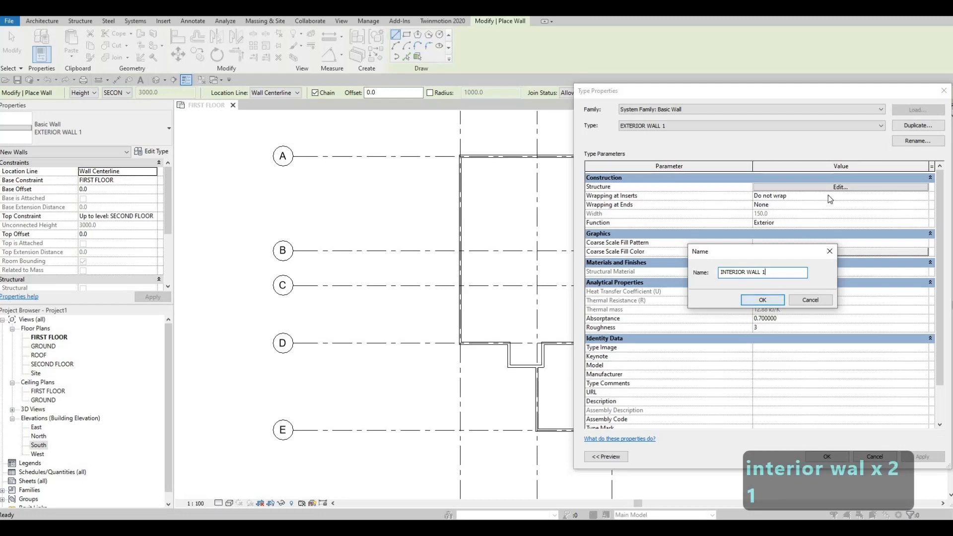
# Name the duplicated wall type INTERIOR WALL 1, review its layer structure and accept the type properties.
pyautogui.press('Return')
pyautogui.click(835, 187)
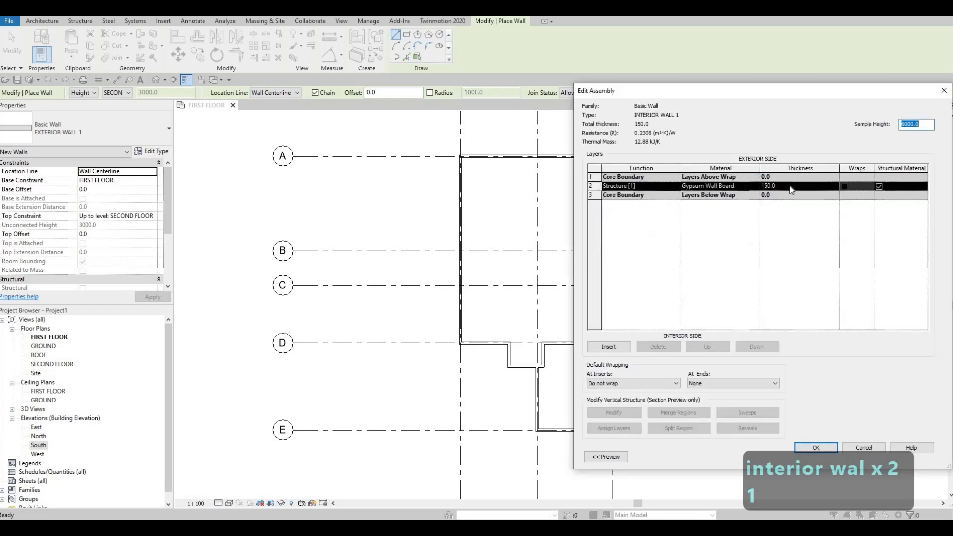
pyautogui.click(758, 188)
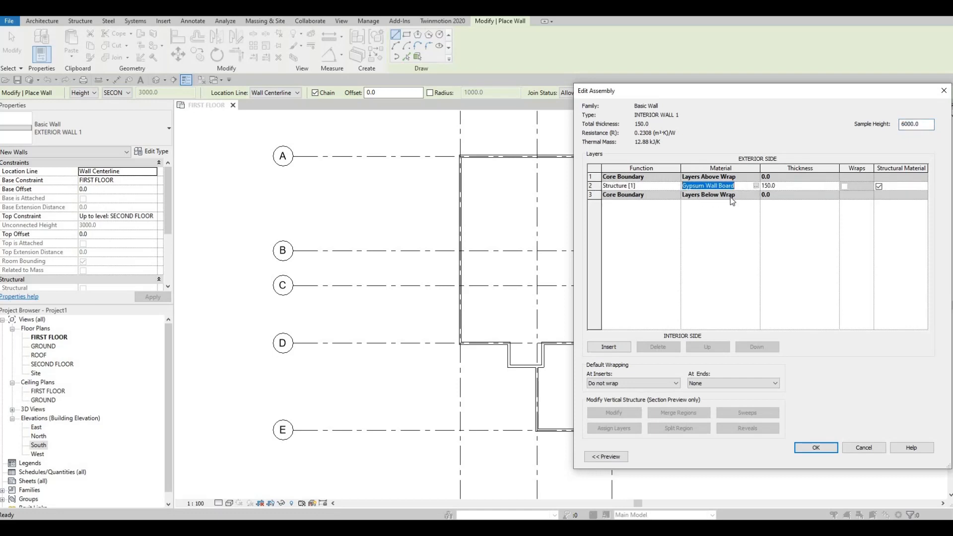
pyautogui.click(805, 447)
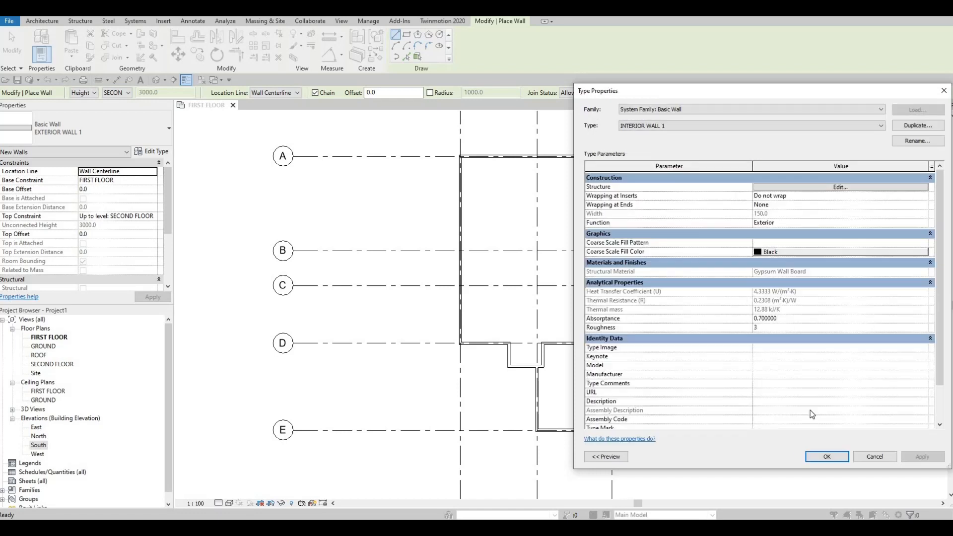
pyautogui.click(811, 458)
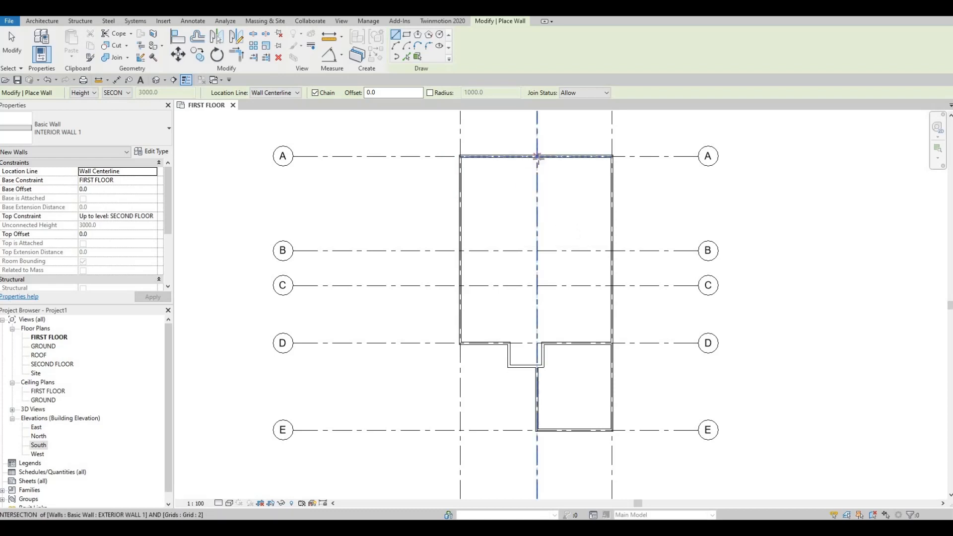
# Draw an INTERIOR WALL 1 wall along grid 2 from the exterior wall on grid A down to grid D.
pyautogui.click(537, 186)
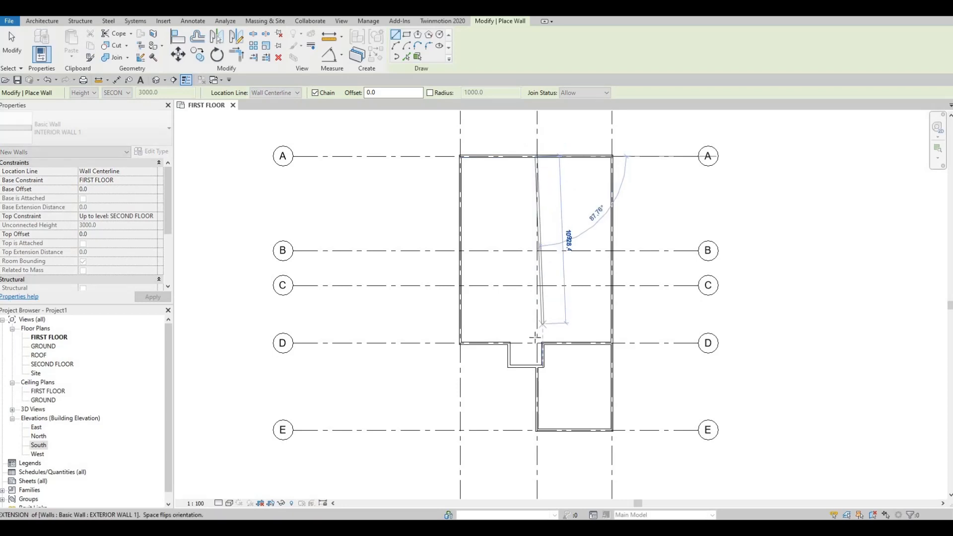
pyautogui.scroll(2, 537, 338)
pyautogui.scroll(1, 537, 338)
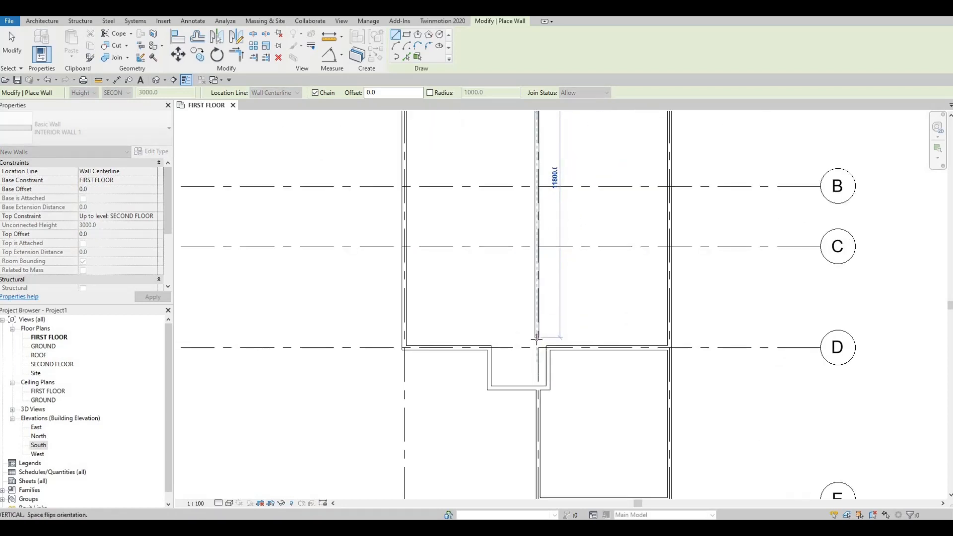
pyautogui.scroll(2, 532, 343)
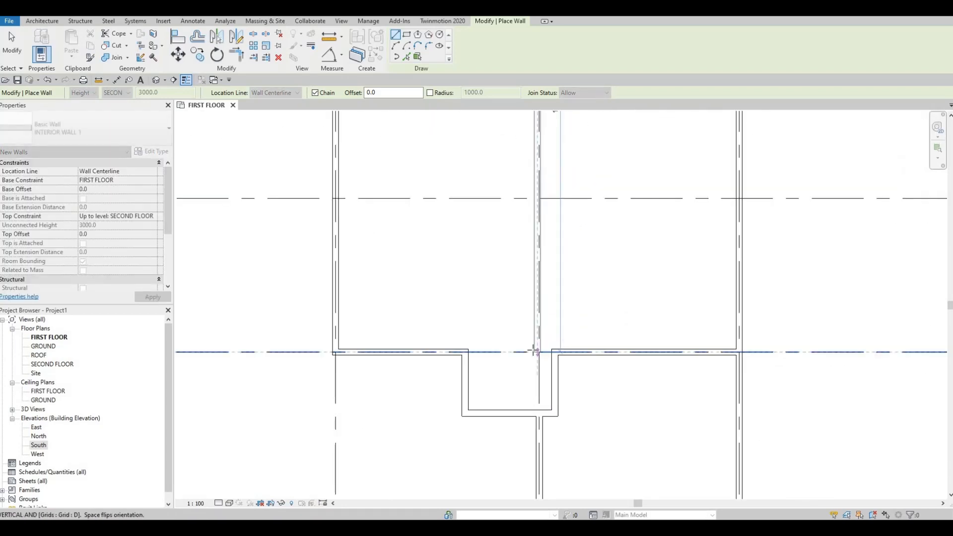
pyautogui.click(536, 351)
pyautogui.press('Escape')
pyautogui.press('Escape')
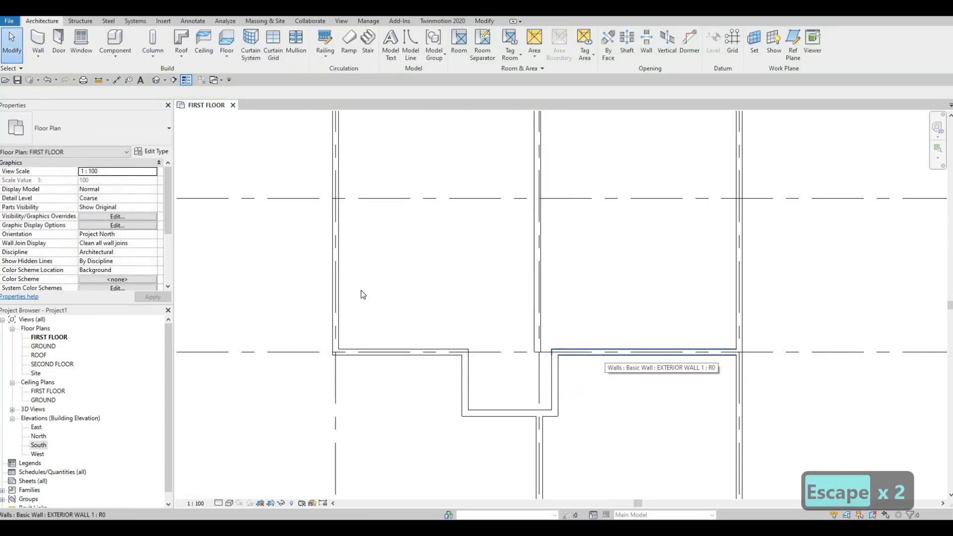
# Change the wall on grid D between grids 2 and 3 to the INTERIOR WALL 1 type.
pyautogui.click(606, 353)
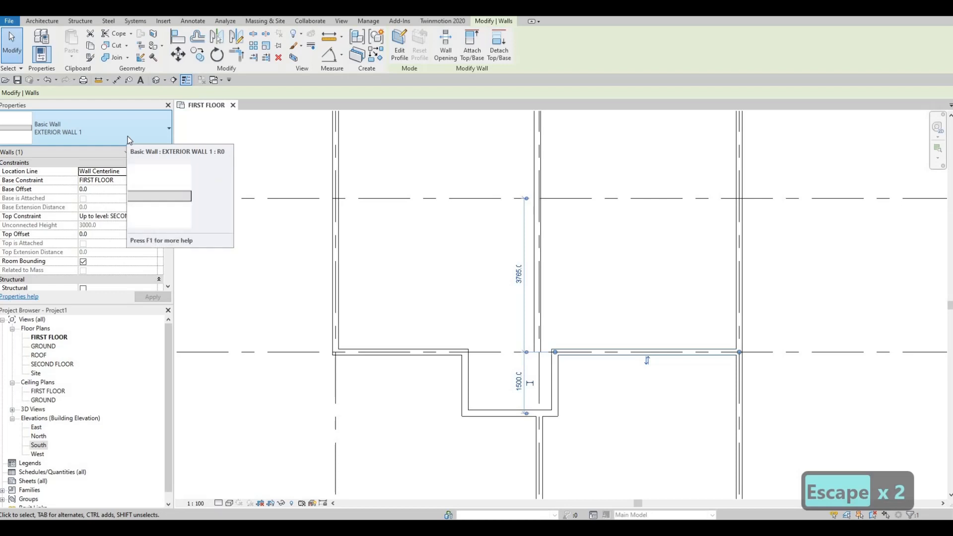
pyautogui.click(128, 140)
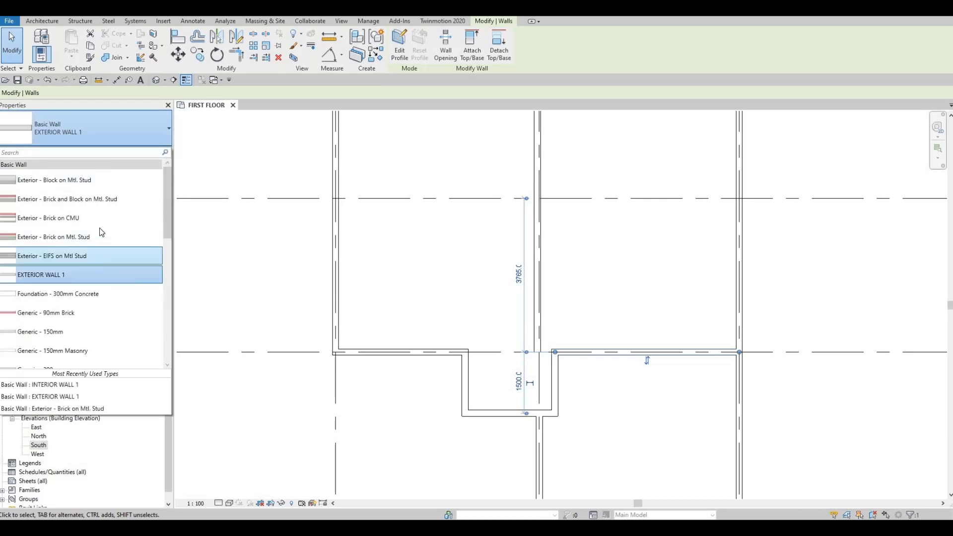
pyautogui.scroll(-8, 108, 276)
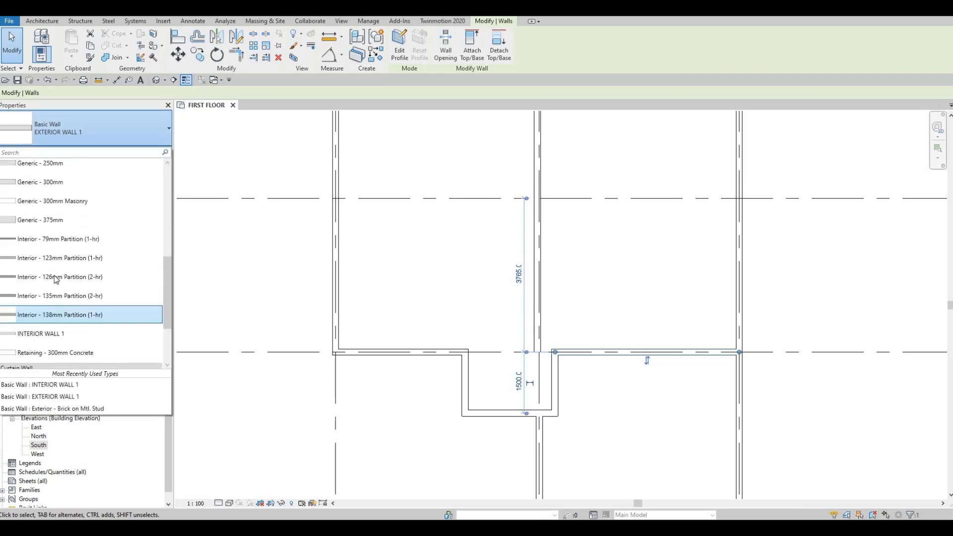
pyautogui.click(64, 262)
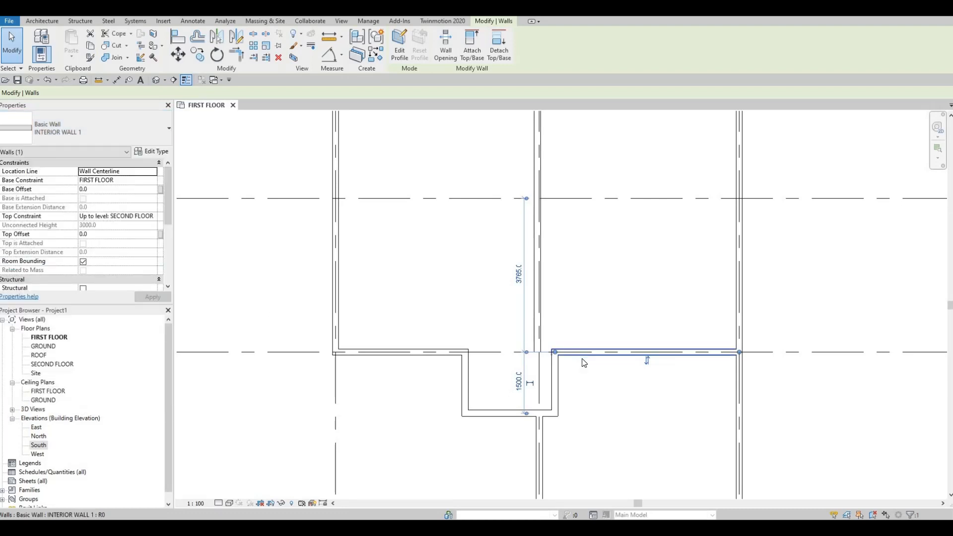
pyautogui.press('Escape')
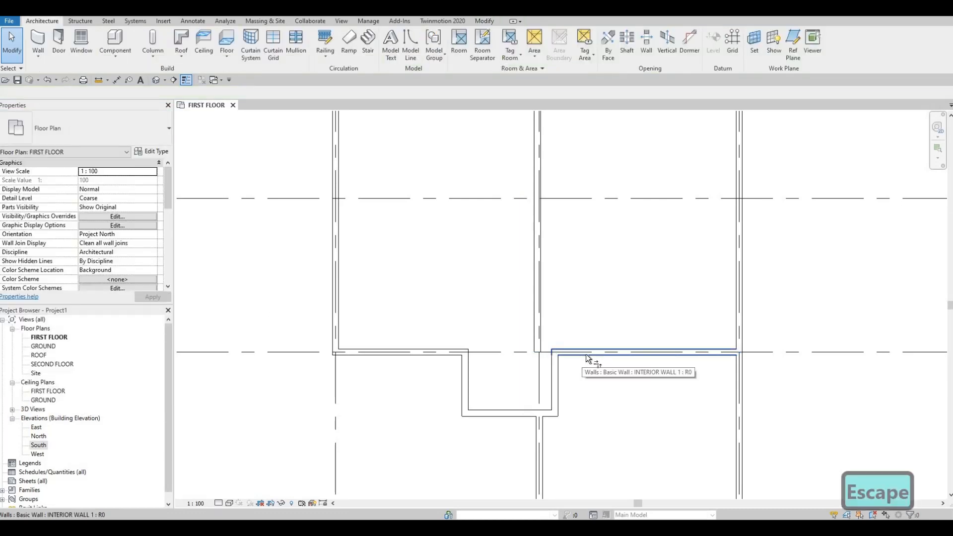
# Trim/extend the grid D interior wall and the vertical interior wall on grid 2 so they meet in a corner.
pyautogui.press('t')
pyautogui.press('r')
pyautogui.click(535, 309)
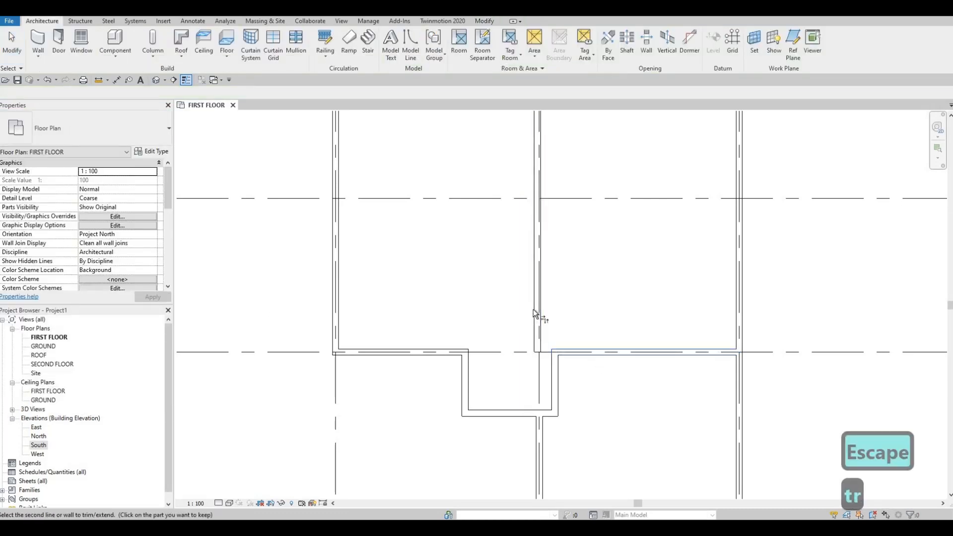
pyautogui.click(566, 354)
pyautogui.press('Escape')
pyautogui.press('Escape')
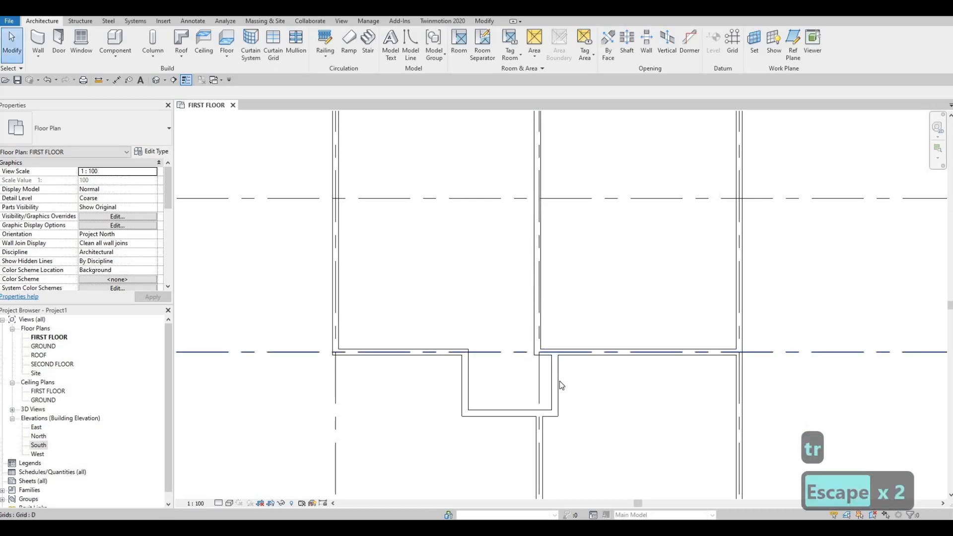
pyautogui.press('Escape')
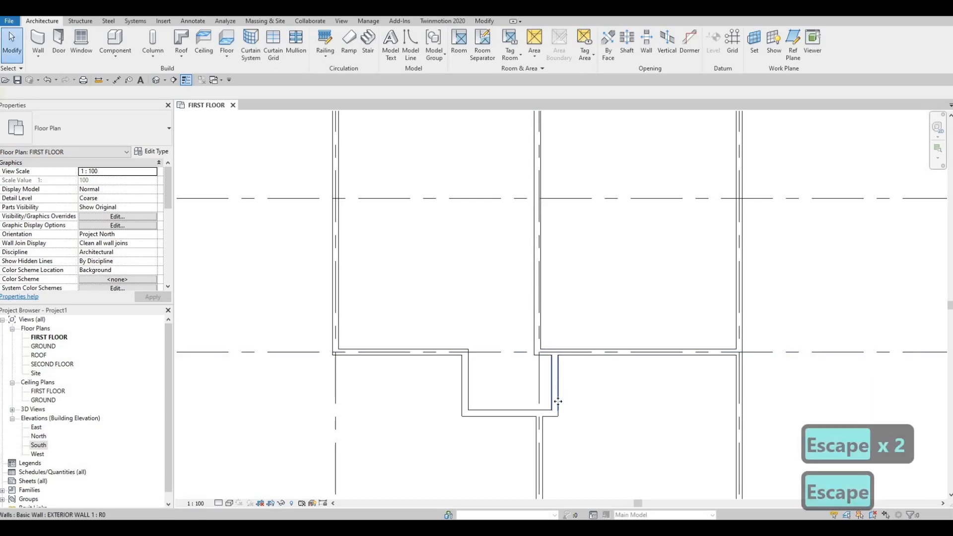
# Try to move the lower end of the short vertical exterior wall below grid D towards grid 2.
pyautogui.click(558, 401)
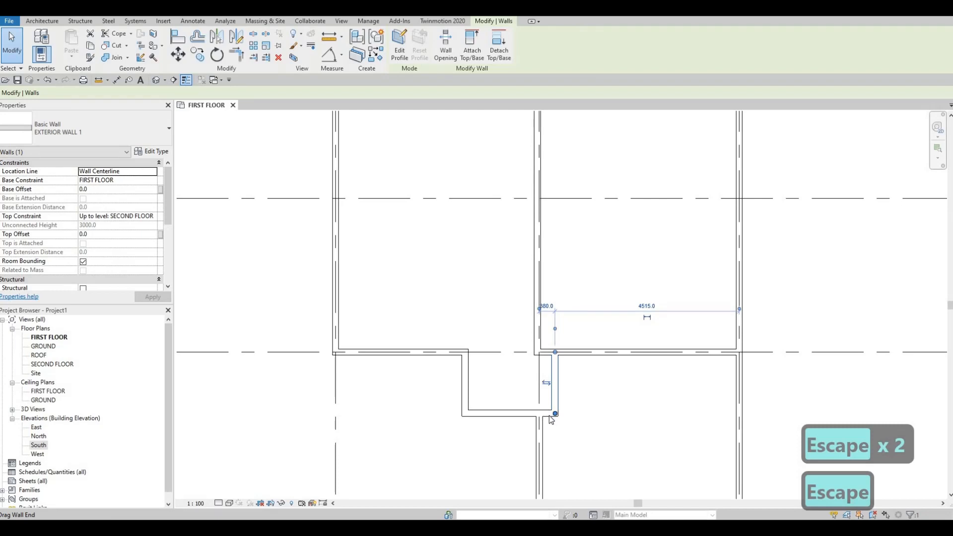
pyautogui.moveTo(550, 415); pyautogui.dragTo(548, 412)
pyautogui.press('Escape')
pyautogui.press('Escape')
pyautogui.hotkey('ctrl', 'z')
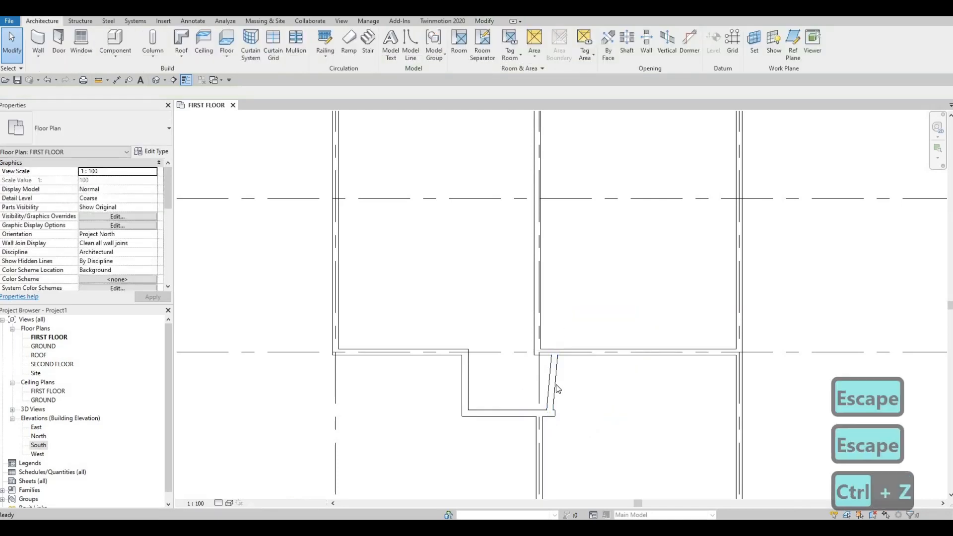
pyautogui.press('Escape')
pyautogui.press('Escape')
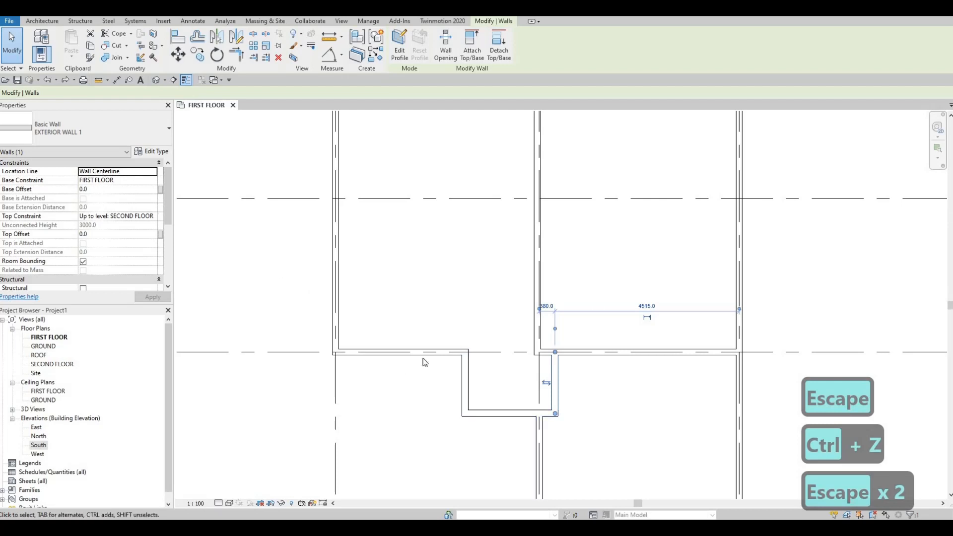
pyautogui.press('Escape')
# Shorten the horizontal exterior wall at the bottom of the recess so it ends at grid 2, 1820 mm long.
pyautogui.click(509, 412)
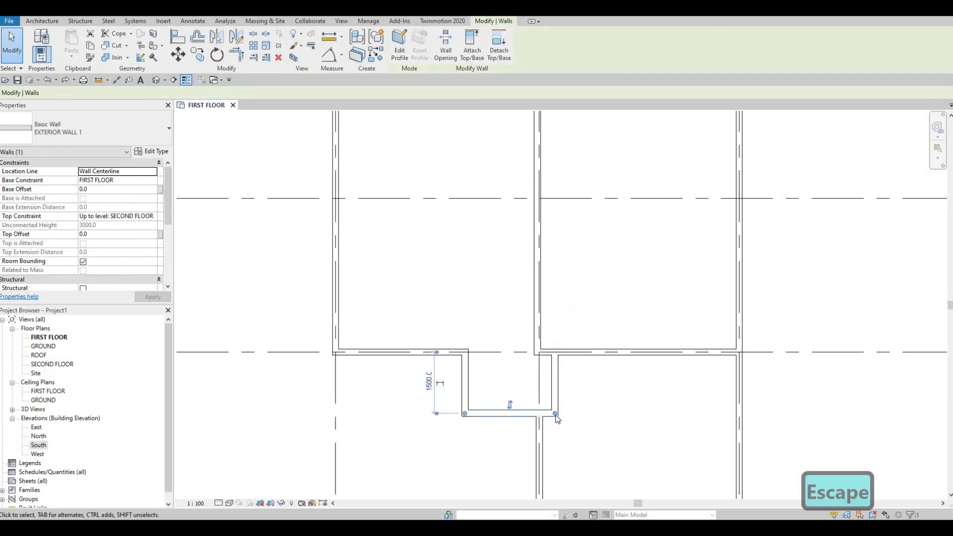
pyautogui.moveTo(554, 413); pyautogui.dragTo(539, 413)
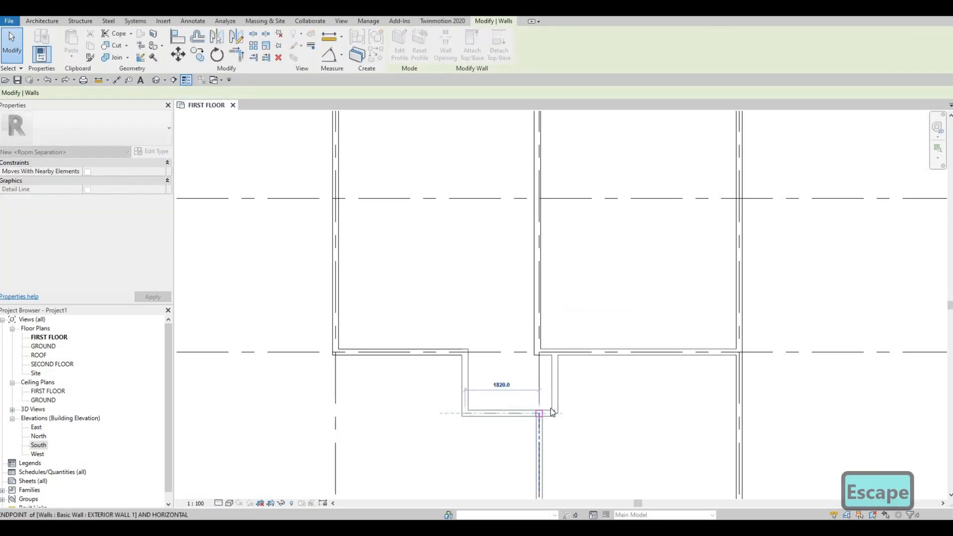
pyautogui.press('Escape')
pyautogui.press('Escape')
# Change the short vertical wall below grid D, just right of grid 2, to the INTERIOR WALL 1 type.
pyautogui.click(555, 405)
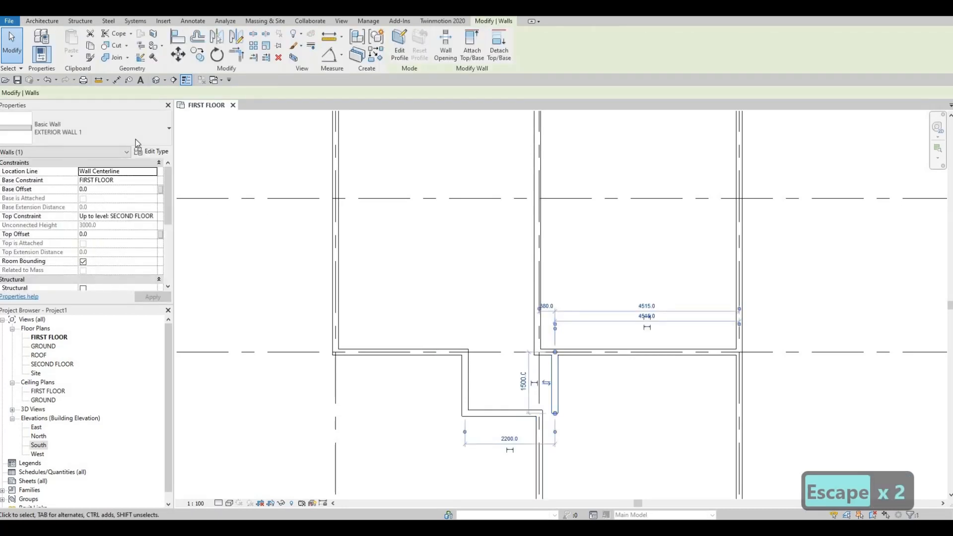
pyautogui.click(99, 128)
pyautogui.scroll(-3, 95, 324)
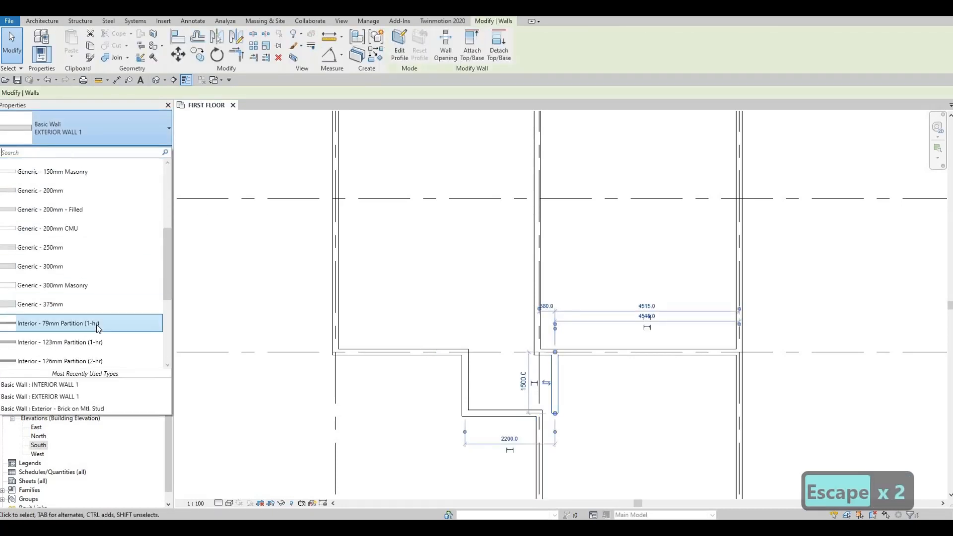
pyautogui.scroll(-3, 96, 324)
pyautogui.click(92, 290)
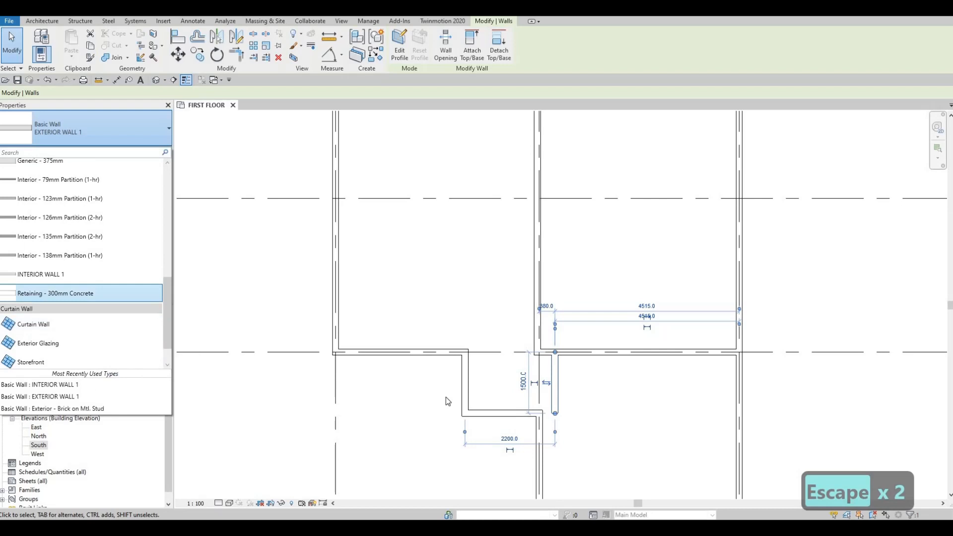
pyautogui.press('Escape')
pyautogui.press('Escape')
pyautogui.click(555, 410)
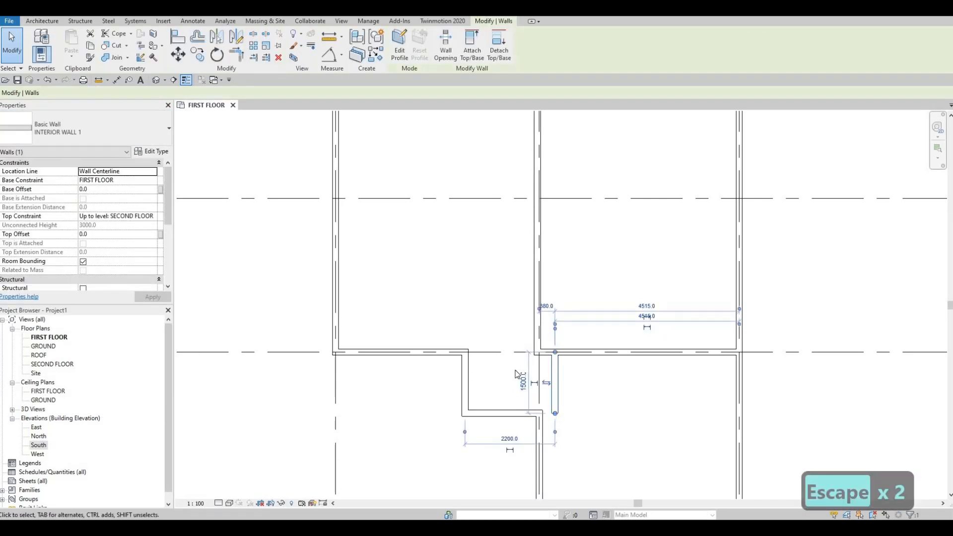
# Draw a matching interior wall from the short vertical wall's lower end to the exterior wall corner on grid 2.
pyautogui.press('c')
pyautogui.press('s')
pyautogui.scroll(4, 541, 417)
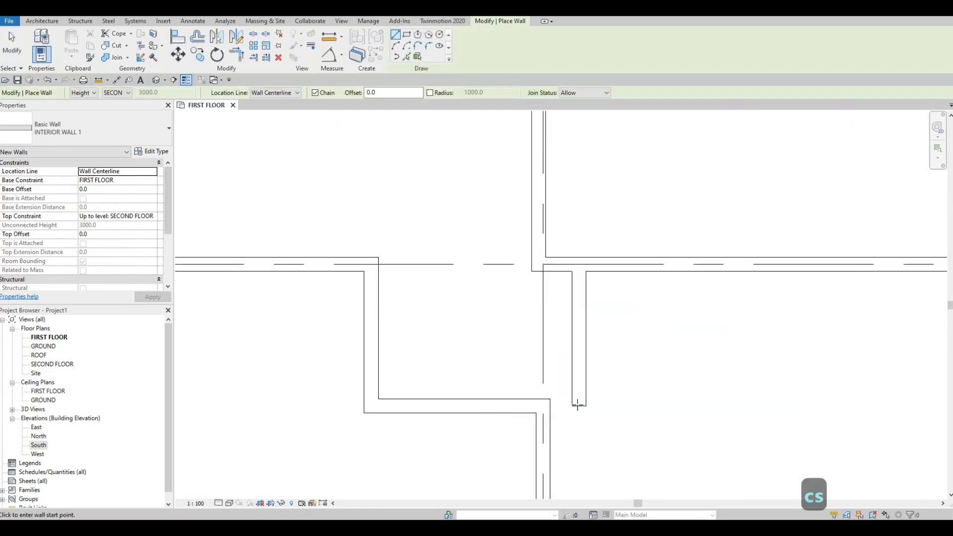
pyautogui.click(549, 405)
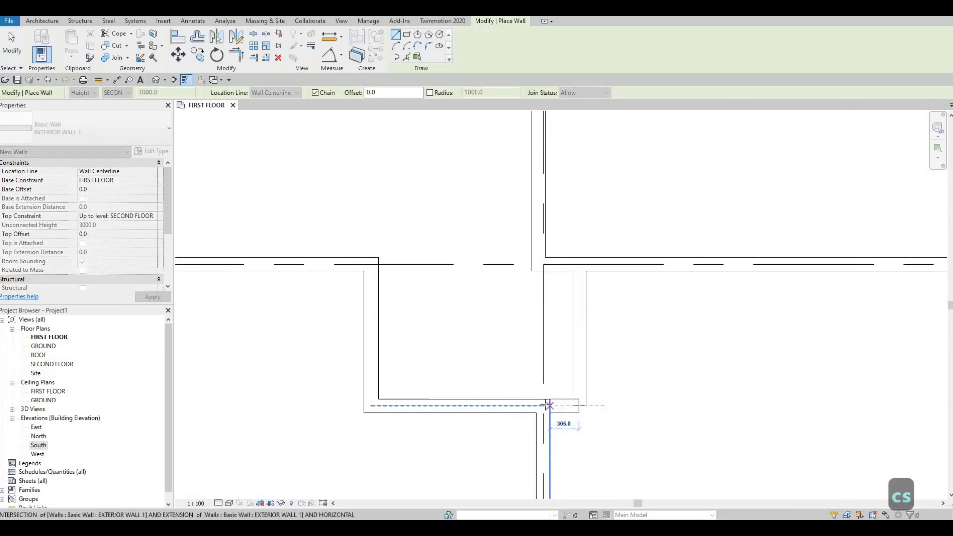
pyautogui.click(544, 406)
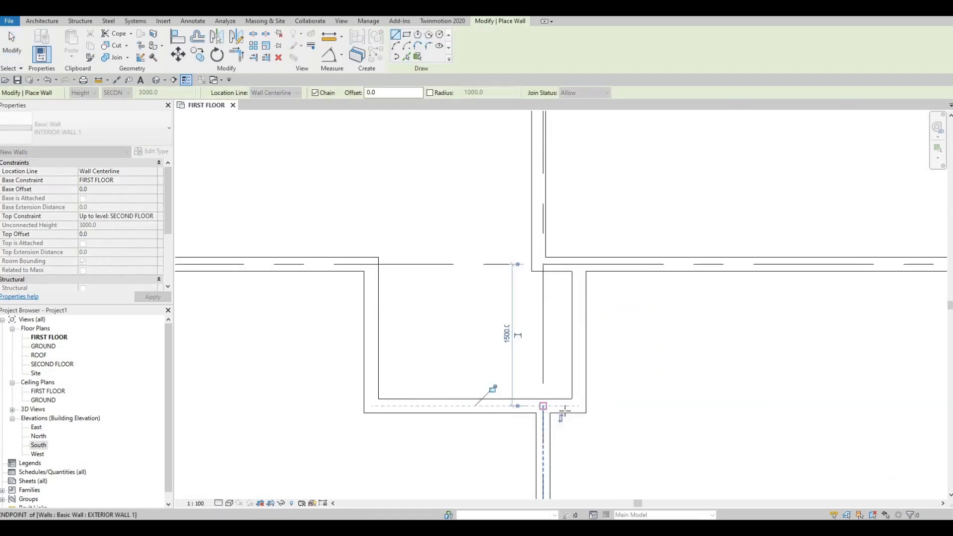
pyautogui.press('Escape')
pyautogui.press('Escape')
pyautogui.press('Escape')
# Inspect the join of the vertical interior wall near grid 2 with the grid A wall, and delete that interior wall.
pyautogui.scroll(-4, 517, 427)
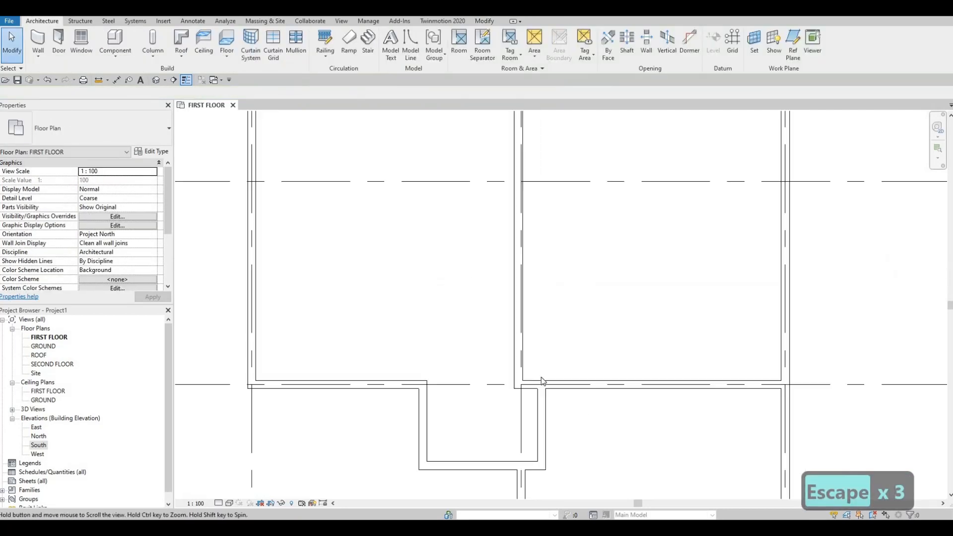
pyautogui.moveTo(525, 228); pyautogui.dragTo(519, 378, button='middle')
pyautogui.scroll(-3, 519, 379)
pyautogui.moveTo(511, 252); pyautogui.dragTo(513, 343, button='middle')
pyautogui.scroll(8, 517, 316)
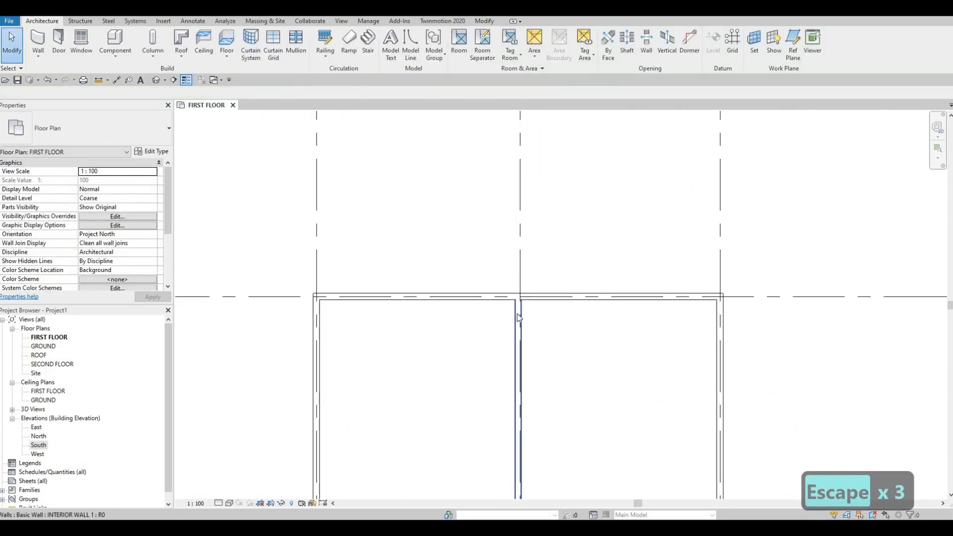
pyautogui.click(523, 301)
pyautogui.scroll(2, 524, 300)
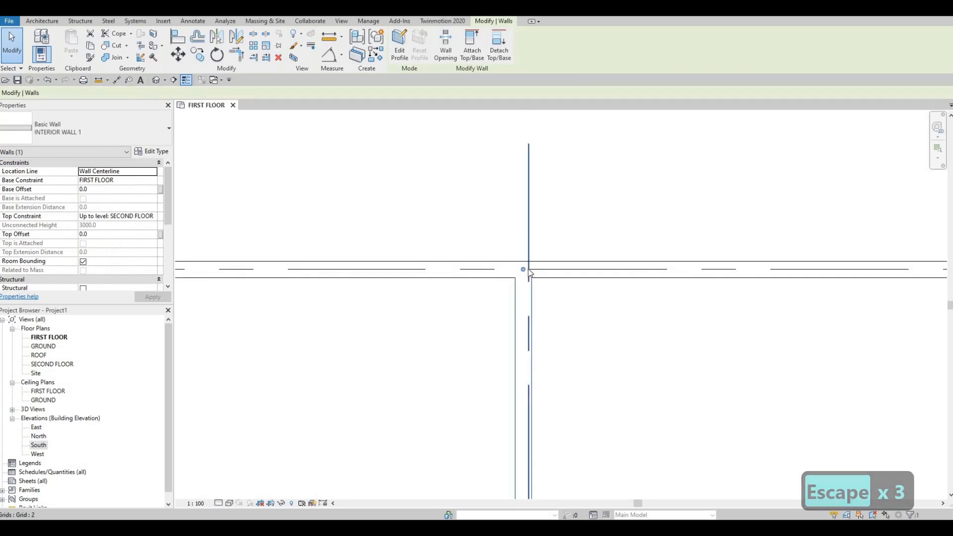
pyautogui.scroll(-2, 539, 263)
pyautogui.press('Escape')
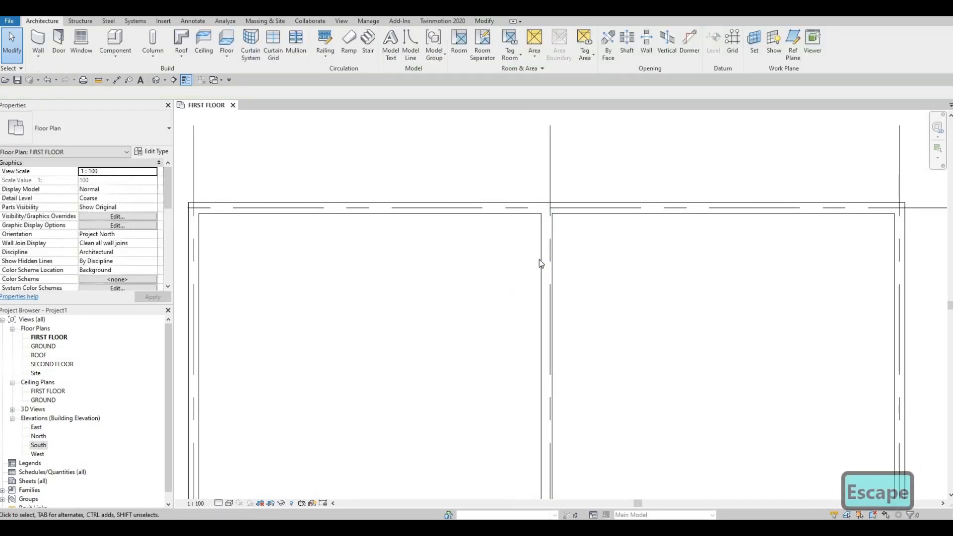
pyautogui.click(537, 260)
pyautogui.press('Delete')
pyautogui.scroll(-4, 573, 310)
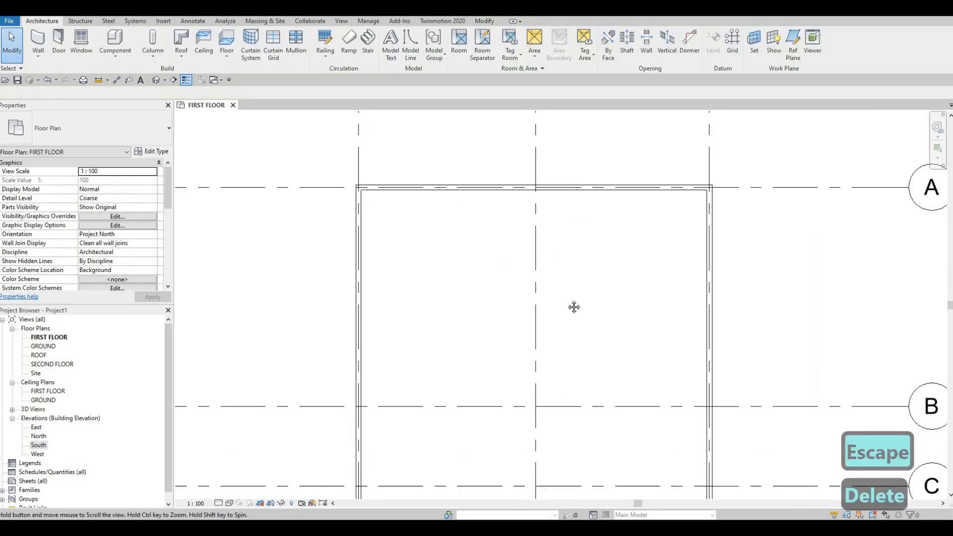
# Draw an INTERIOR WALL 1 wall along grid 2, from the grid A exterior wall down to the grid D wall.
pyautogui.moveTo(581, 484); pyautogui.dragTo(583, 347, button='middle')
pyautogui.click(583, 368)
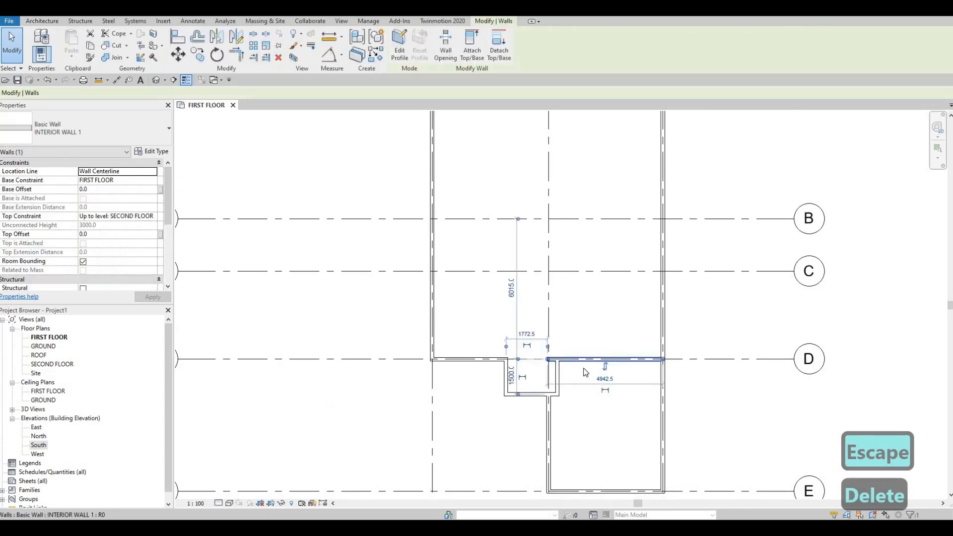
pyautogui.press('c')
pyautogui.press('s')
pyautogui.moveTo(554, 139); pyautogui.dragTo(557, 338, button='middle')
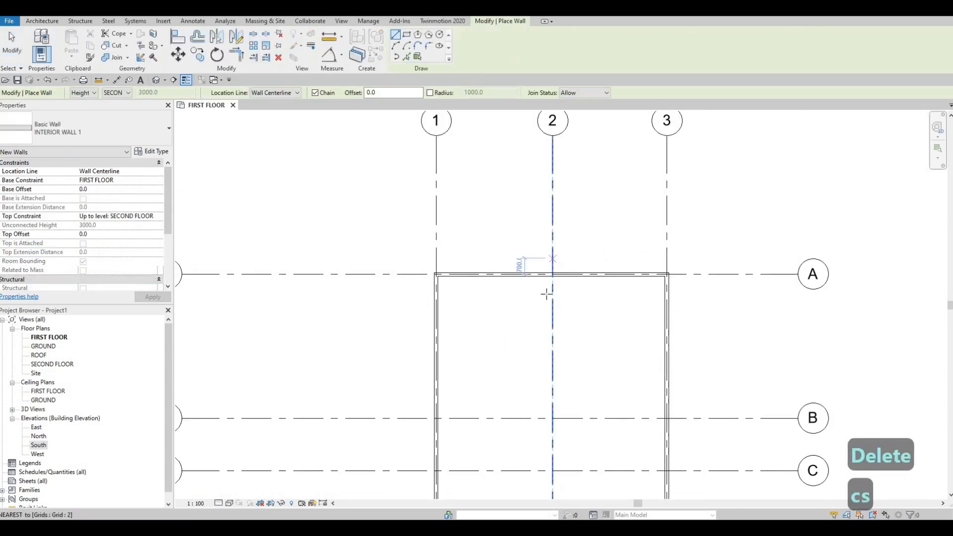
pyautogui.scroll(3, 547, 292)
pyautogui.scroll(3, 555, 283)
pyautogui.click(532, 290)
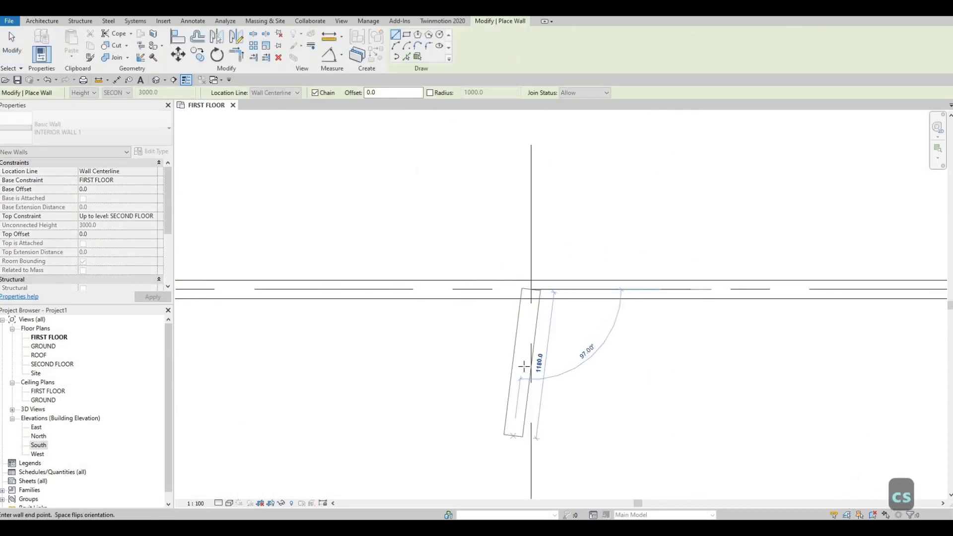
pyautogui.moveTo(516, 363); pyautogui.dragTo(517, 282, button='middle')
pyautogui.scroll(-4, 524, 341)
pyautogui.moveTo(530, 398); pyautogui.dragTo(512, 229, button='middle')
pyautogui.scroll(-1, 511, 229)
pyautogui.moveTo(535, 421); pyautogui.dragTo(506, 264, button='middle')
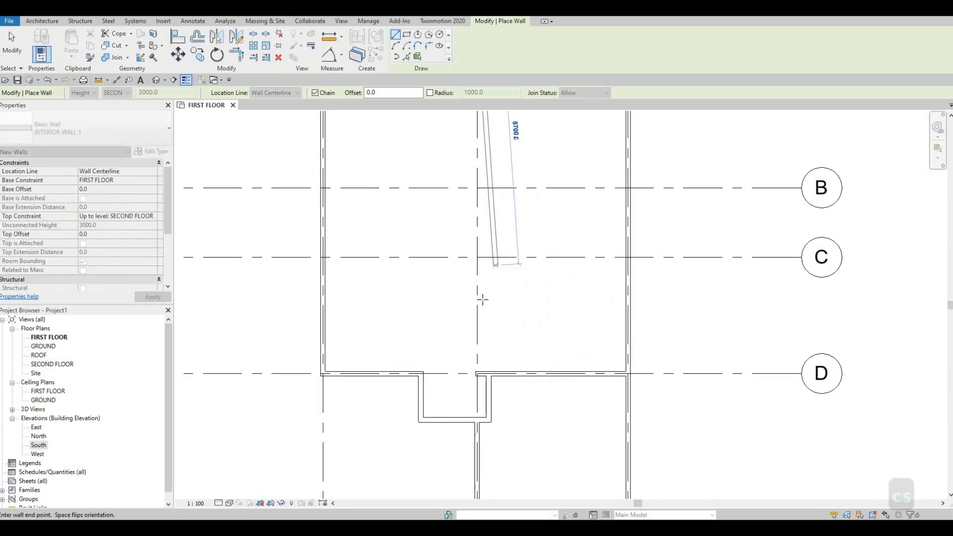
pyautogui.moveTo(479, 378); pyautogui.dragTo(486, 320, button='middle')
pyautogui.scroll(4, 486, 316)
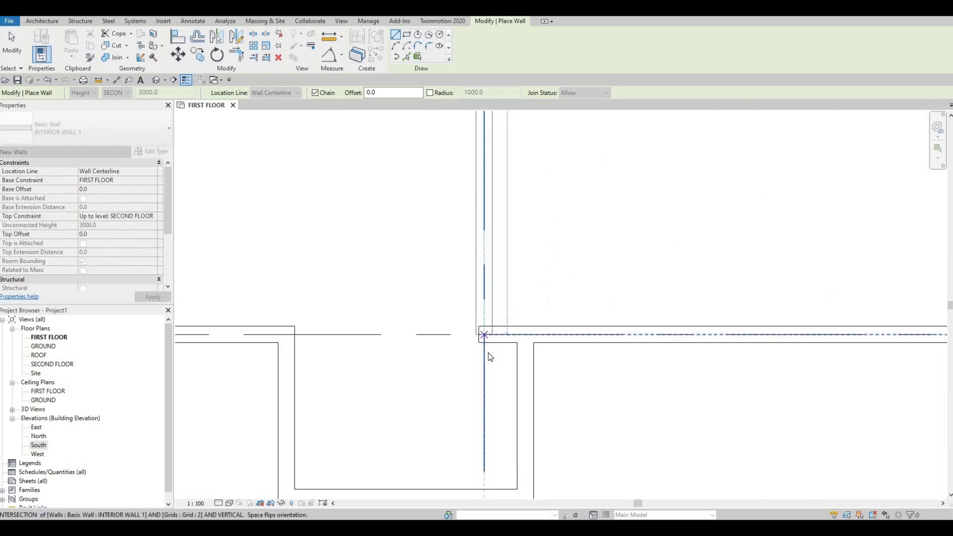
pyautogui.press('Escape')
pyautogui.press('Escape')
pyautogui.keyDown('ctrl'); pyautogui.scroll(5, 479, 402); pyautogui.keyUp('ctrl')
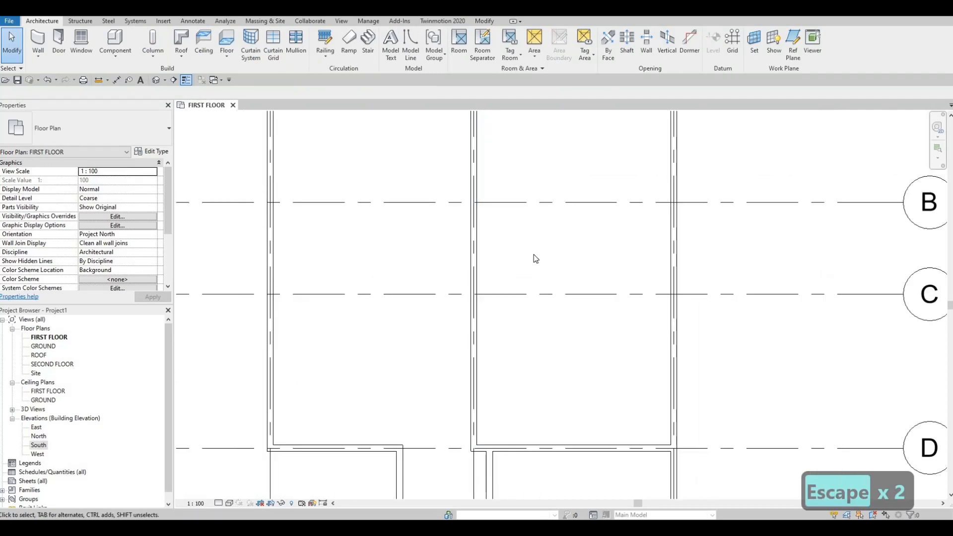
# Draw a 3345 mm INTERIOR WALL 1 wall along grid B, starting at the exterior wall on grid 1.
pyautogui.scroll(-2, 536, 259)
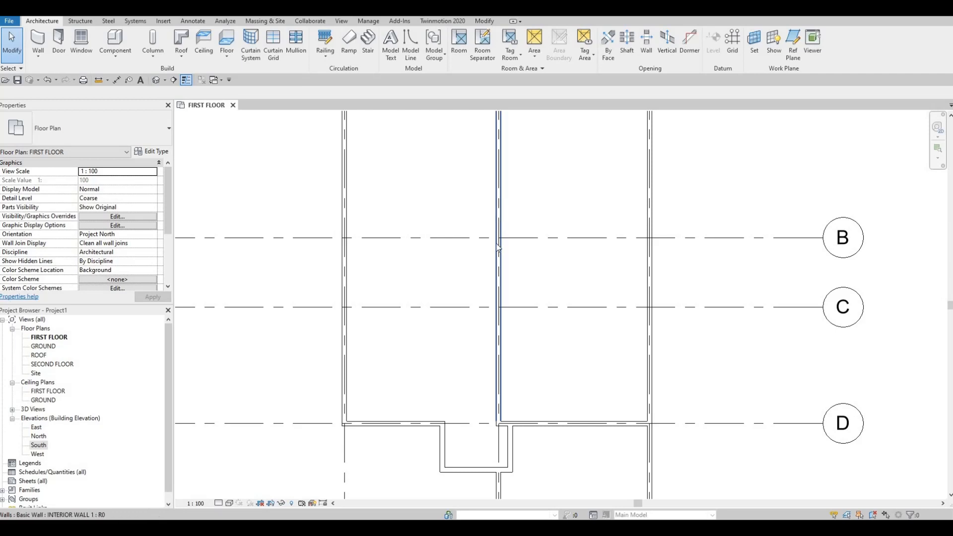
pyautogui.moveTo(484, 230); pyautogui.dragTo(484, 240, button='middle')
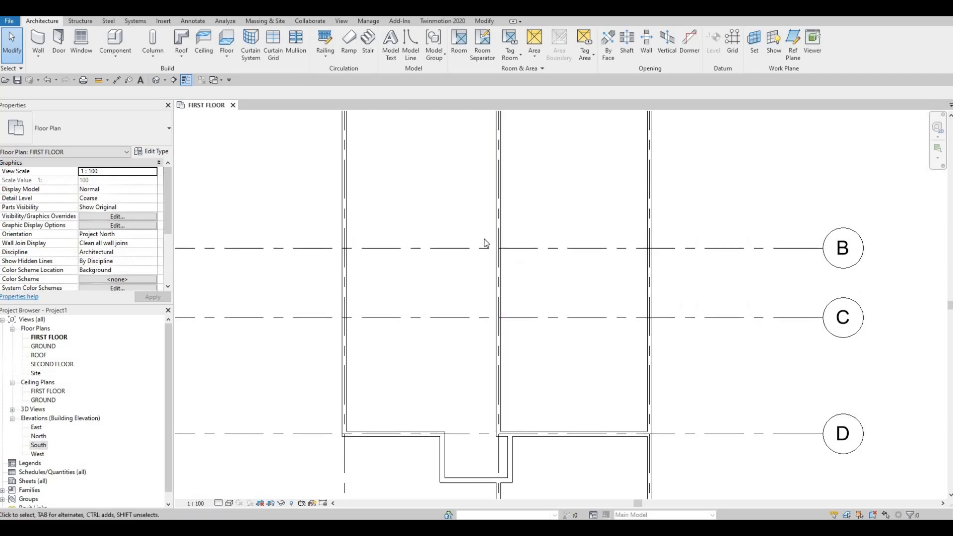
pyautogui.click(498, 238)
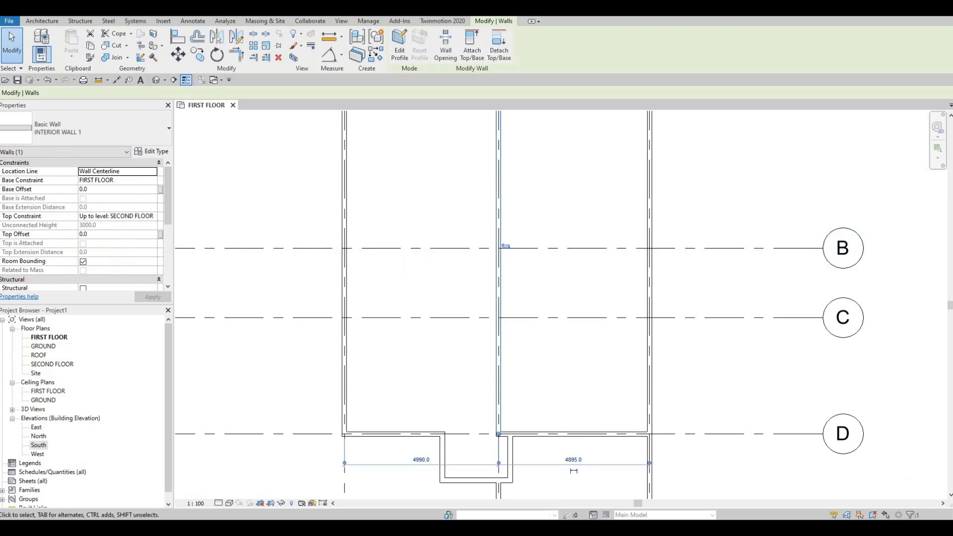
pyautogui.press('F1')
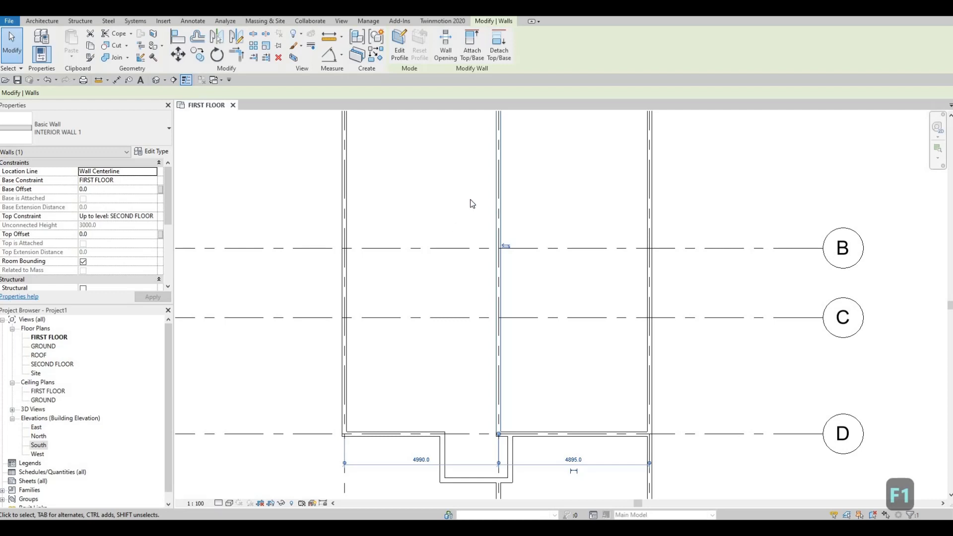
pyautogui.press('c')
pyautogui.press('s')
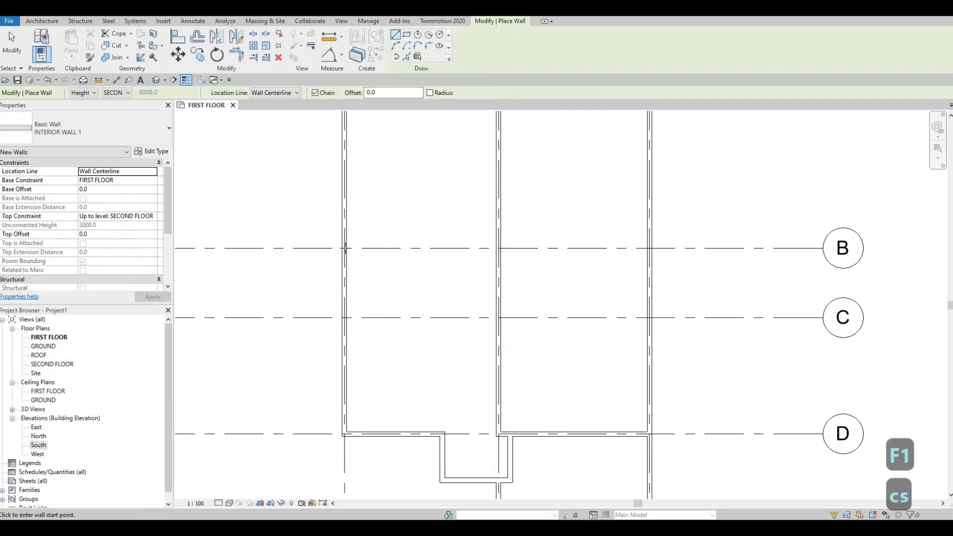
pyautogui.scroll(2, 344, 248)
pyautogui.click(405, 250)
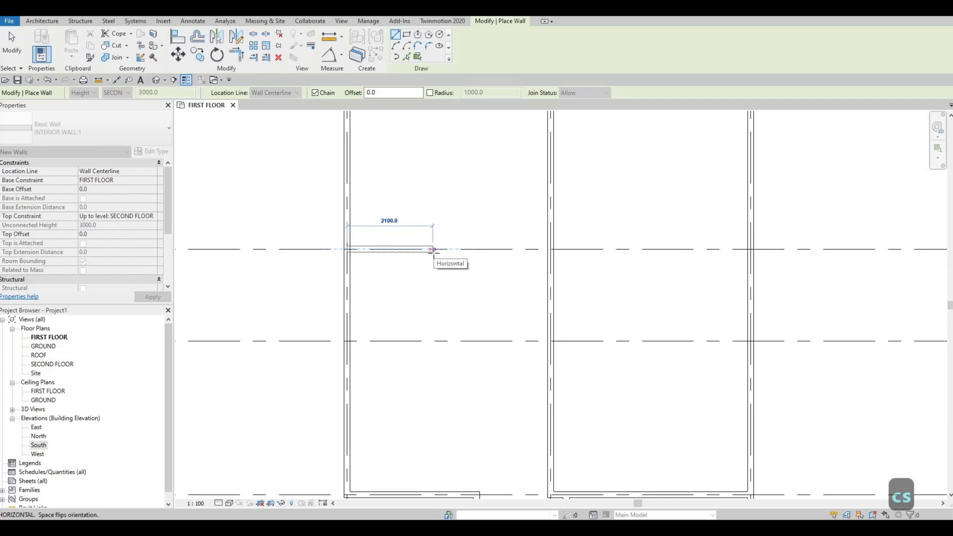
pyautogui.write('33')
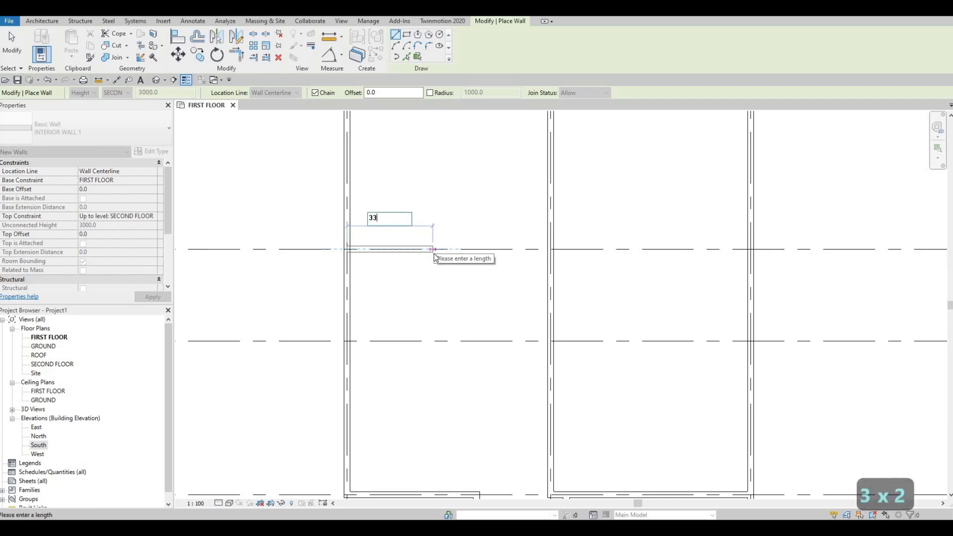
pyautogui.write('45')
pyautogui.press('Return')
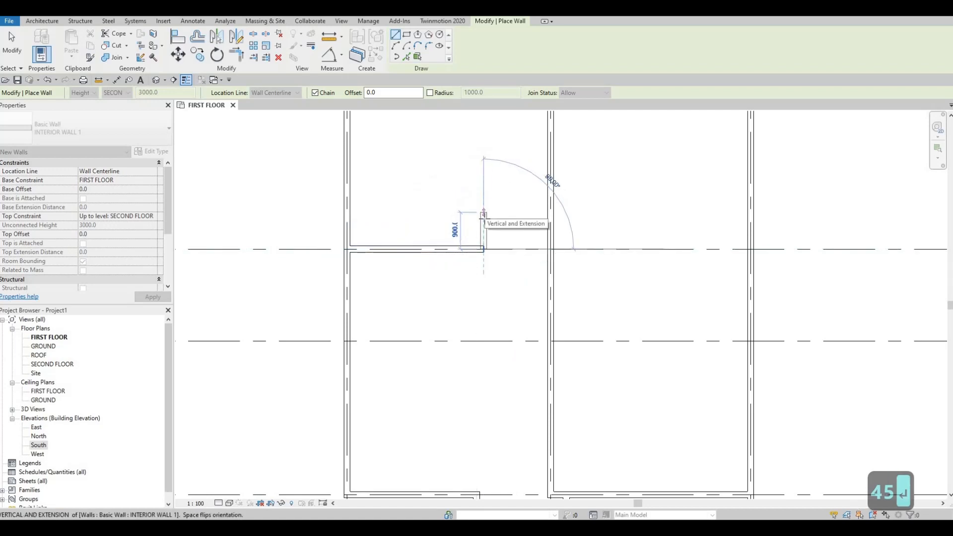
pyautogui.press('Escape')
# Draw an interior wall along grid C from the grid 1 exterior wall, ending in line with the grid B wall's free end.
pyautogui.moveTo(462, 273); pyautogui.dragTo(480, 262, button='middle')
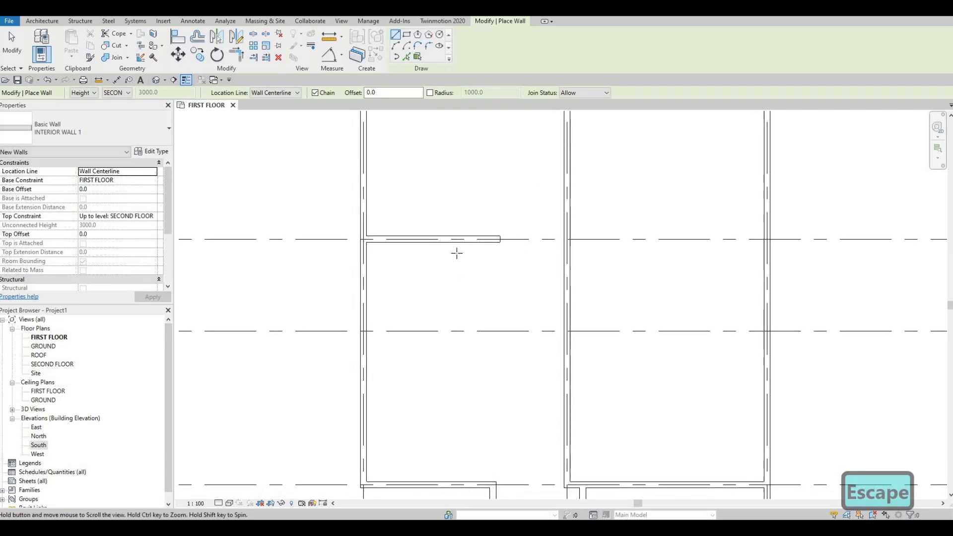
pyautogui.moveTo(510, 227); pyautogui.dragTo(515, 201, button='middle')
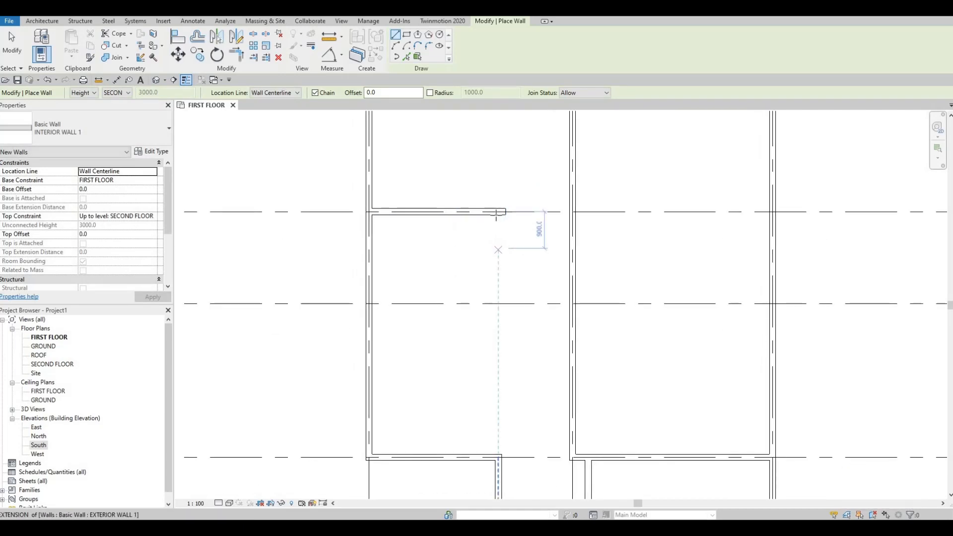
pyautogui.scroll(-2, 497, 236)
pyautogui.moveTo(447, 260); pyautogui.dragTo(444, 219, button='middle')
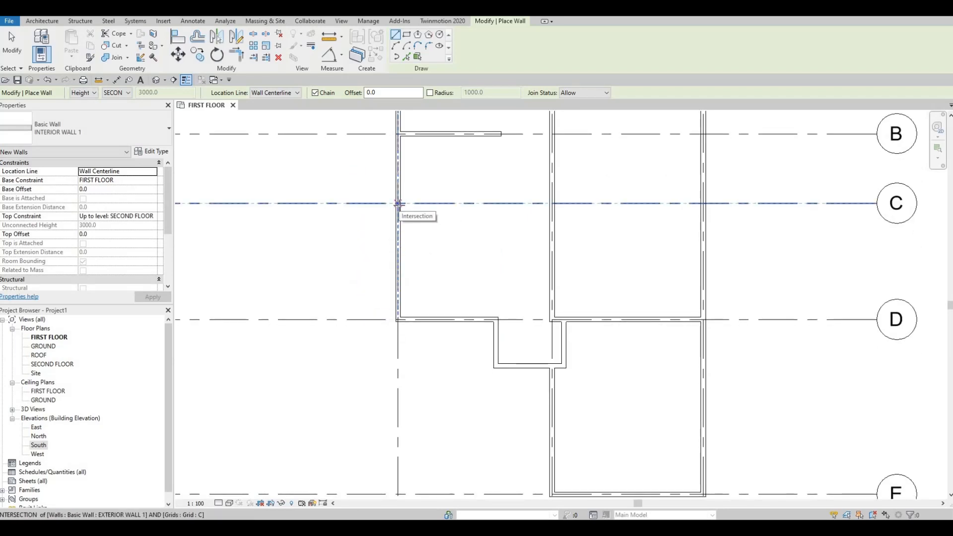
pyautogui.click(399, 203)
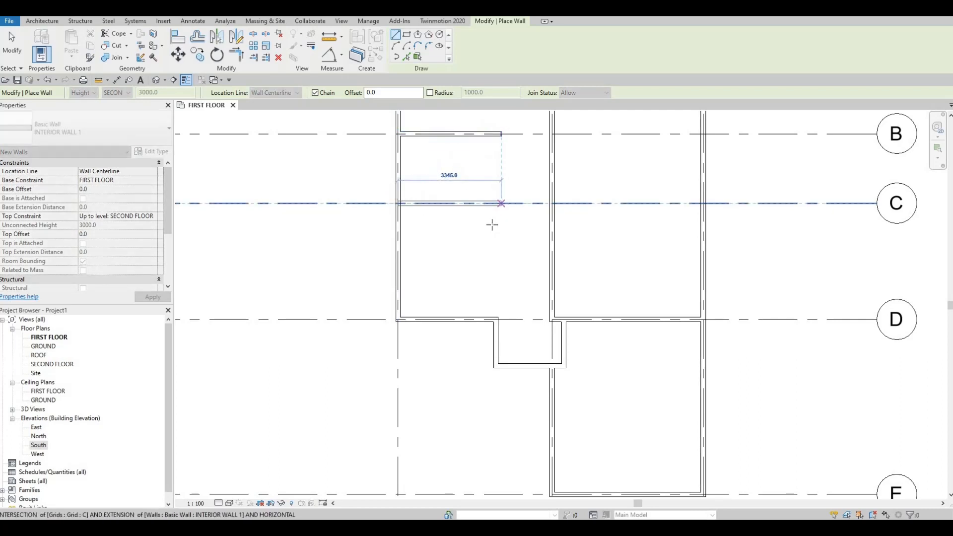
pyautogui.click(500, 205)
pyautogui.press('Escape')
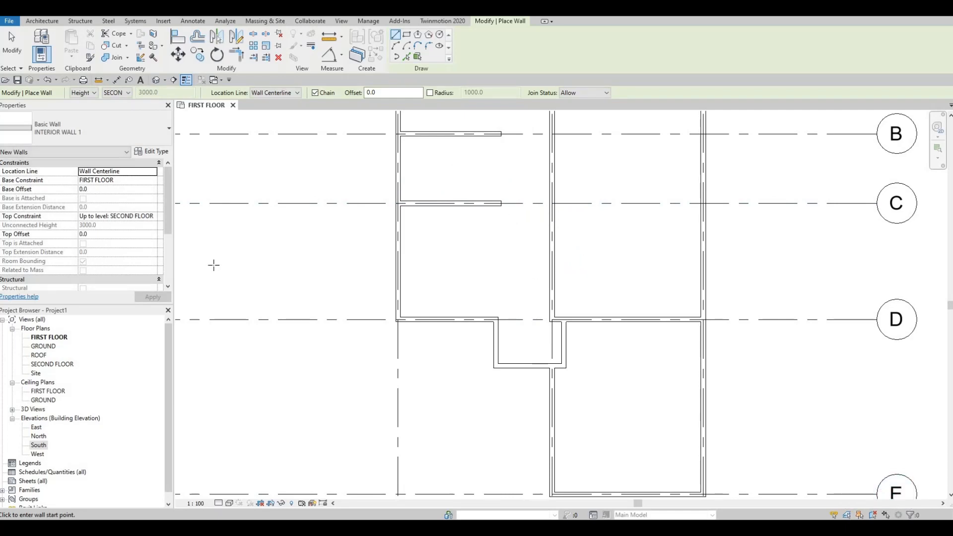
pyautogui.press('F1')
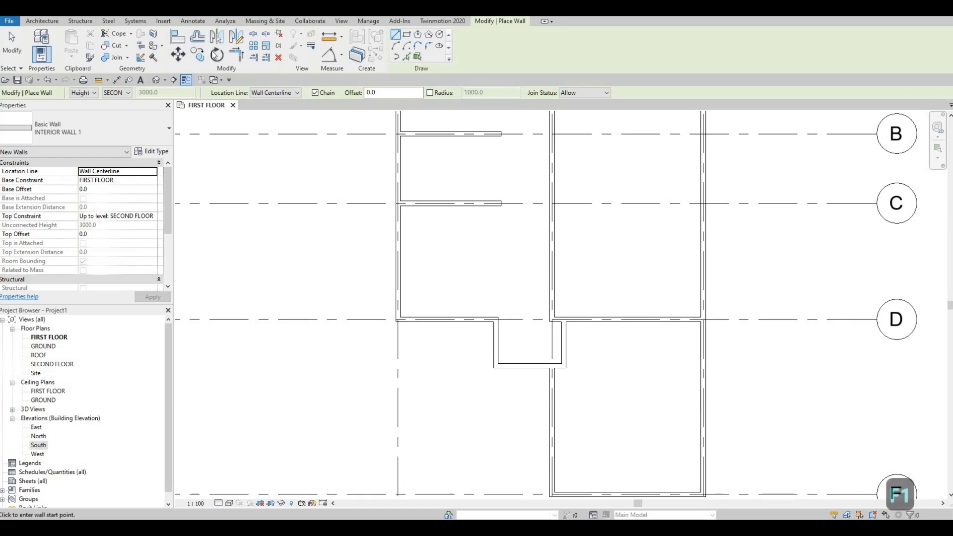
pyautogui.press('Escape')
pyautogui.press('Escape')
pyautogui.press('Escape')
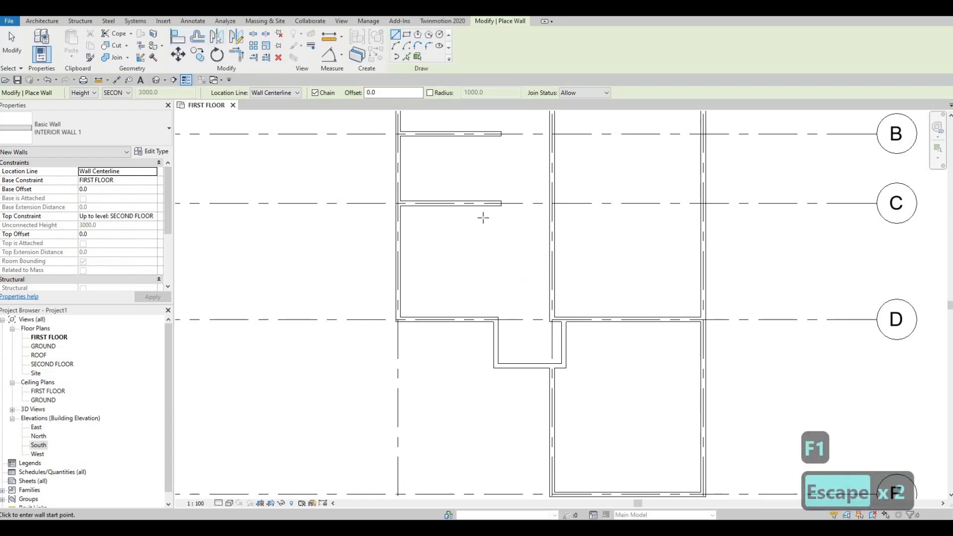
pyautogui.press('Escape')
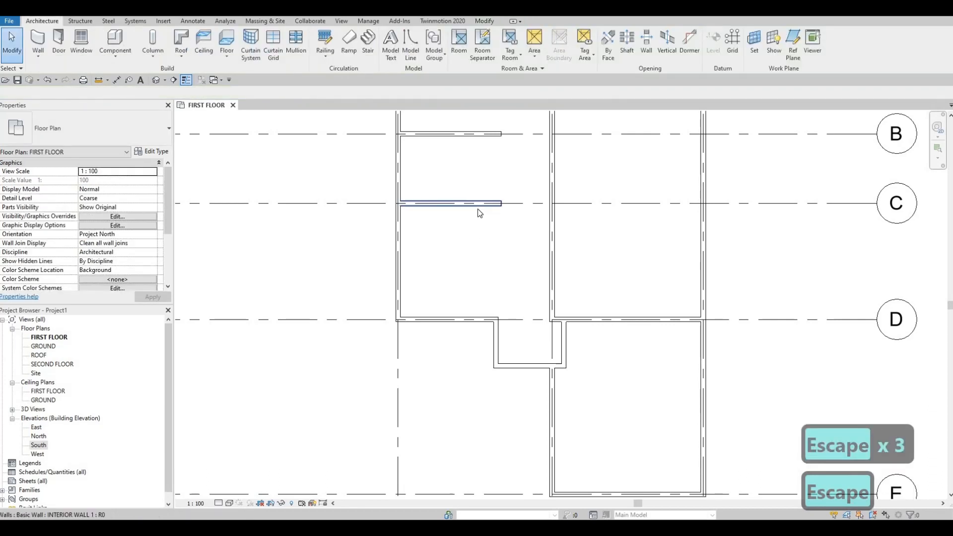
# Draw a horizontal interior wall between the grid 2 and grid 3 walls, about 1800 mm above grid D.
pyautogui.click(478, 206)
pyautogui.press('c')
pyautogui.press('s')
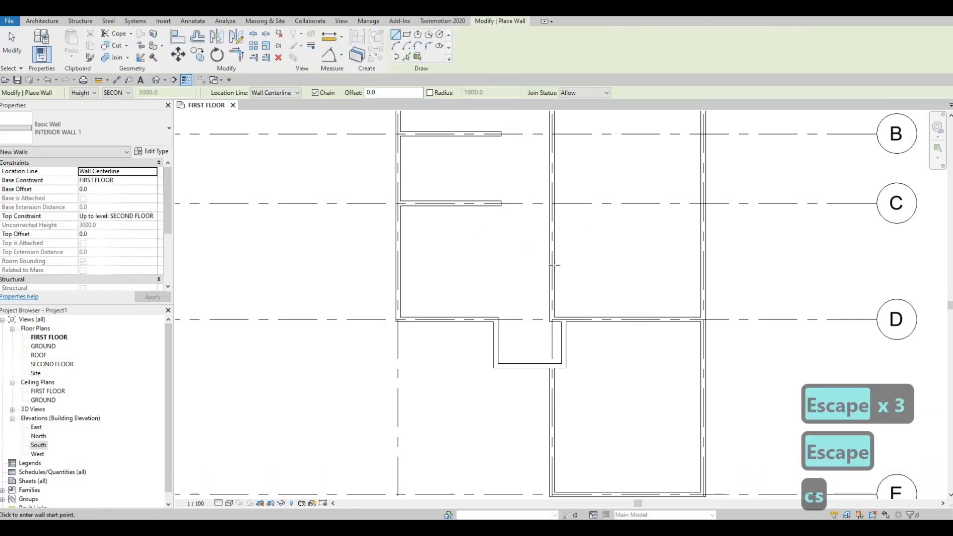
pyautogui.click(553, 264)
pyautogui.click(707, 264)
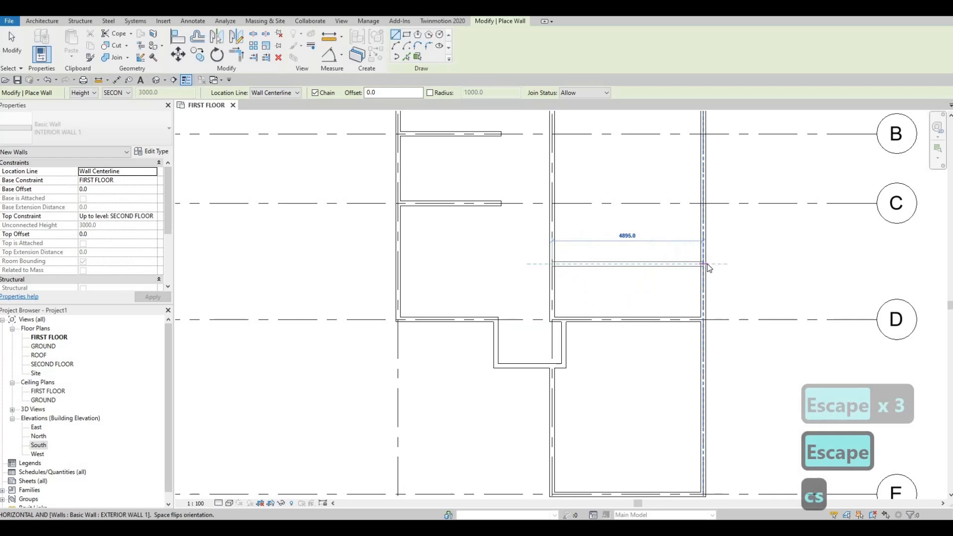
pyautogui.press('Escape')
pyautogui.press('Escape')
# Set the horizontal interior wall's distance from grid D to 2100 mm.
pyautogui.click(646, 266)
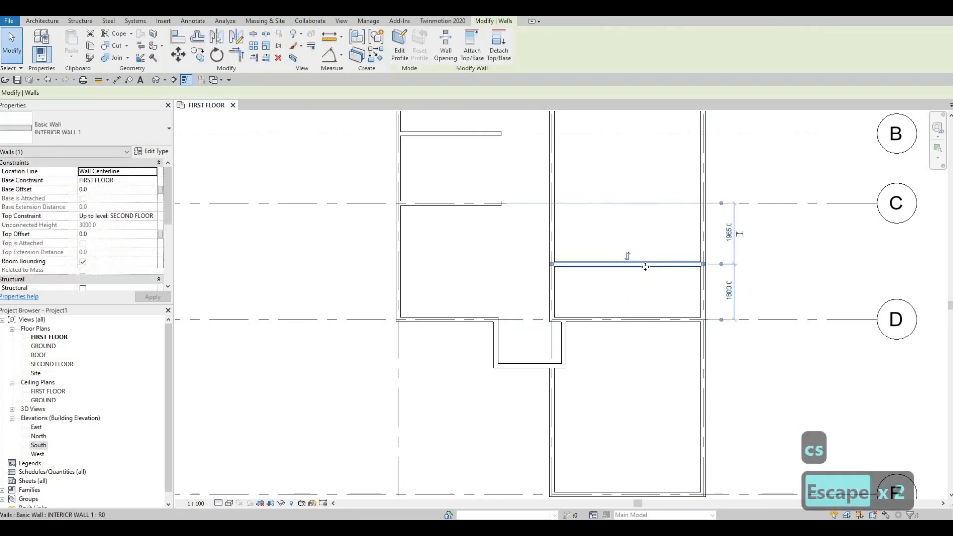
pyautogui.click(730, 291)
pyautogui.write('2100')
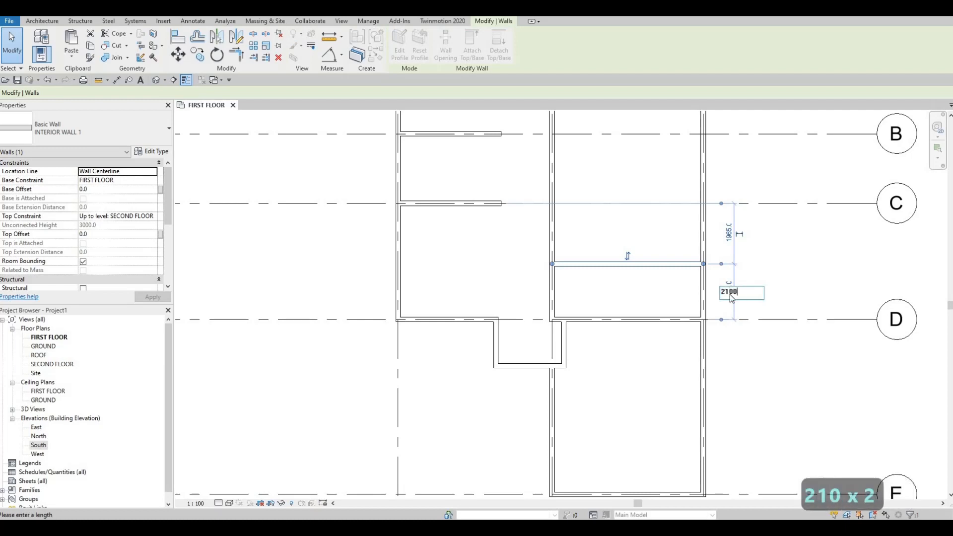
pyautogui.press('Return')
pyautogui.press('Escape')
pyautogui.press('Escape')
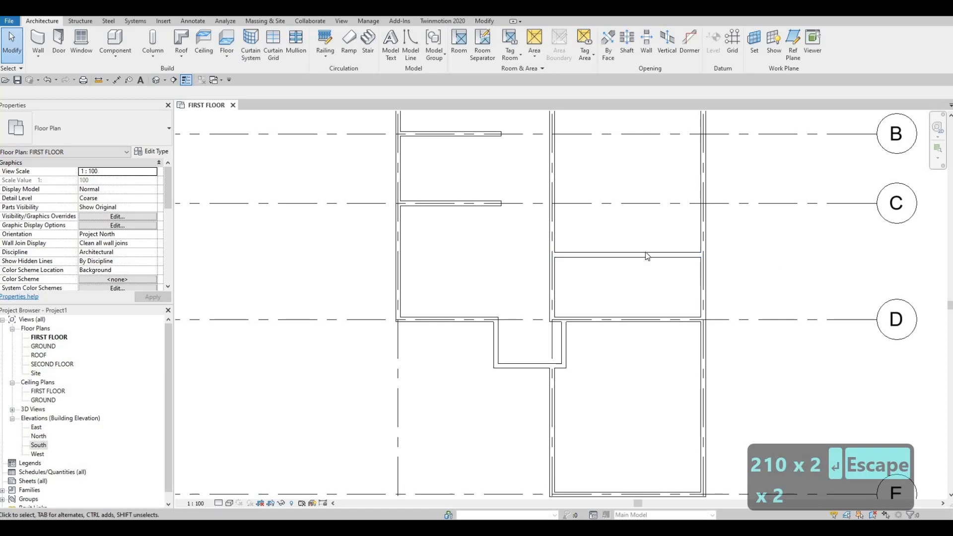
# Draw a vertical interior wall from the horizontal wall between grids C and D down to grid D, about 1800 mm from the short recess wall.
pyautogui.click(645, 254)
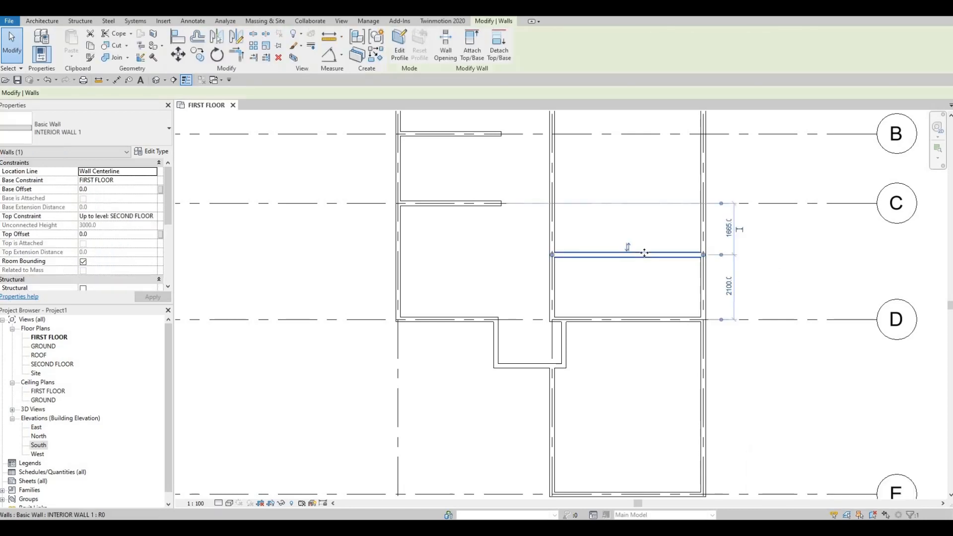
pyautogui.press('c')
pyautogui.press('s')
pyautogui.click(619, 256)
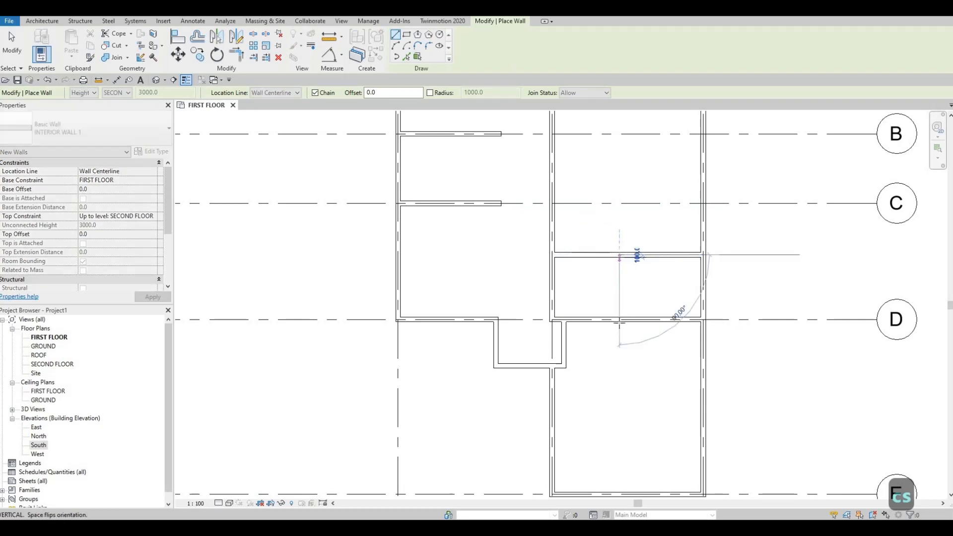
pyautogui.click(619, 319)
pyautogui.press('Escape')
pyautogui.press('Escape')
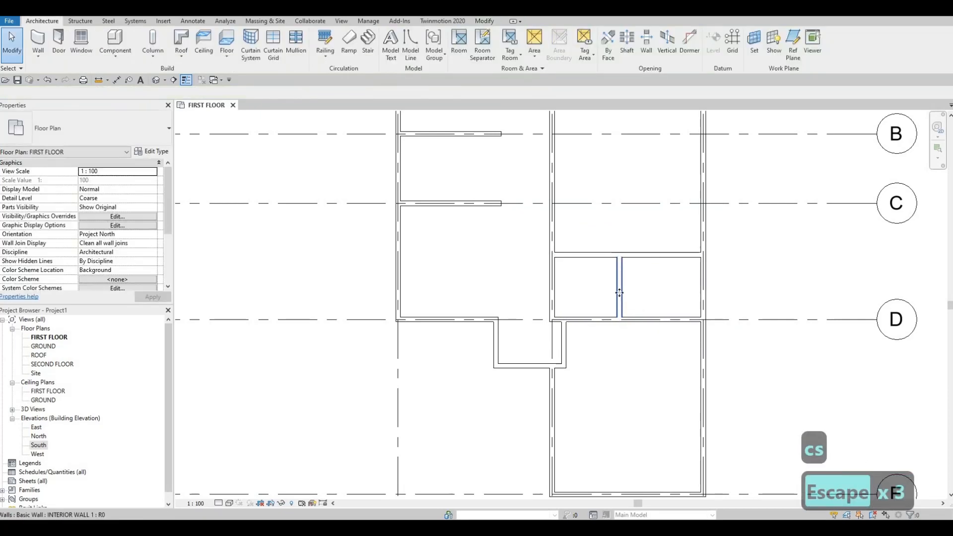
# Set the vertical partition's distance from the short recess wall right of grid 2 to 1500 mm.
pyautogui.click(620, 298)
pyautogui.click(591, 345)
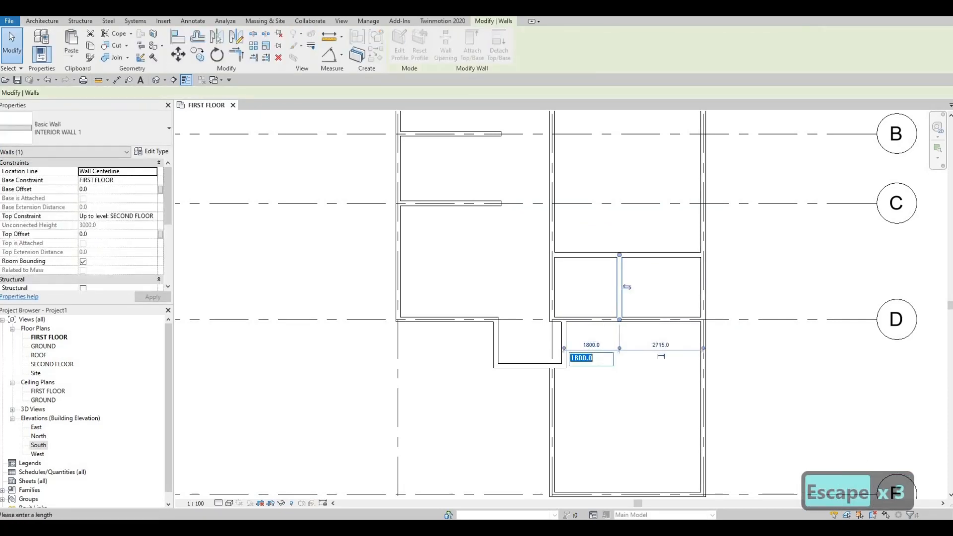
pyautogui.write('1500')
pyautogui.press('Return')
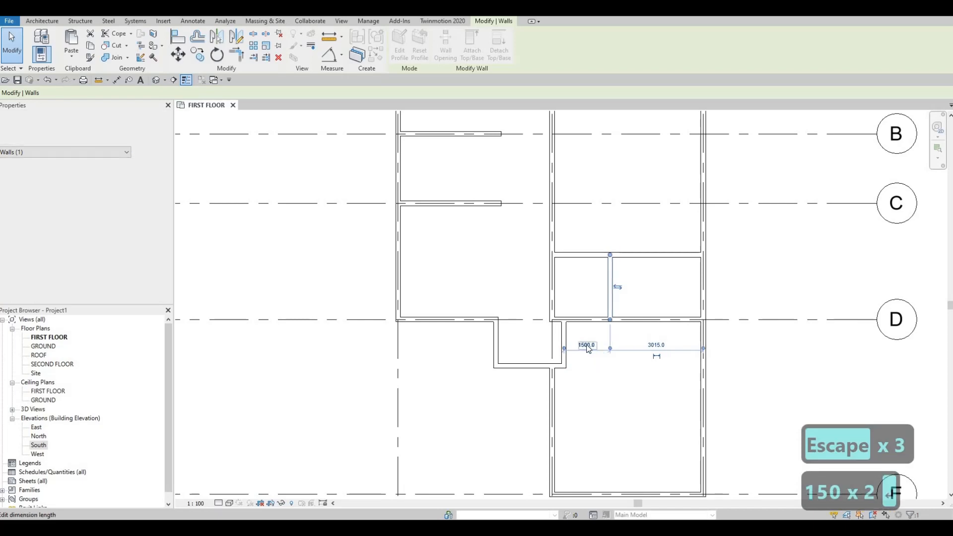
pyautogui.press('Escape')
pyautogui.press('Escape')
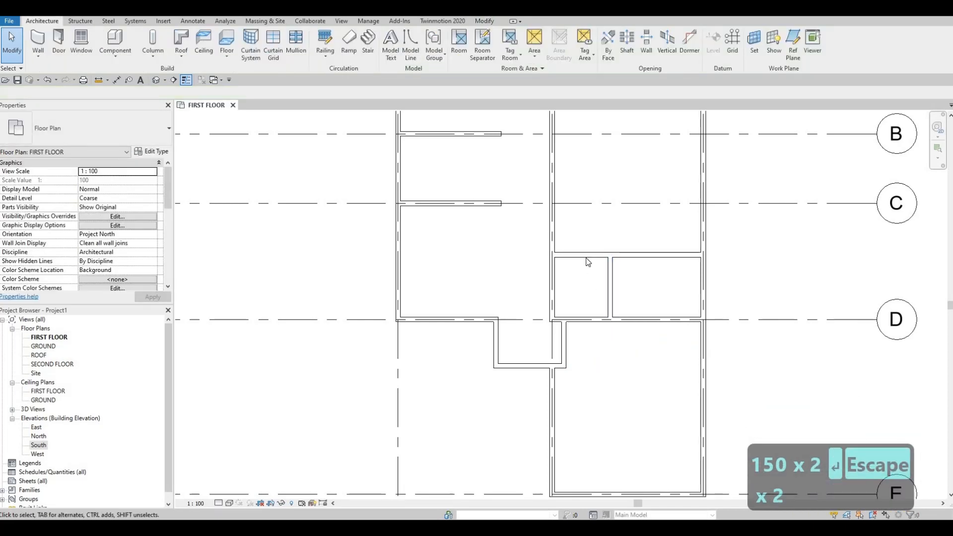
pyautogui.scroll(-5, 618, 268)
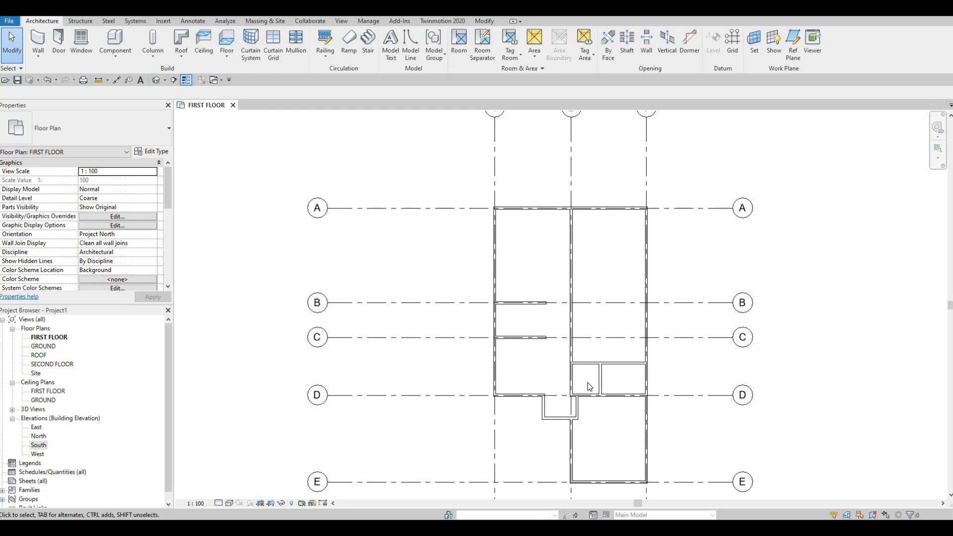
pyautogui.scroll(1, 576, 390)
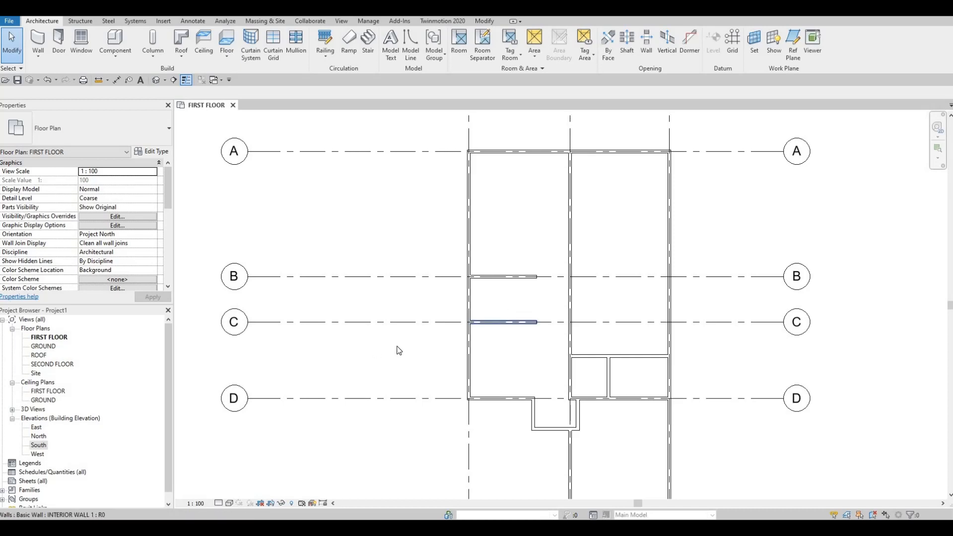
# Try to draw an interior wall along grid B from the grid 2 wall to the grid 3 wall, and delete it.
pyautogui.moveTo(396, 349); pyautogui.dragTo(388, 421, button='middle')
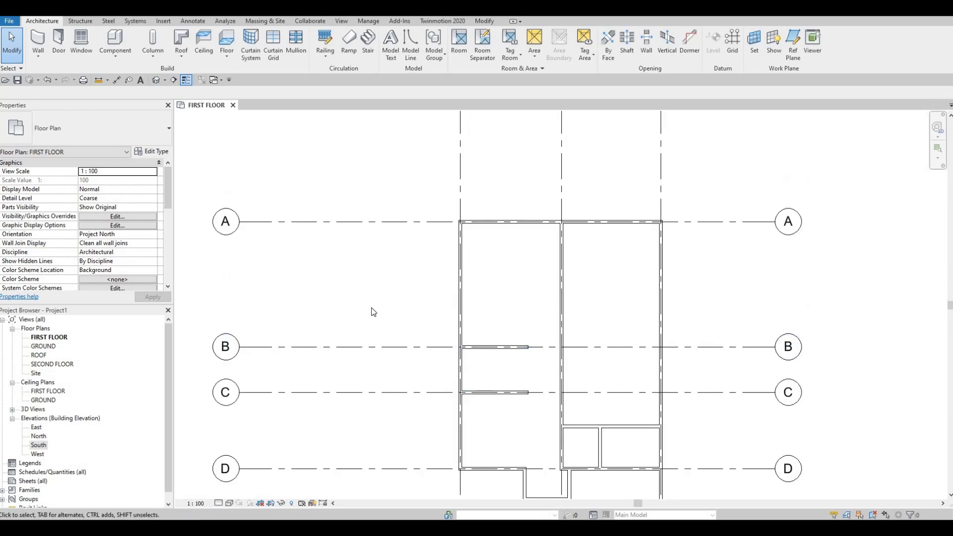
pyautogui.moveTo(487, 330); pyautogui.dragTo(484, 308, button='middle')
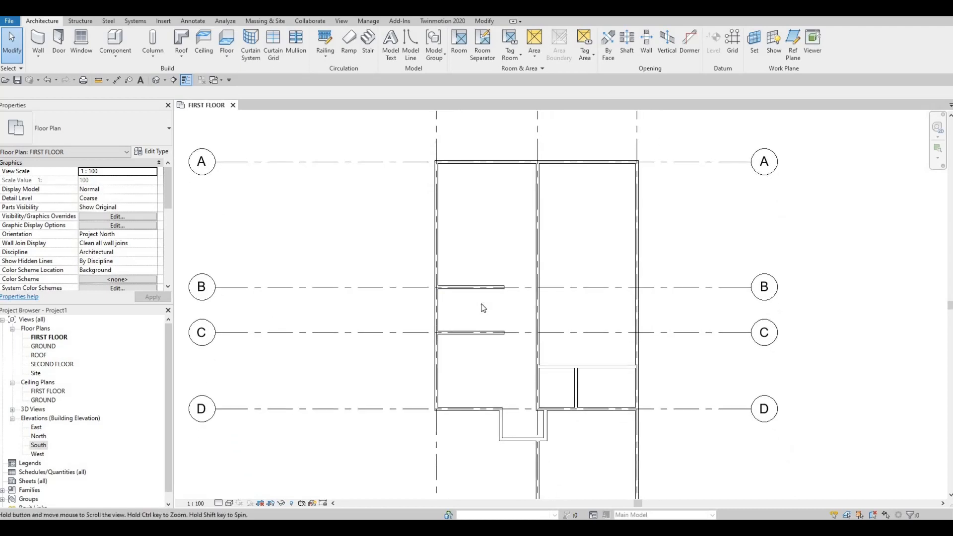
pyautogui.press('F1')
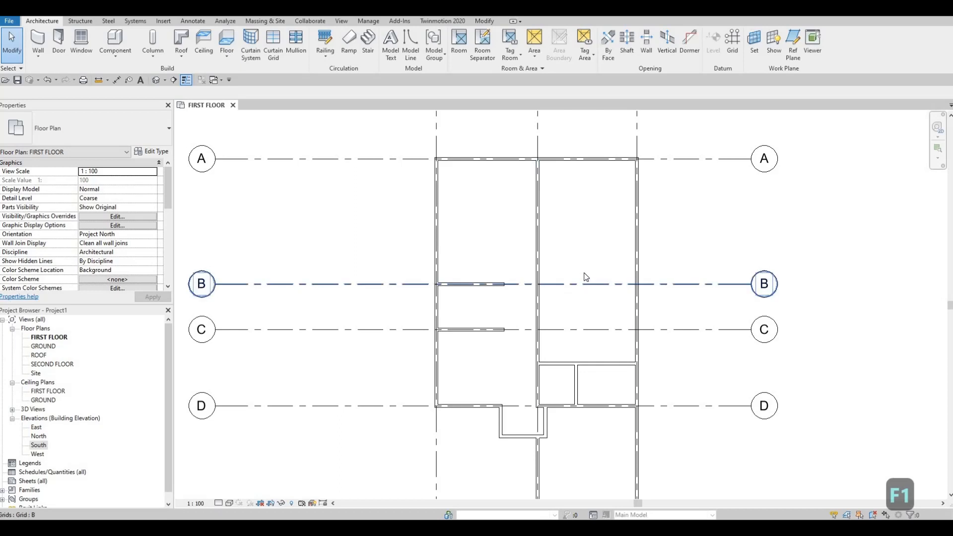
pyautogui.click(538, 268)
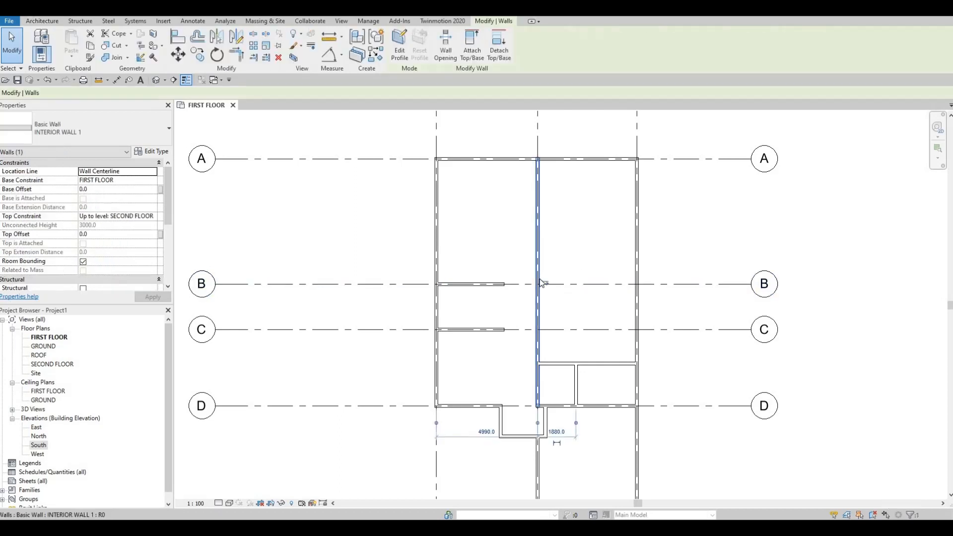
pyautogui.press('w')
pyautogui.press('a')
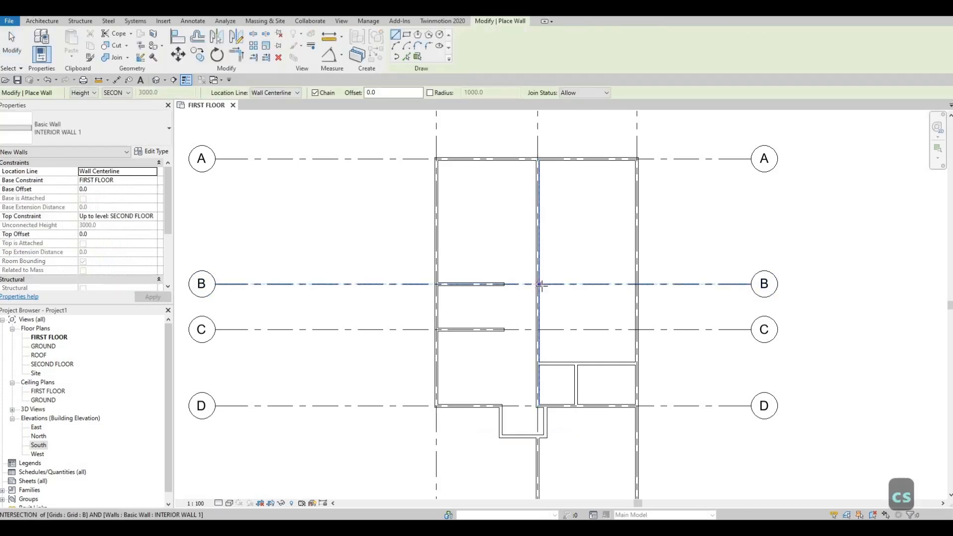
pyautogui.click(539, 284)
pyautogui.scroll(-4, 641, 285)
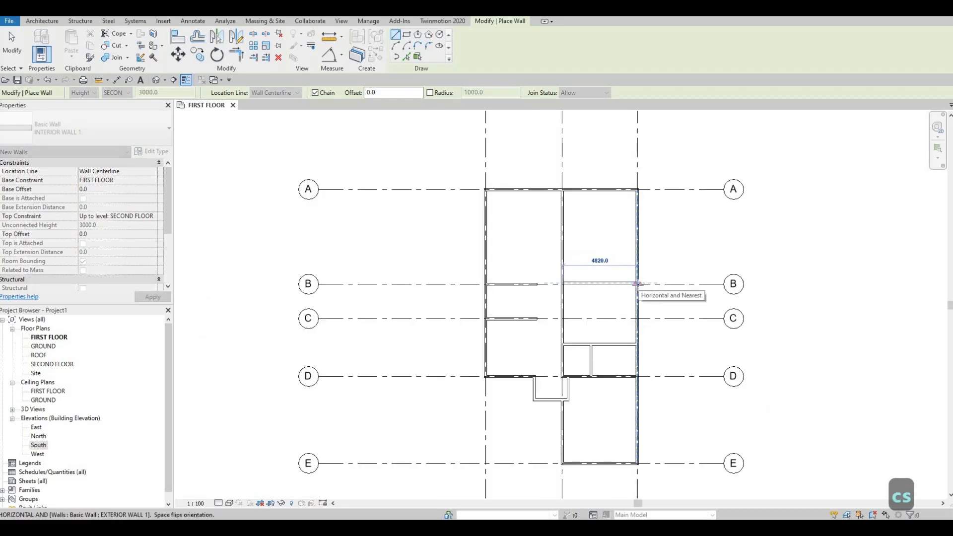
pyautogui.scroll(2, 641, 285)
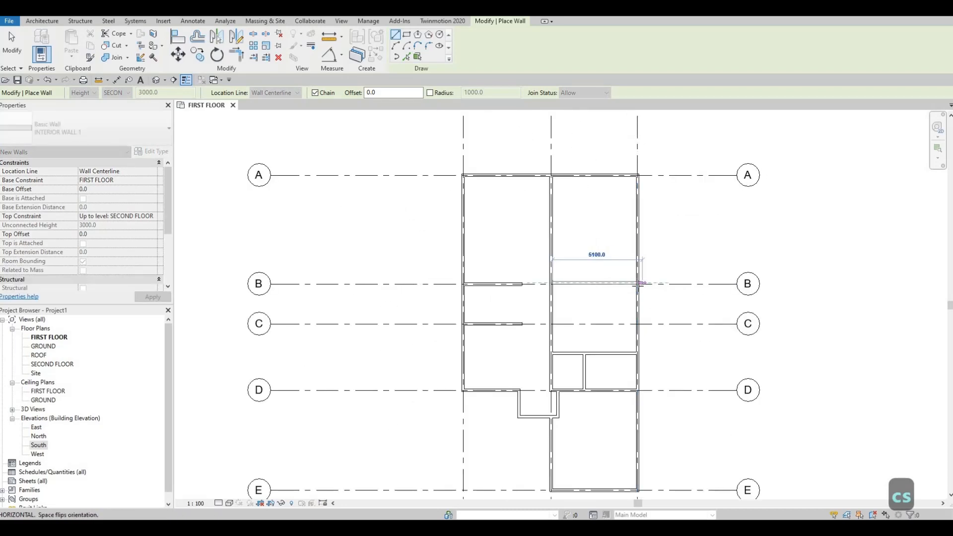
pyautogui.click(640, 285)
pyautogui.scroll(3, 616, 293)
pyautogui.press('Escape')
pyautogui.press('Escape')
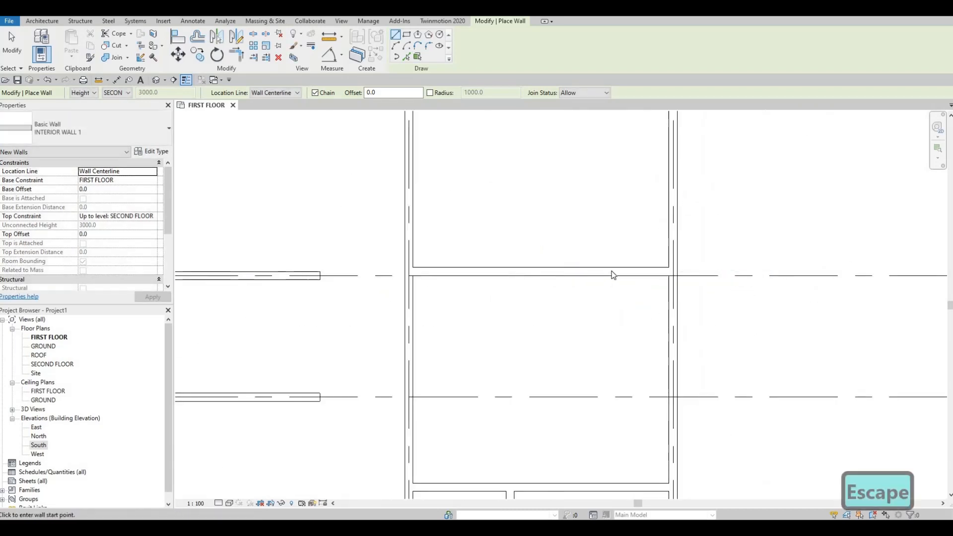
pyautogui.press('Delete')
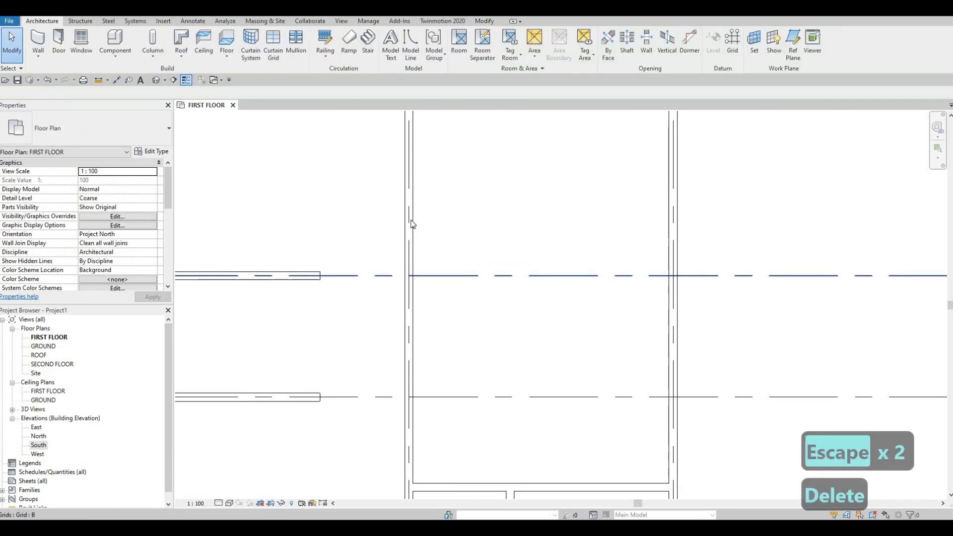
# Draw an INTERIOR WALL 1 wall centred on grid B, from the grid 2 wall's centreline to the grid 3 exterior wall's centreline.
pyautogui.click(413, 224)
pyautogui.press('c')
pyautogui.press('s')
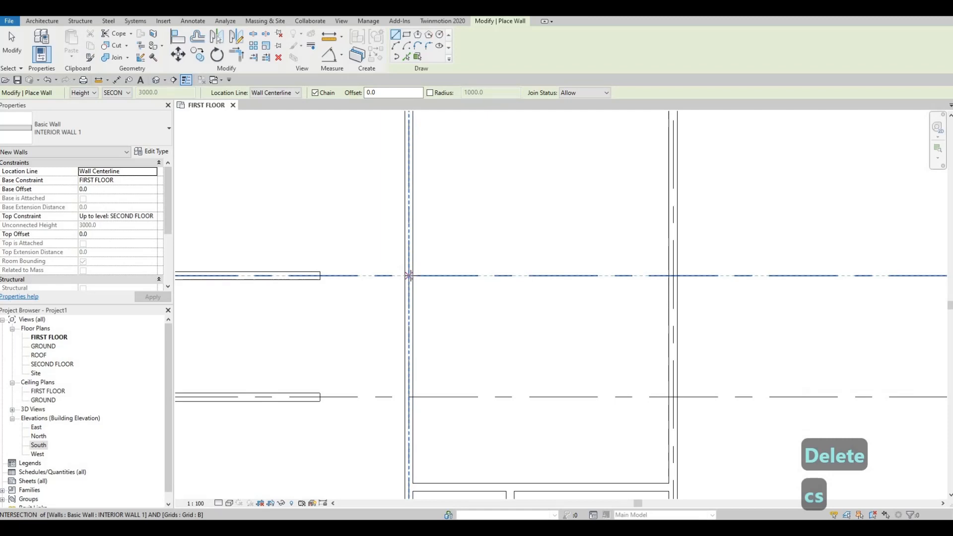
pyautogui.click(409, 275)
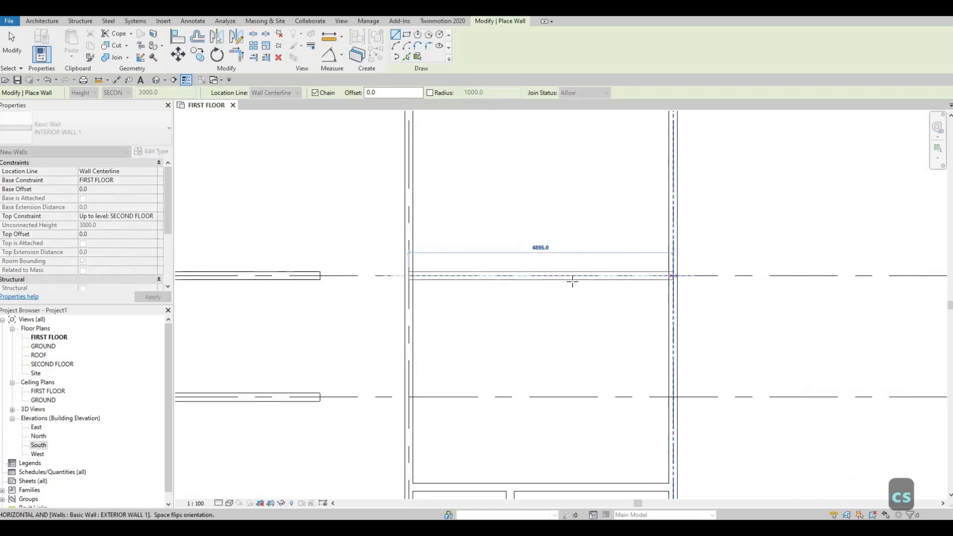
pyautogui.click(673, 276)
pyautogui.press('Escape')
pyautogui.press('Escape')
# Examine the wall layout between grids A and E on the first floor plan.
pyautogui.scroll(-3, 671, 272)
pyautogui.moveTo(577, 314); pyautogui.dragTo(578, 332, button='middle')
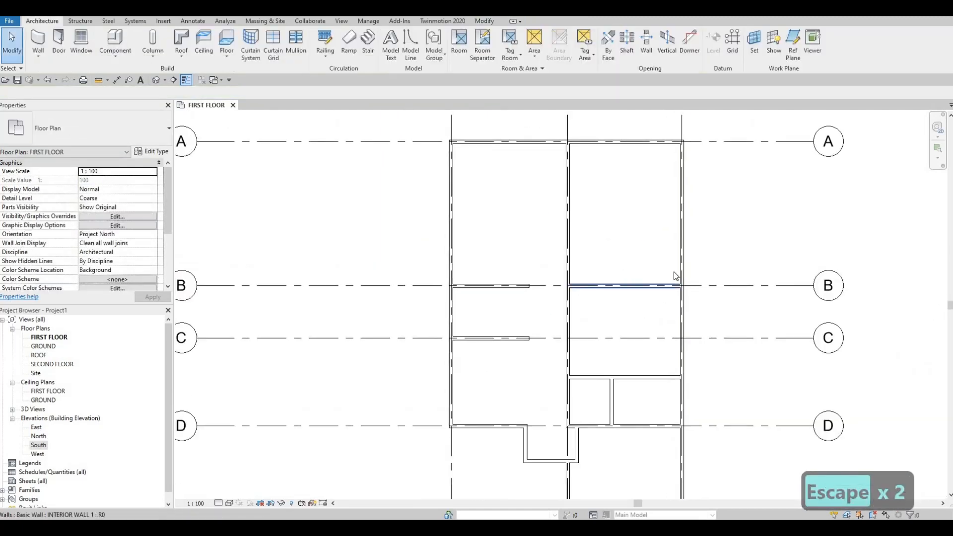
pyautogui.scroll(4, 668, 271)
pyautogui.scroll(-2, 633, 281)
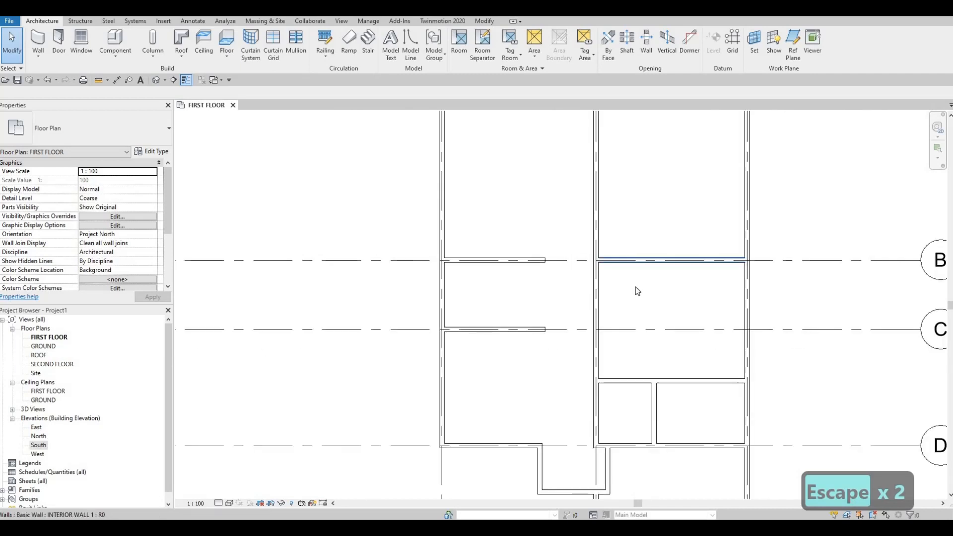
pyautogui.scroll(-2, 637, 283)
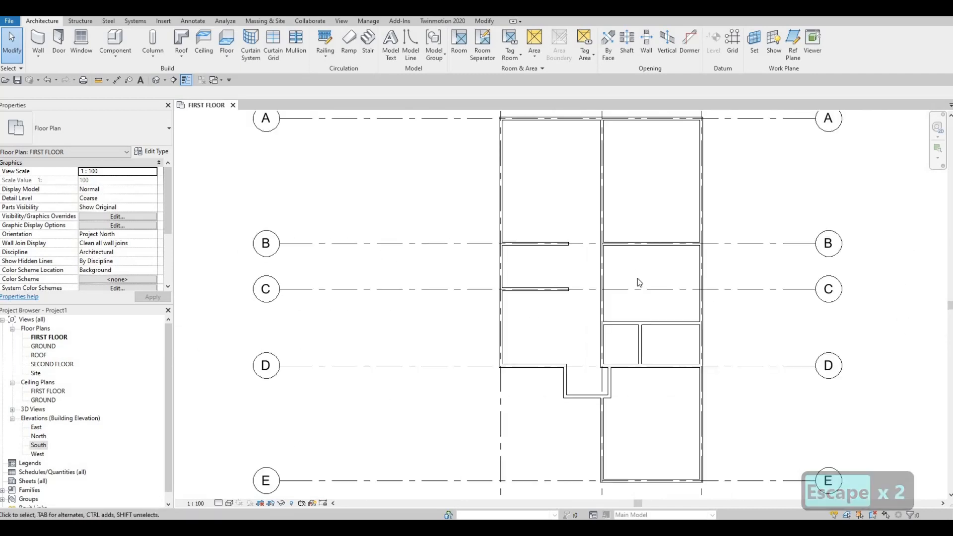
pyautogui.moveTo(638, 270); pyautogui.dragTo(635, 278, button='middle')
pyautogui.scroll(-1, 640, 287)
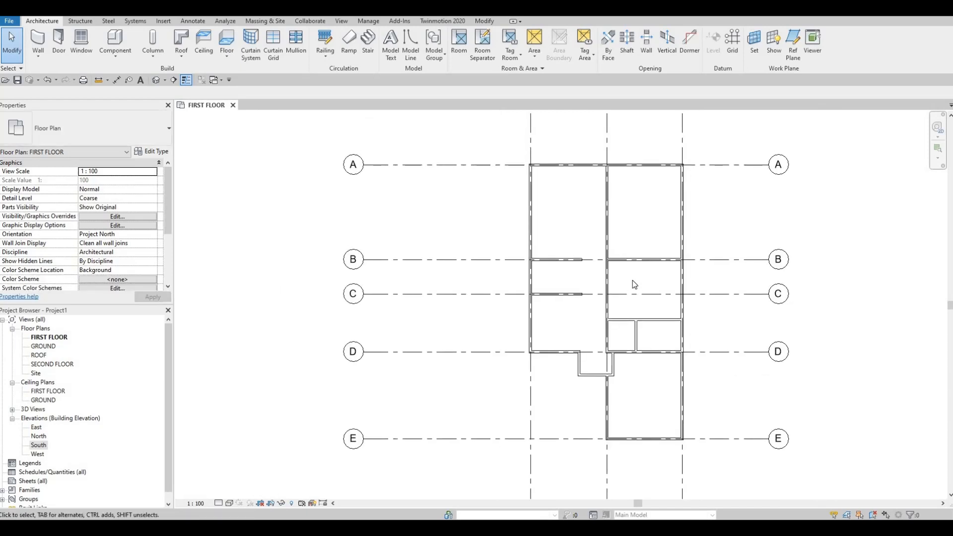
pyautogui.moveTo(621, 276); pyautogui.dragTo(611, 251, button='middle')
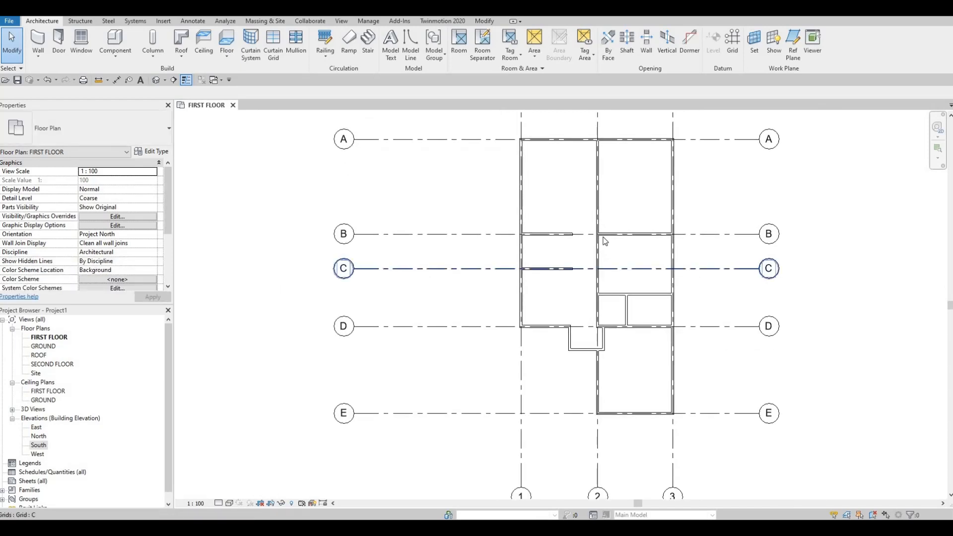
# Cut a rectangular wall opening about 1890 mm wide in the grid 2 interior wall, starting about 210 mm below grid B.
pyautogui.scroll(-1, 600, 238)
pyautogui.scroll(3, 600, 237)
pyautogui.scroll(2, 597, 261)
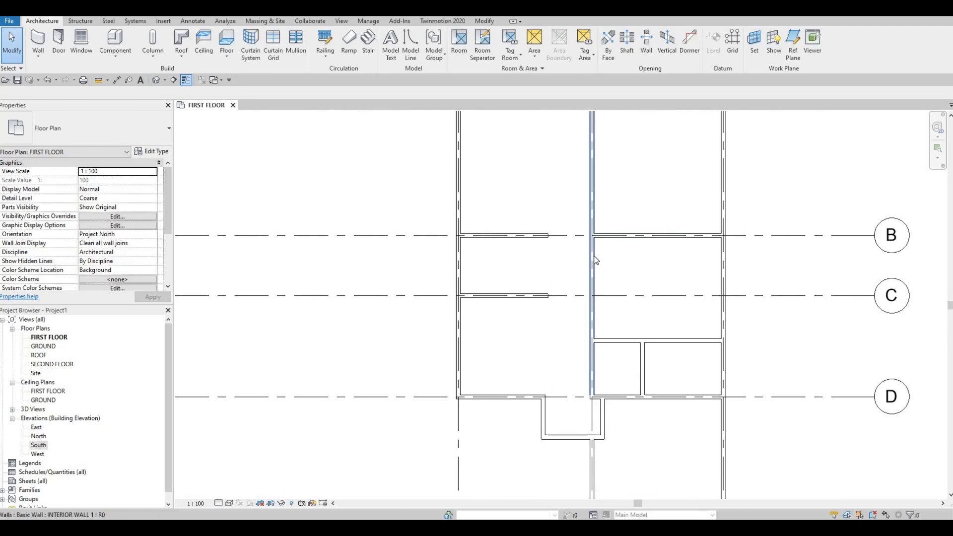
pyautogui.click(594, 257)
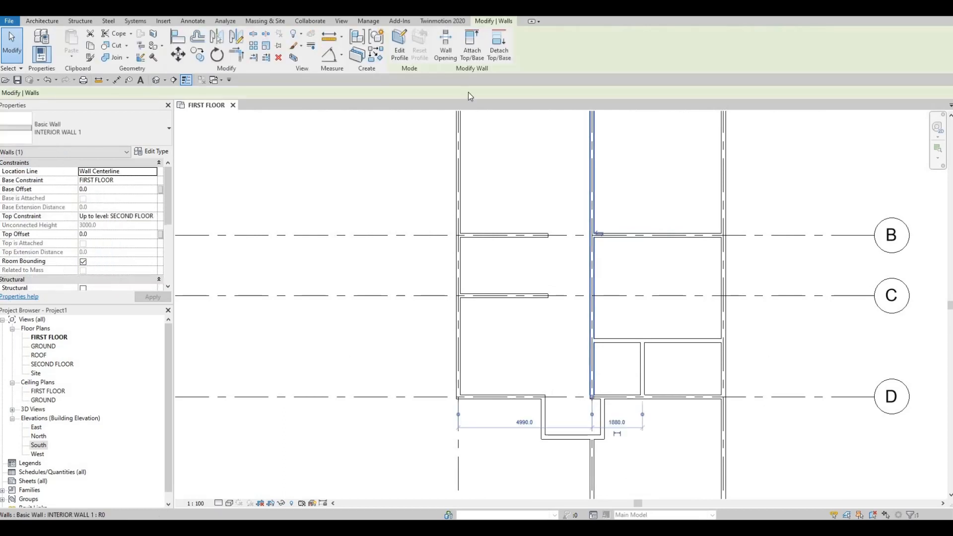
pyautogui.click(447, 54)
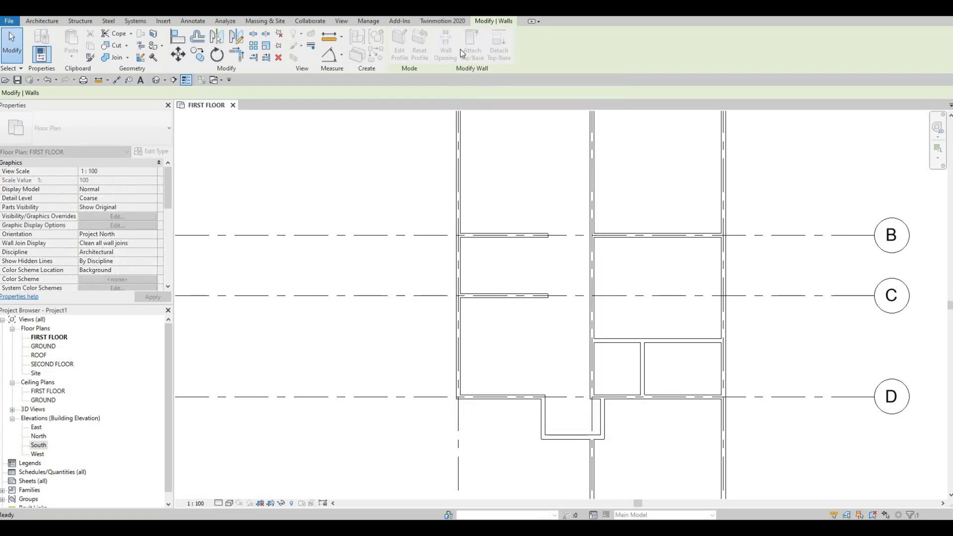
pyautogui.click(598, 270)
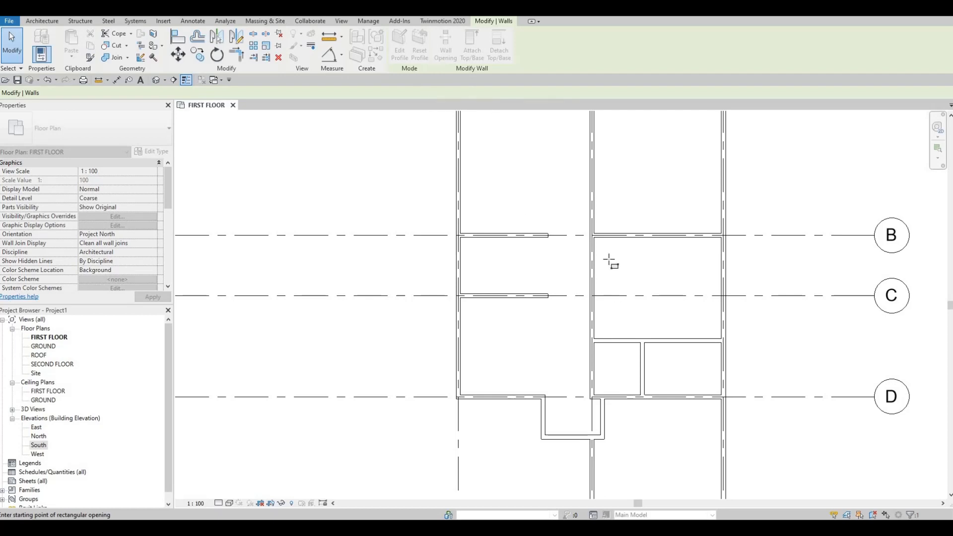
pyautogui.scroll(2, 602, 239)
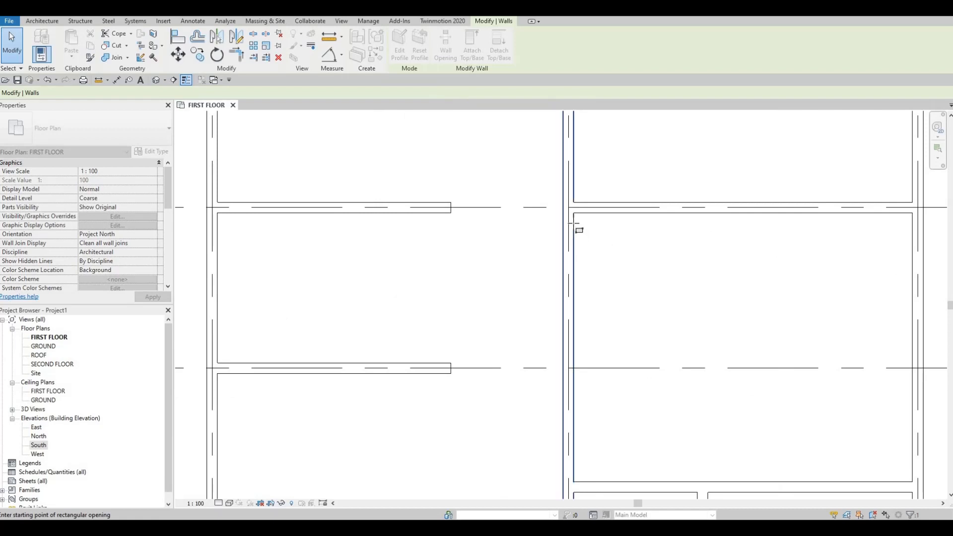
pyautogui.click(572, 226)
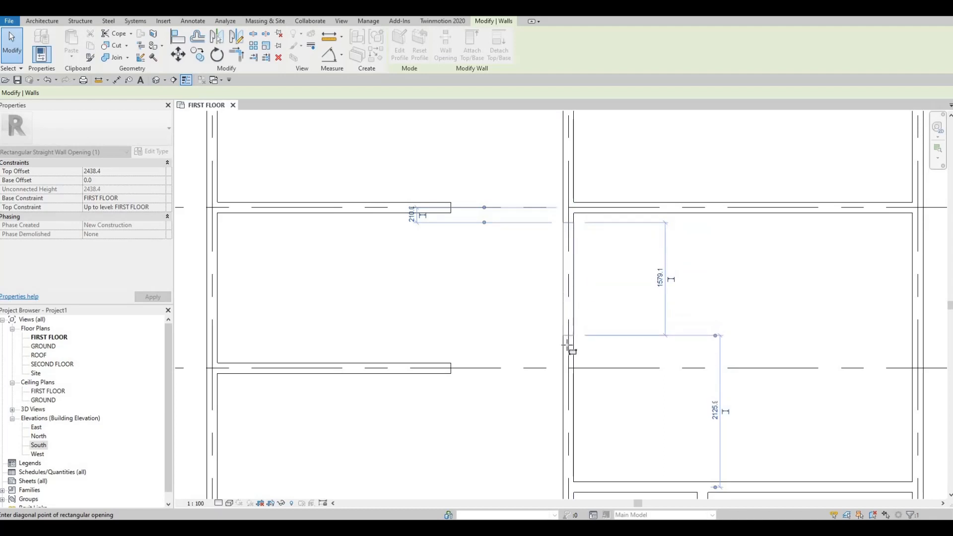
pyautogui.scroll(-3, 571, 253)
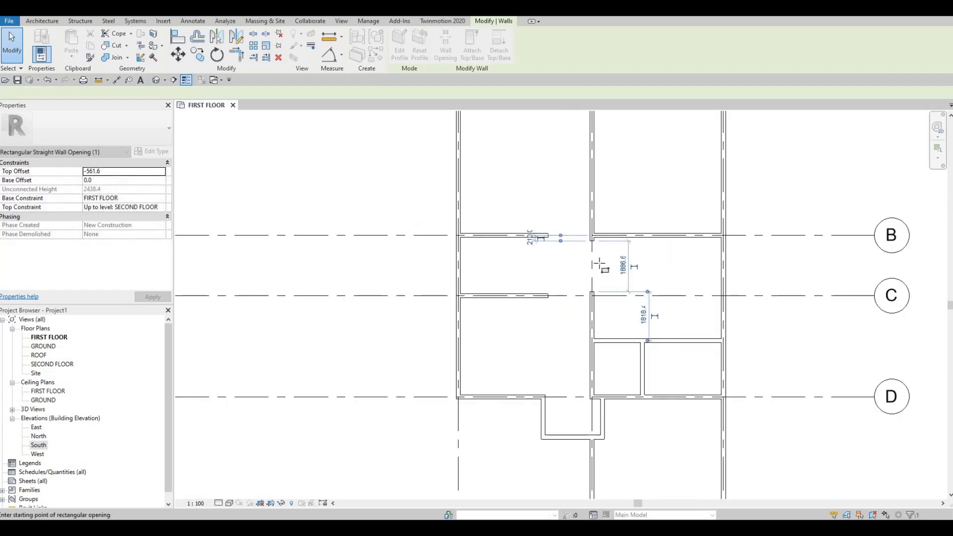
pyautogui.press('Escape')
pyautogui.scroll(2, 599, 251)
pyautogui.press('Escape')
pyautogui.press('Escape')
# Stretch the wall opening's ends to 100 mm from grid B and 1800 mm from the horizontal wall between grids C and D.
pyautogui.scroll(2, 598, 250)
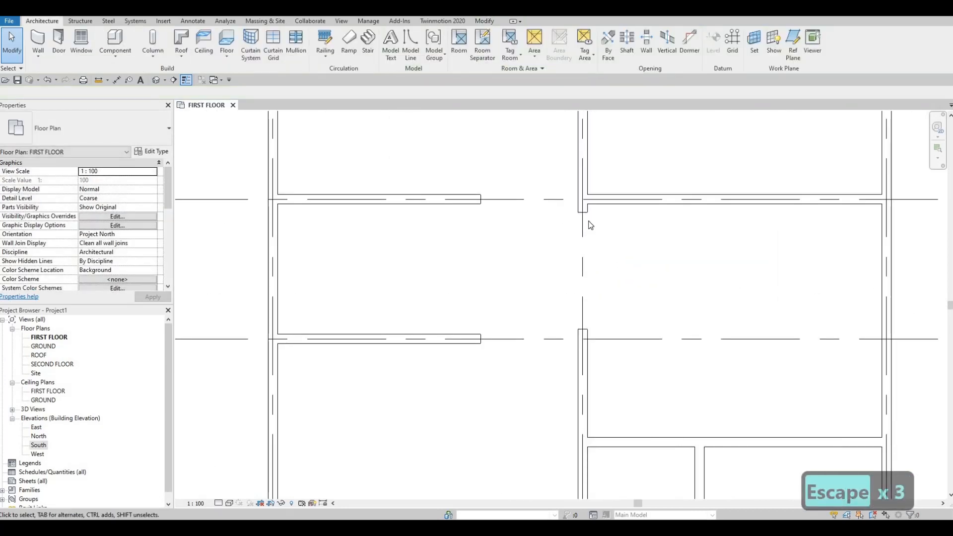
pyautogui.click(587, 228)
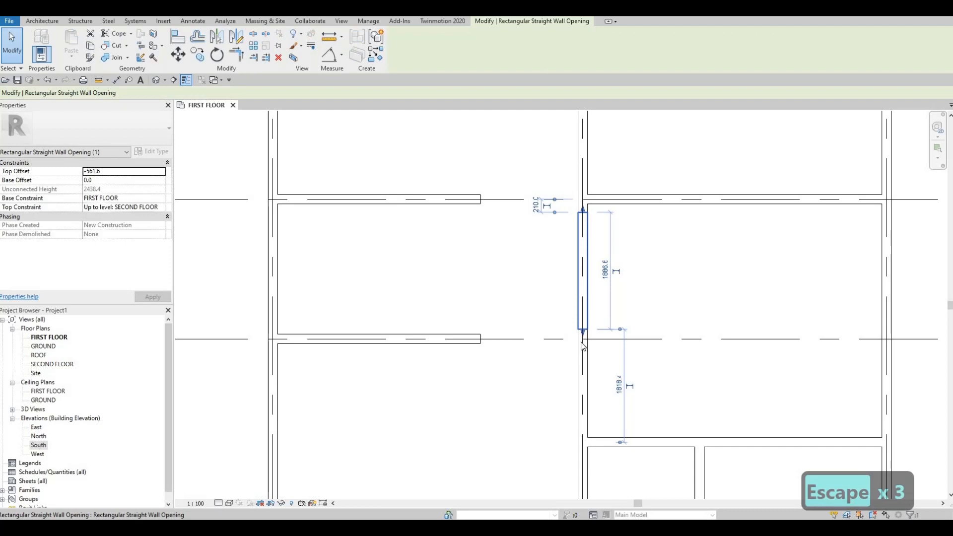
pyautogui.moveTo(583, 331); pyautogui.dragTo(584, 330)
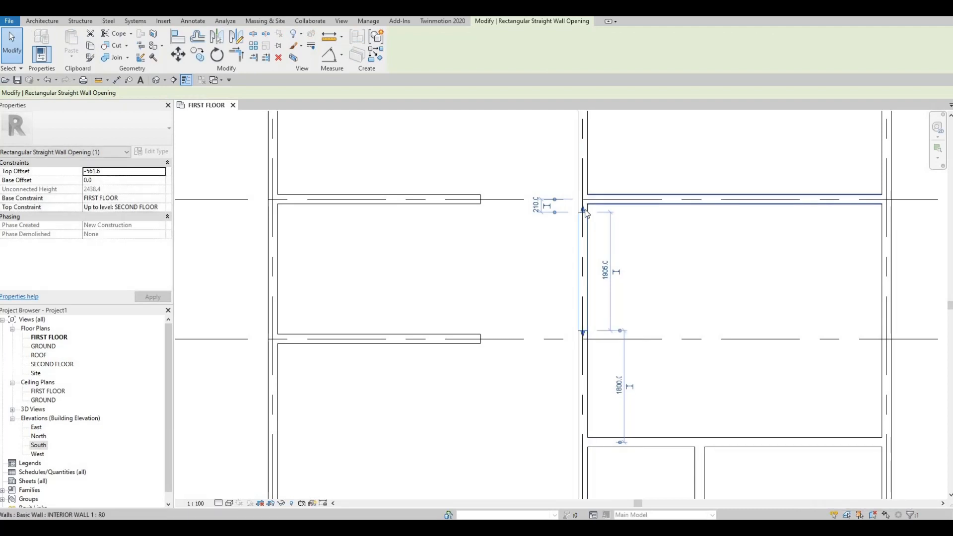
pyautogui.moveTo(584, 212); pyautogui.dragTo(582, 208)
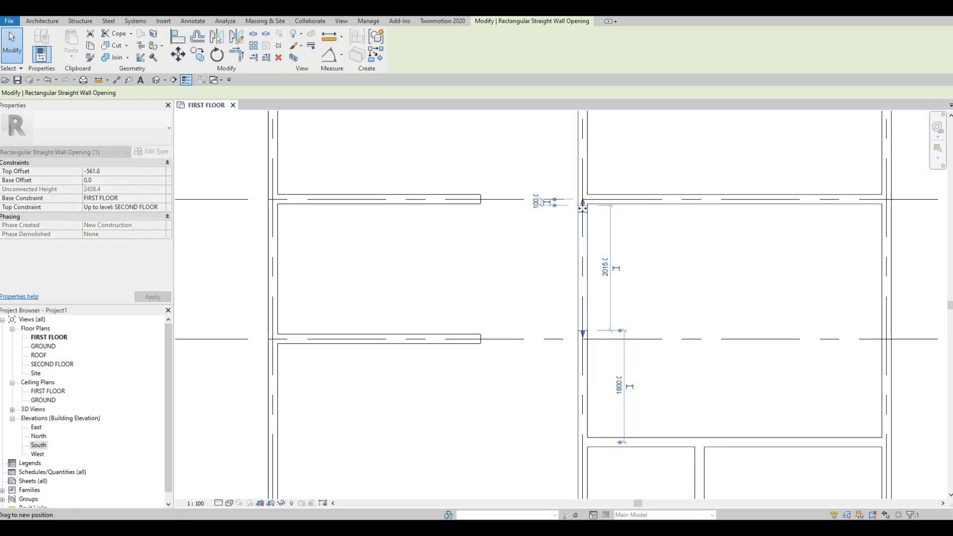
# Set the width of the wall opening on grid 2 to 2000 mm.
pyautogui.click(606, 268)
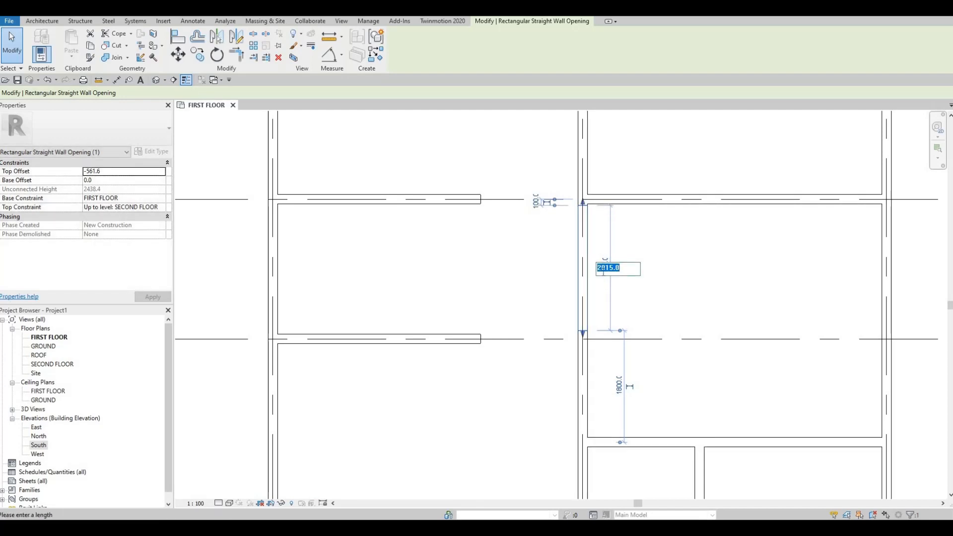
pyautogui.write('2000')
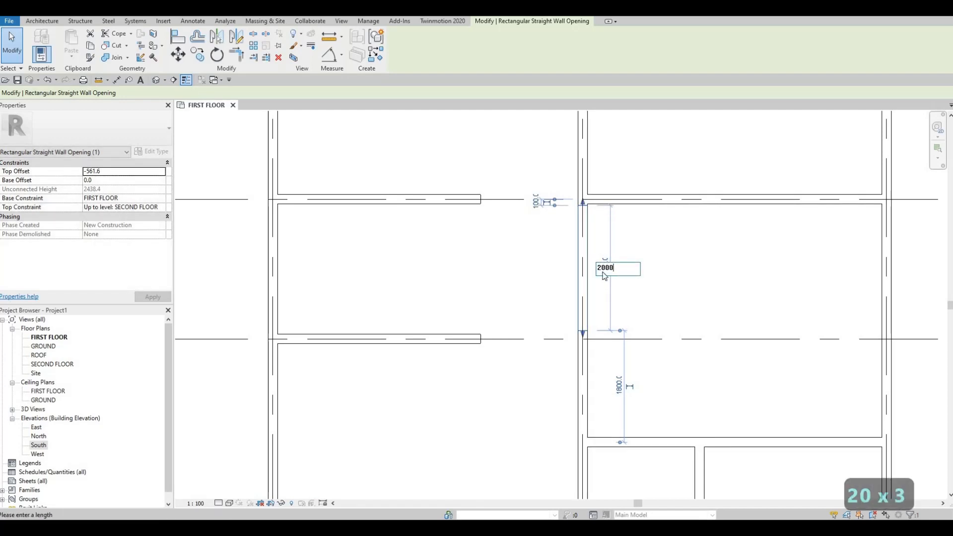
pyautogui.press('Return')
pyautogui.press('Escape')
pyautogui.press('Escape')
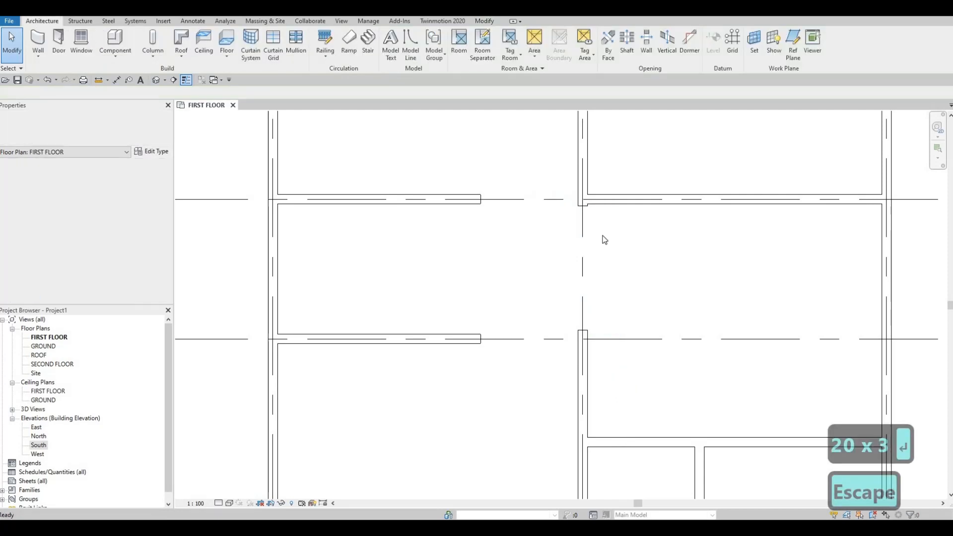
pyautogui.moveTo(608, 283); pyautogui.dragTo(602, 247, button='middle')
pyautogui.rightClick(601, 248)
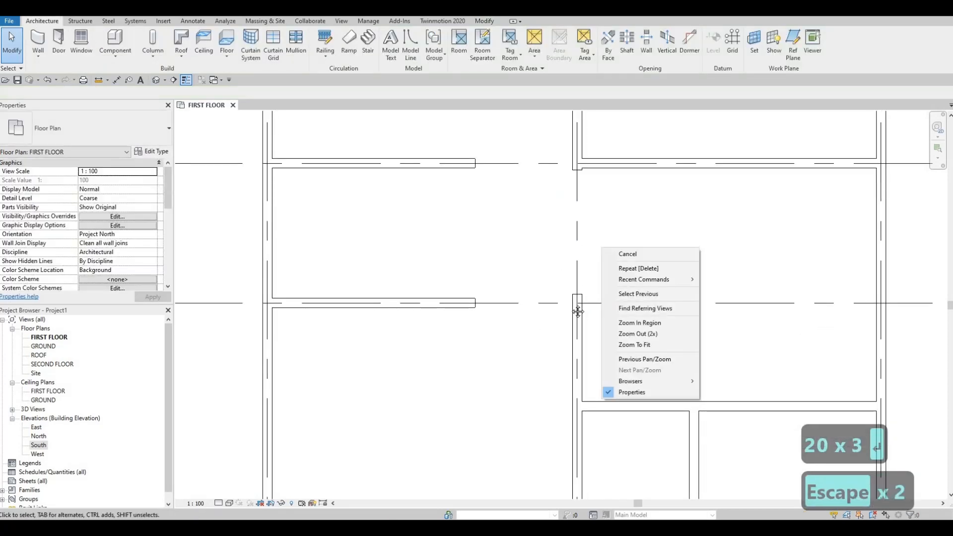
pyautogui.press('Escape')
# Create a perspective camera view looking at the grid 2 wall opening from the grid 1 side.
pyautogui.scroll(-3, 546, 255)
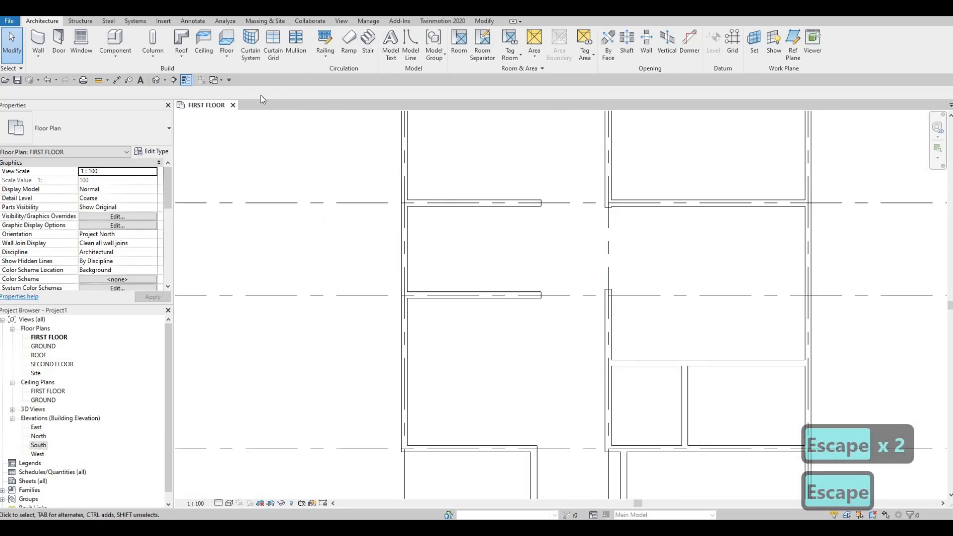
pyautogui.click(164, 80)
pyautogui.click(173, 102)
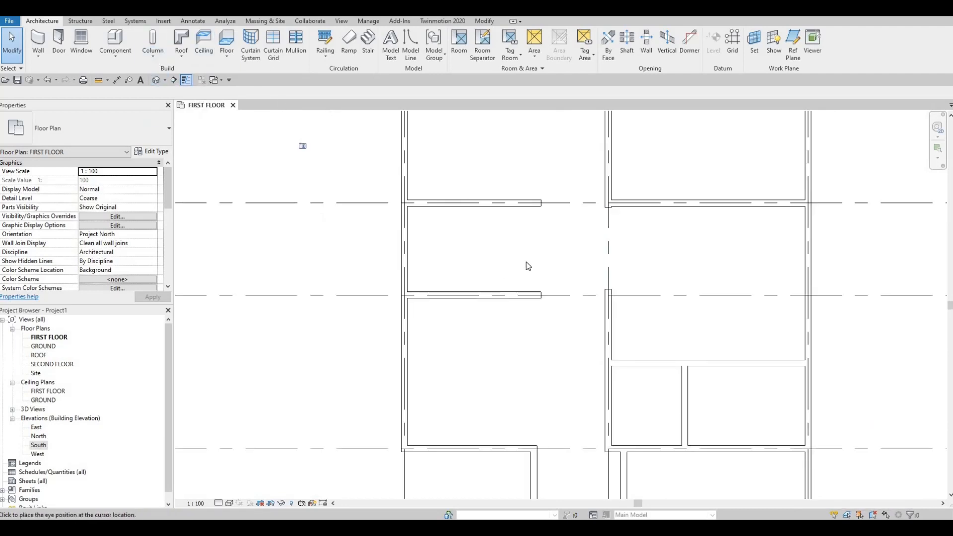
pyautogui.click(607, 253)
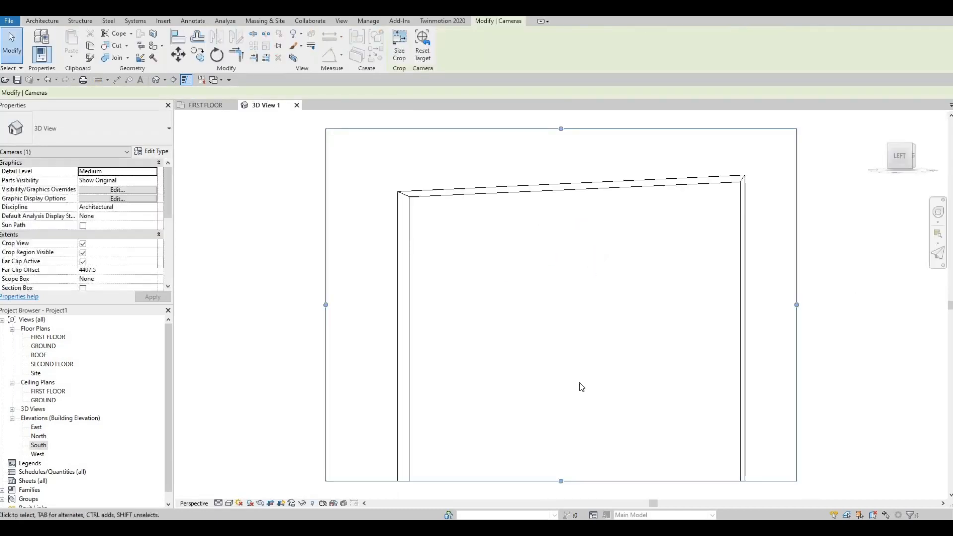
pyautogui.scroll(-3, 582, 387)
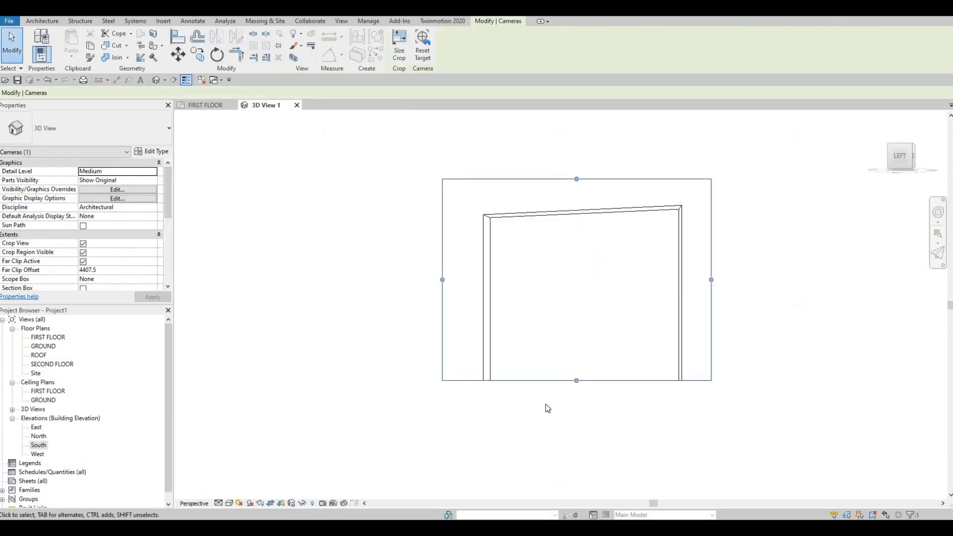
# Extend the camera view's crop region downward and upward around the wall opening.
pyautogui.moveTo(576, 381); pyautogui.dragTo(577, 463)
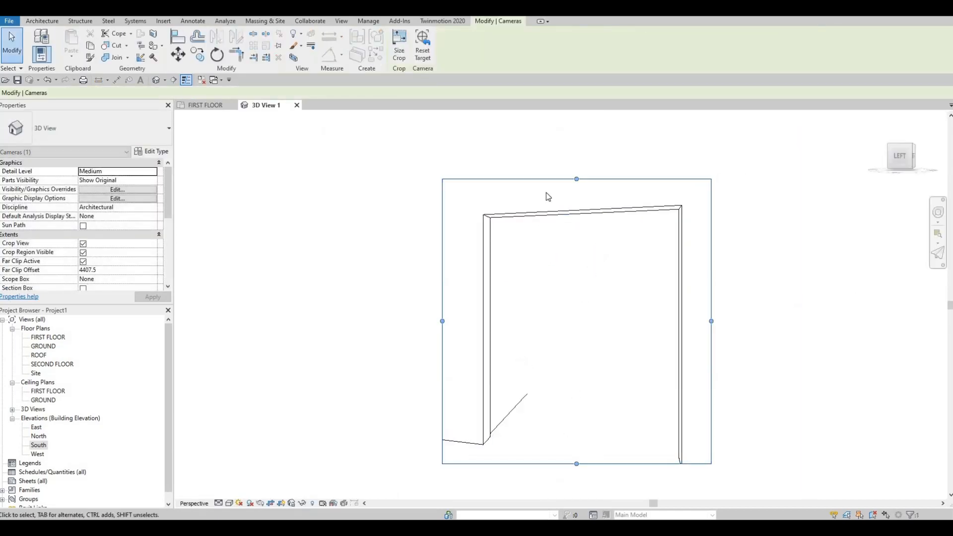
pyautogui.moveTo(577, 179); pyautogui.dragTo(576, 124)
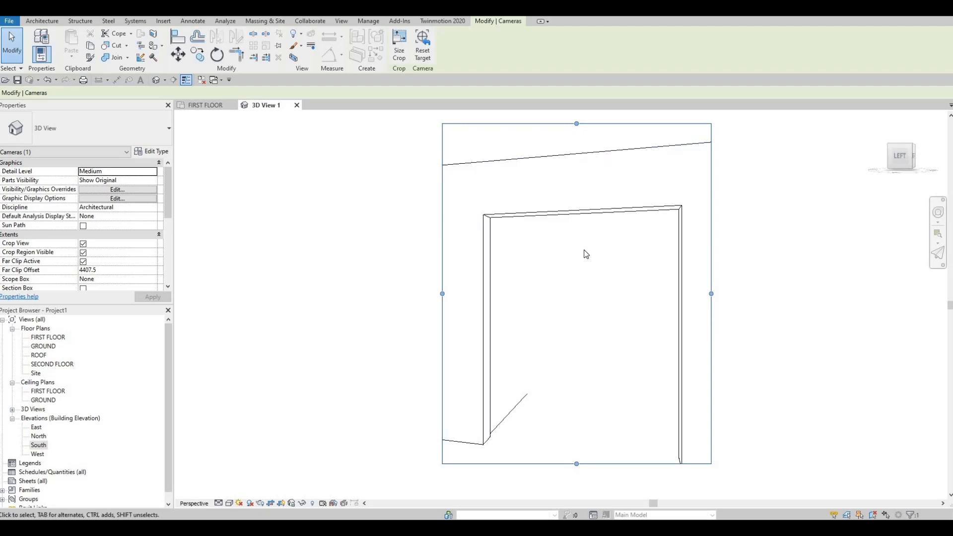
pyautogui.press('Escape')
pyautogui.press('Escape')
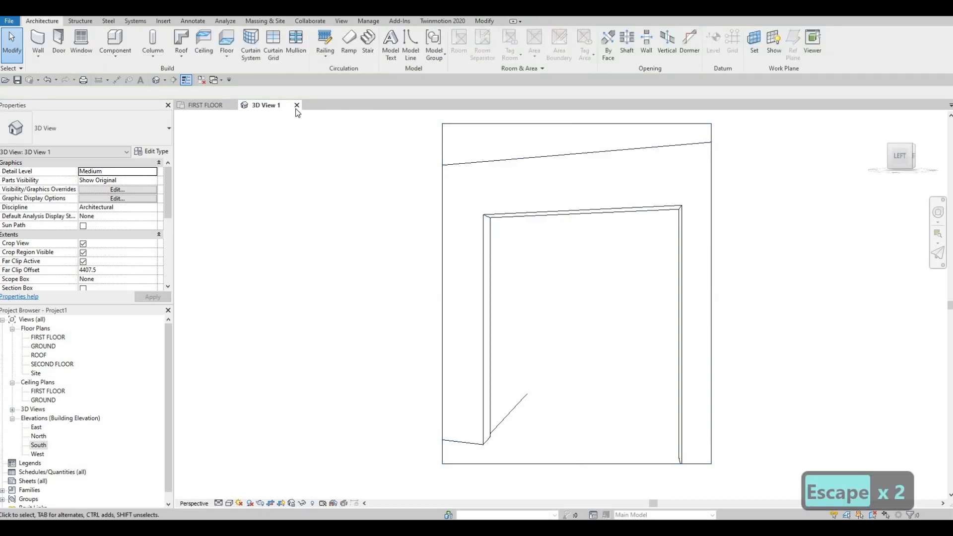
# Close the camera view and delete 3D View 1 from the project's 3D views.
pyautogui.click(297, 105)
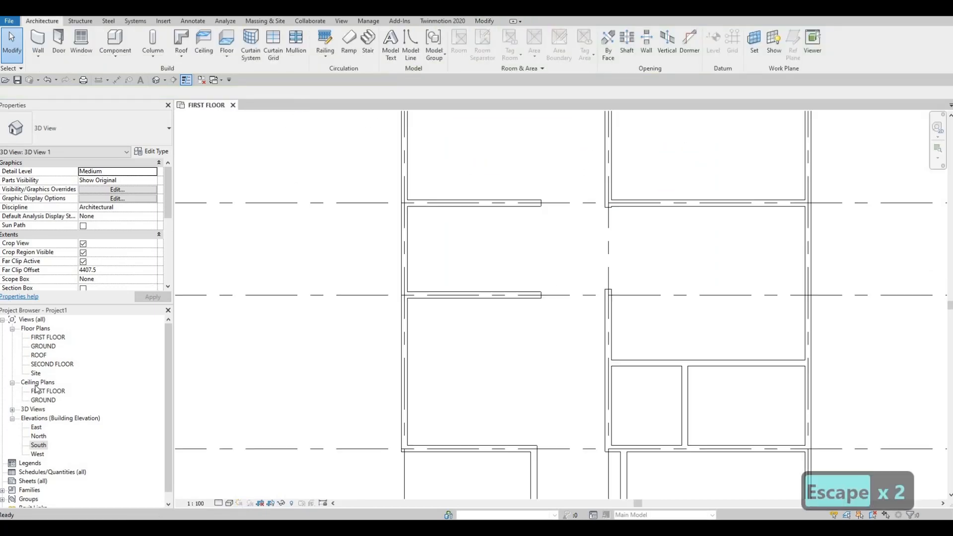
pyautogui.doubleClick(27, 412)
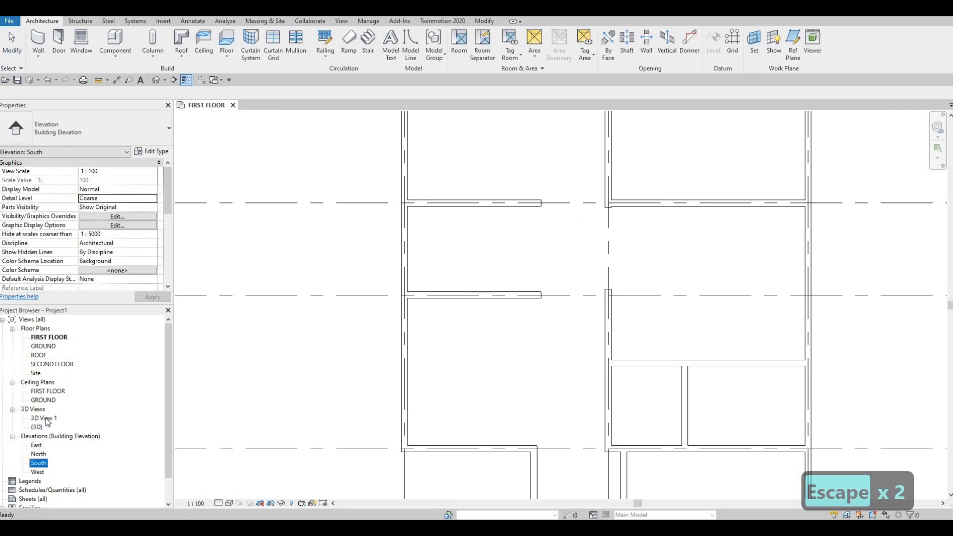
pyautogui.click(45, 418)
pyautogui.press('Delete')
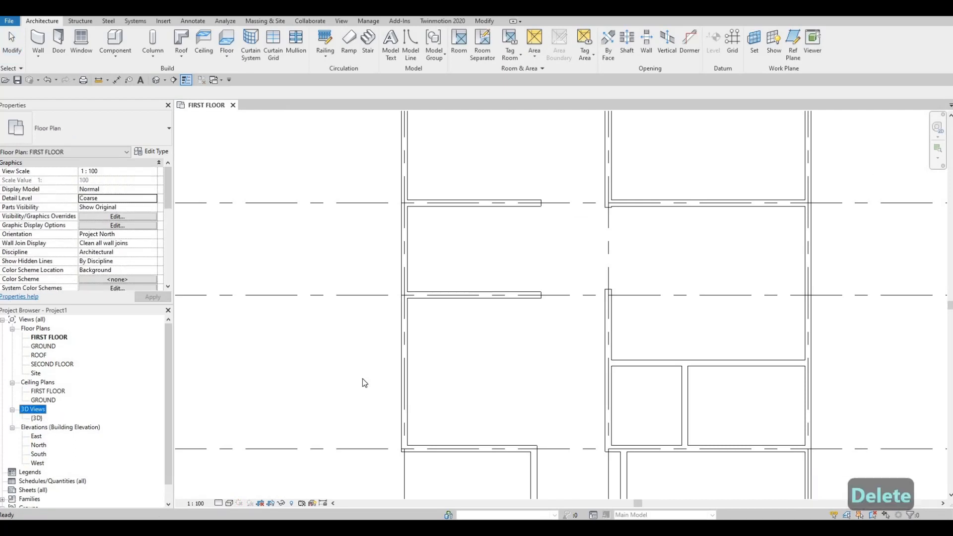
pyautogui.press('Escape')
# Start a stair from FIRST FLOOR to SECOND FLOOR with the desired number of risers set to 12.
pyautogui.scroll(-2, 583, 302)
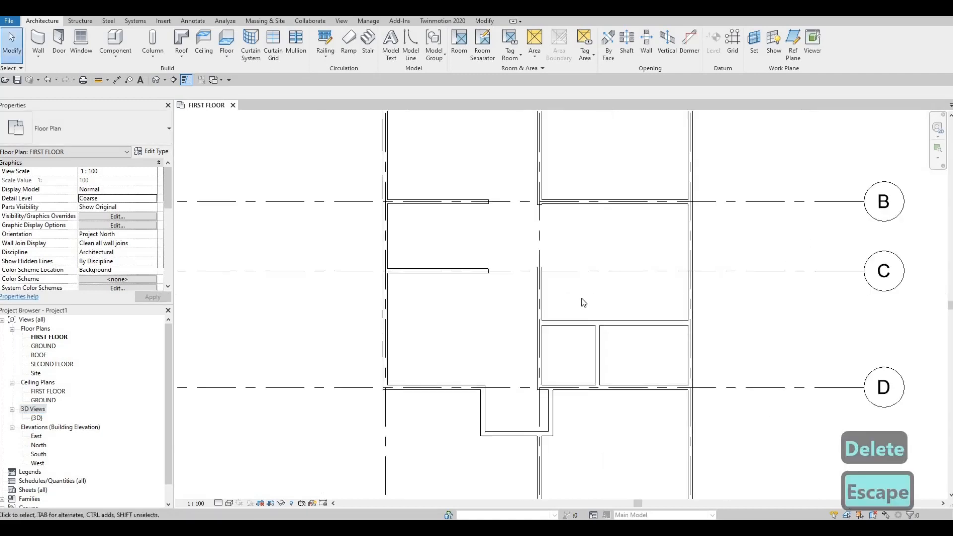
pyautogui.moveTo(614, 318); pyautogui.dragTo(634, 357, button='middle')
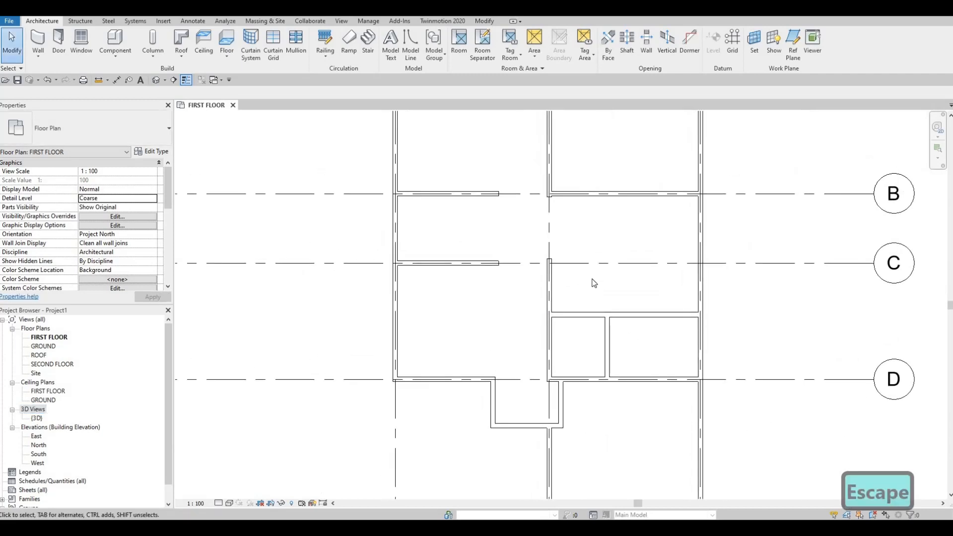
pyautogui.moveTo(594, 281); pyautogui.dragTo(598, 308, button='middle')
pyautogui.scroll(-1, 555, 312)
pyautogui.moveTo(488, 278); pyautogui.dragTo(494, 300, button='middle')
pyautogui.moveTo(282, 186); pyautogui.dragTo(324, 193, button='middle')
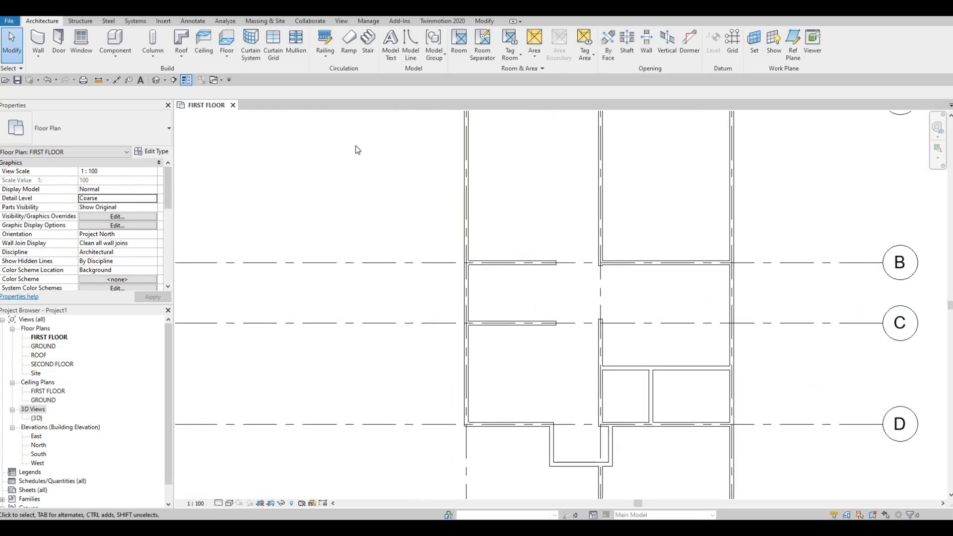
pyautogui.click(363, 46)
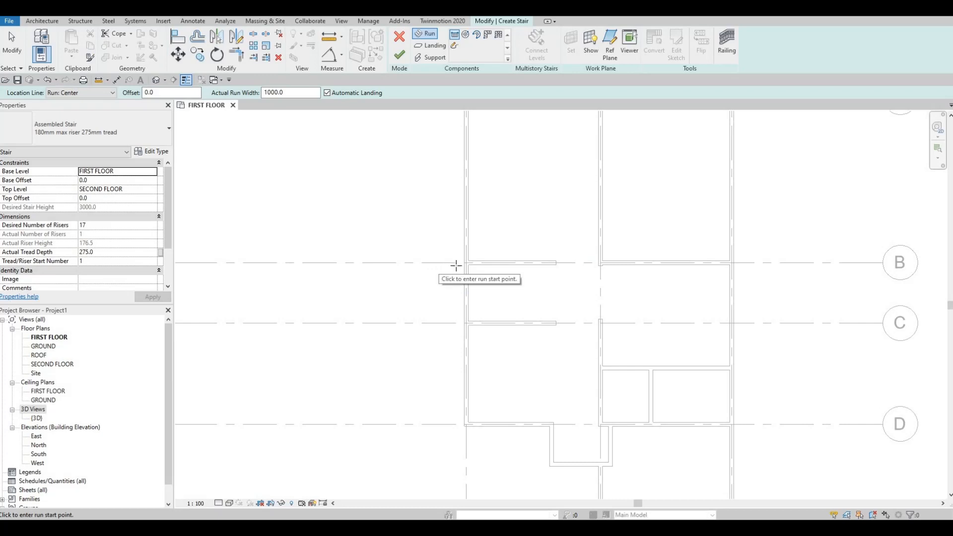
pyautogui.scroll(1, 549, 273)
pyautogui.scroll(1, 564, 285)
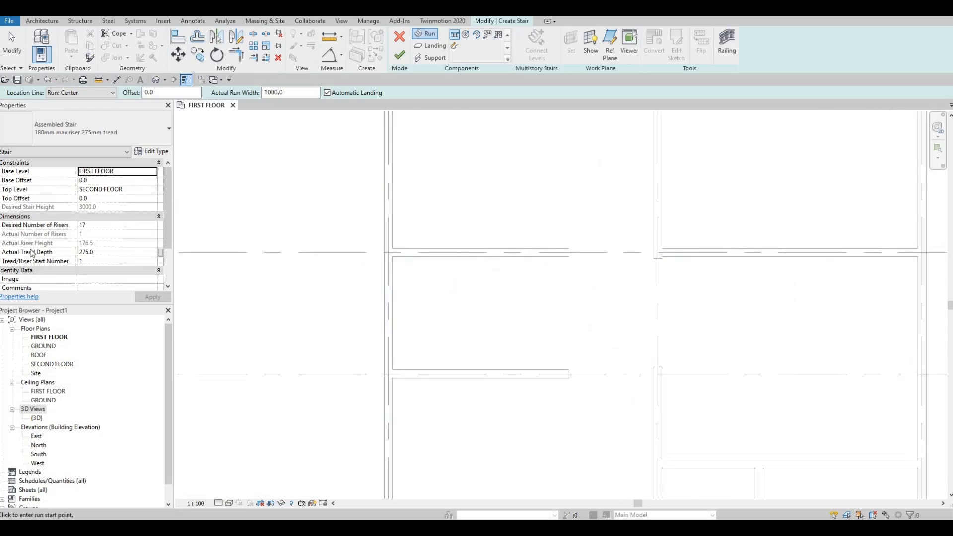
pyautogui.click(101, 226)
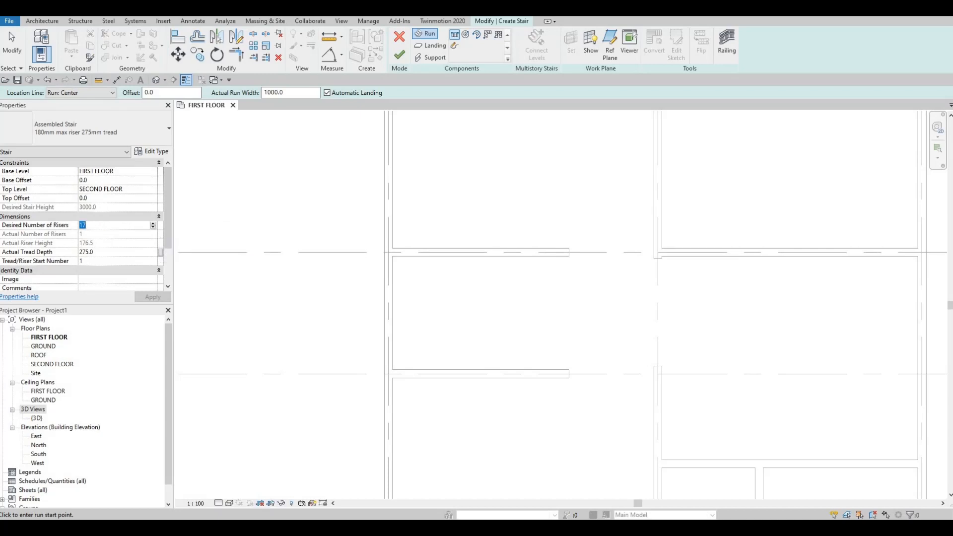
pyautogui.press('F1')
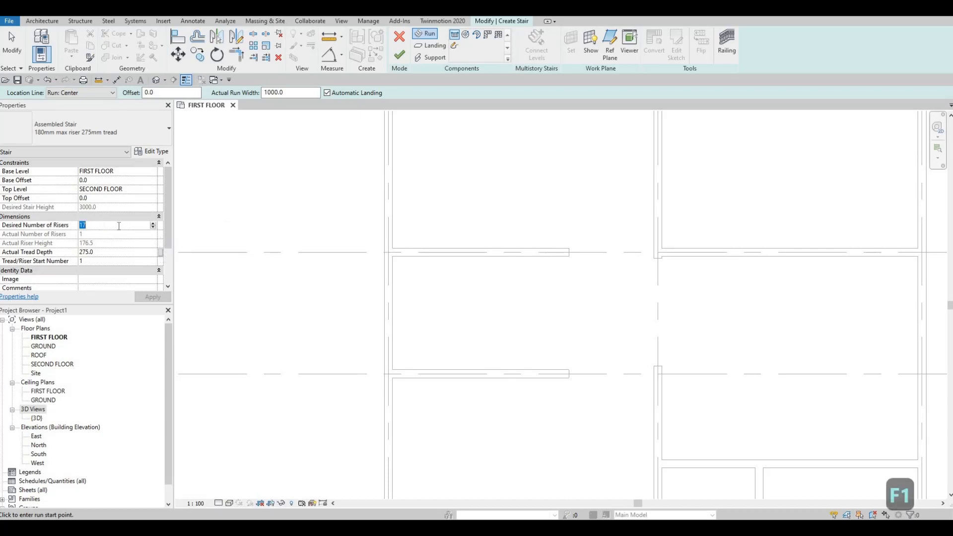
pyautogui.write('12')
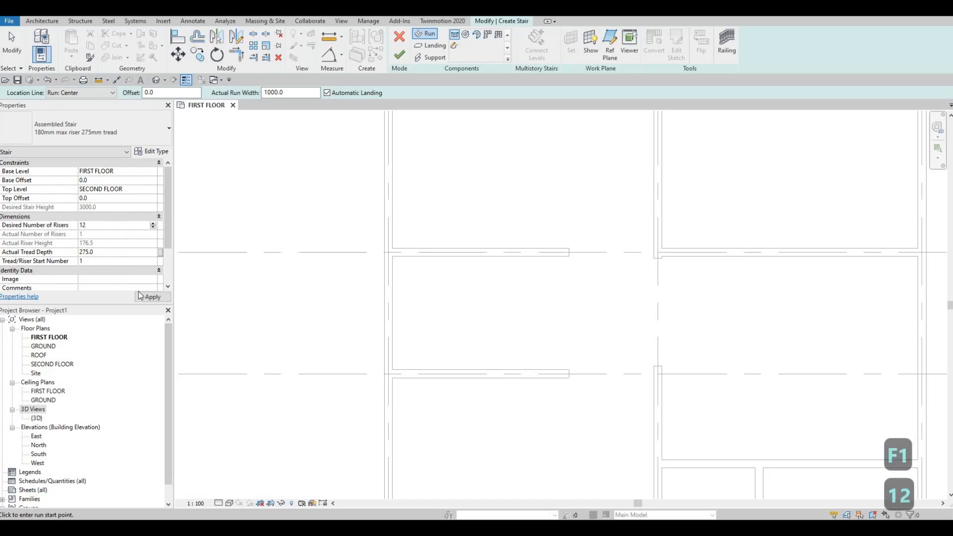
pyautogui.click(150, 298)
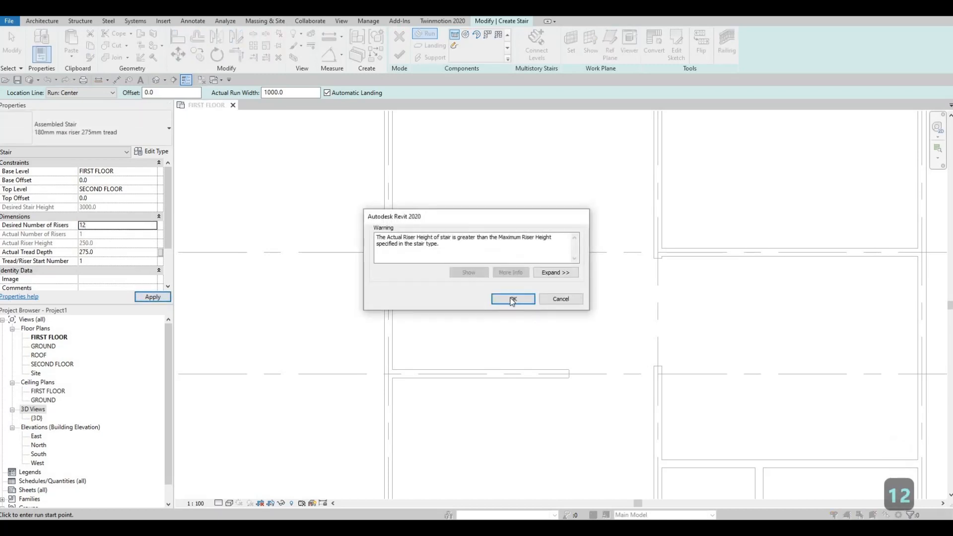
pyautogui.click(513, 298)
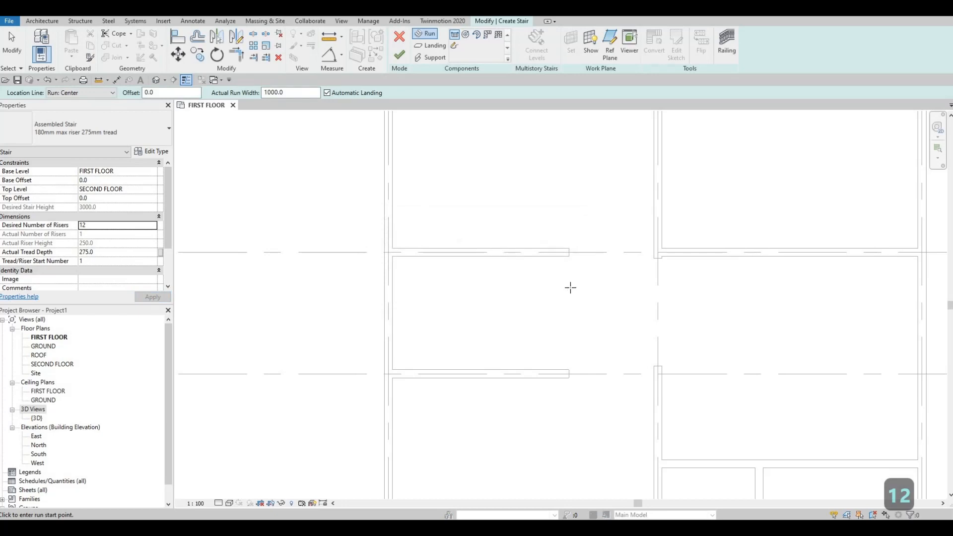
# Draw two parallel 1375 mm stair runs in opposite directions between the short walls on grids B and C, six risers each.
pyautogui.click(569, 285)
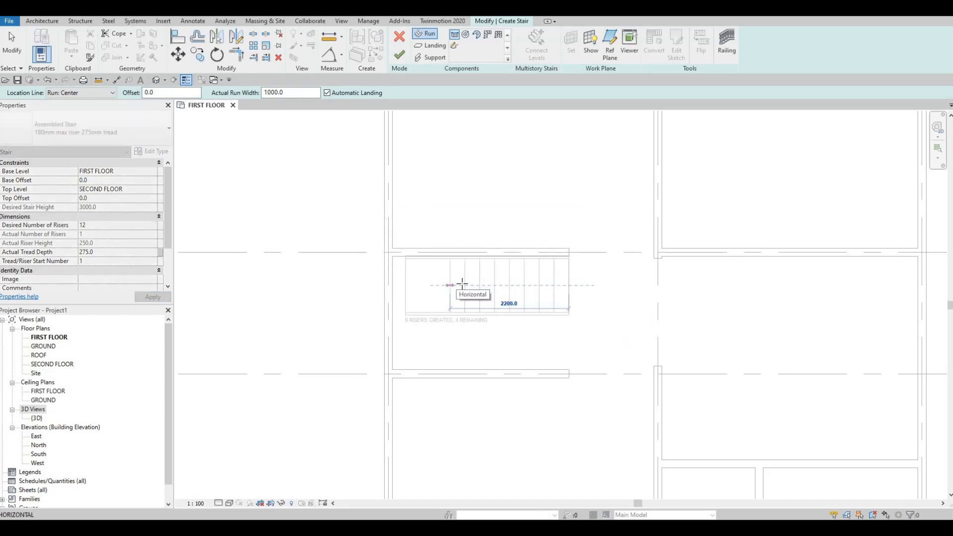
pyautogui.scroll(2, 461, 284)
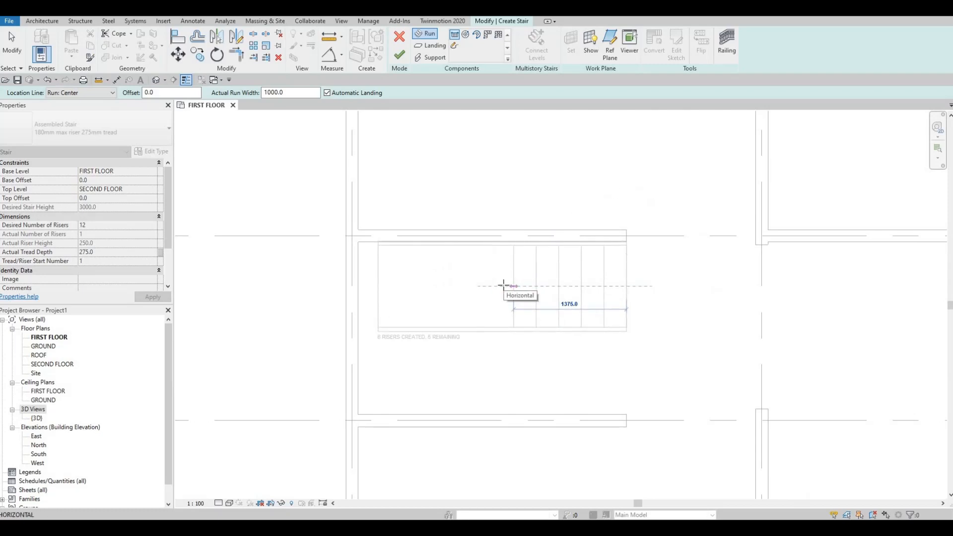
pyautogui.click(512, 355)
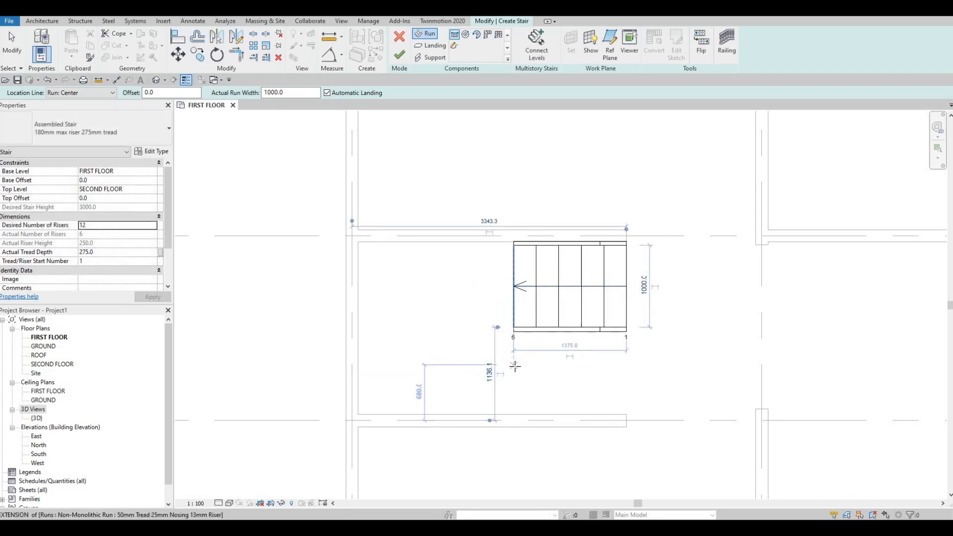
pyautogui.click(514, 366)
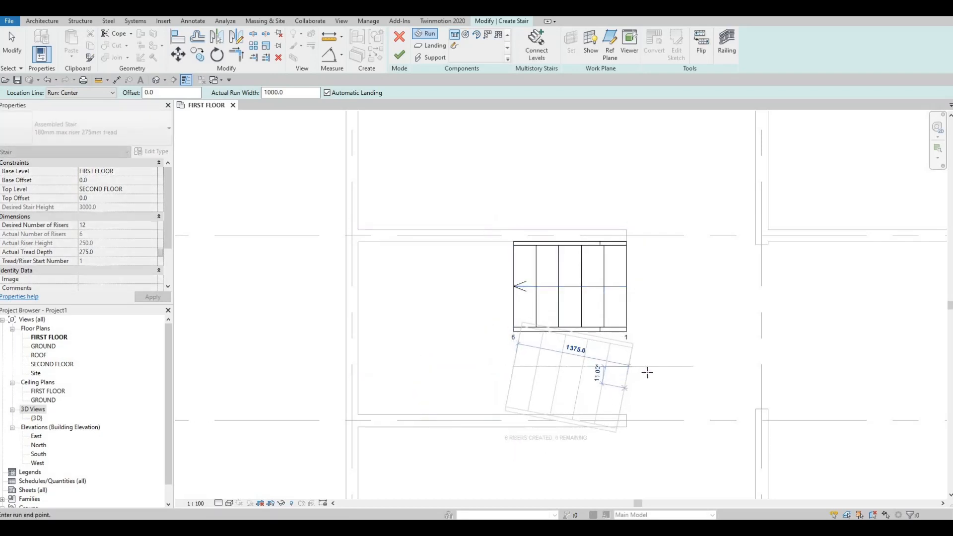
pyautogui.click(630, 385)
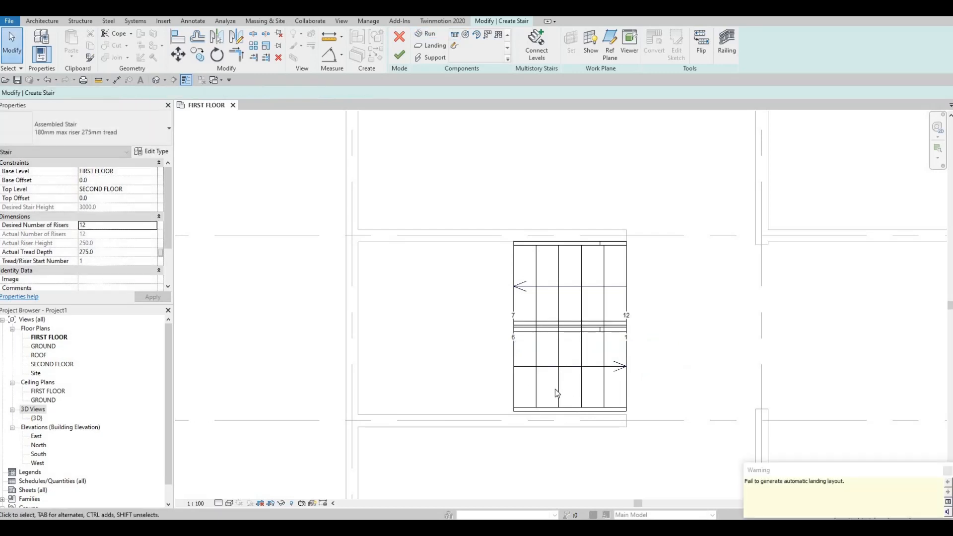
pyautogui.press('Escape')
pyautogui.press('Escape')
# Narrow the stair run beside grid C to about 840 mm and delete the stray 1375 mm dimension.
pyautogui.click(571, 357)
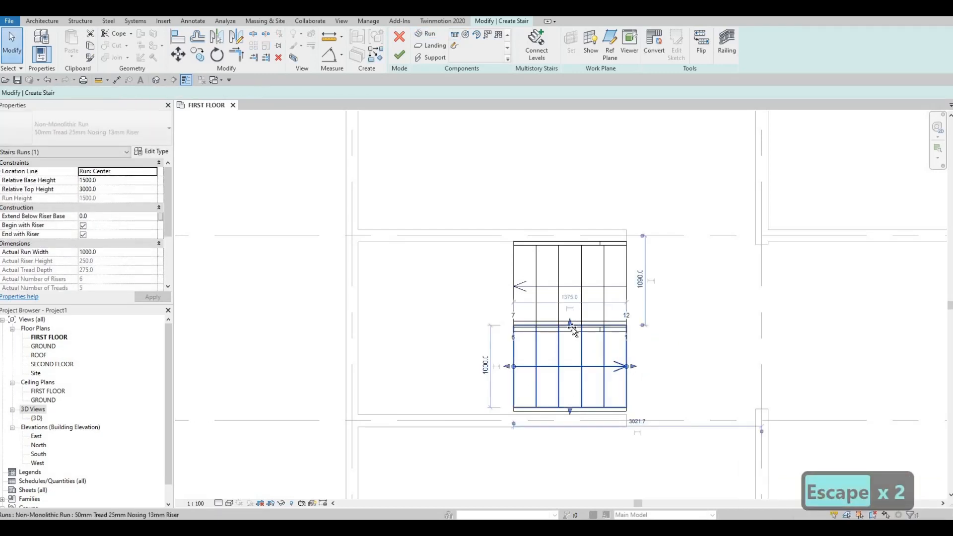
pyautogui.moveTo(570, 328); pyautogui.dragTo(570, 335)
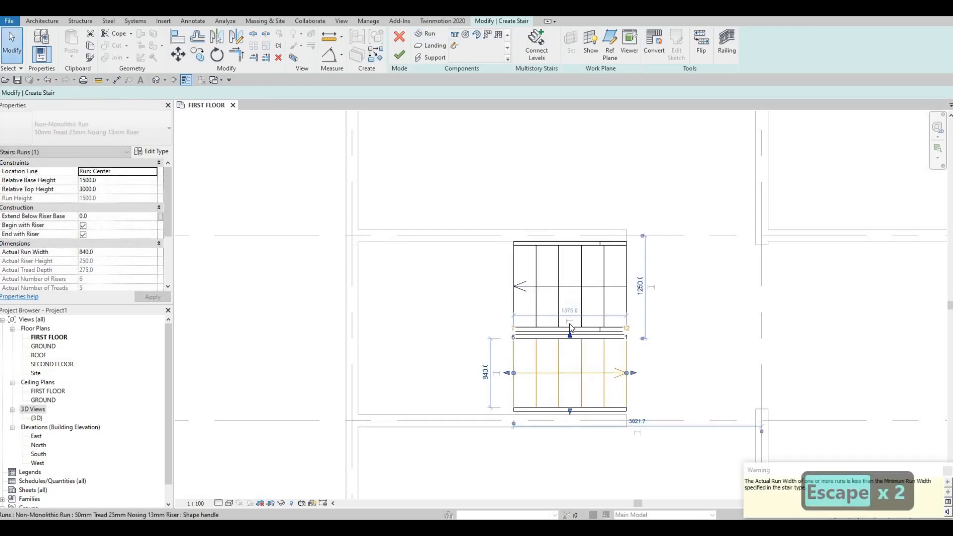
pyautogui.press('Escape')
pyautogui.press('Escape')
pyautogui.press('Escape')
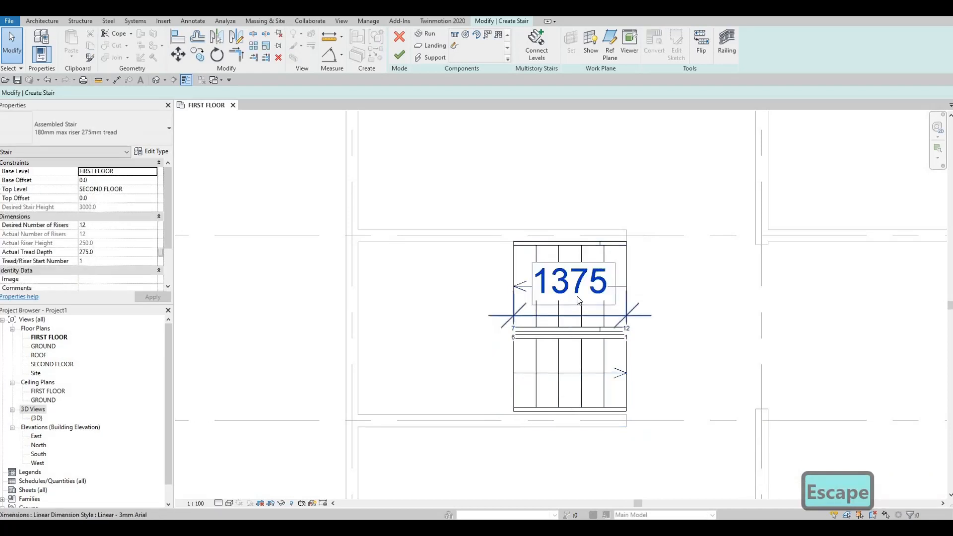
pyautogui.click(570, 293)
pyautogui.press('Delete')
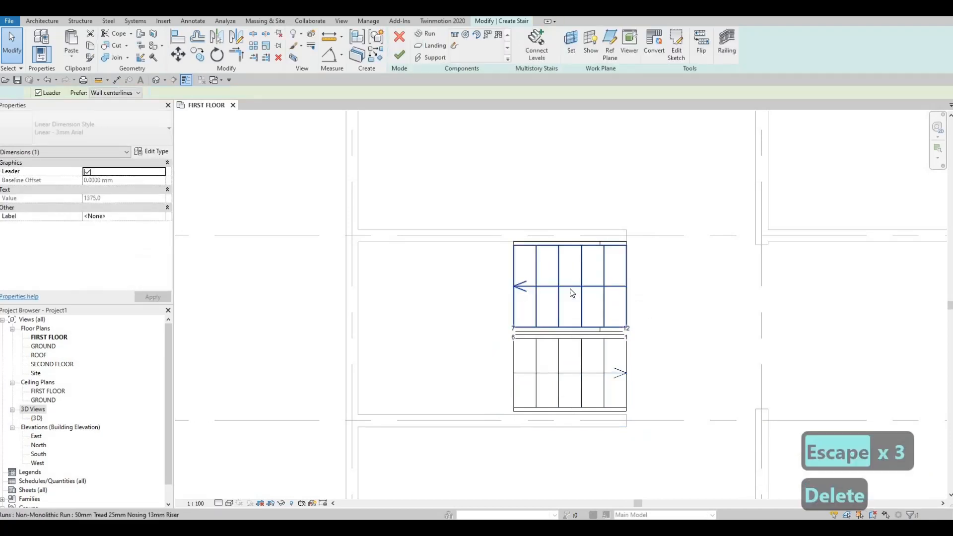
# Narrow the stair run beside grid B to about 961 mm and finish the stair.
pyautogui.click(565, 326)
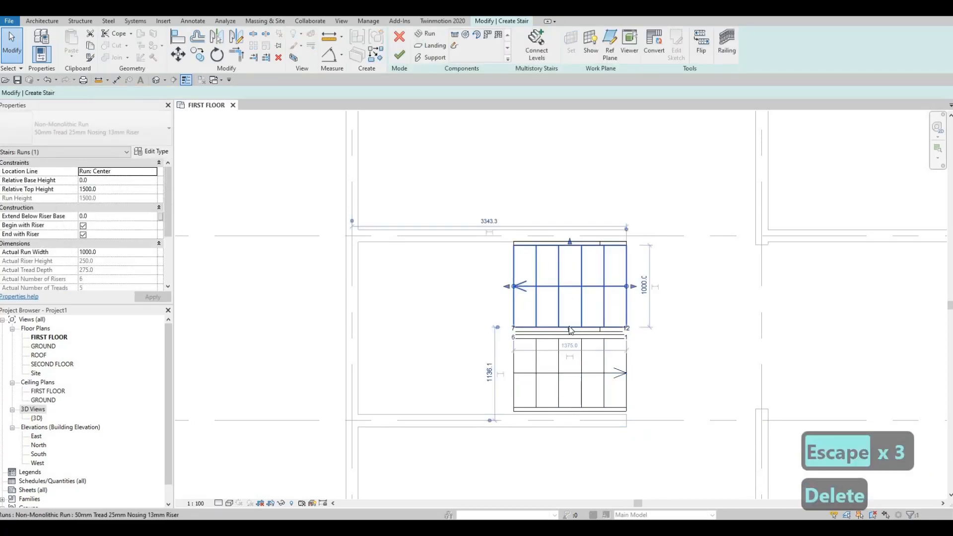
pyautogui.moveTo(571, 328); pyautogui.dragTo(570, 325)
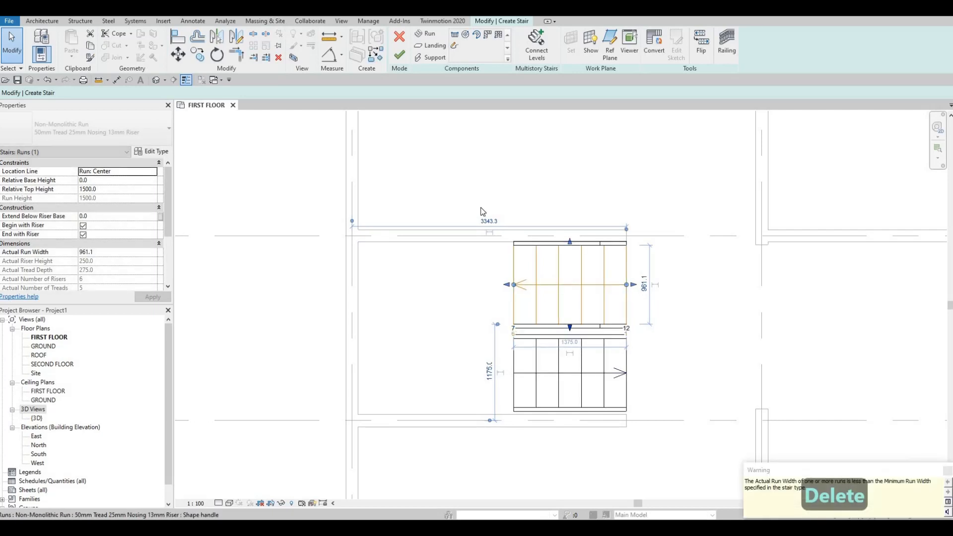
pyautogui.click(400, 56)
pyautogui.scroll(-2, 600, 301)
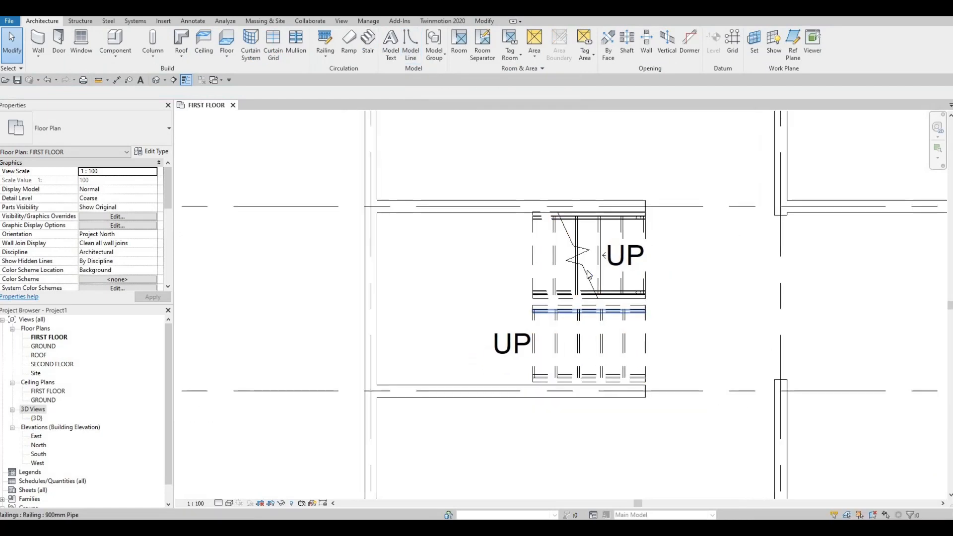
# Delete the finished stair between grids B and C.
pyautogui.press('Escape')
pyautogui.press('Escape')
pyautogui.click(601, 275)
pyautogui.press('Escape')
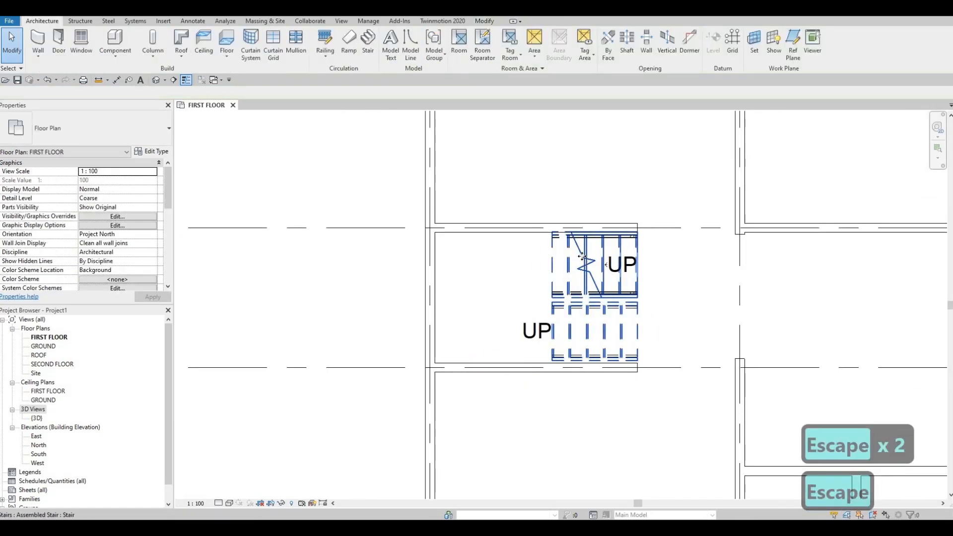
pyautogui.click(579, 257)
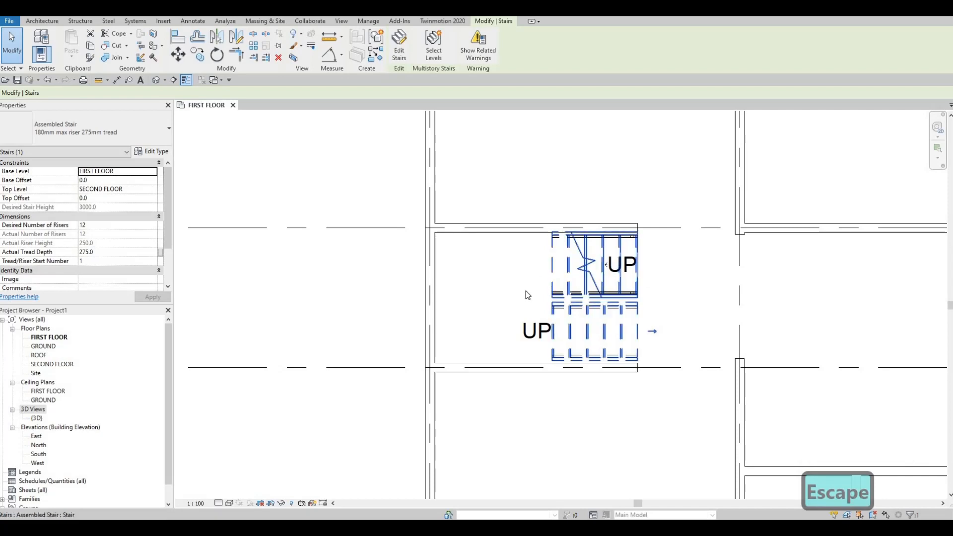
pyautogui.press('Delete')
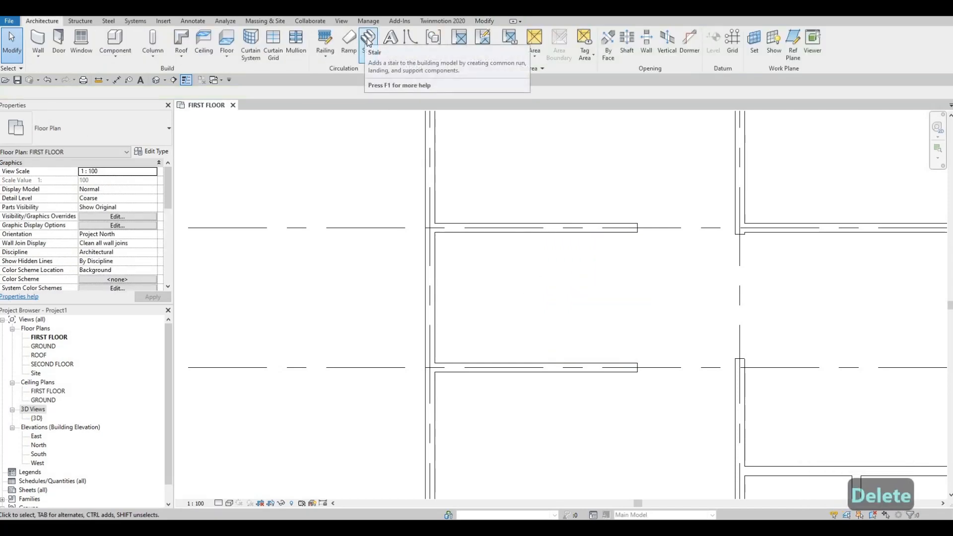
# Begin a replacement stair on the FIRST FLOOR plan and set its desired number of risers to 12.
pyautogui.click(368, 41)
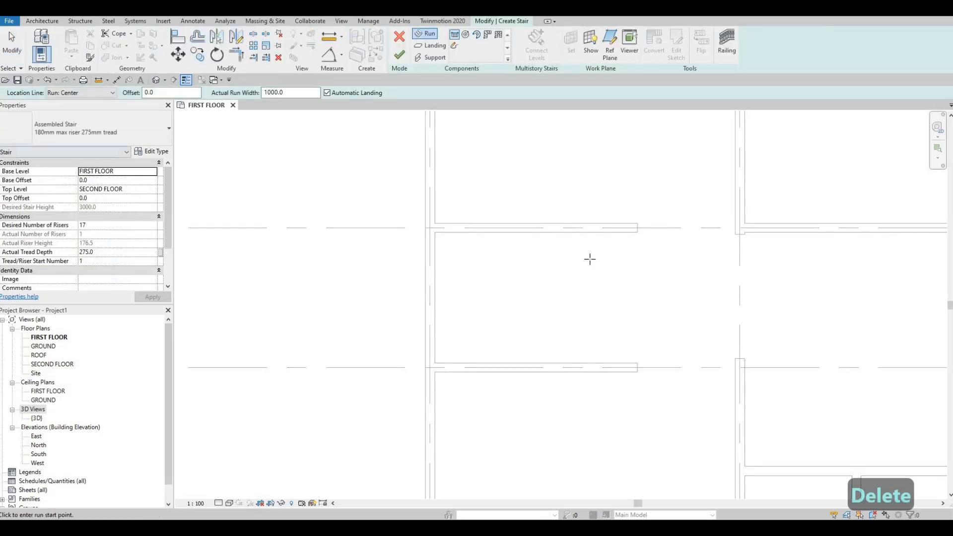
pyautogui.click(103, 224)
pyautogui.write('12')
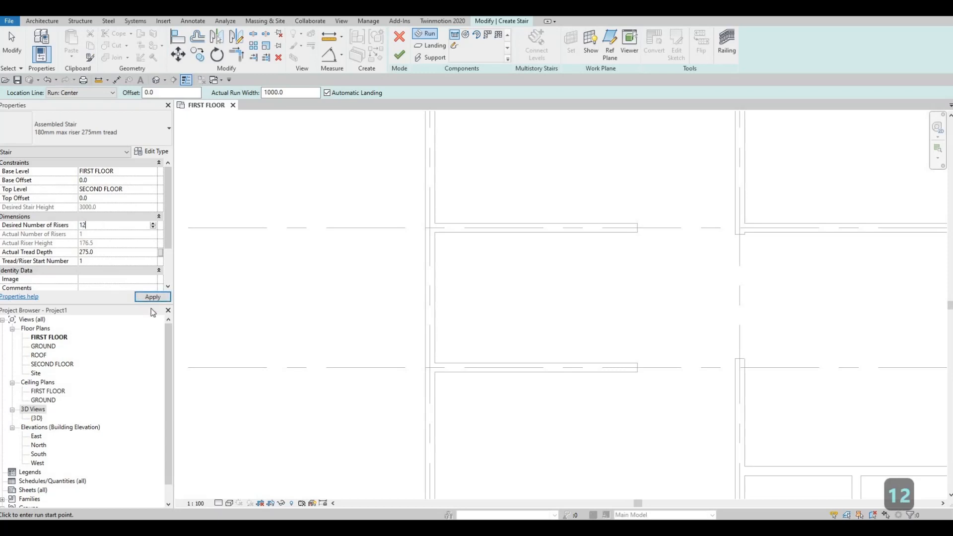
pyautogui.click(153, 298)
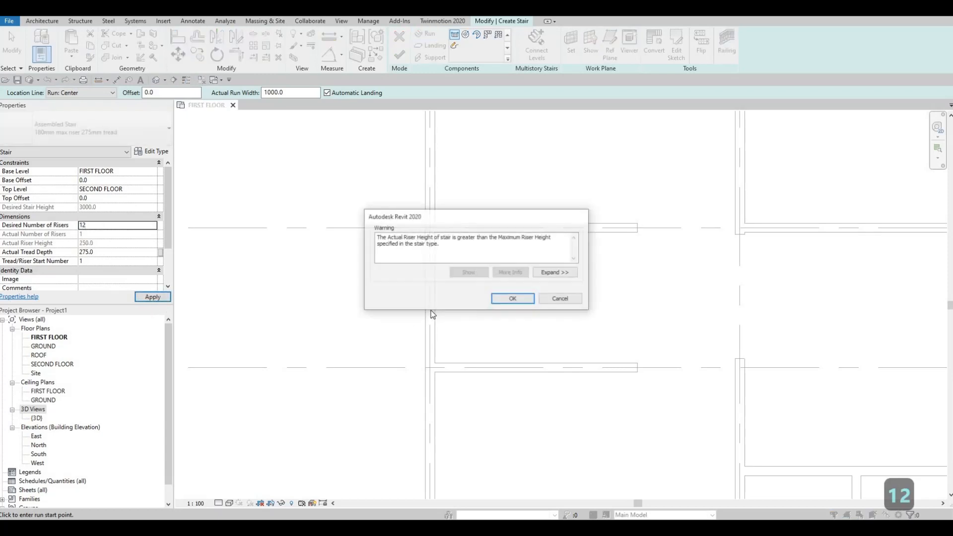
pyautogui.click(521, 303)
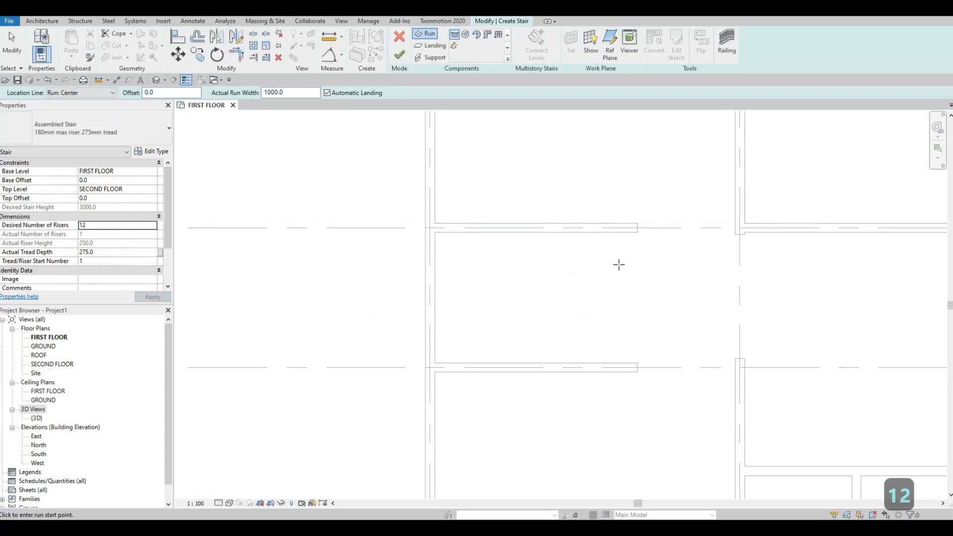
# Draw the first 6-riser stair run, about 1375 mm long, leftwards along the upper wall.
pyautogui.click(582, 268)
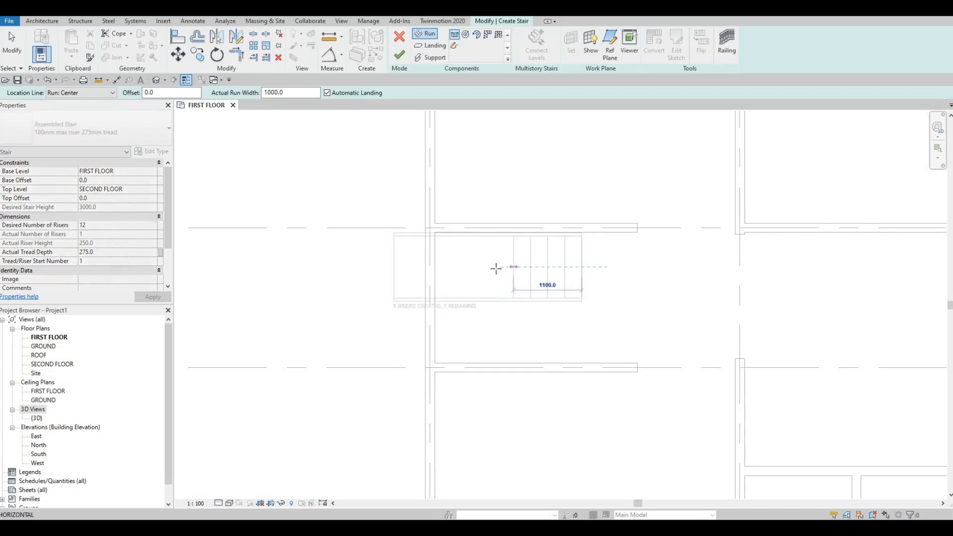
pyautogui.click(496, 309)
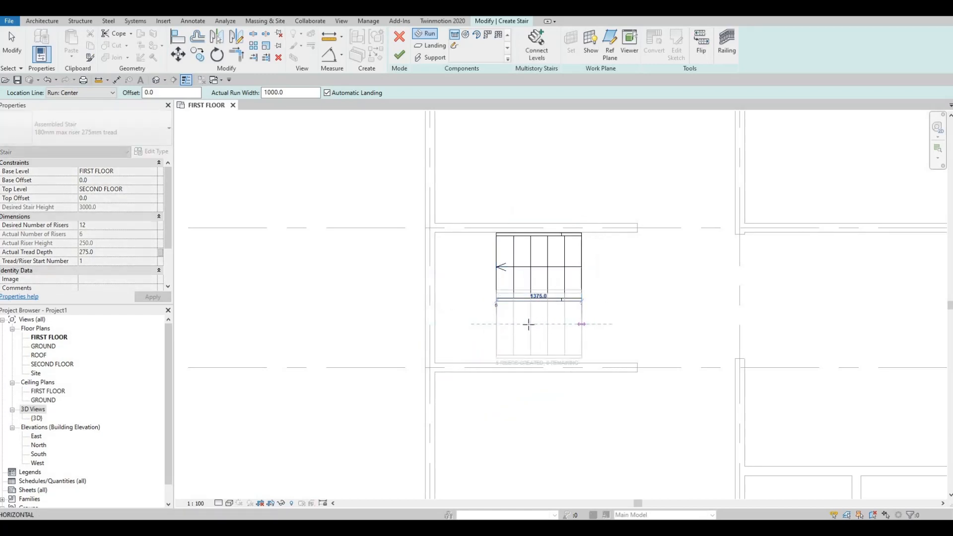
pyautogui.press('Escape')
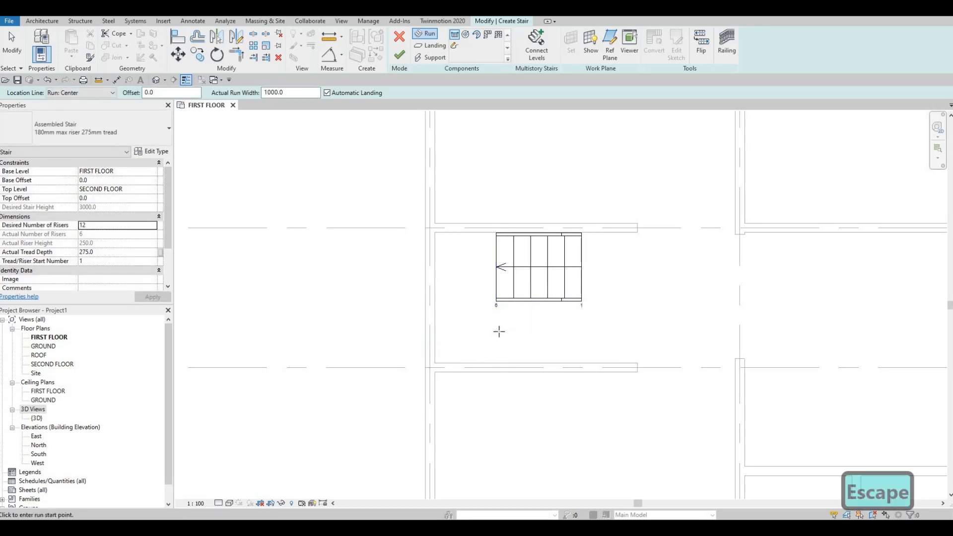
# Draw the return run of the remaining 6 risers along the lower wall with an automatic landing, and finish the stair.
pyautogui.click(496, 330)
pyautogui.click(599, 332)
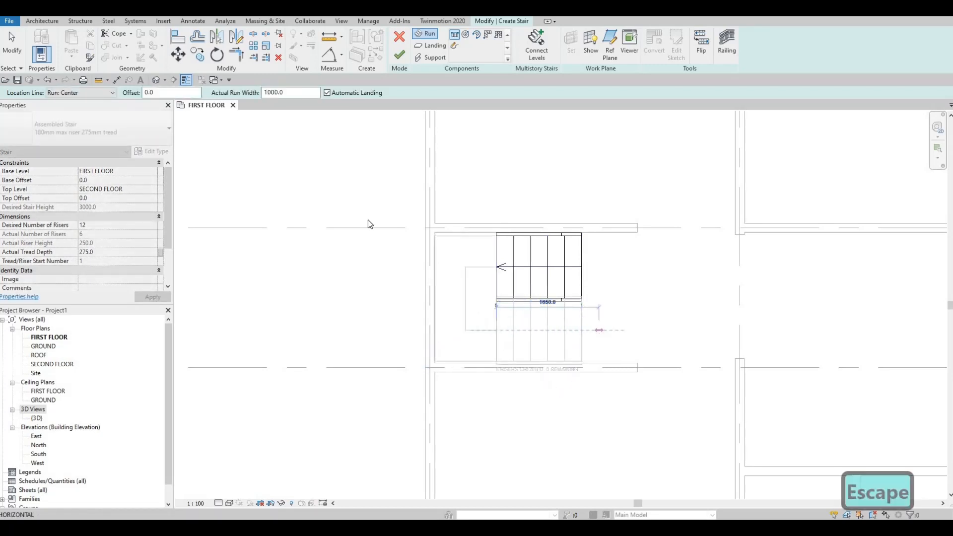
pyautogui.press('Escape')
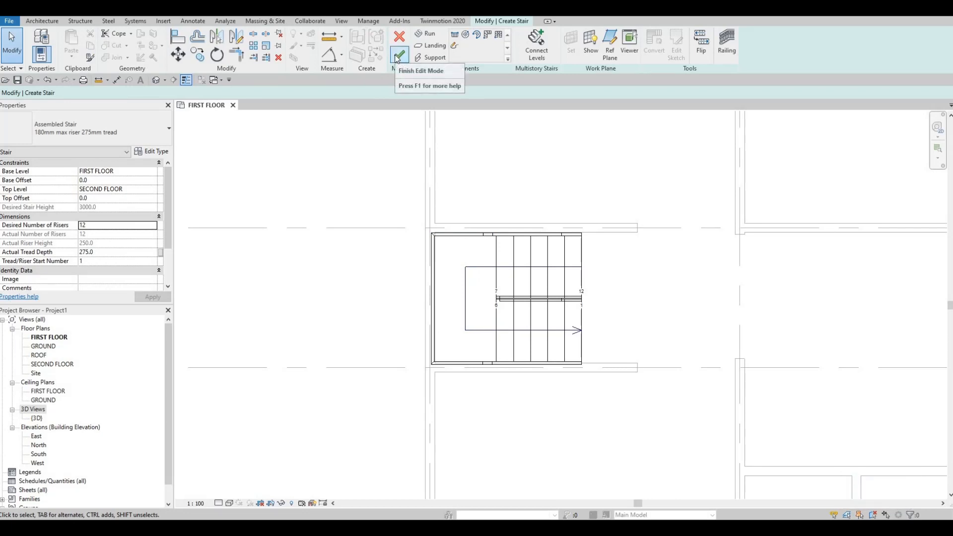
pyautogui.click(397, 59)
pyautogui.press('Escape')
pyautogui.press('Escape')
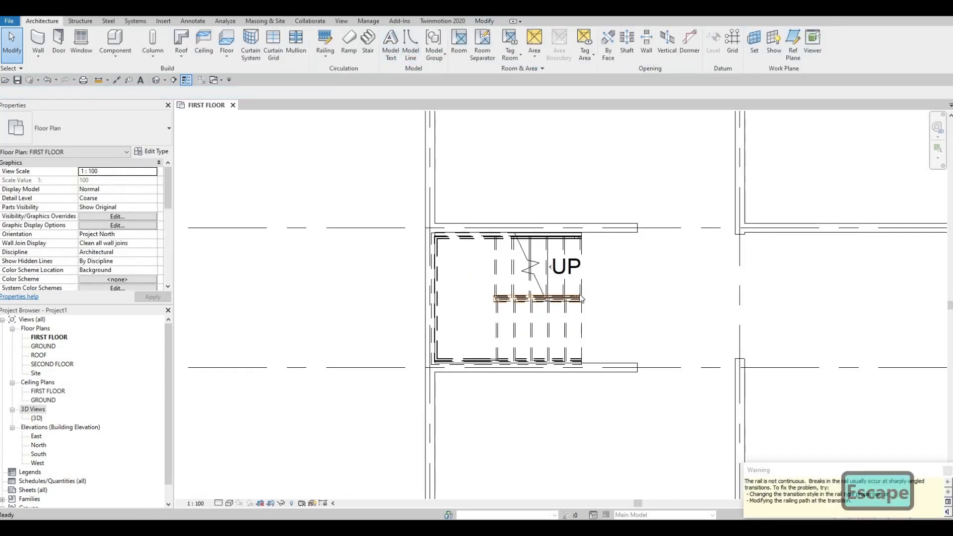
# Nudge the stair rightwards until its landing edge sits against the inner face of the wall behind it.
pyautogui.scroll(2, 614, 250)
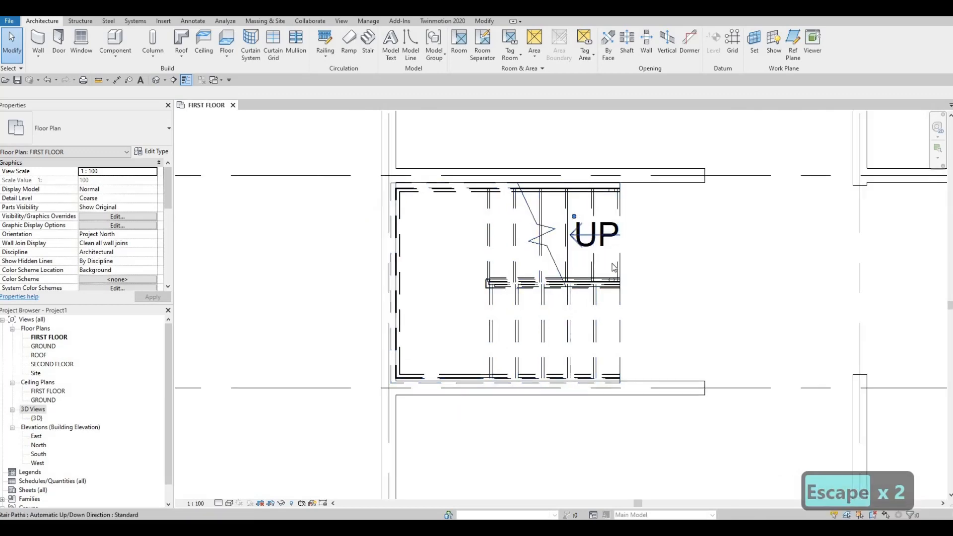
pyautogui.click(595, 317)
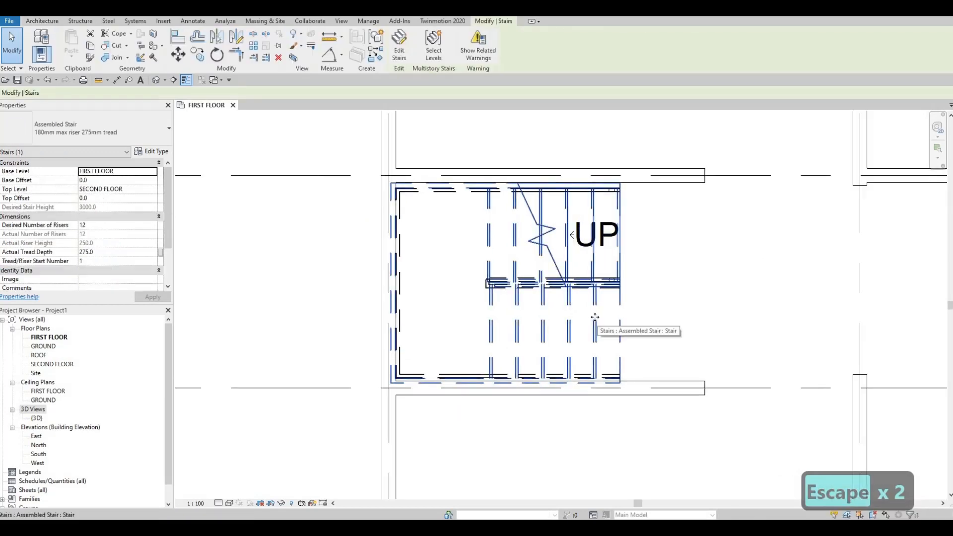
pyautogui.press('Right')
pyautogui.press('Right')
pyautogui.press('Right')
pyautogui.press('Right')
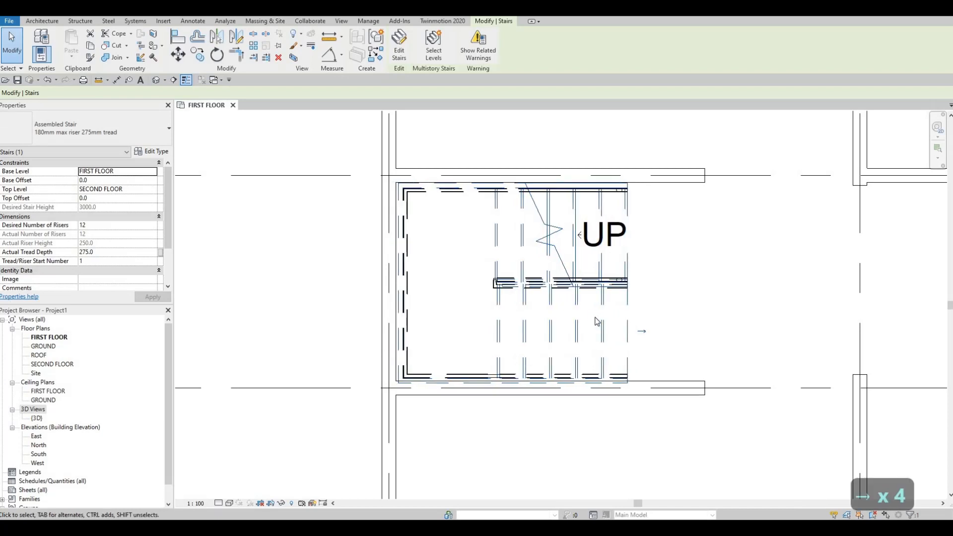
pyautogui.press('Left')
pyautogui.press('Escape')
pyautogui.press('Escape')
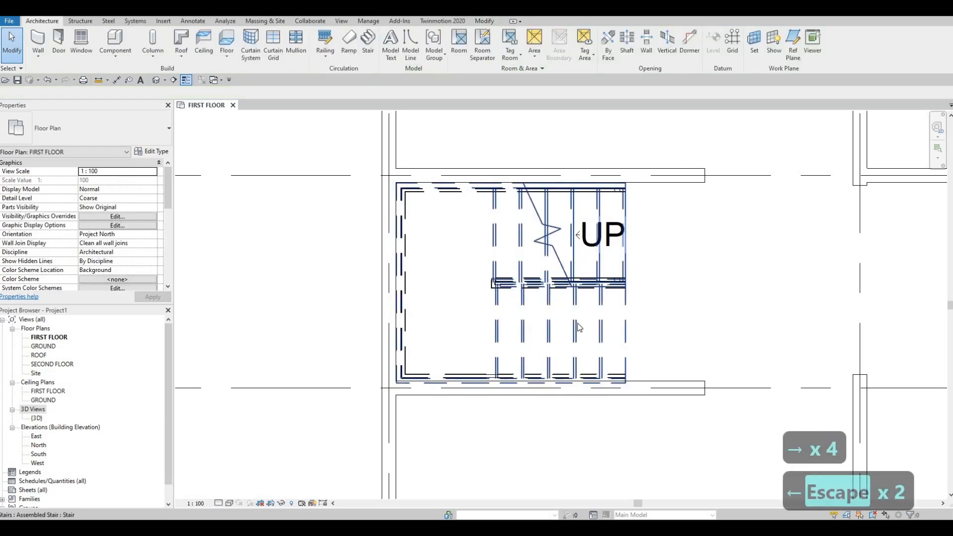
pyautogui.scroll(-3, 579, 327)
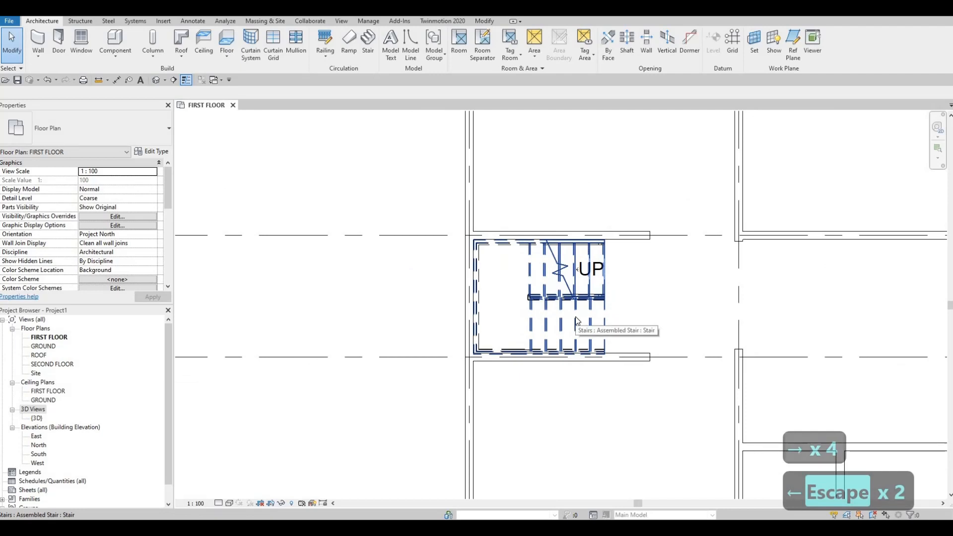
pyautogui.scroll(1, 609, 259)
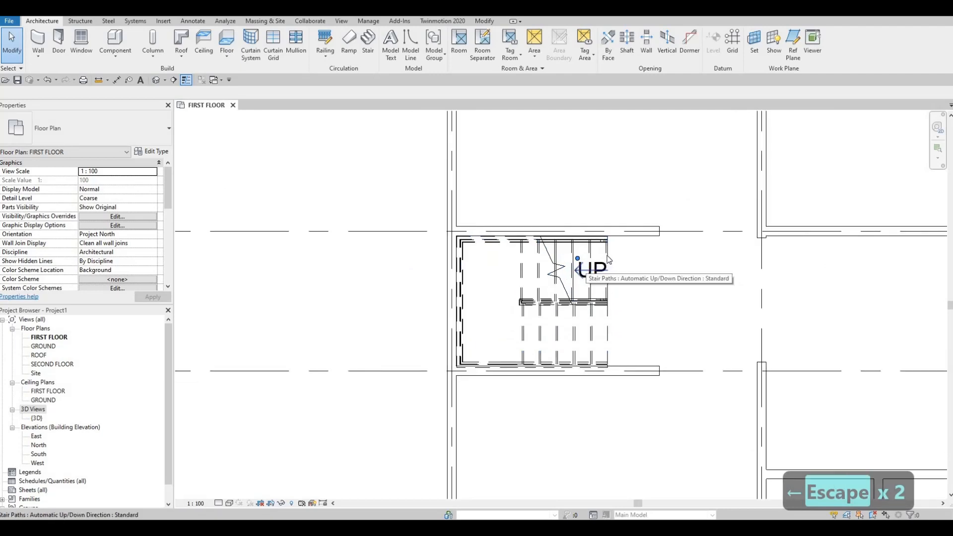
pyautogui.keyDown('ctrl'); pyautogui.scroll(-2, 631, 301); pyautogui.keyUp('ctrl')
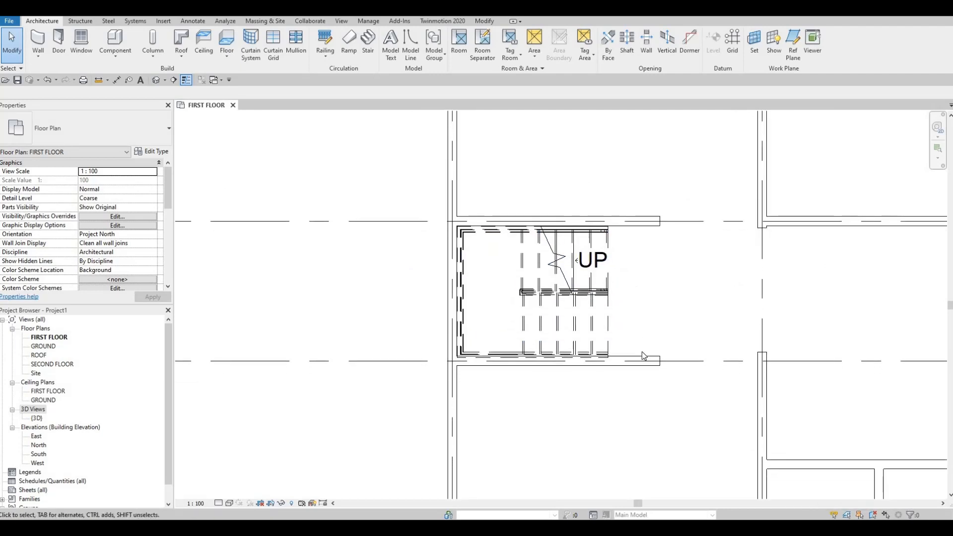
pyautogui.press('F1')
pyautogui.press('F1')
pyautogui.click(640, 358)
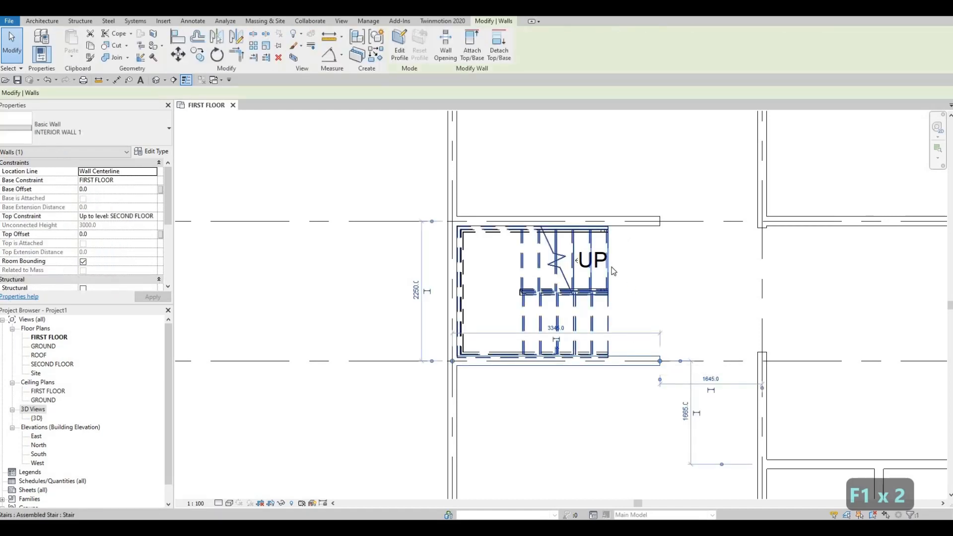
pyautogui.press('Escape')
pyautogui.press('Escape')
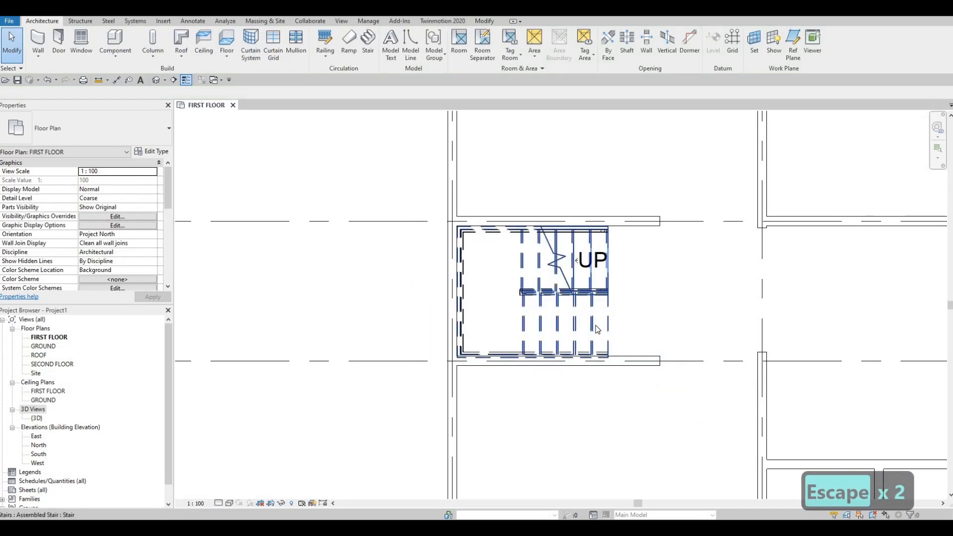
# Flip the stair's up direction so that it starts on the lower run.
pyautogui.click(622, 327)
pyautogui.click(626, 325)
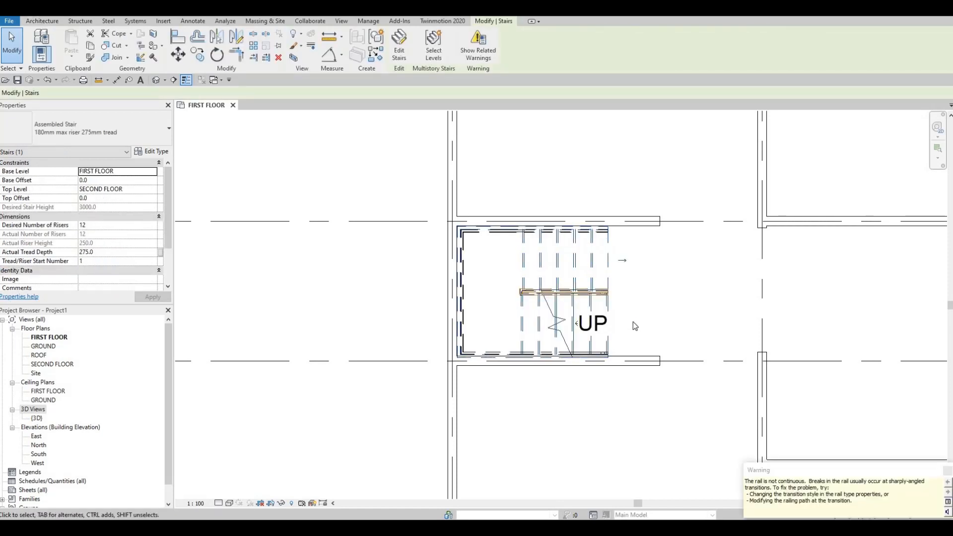
pyautogui.press('Escape')
pyautogui.press('Escape')
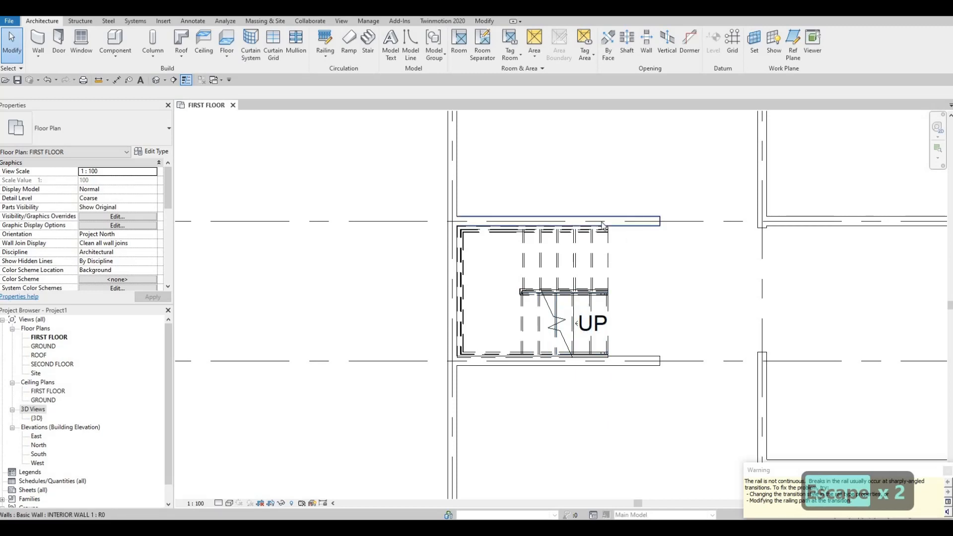
# Shorten the wall below the stair to about 2500 mm so it ends level with the stair's first riser.
pyautogui.click(640, 361)
pyautogui.moveTo(660, 361); pyautogui.dragTo(609, 363)
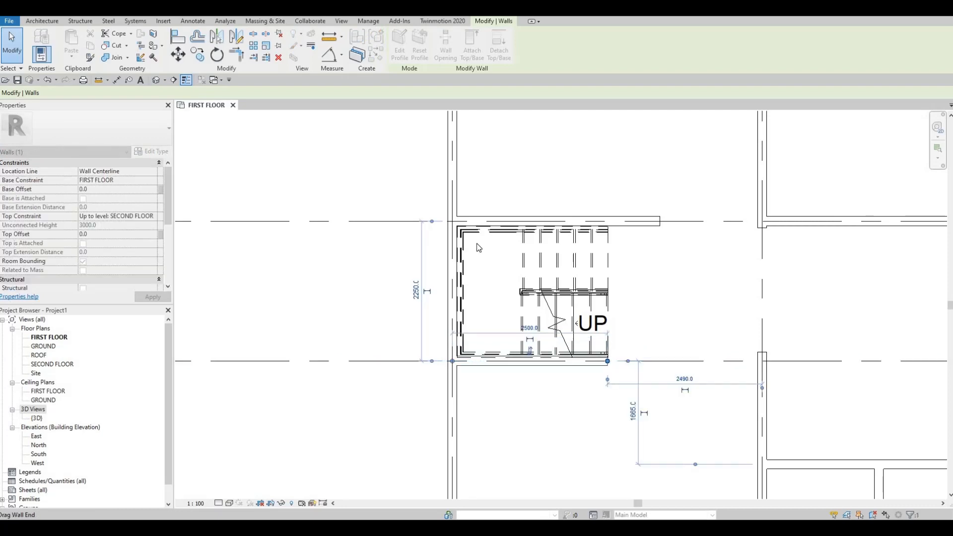
pyautogui.press('Escape')
pyautogui.press('Escape')
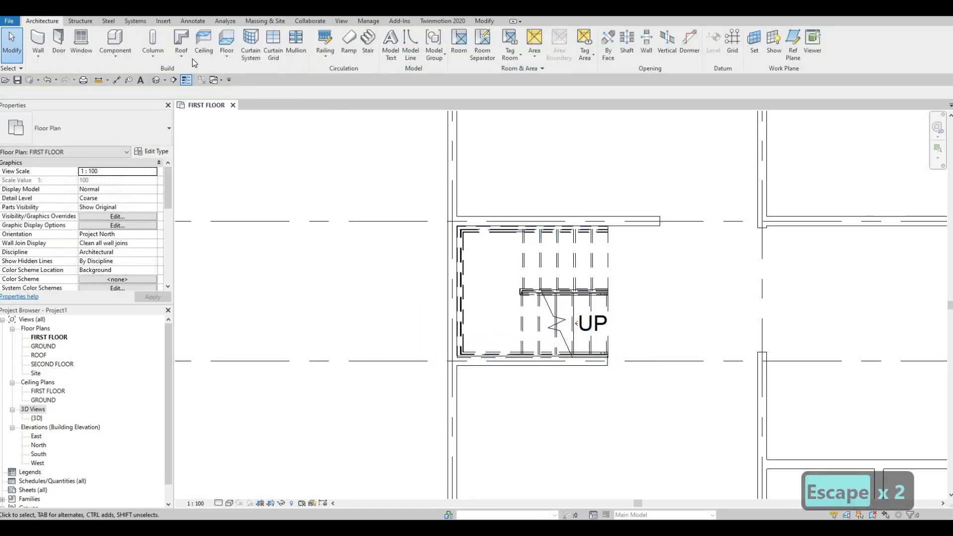
# Start placing walls similar to the INTERIOR WALL 1 that runs above the stair.
pyautogui.click(634, 227)
pyautogui.press('c')
pyautogui.press('s')
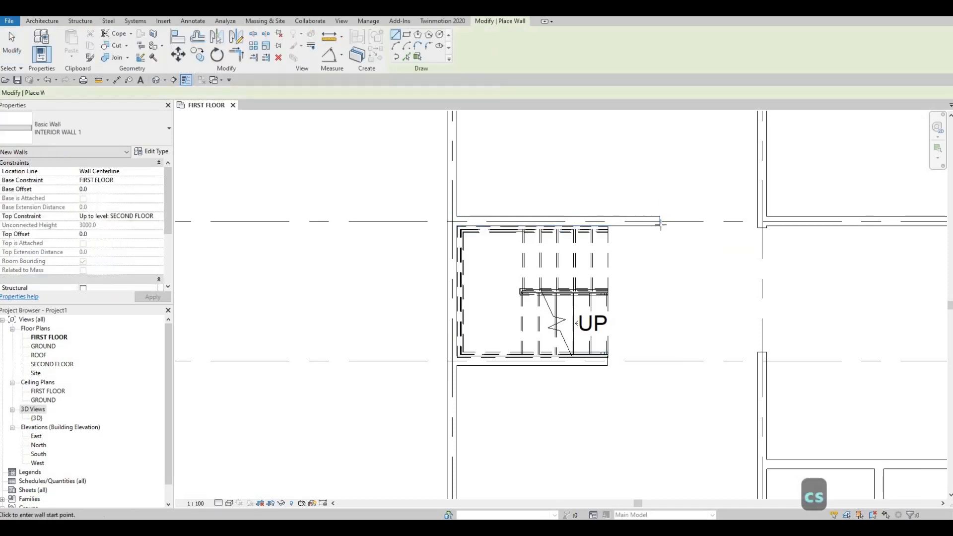
pyautogui.click(660, 227)
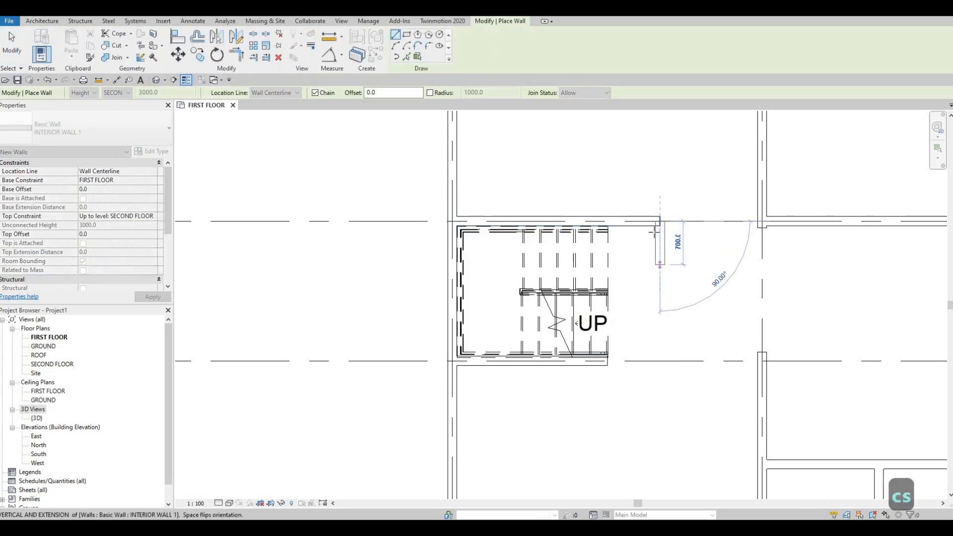
pyautogui.press('Escape')
pyautogui.click(657, 222)
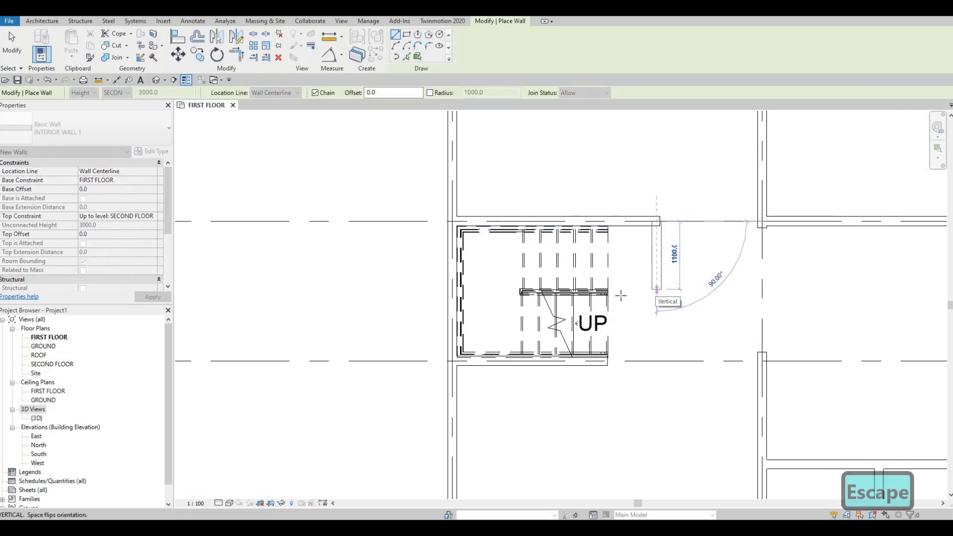
pyautogui.press('Escape')
pyautogui.click(607, 236)
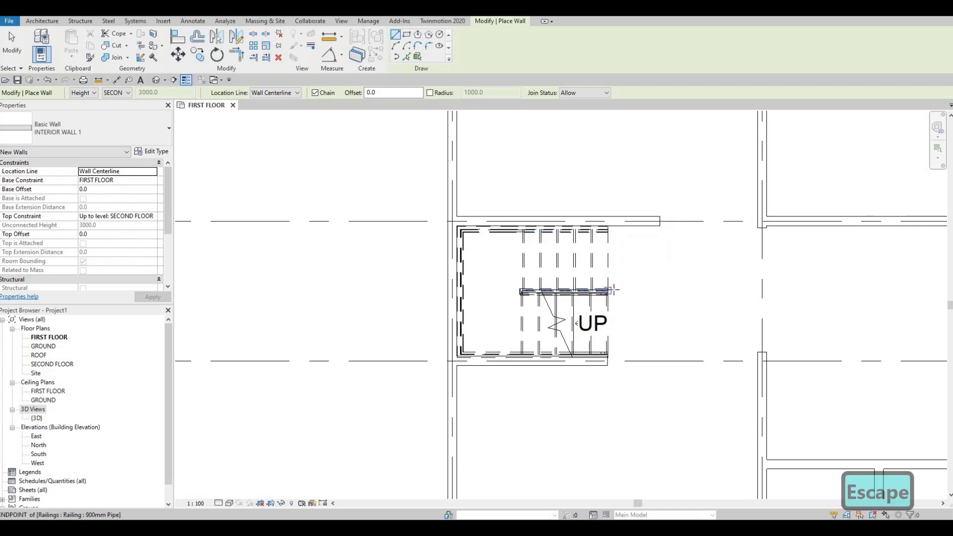
# Draw an L-shaped wall from the end of the middle railing, about 800 mm horizontally and 800 mm up towards the upper wall.
pyautogui.scroll(4, 611, 292)
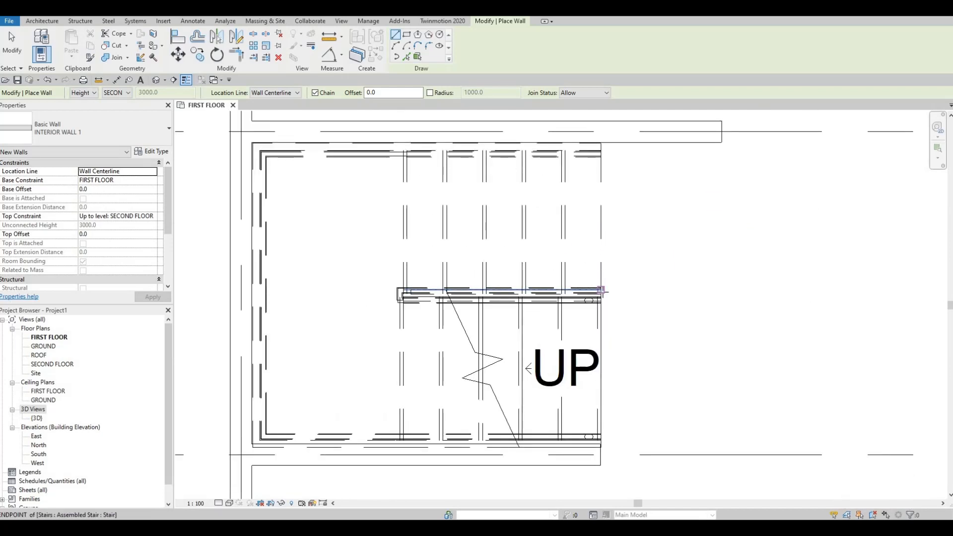
pyautogui.click(601, 290)
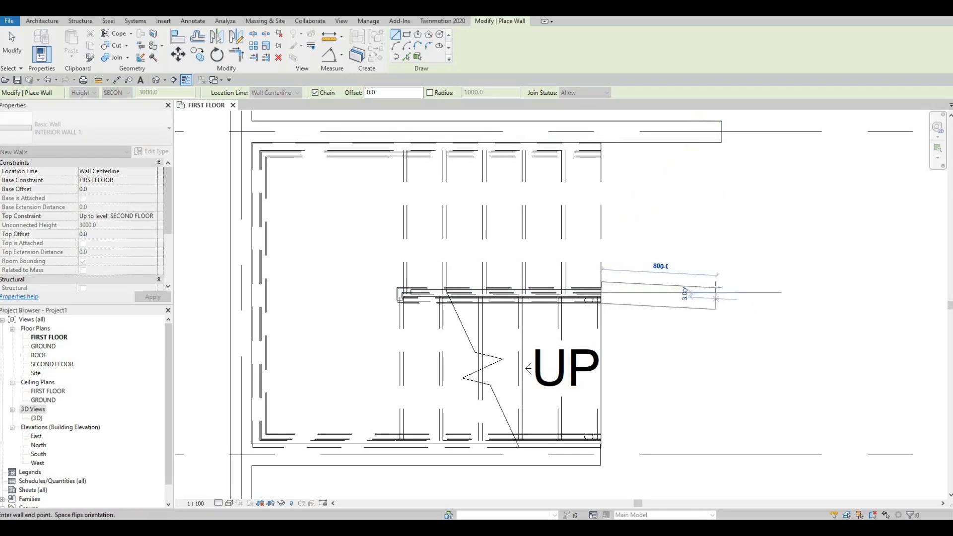
pyautogui.click(715, 293)
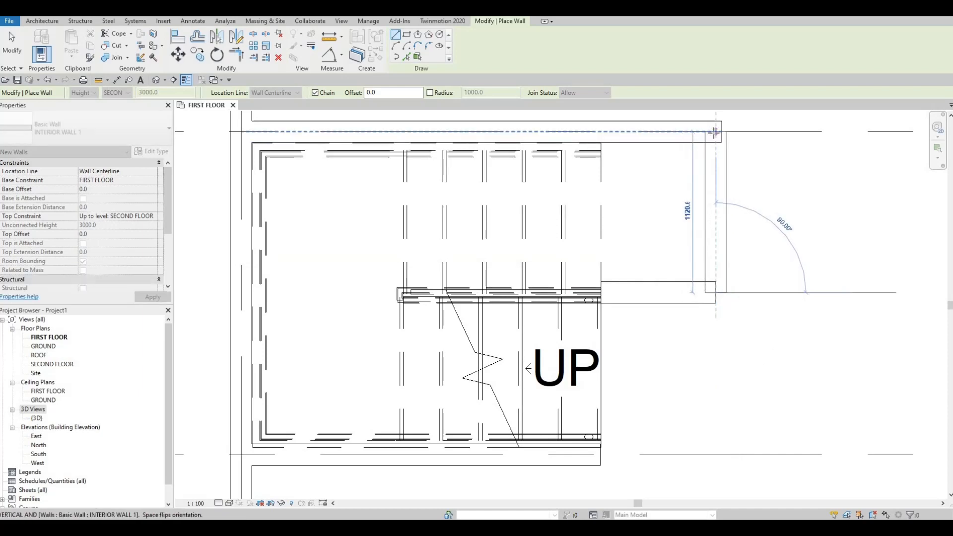
pyautogui.click(716, 177)
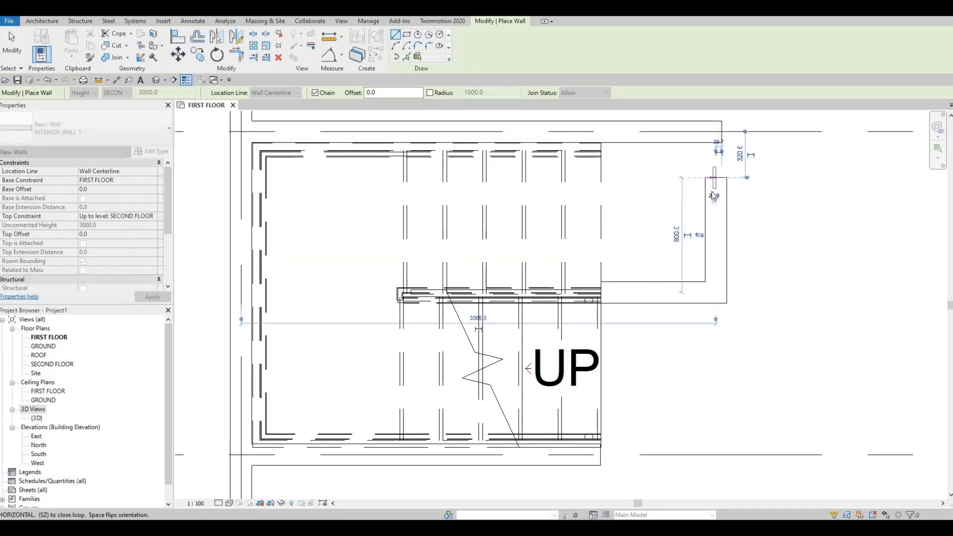
pyautogui.press('Escape')
pyautogui.press('Escape')
pyautogui.press('Escape')
# Align the outer face of the new vertical wall with the end of the upper wall.
pyautogui.press('a')
pyautogui.press('l')
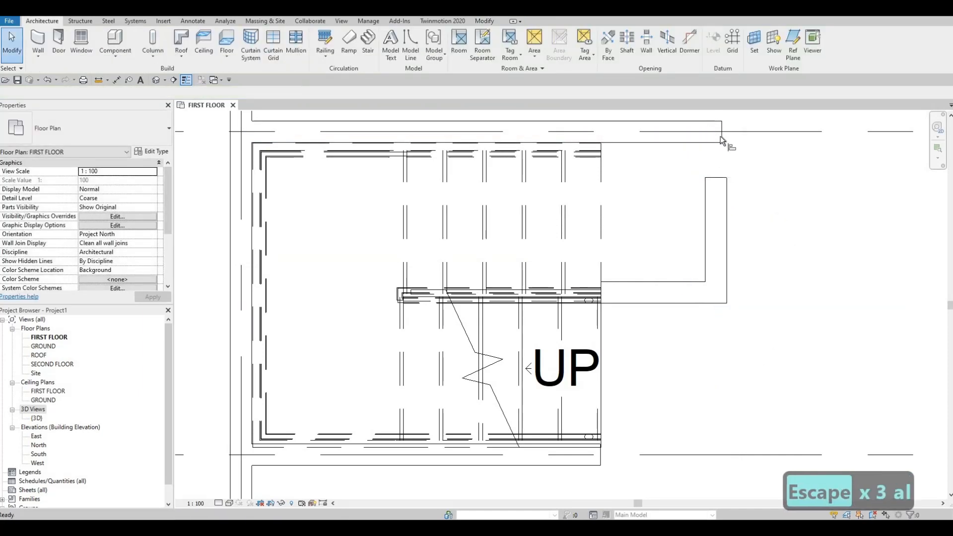
pyautogui.click(727, 216)
pyautogui.press('Escape')
pyautogui.press('Escape')
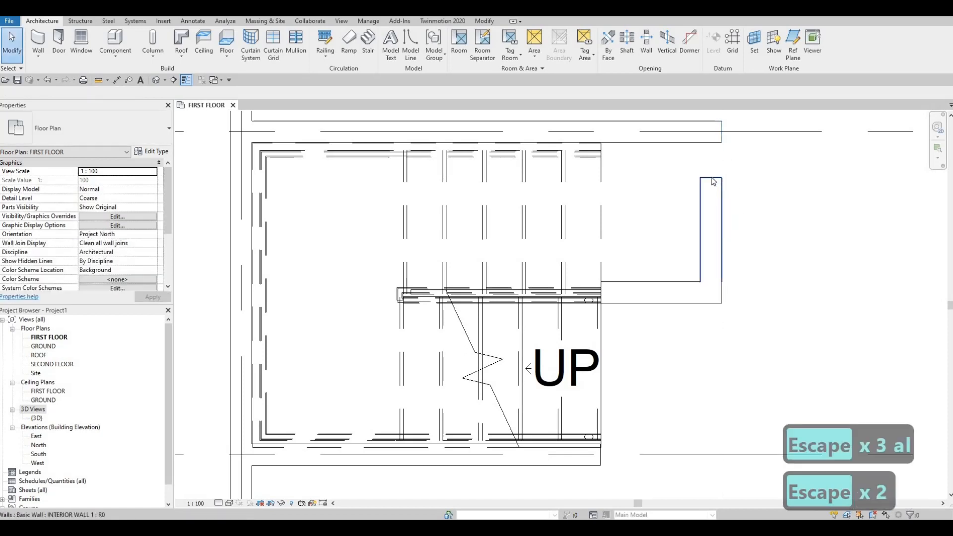
# Extend the vertical wall up to the upper wall to close the enclosure beside the stair.
pyautogui.click(714, 183)
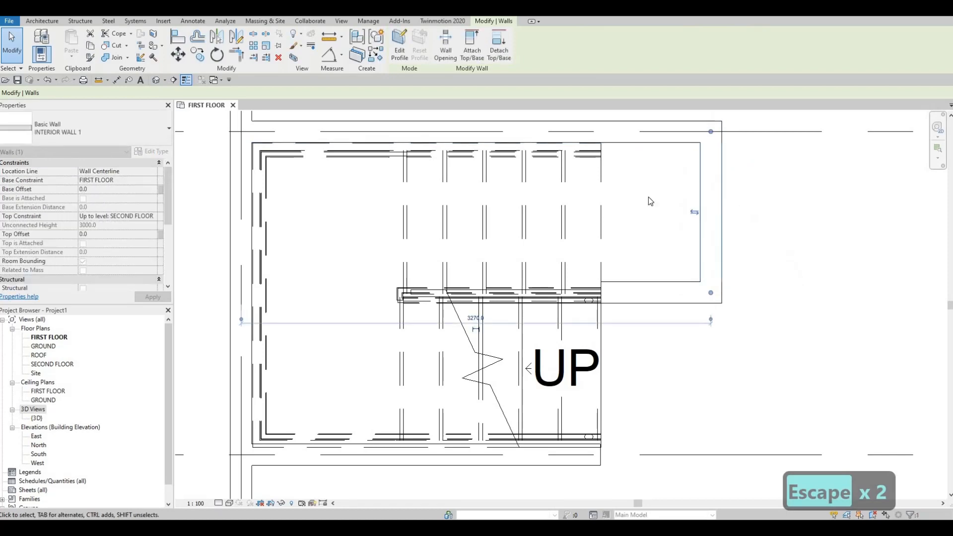
pyautogui.press('Escape')
pyautogui.press('Escape')
# Review the stair, the enclosure beside it and the surrounding walls on the FIRST FLOOR plan.
pyautogui.scroll(-1, 624, 266)
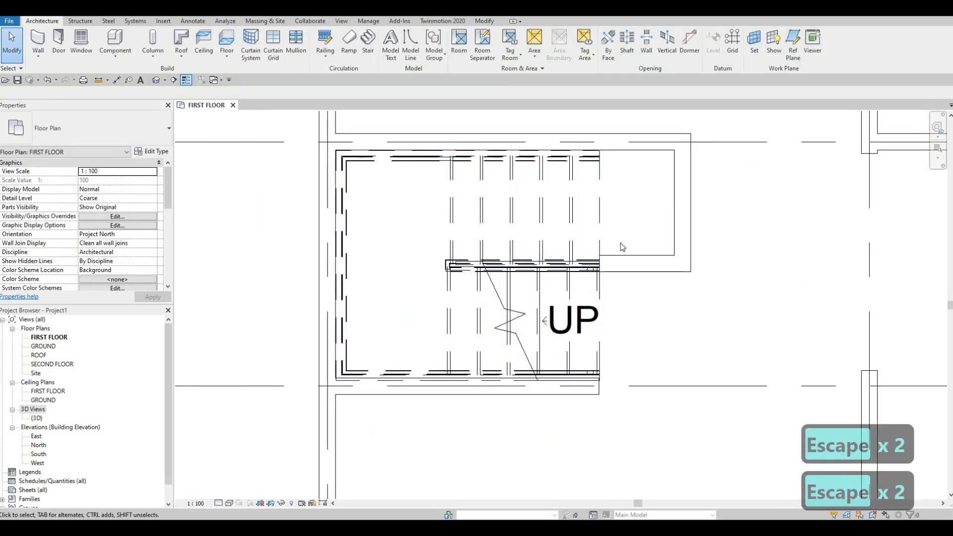
pyautogui.scroll(-2, 626, 254)
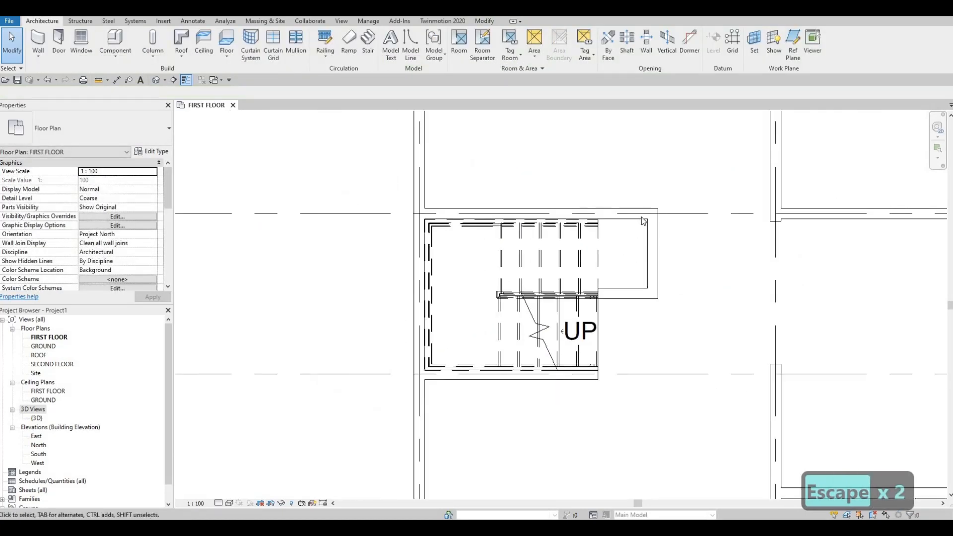
pyautogui.press('Escape')
pyautogui.moveTo(653, 238); pyautogui.dragTo(644, 210, button='middle')
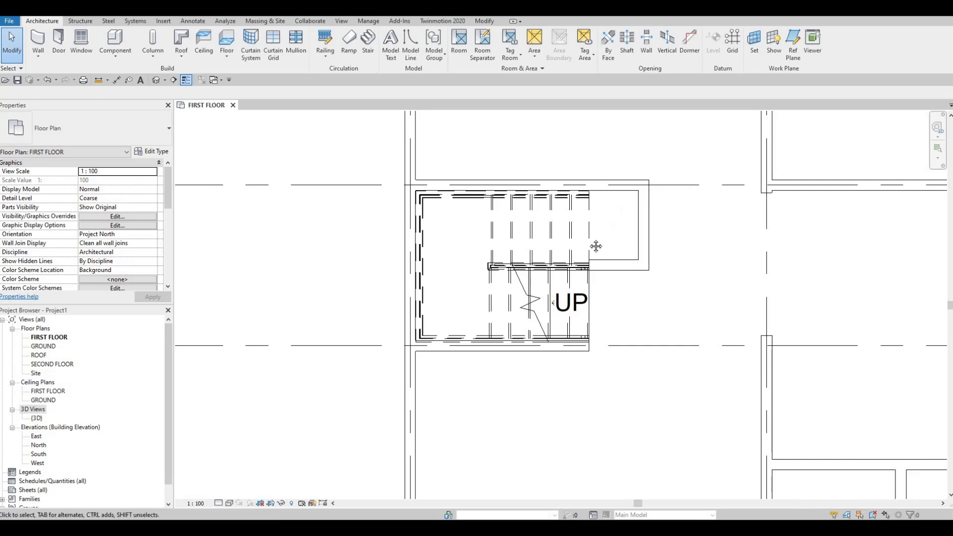
pyautogui.scroll(-2, 596, 246)
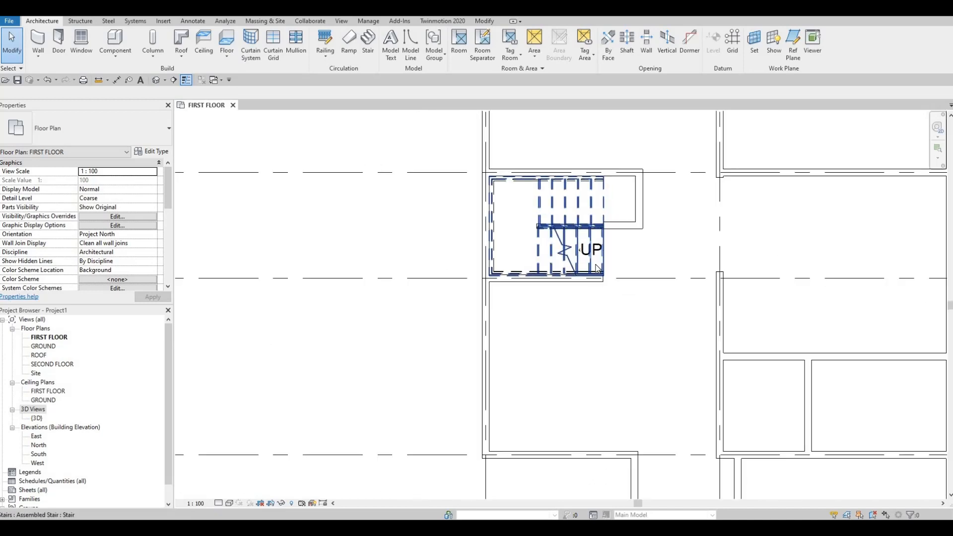
pyautogui.moveTo(594, 251); pyautogui.dragTo(598, 256, button='middle')
pyautogui.scroll(-1, 599, 256)
pyautogui.press('Escape')
pyautogui.moveTo(628, 301); pyautogui.dragTo(635, 269, button='middle')
pyautogui.moveTo(578, 286); pyautogui.dragTo(527, 285, button='middle')
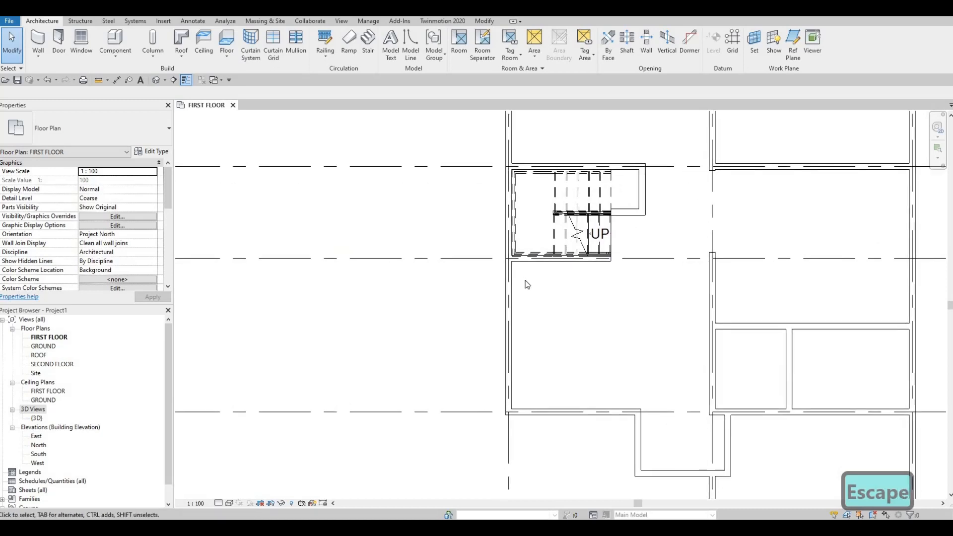
# Review the FIRST FLOOR wall layout from grid A down to grid E.
pyautogui.moveTo(578, 238); pyautogui.dragTo(571, 184, button='middle')
pyautogui.scroll(-2, 578, 235)
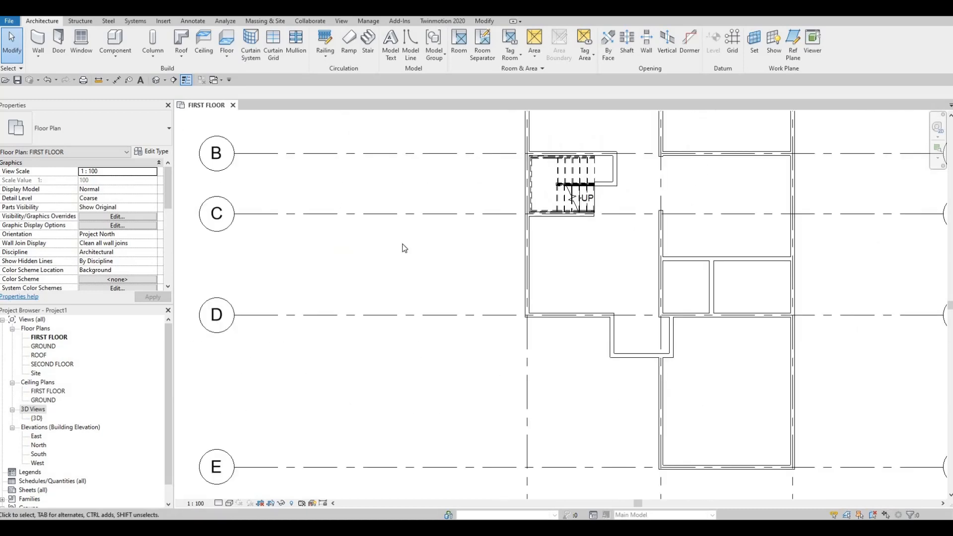
pyautogui.moveTo(455, 334); pyautogui.dragTo(387, 386, button='middle')
pyautogui.moveTo(485, 285); pyautogui.dragTo(371, 379, button='middle')
pyautogui.moveTo(442, 253)
pyautogui.mouseDown(button='middle')
pyautogui.moveTo(420, 245)
pyautogui.moveTo(444, 267)
pyautogui.mouseUp(button='middle')
pyautogui.scroll(-1, 428, 262)
pyautogui.scroll(1, 427, 307)
pyautogui.moveTo(447, 311); pyautogui.dragTo(447, 281, button='middle')
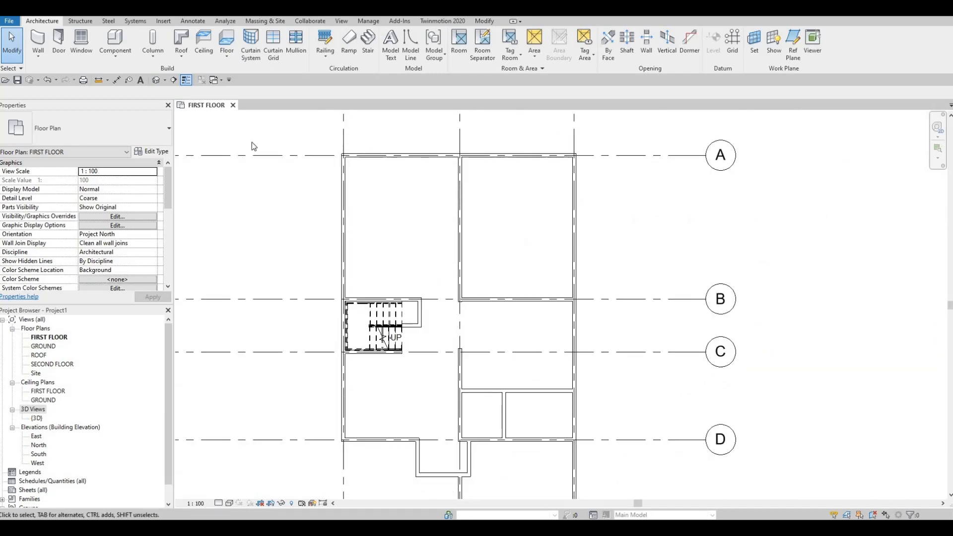
pyautogui.moveTo(475, 400); pyautogui.dragTo(470, 347, button='middle')
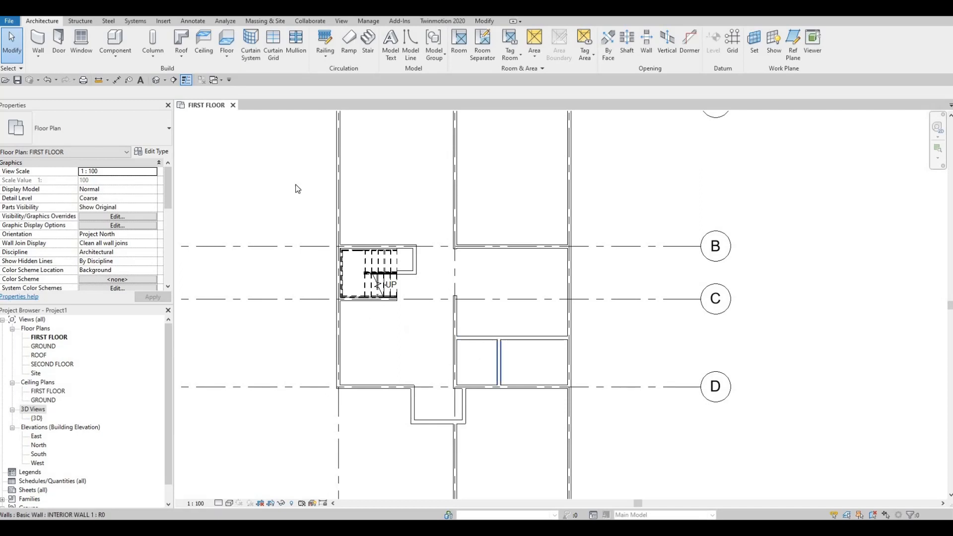
# Load the M_Toilet-Domestic-2D family from the library's Plumbing, Architectural, Fixtures, Water Closets folder.
pyautogui.click(159, 22)
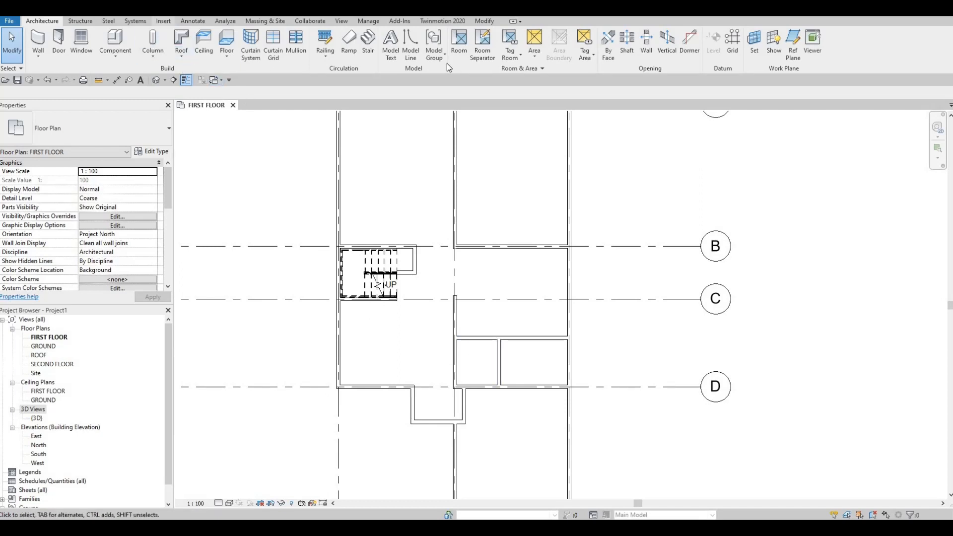
pyautogui.click(408, 45)
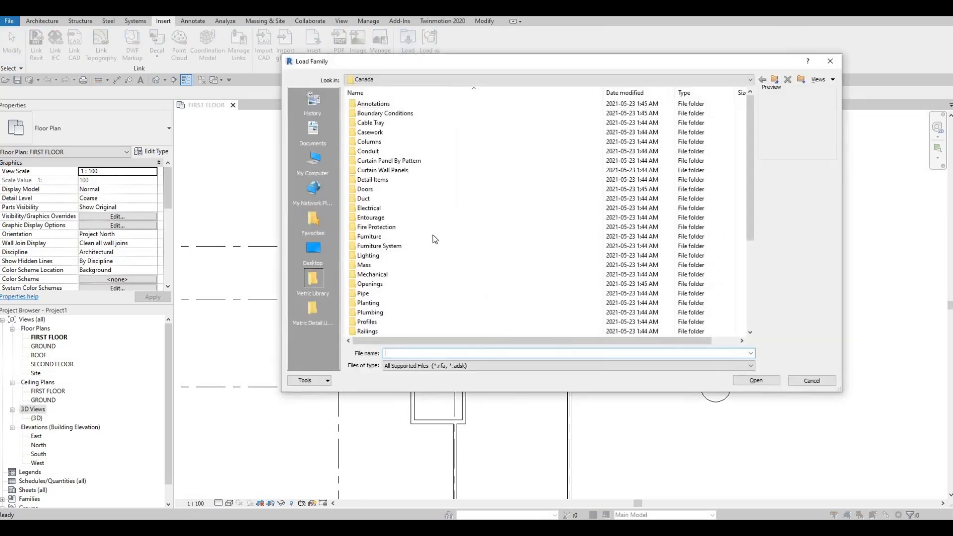
pyautogui.scroll(-1, 433, 234)
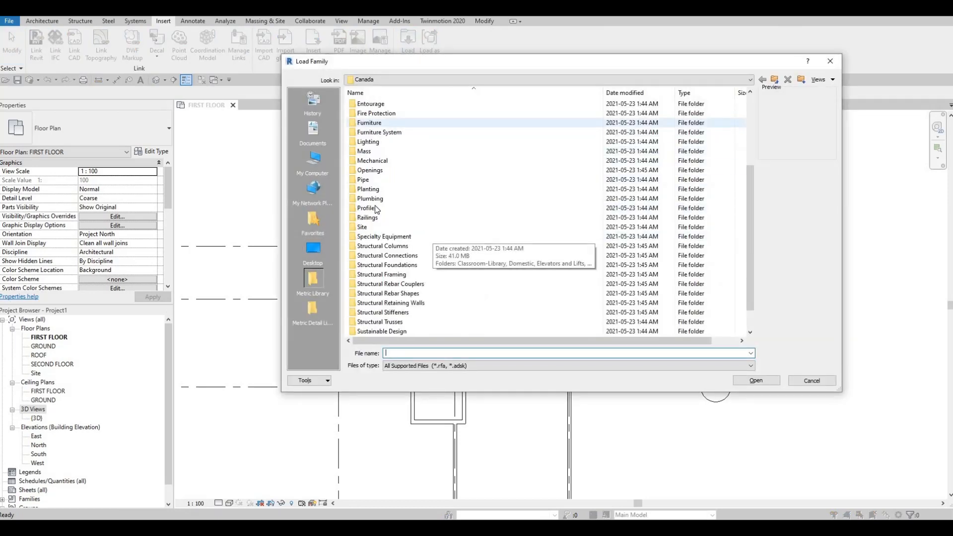
pyautogui.doubleClick(370, 199)
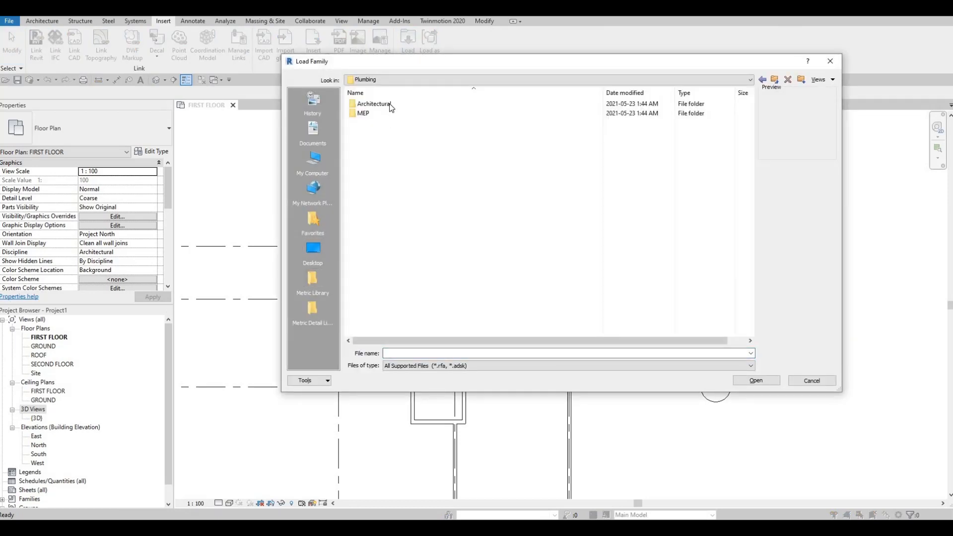
pyautogui.click(389, 105)
pyautogui.doubleClick(386, 105)
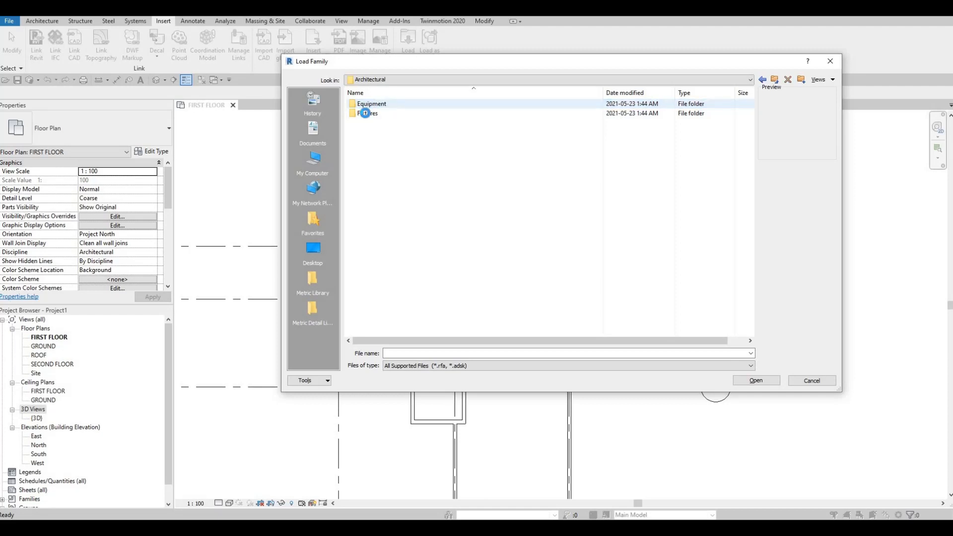
pyautogui.doubleClick(365, 113)
pyautogui.click(387, 160)
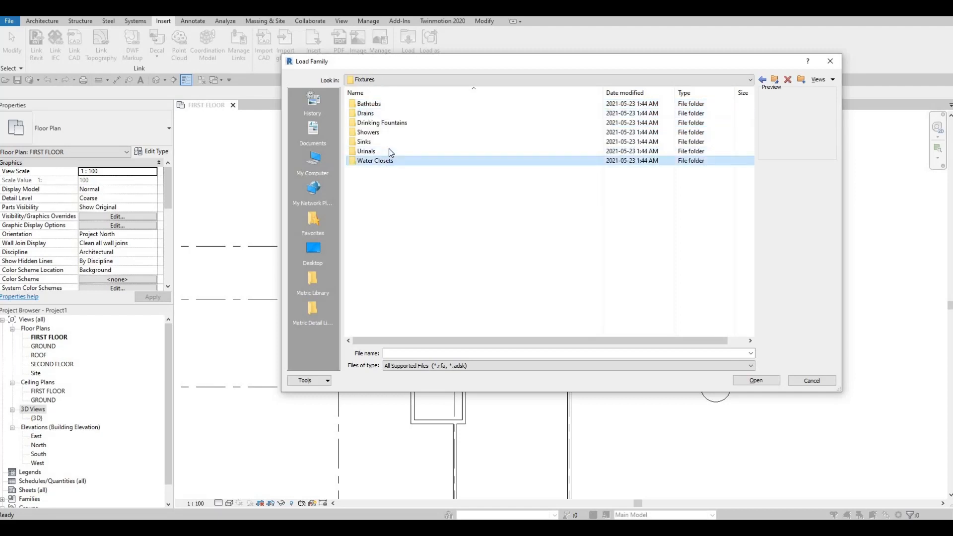
pyautogui.doubleClick(385, 161)
pyautogui.click(388, 122)
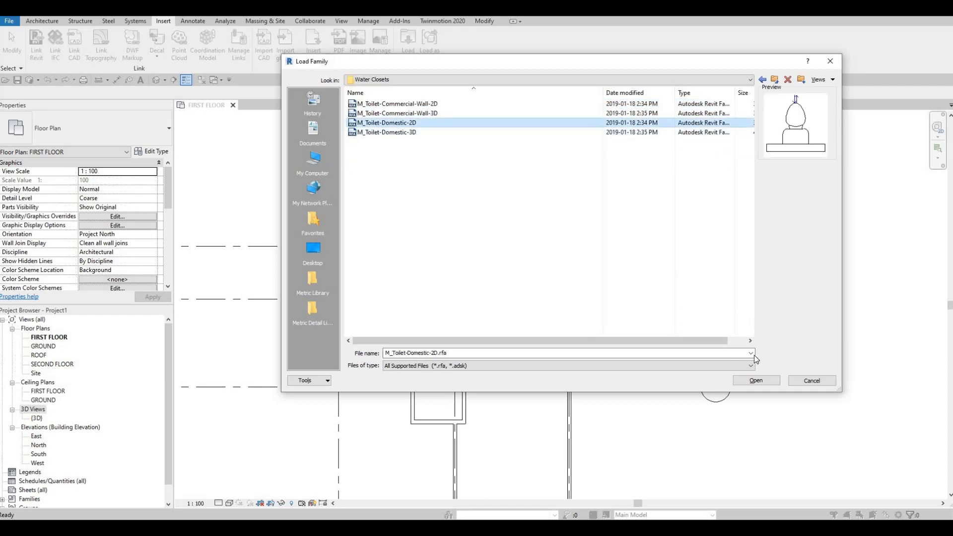
pyautogui.click(756, 381)
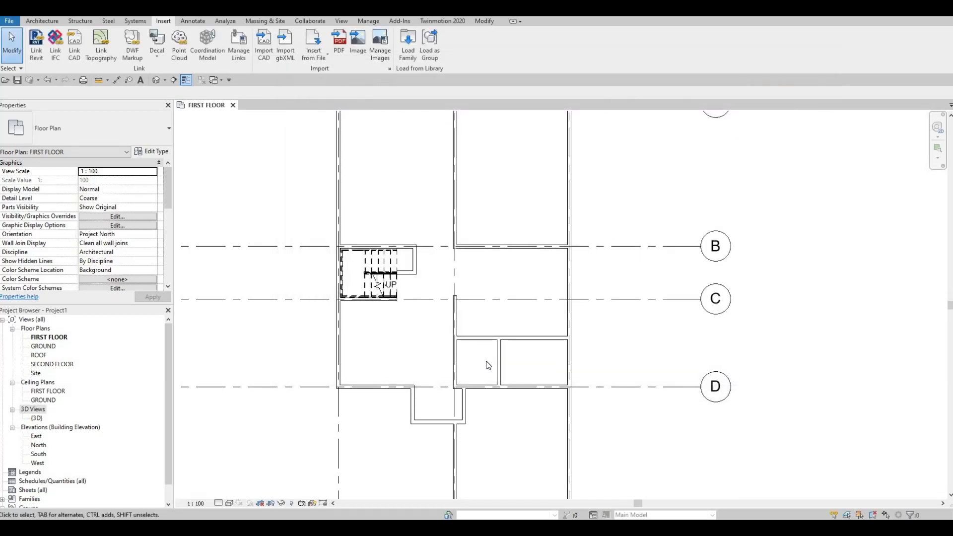
# Place an M_Toilet-Domestic-2D on the left face of the partition above grid D, about 600 mm below the room's upper wall.
pyautogui.press('c')
pyautogui.press('m')
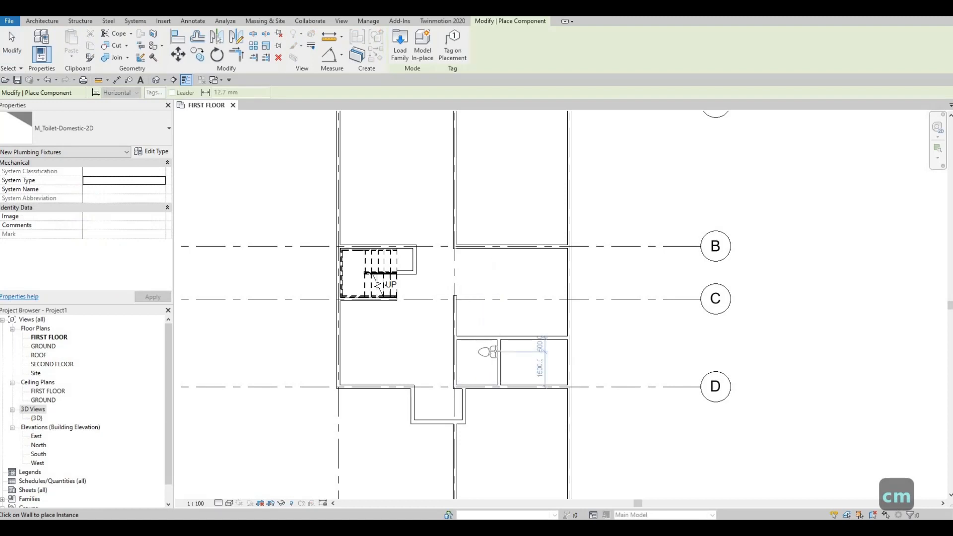
pyautogui.scroll(2, 493, 352)
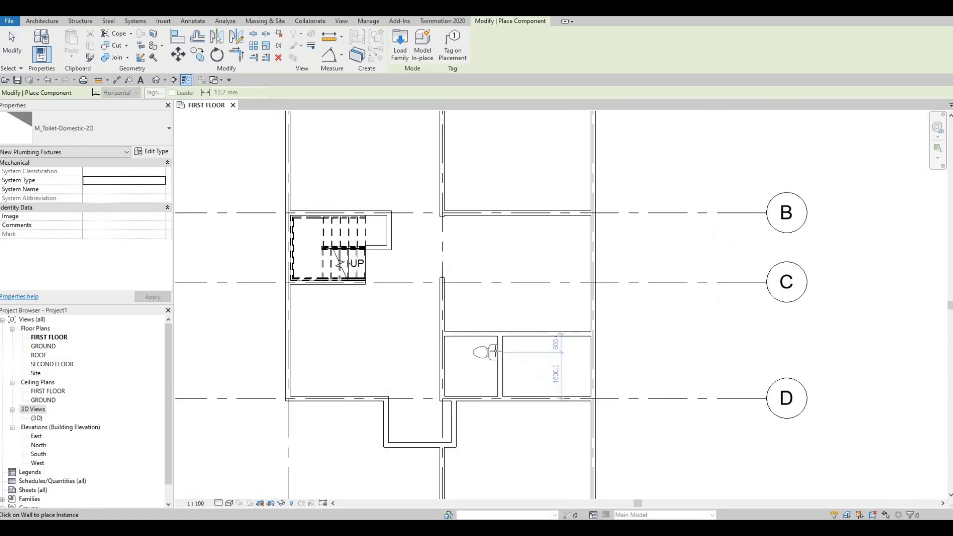
pyautogui.press('Escape')
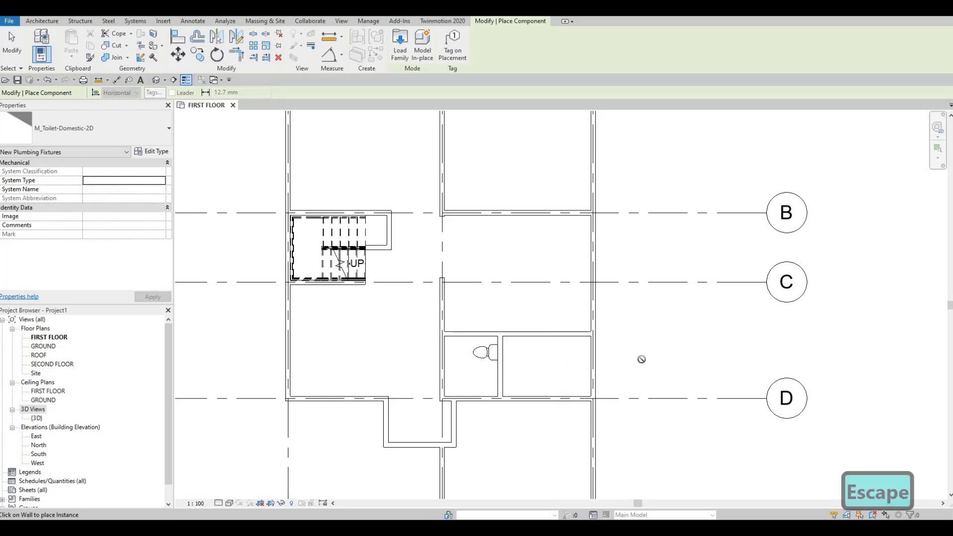
pyautogui.press('Escape')
pyautogui.press('Escape')
pyautogui.click(501, 367)
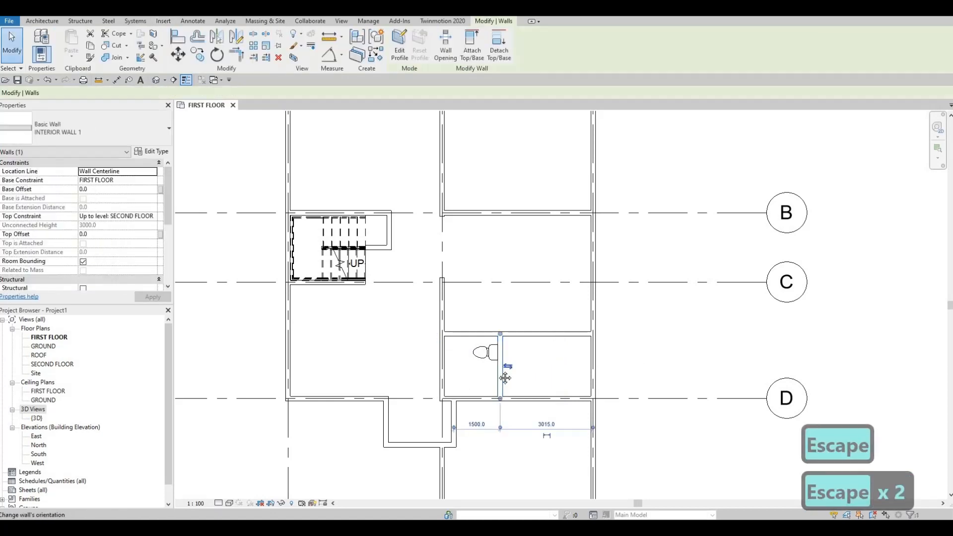
pyautogui.moveTo(475, 385); pyautogui.dragTo(498, 377, button='middle')
pyautogui.rightClick(499, 370)
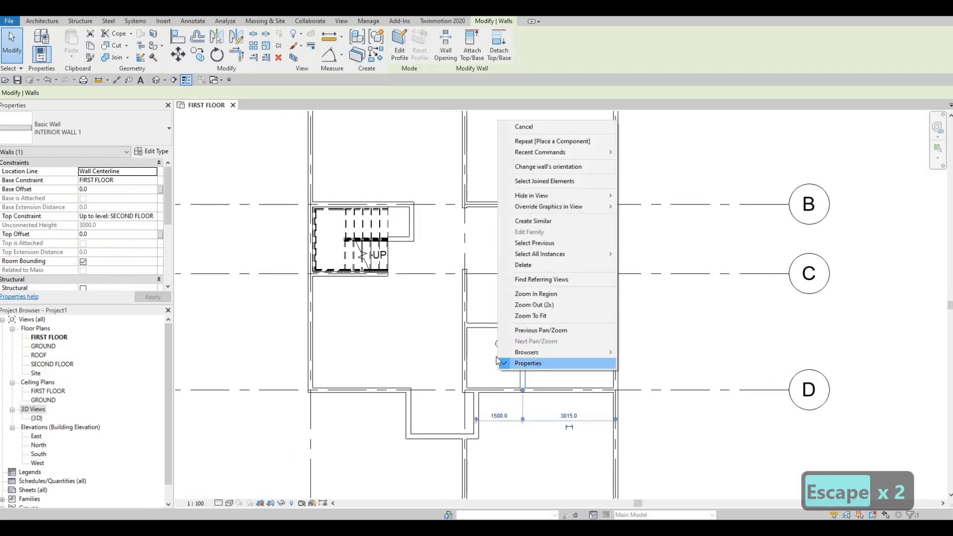
pyautogui.press('Escape')
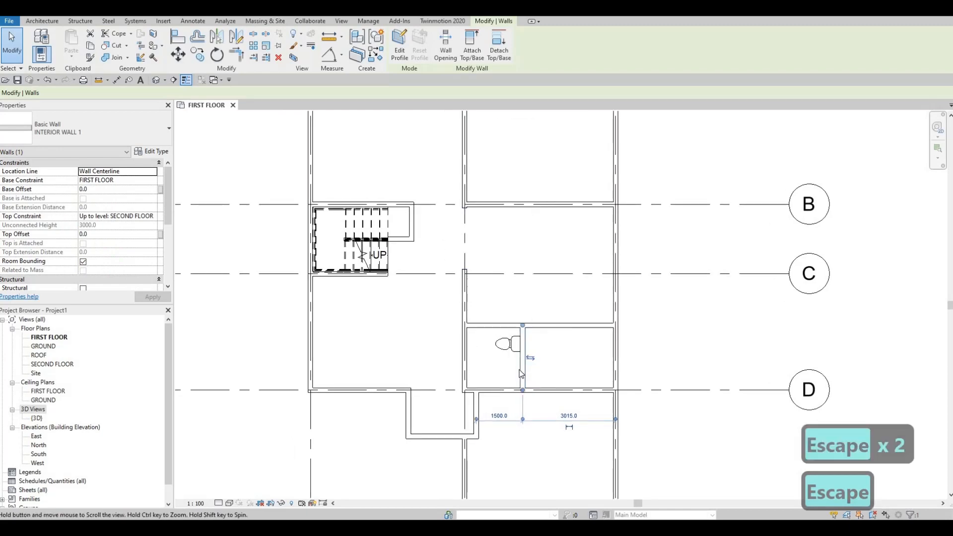
pyautogui.moveTo(505, 370); pyautogui.dragTo(521, 370, button='middle')
pyautogui.moveTo(332, 151); pyautogui.dragTo(341, 152, button='middle')
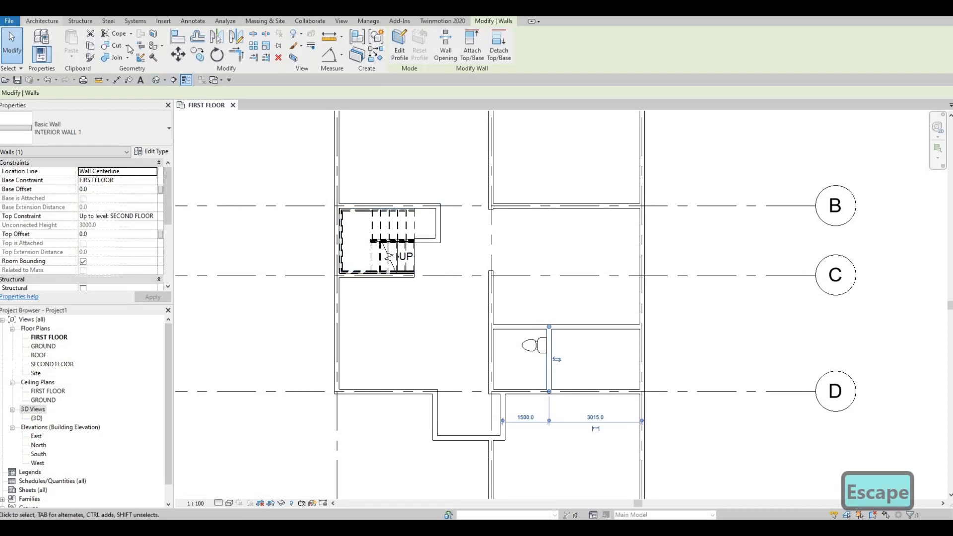
# Browse the component types available for placement without placing another one.
pyautogui.click(42, 21)
pyautogui.click(85, 40)
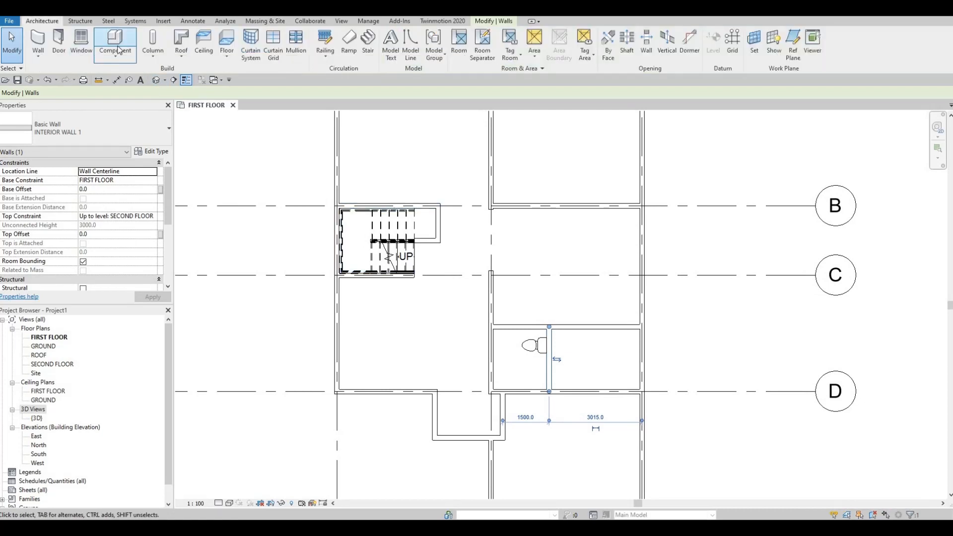
pyautogui.click(131, 137)
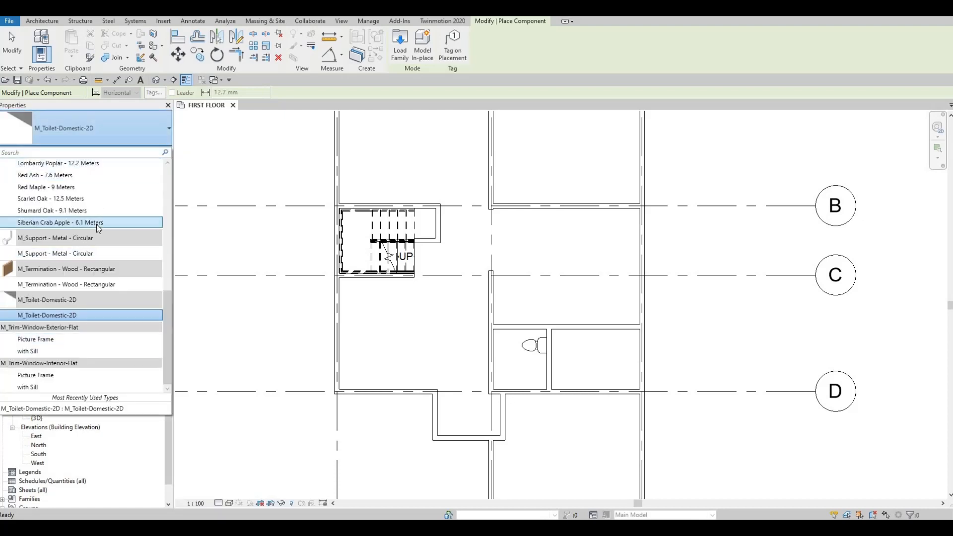
pyautogui.scroll(10, 99, 213)
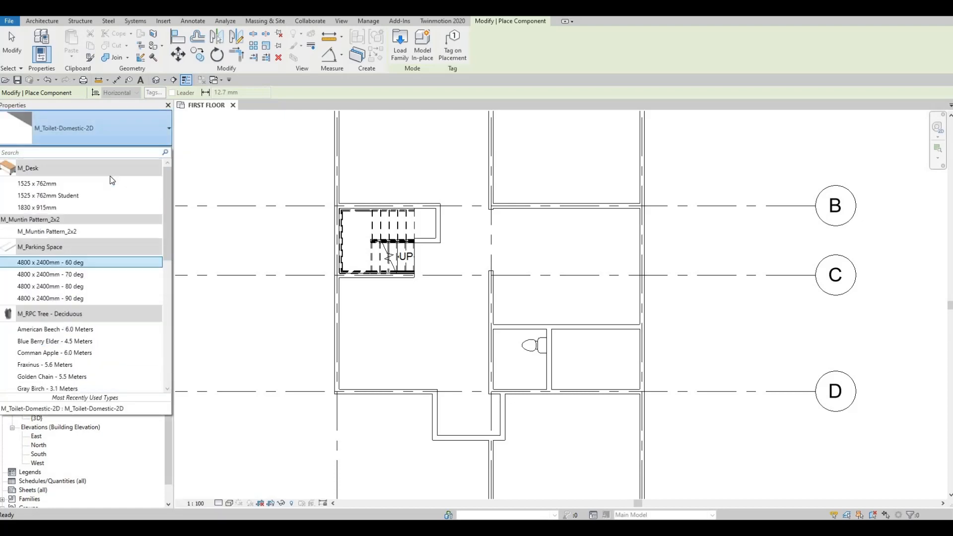
pyautogui.scroll(-10, 148, 295)
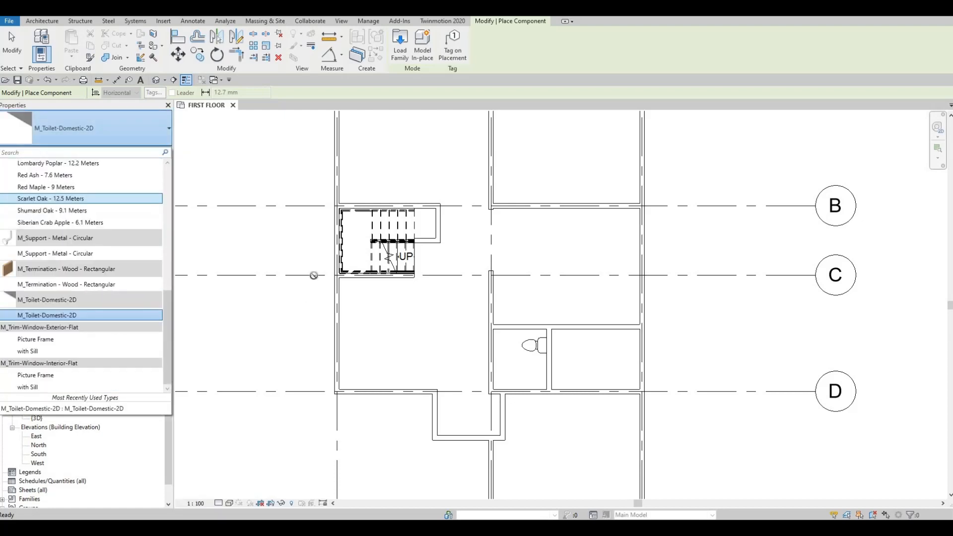
pyautogui.press('Escape')
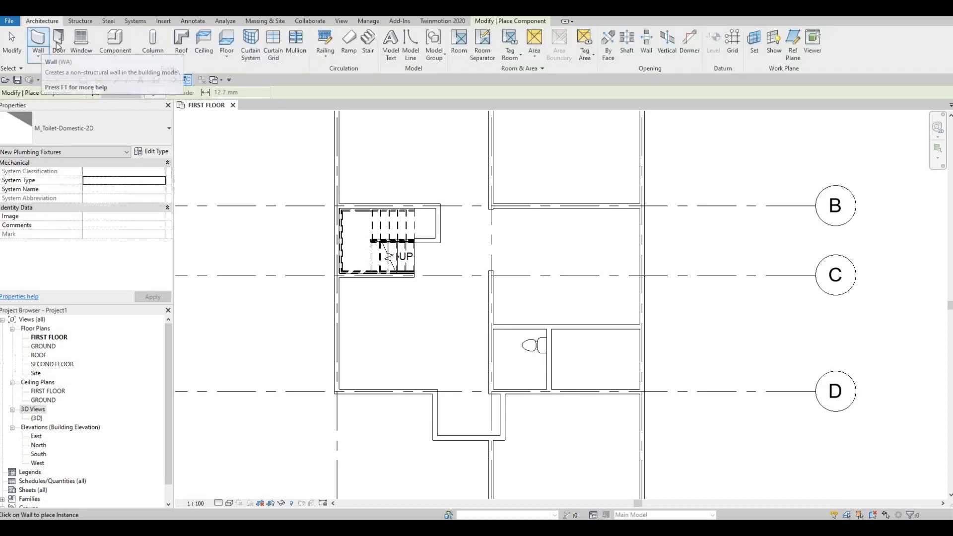
pyautogui.click(81, 41)
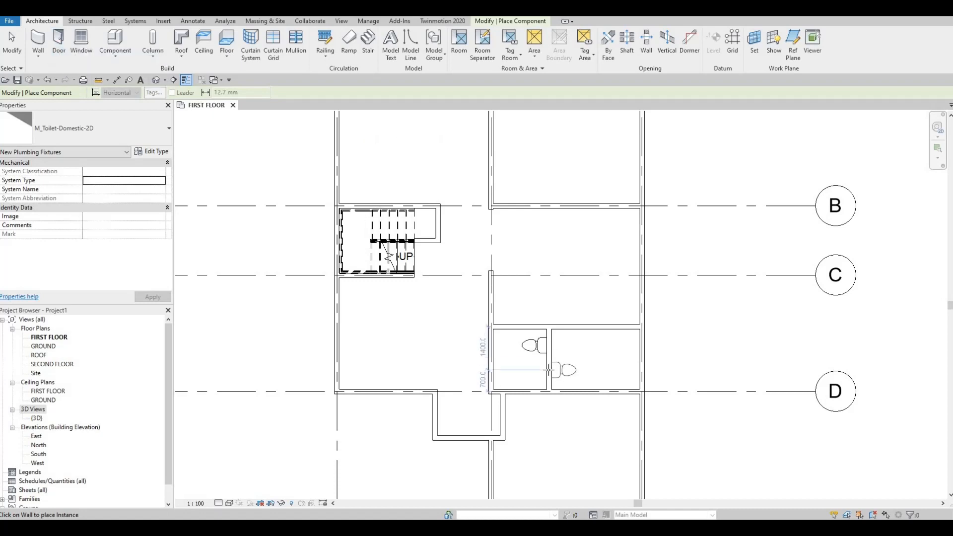
pyautogui.press('Escape')
pyautogui.press('Escape')
pyautogui.press('Escape')
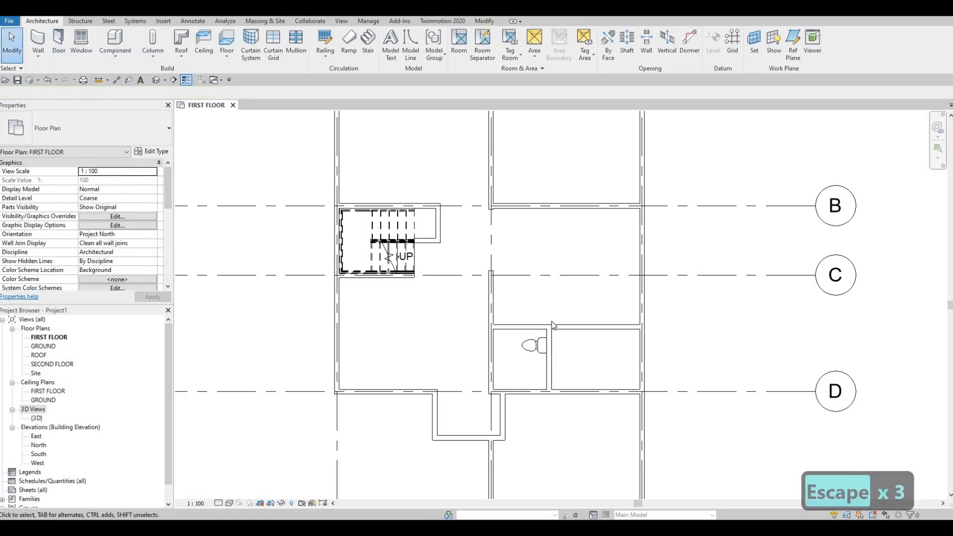
# Set the right wall of the recess below grid D to 600 mm from grid 2.
pyautogui.scroll(4, 544, 321)
pyautogui.moveTo(535, 328); pyautogui.dragTo(515, 321, button='middle')
pyautogui.scroll(1, 524, 320)
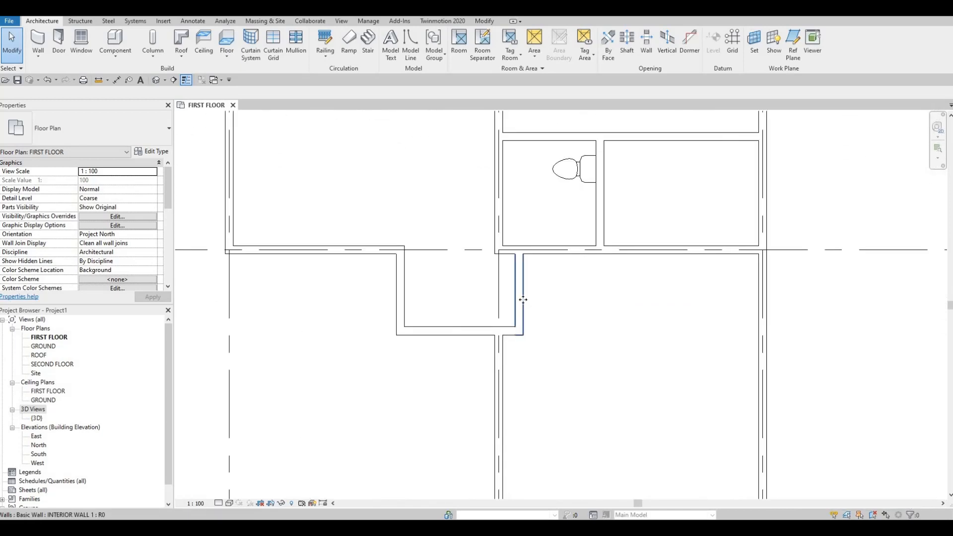
pyautogui.click(523, 300)
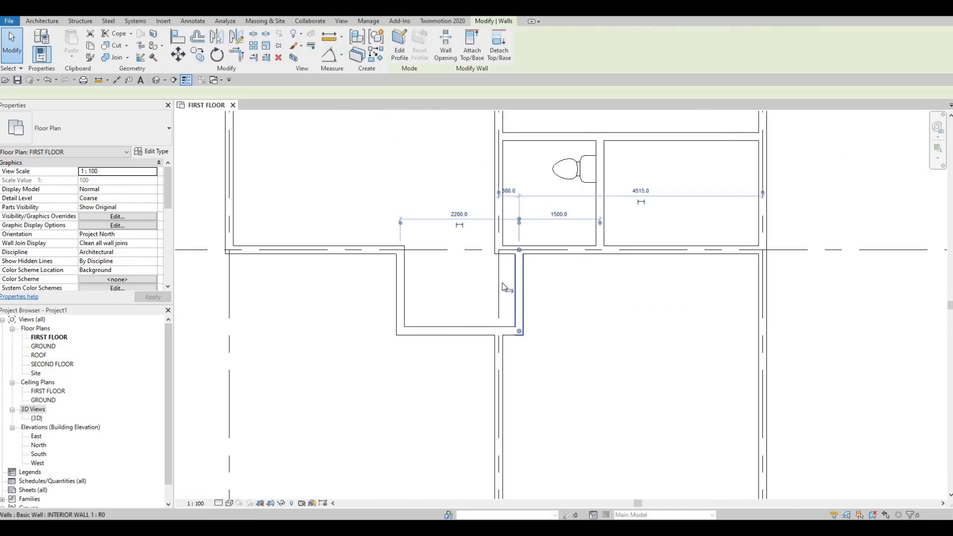
pyautogui.click(514, 225)
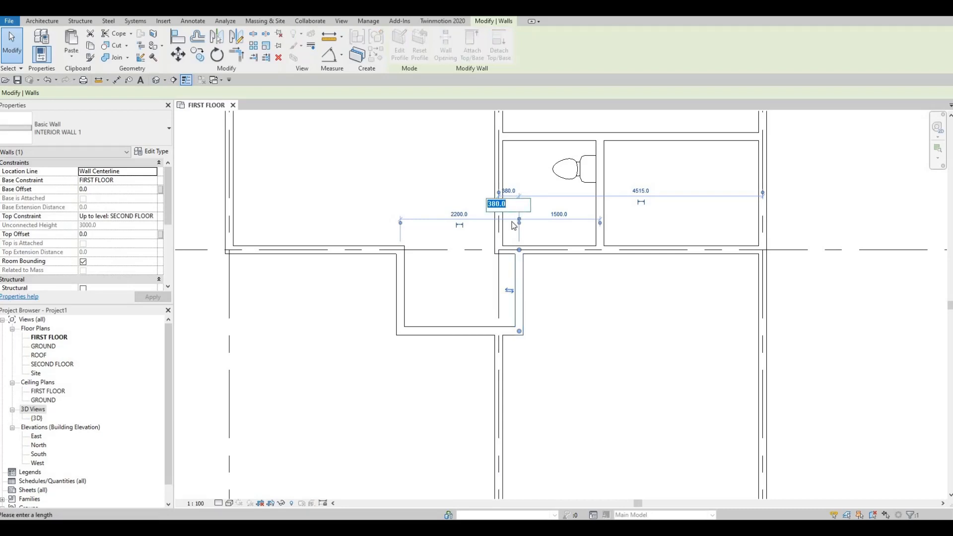
pyautogui.write('600')
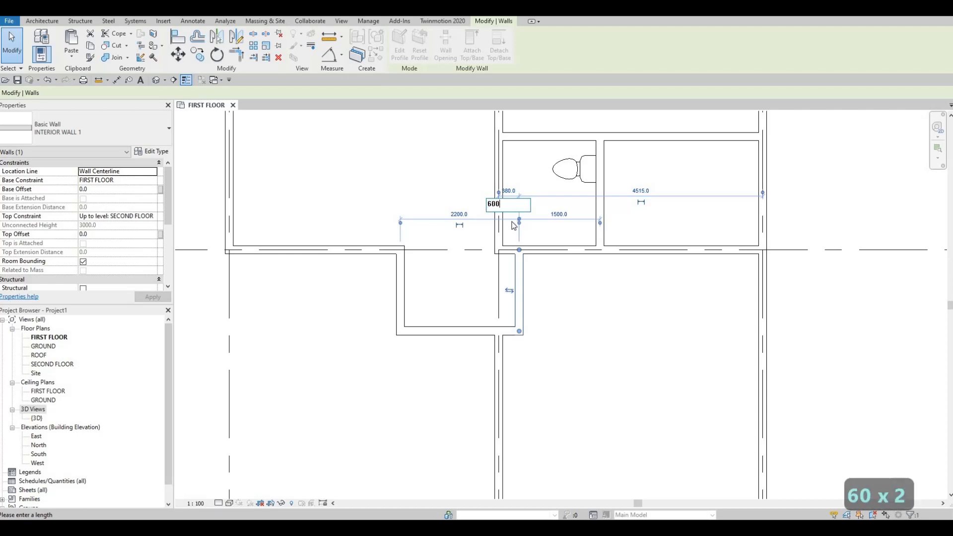
pyautogui.press('Return')
pyautogui.press('Escape')
pyautogui.press('Escape')
pyautogui.press('Escape')
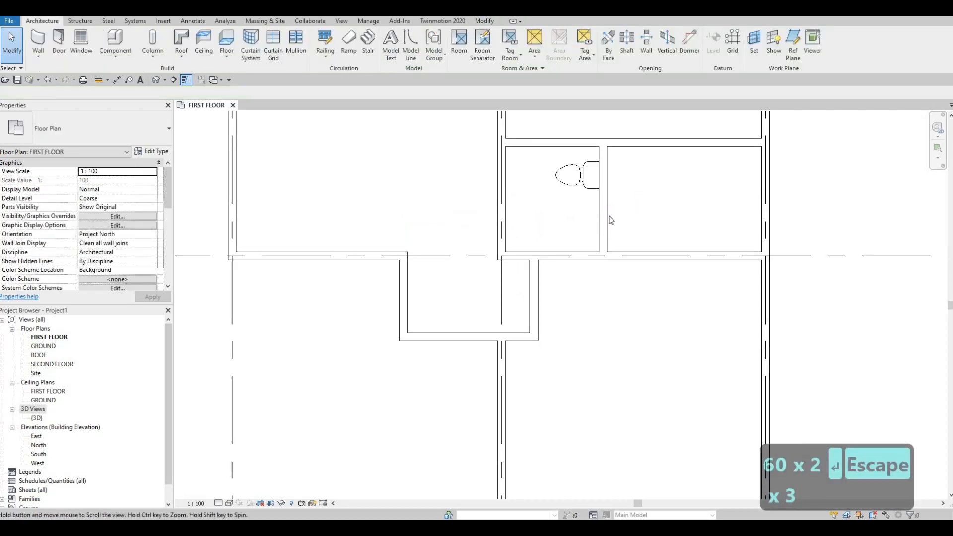
# Reference the dimension of the partition behind the toilet to grid 2 and set it to 1500 mm.
pyautogui.click(606, 219)
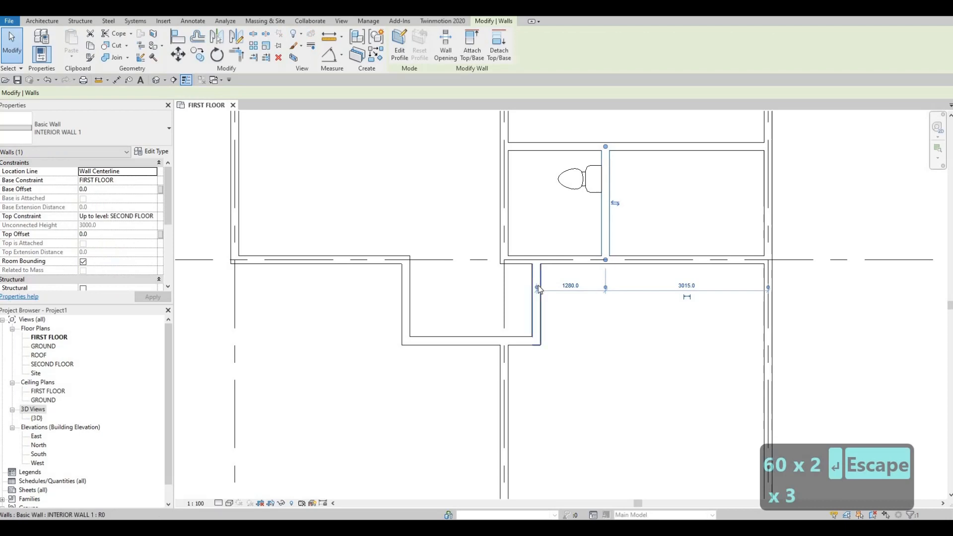
pyautogui.moveTo(507, 263); pyautogui.dragTo(506, 281)
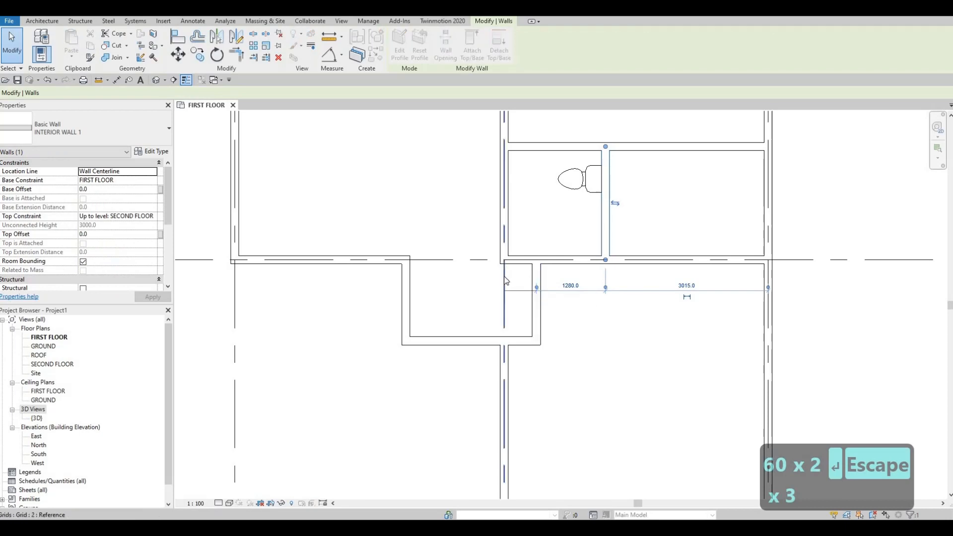
pyautogui.click(554, 287)
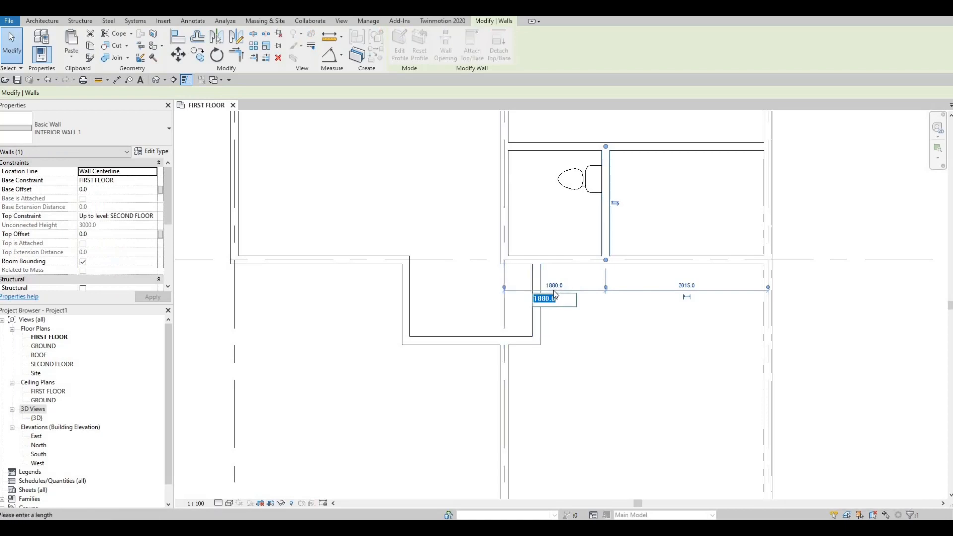
pyautogui.write('1500')
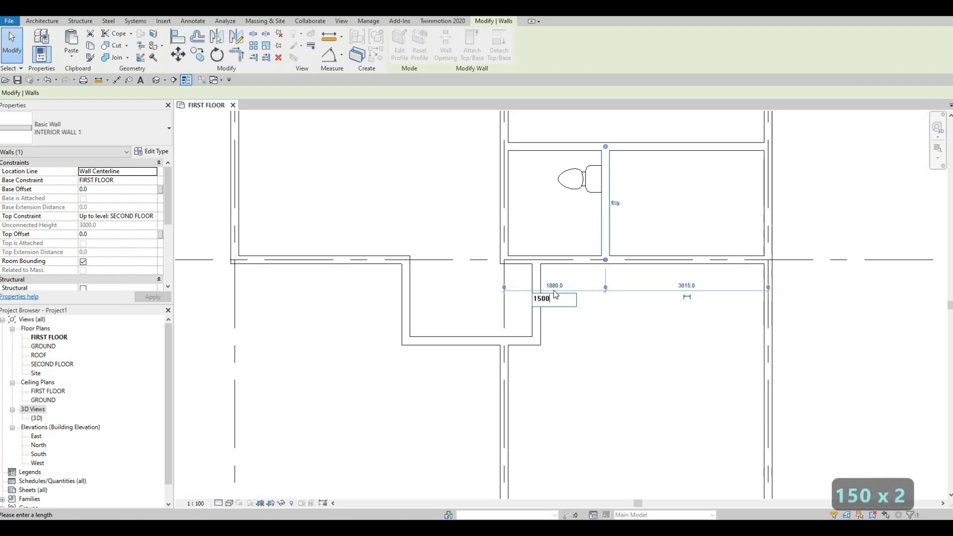
pyautogui.press('Return')
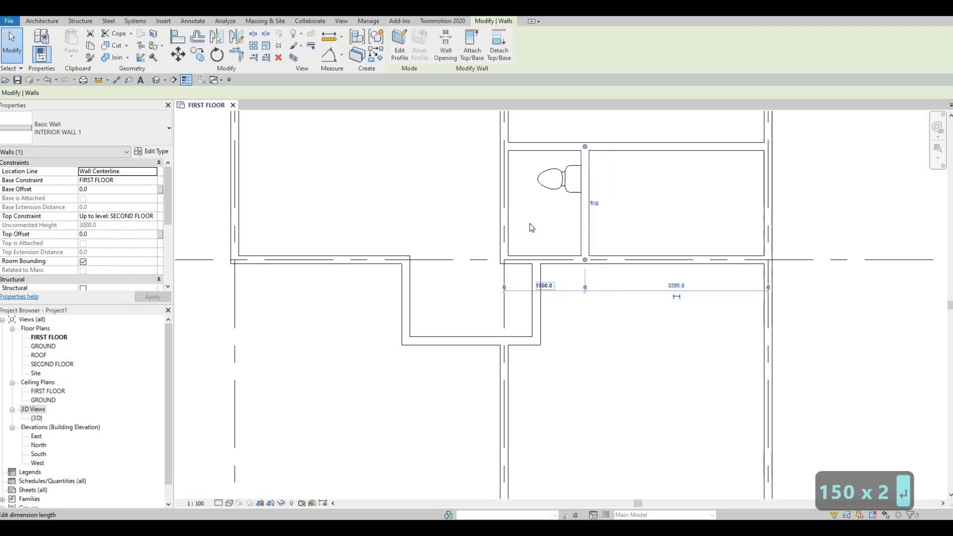
pyautogui.moveTo(504, 283); pyautogui.dragTo(504, 338, button='middle')
pyautogui.press('Escape')
pyautogui.press('Escape')
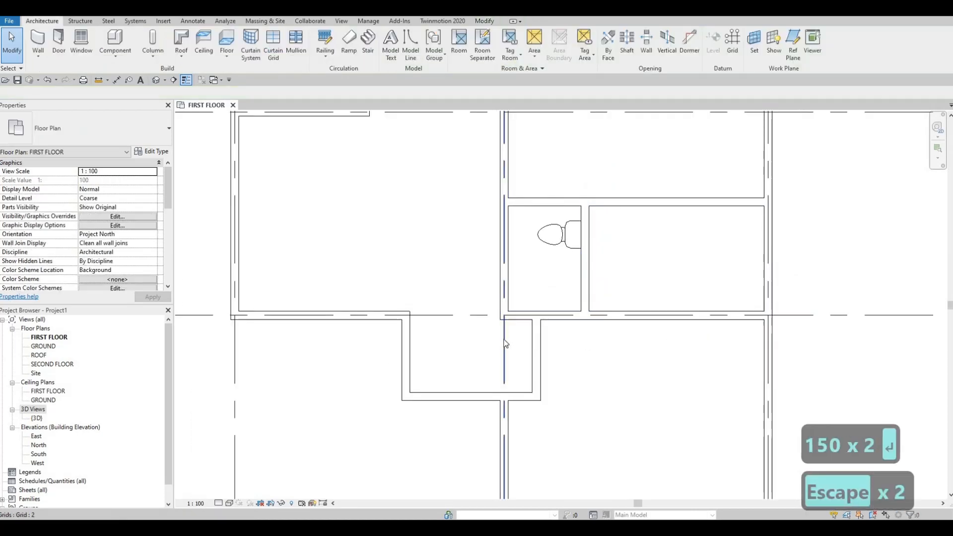
pyautogui.click(534, 280)
pyautogui.moveTo(534, 280); pyautogui.dragTo(529, 319, button='middle')
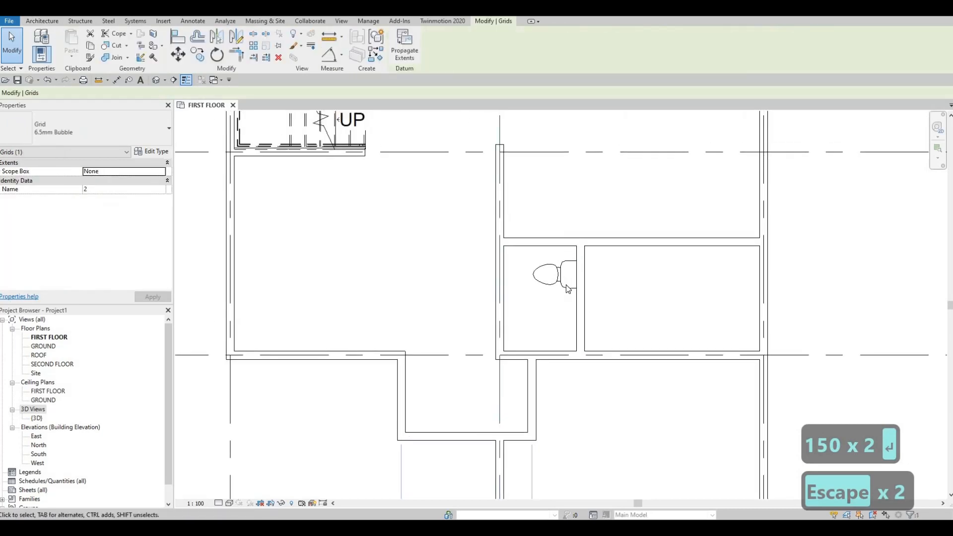
pyautogui.press('Escape')
pyautogui.press('Escape')
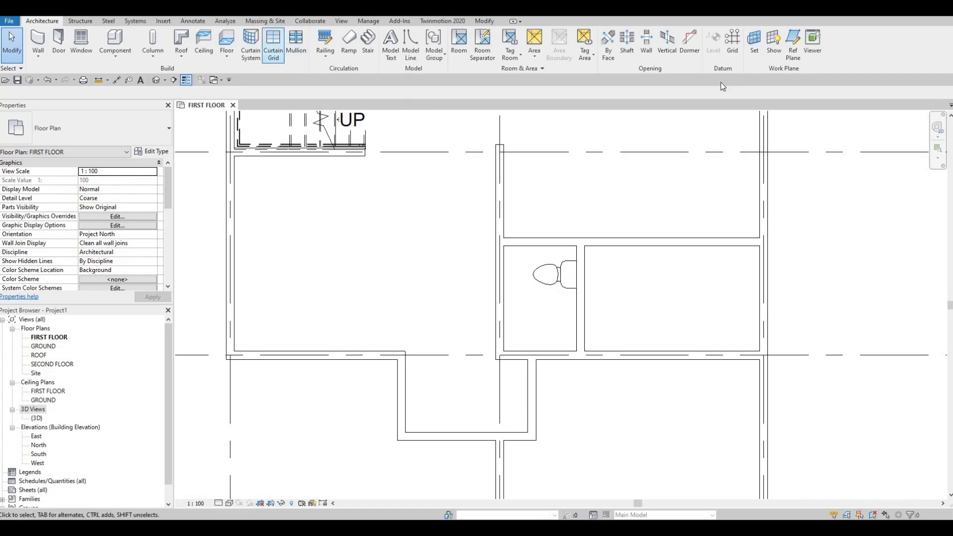
# Load the M_Sink Vanity-Square family from the Sinks folder of the plumbing fixtures library.
pyautogui.click(166, 22)
pyautogui.click(407, 43)
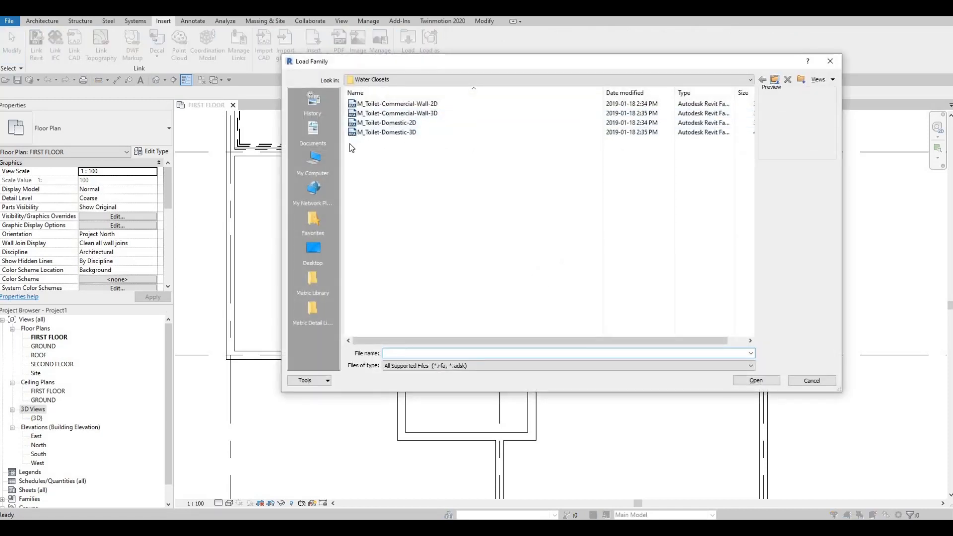
pyautogui.press('BackSpace')
pyautogui.doubleClick(378, 142)
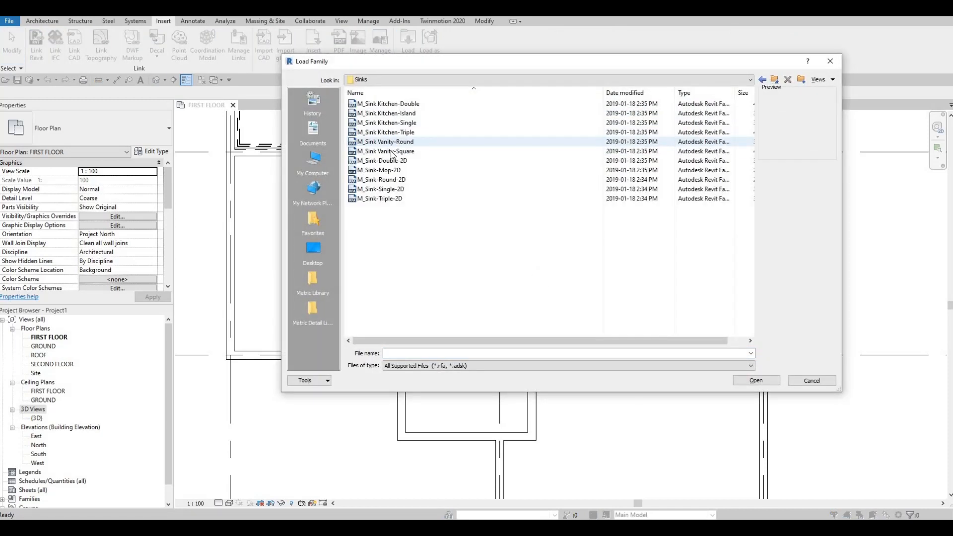
pyautogui.click(392, 142)
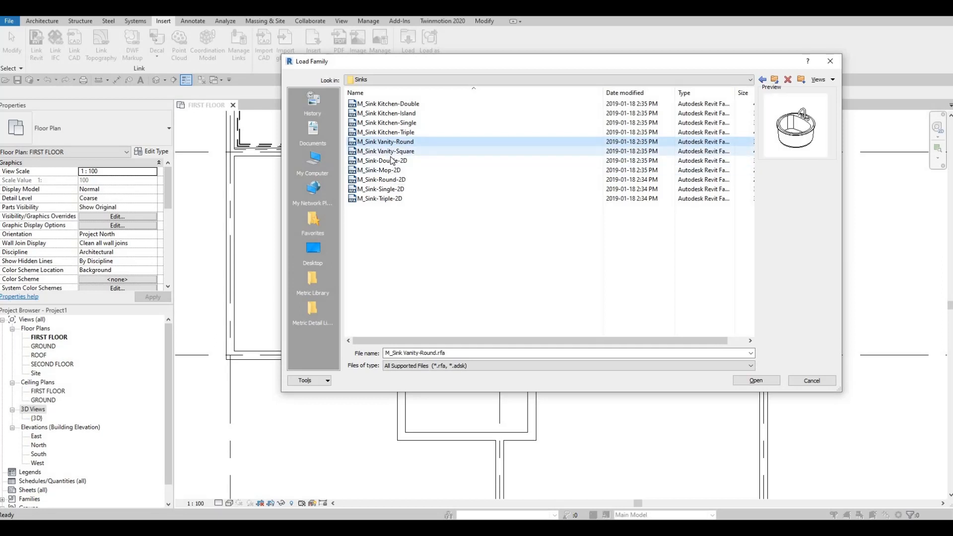
pyautogui.click(383, 151)
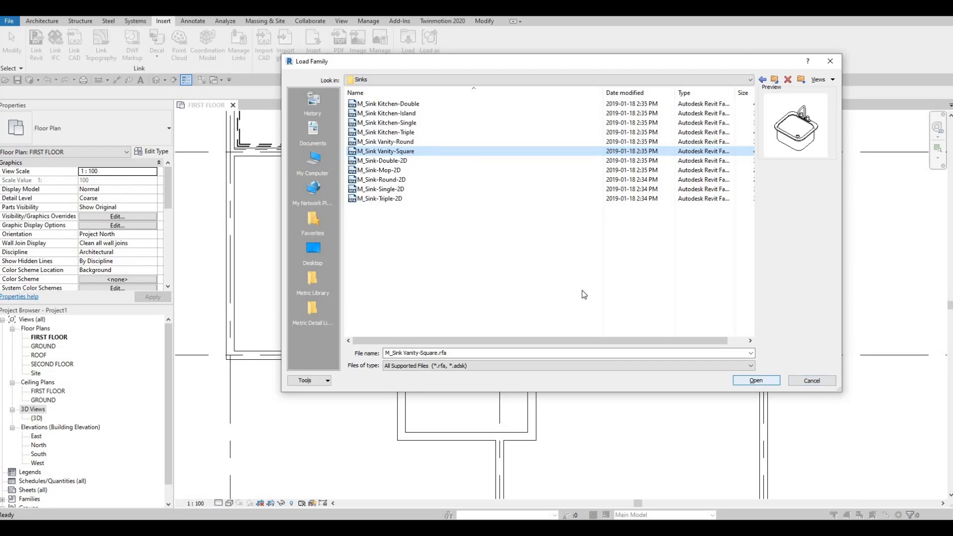
pyautogui.press('Return')
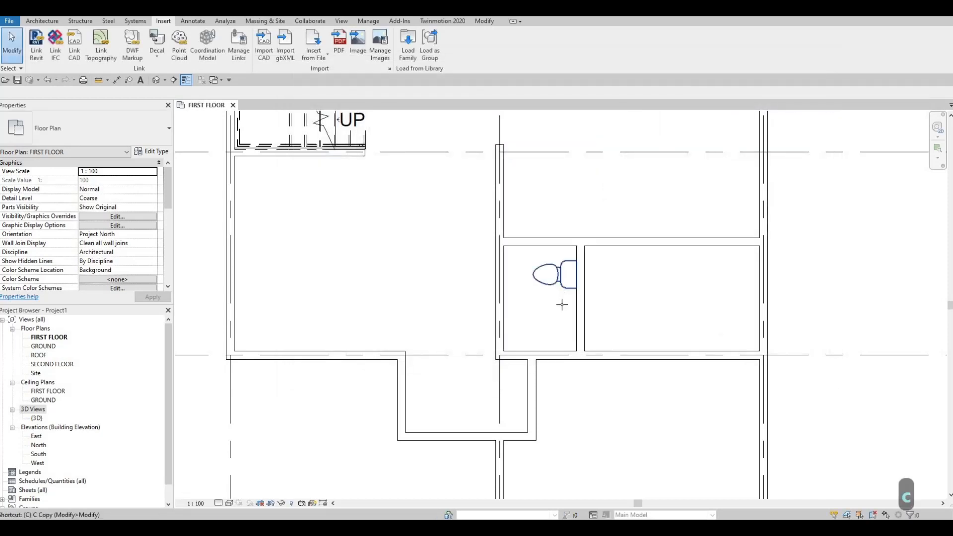
# Place an M_Sink Vanity-Square, 500 x 440mm, below the toilet with its faucet facing the partition behind the toilet.
pyautogui.press('m')
pyautogui.press('c')
pyautogui.press('m')
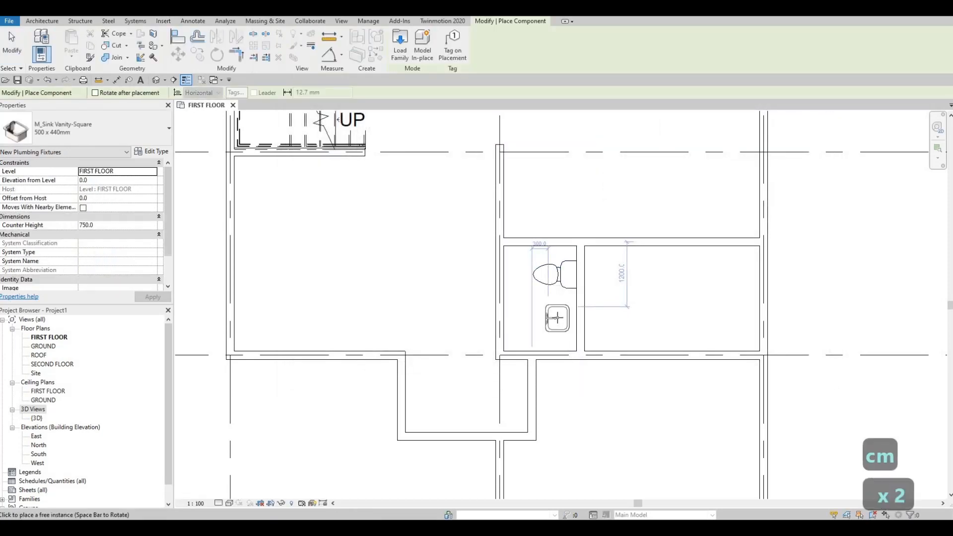
pyautogui.press('c')
pyautogui.press('m')
pyautogui.scroll(1, 559, 320)
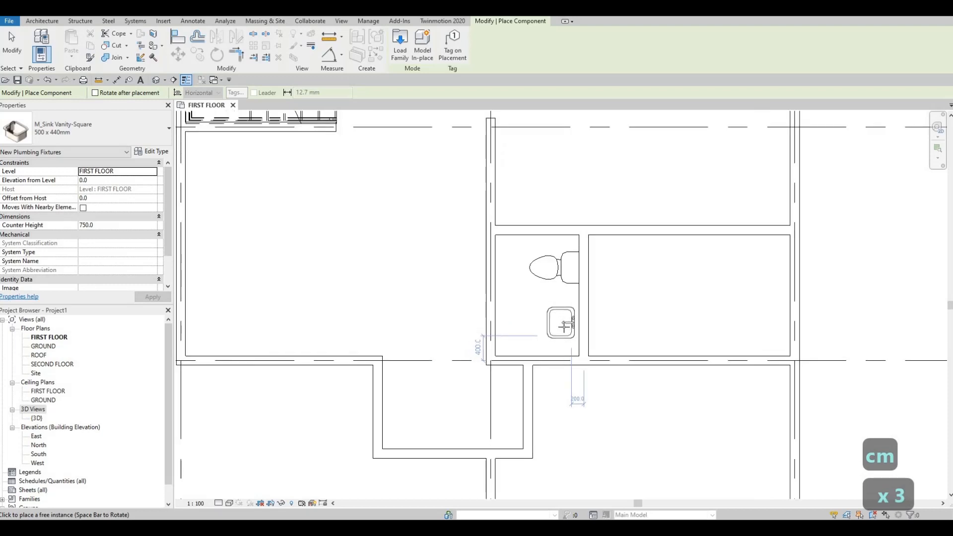
pyautogui.click(565, 330)
pyautogui.press('Escape')
pyautogui.press('Escape')
pyautogui.press('Escape')
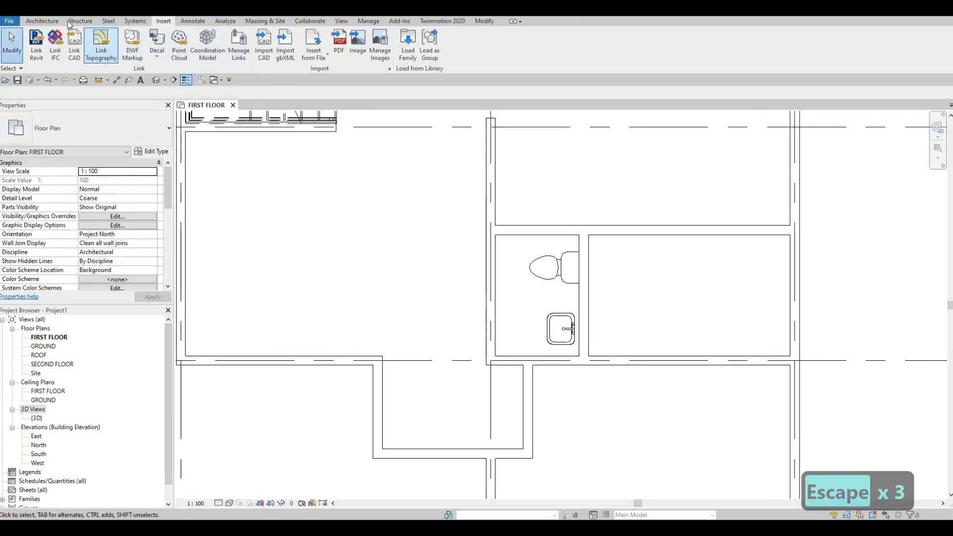
# Draw an L-shaped counter outline around the sink with Thin Lines detail lines, about 1020 mm up from the lower wall, then across to the partition.
pyautogui.click(192, 22)
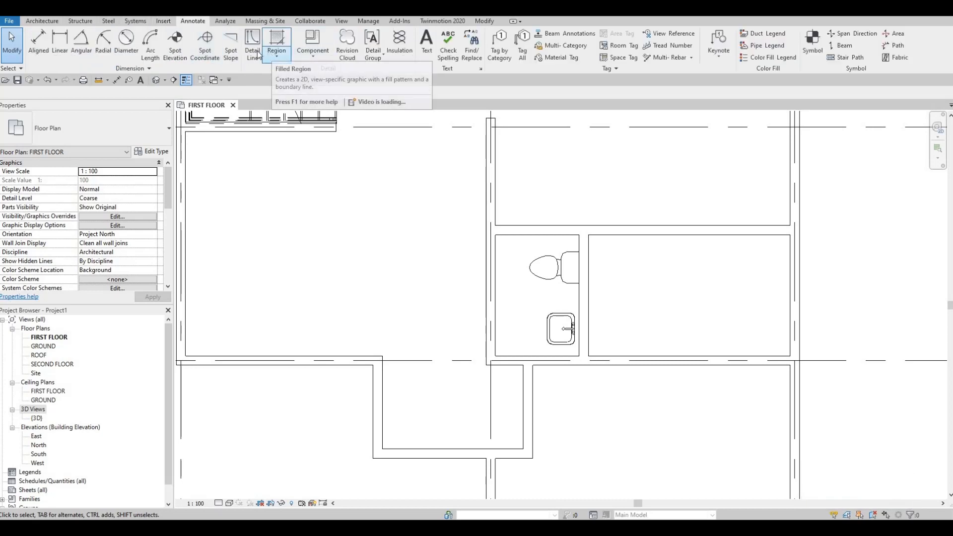
pyautogui.press('d')
pyautogui.press('l')
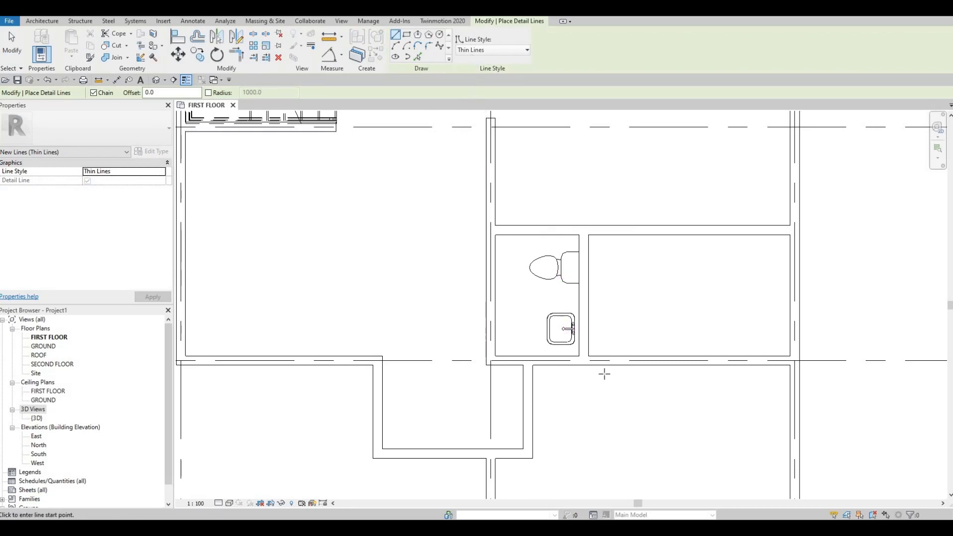
pyautogui.scroll(2, 553, 353)
pyautogui.click(539, 356)
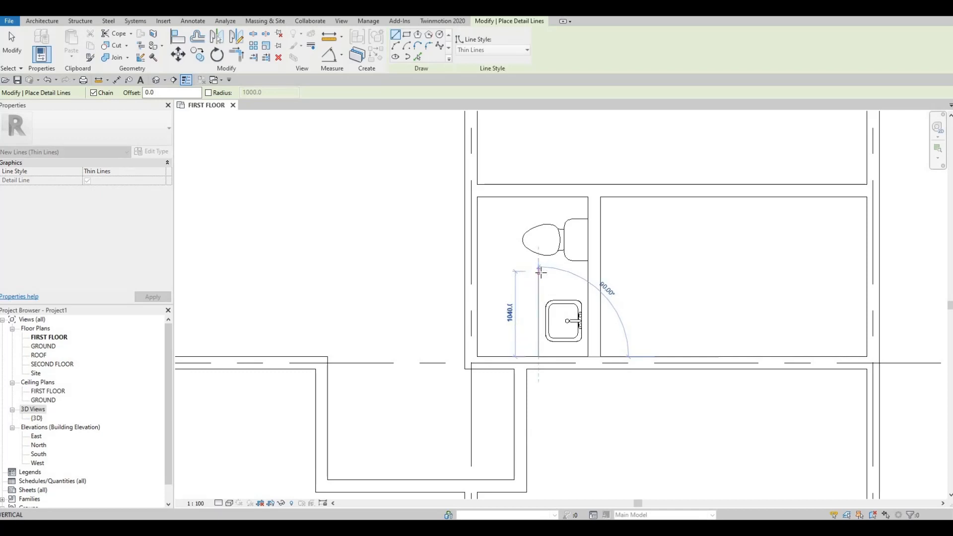
pyautogui.click(575, 272)
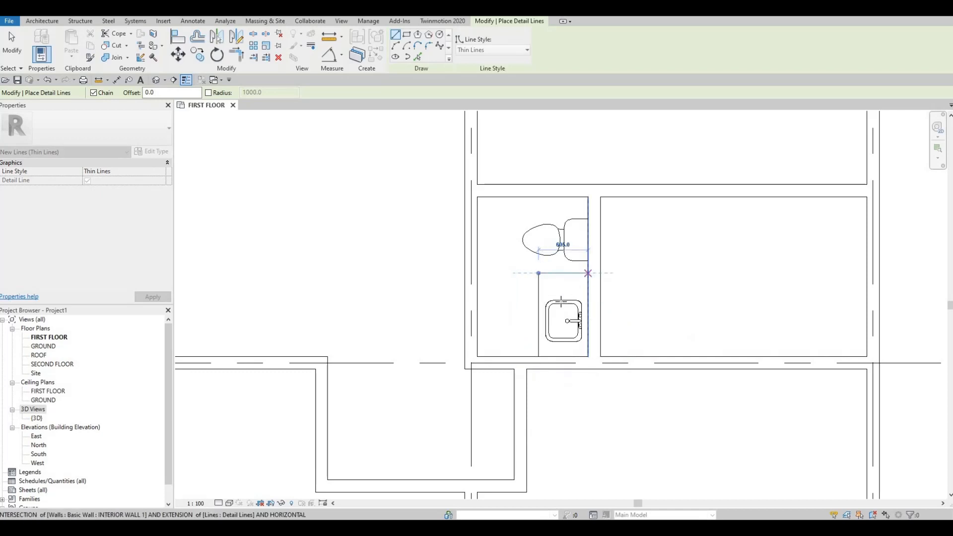
pyautogui.click(589, 273)
pyautogui.press('Escape')
pyautogui.press('Escape')
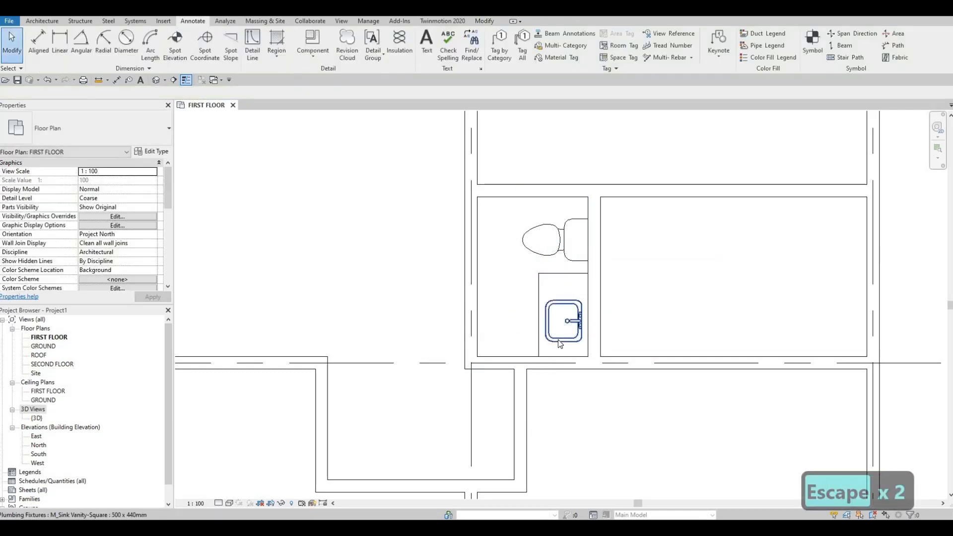
# Nudge the sink below the toilet three increments up and one increment right within the counter outline.
pyautogui.click(558, 340)
pyautogui.press('Up')
pyautogui.press('Up')
pyautogui.press('Up')
pyautogui.press('Right')
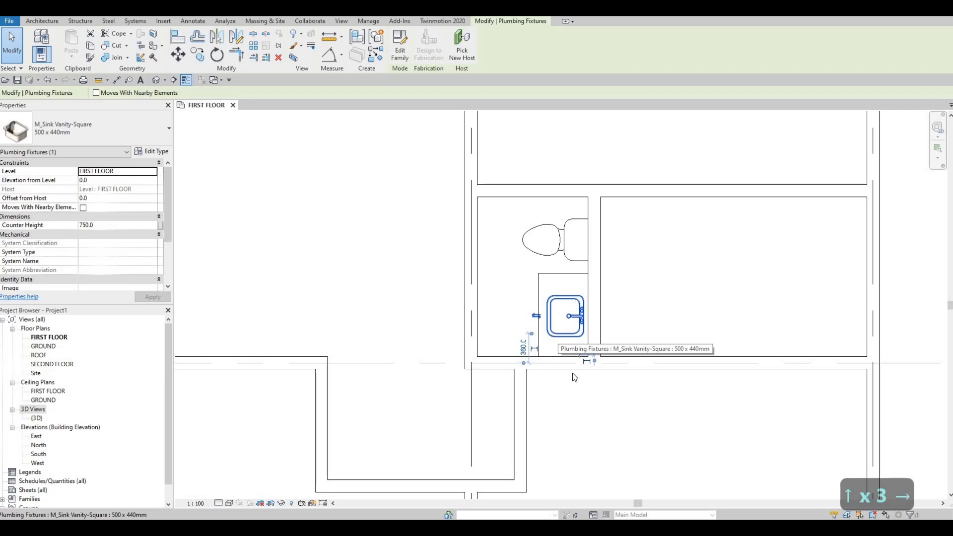
pyautogui.scroll(-1, 578, 360)
pyautogui.press('Escape')
pyautogui.press('Escape')
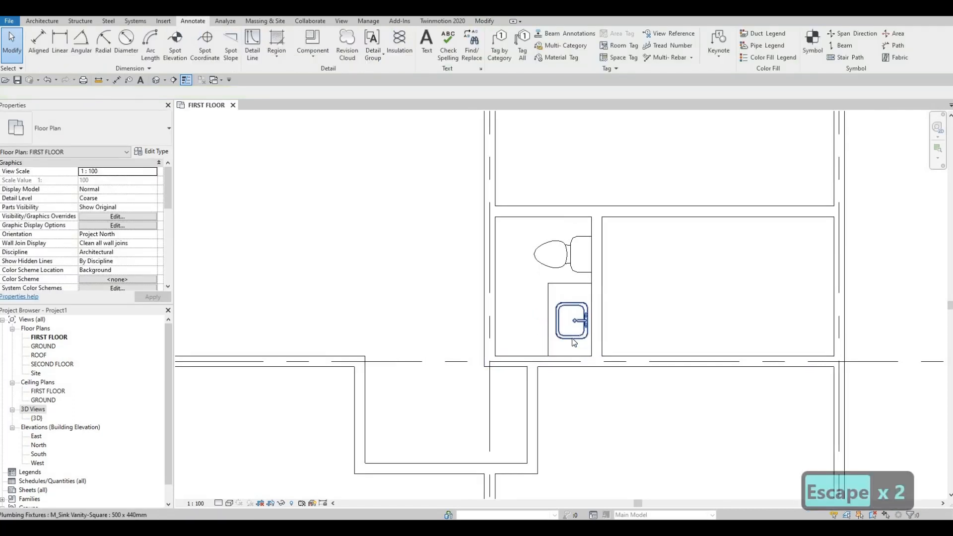
# Create a similar M_Sink Vanity-Square in the room right of the partition, near the middle of its upper wall with the faucet facing that wall.
pyautogui.click(575, 342)
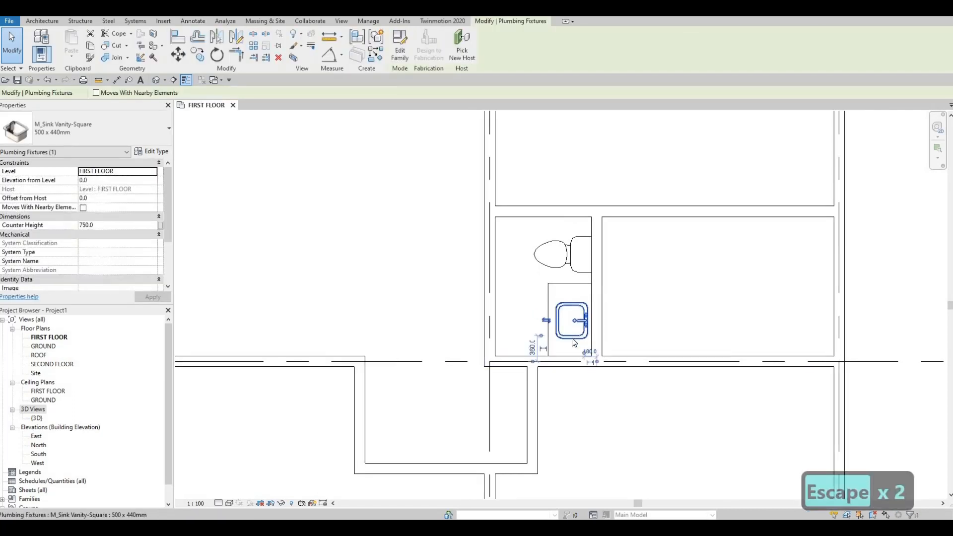
pyautogui.press('c')
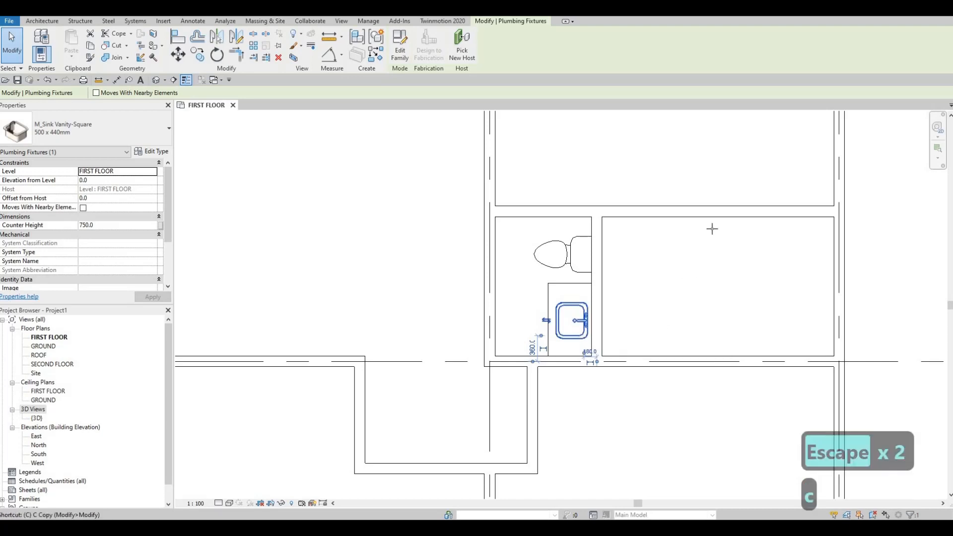
pyautogui.press('s')
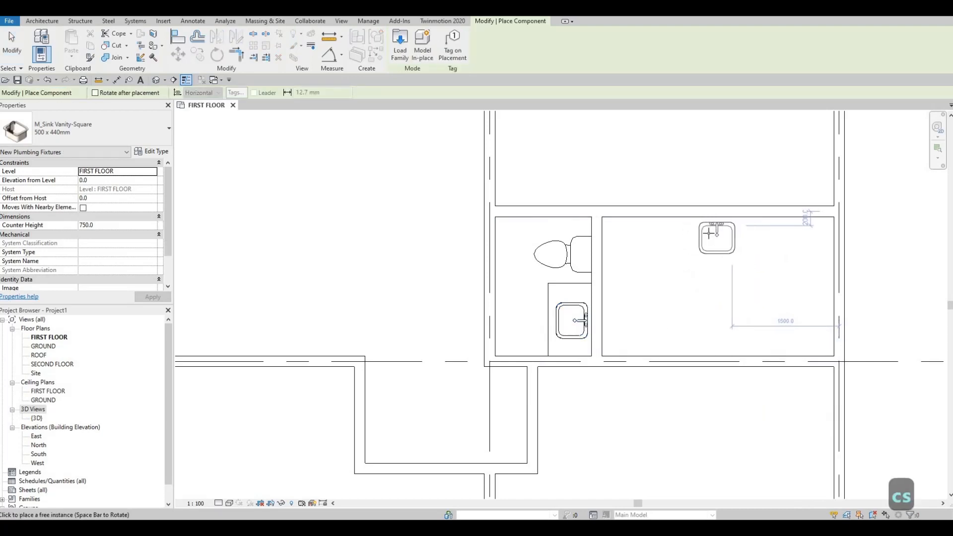
pyautogui.click(700, 234)
pyautogui.press('Escape')
pyautogui.press('Escape')
pyautogui.press('Escape')
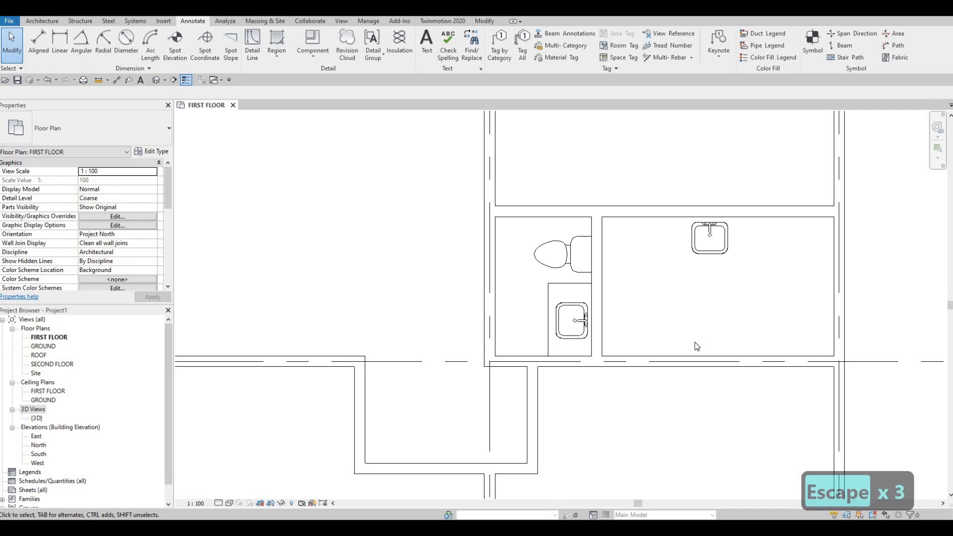
pyautogui.click(787, 213)
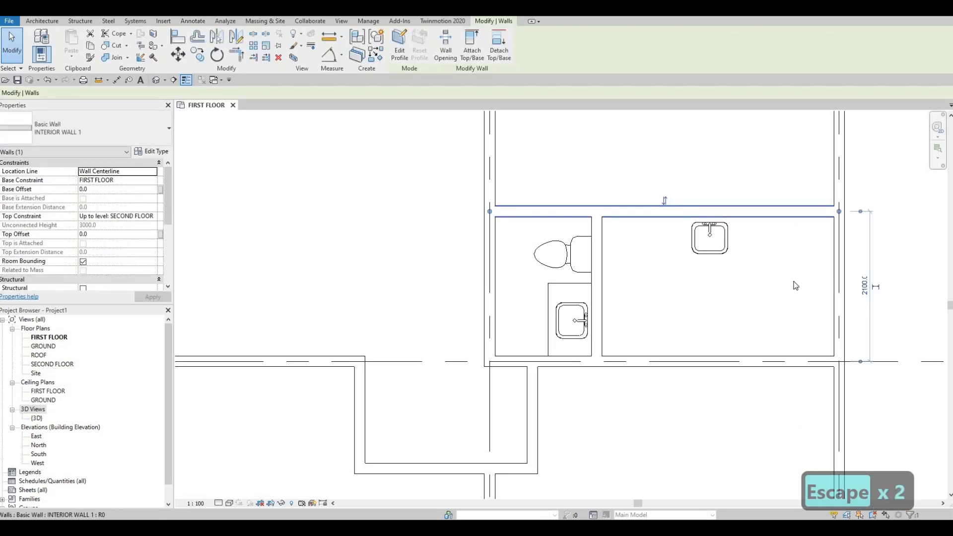
pyautogui.press('Escape')
pyautogui.press('Escape')
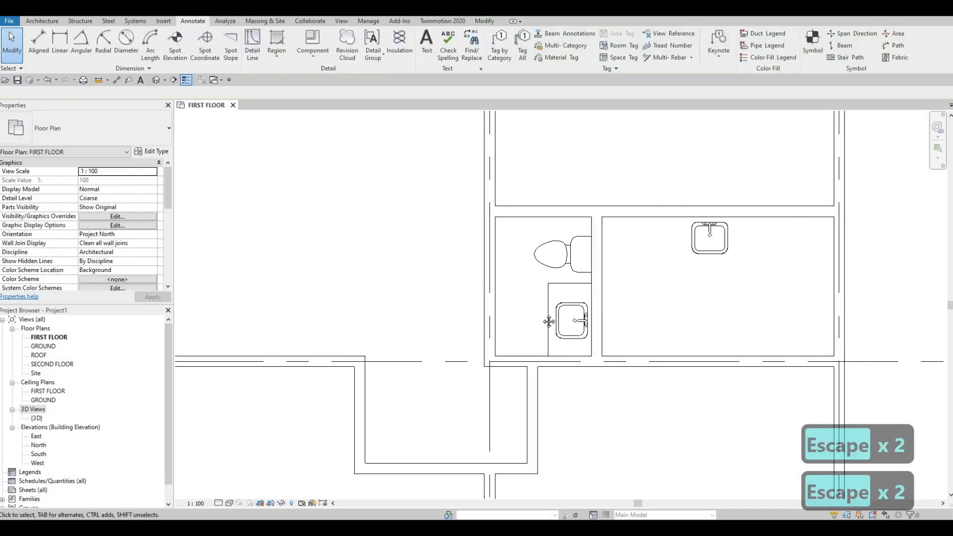
# Nudge the vertical counter line two increments right, closer to the sink.
pyautogui.moveTo(541, 315); pyautogui.dragTo(569, 309, button='middle')
pyautogui.scroll(-1, 556, 314)
pyautogui.moveTo(525, 359); pyautogui.dragTo(530, 353, button='middle')
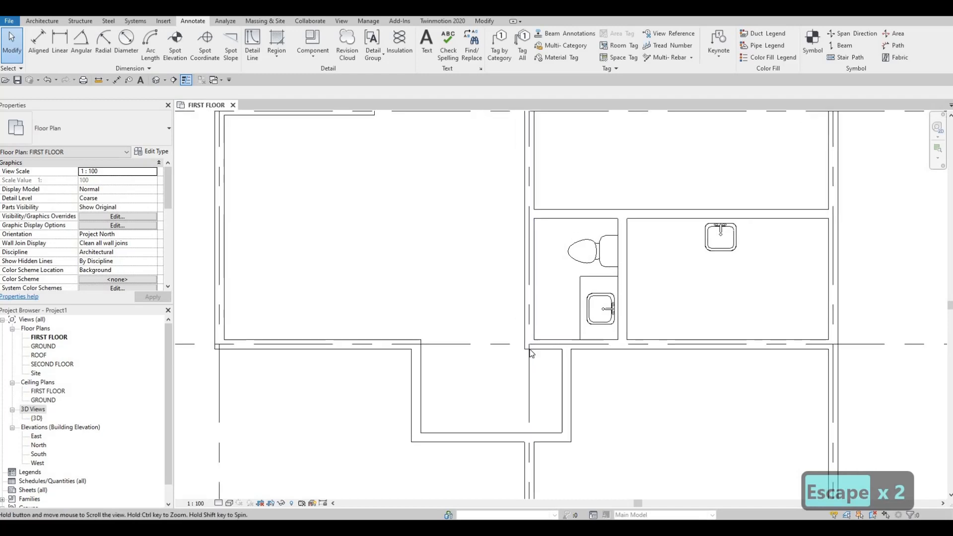
pyautogui.click(581, 308)
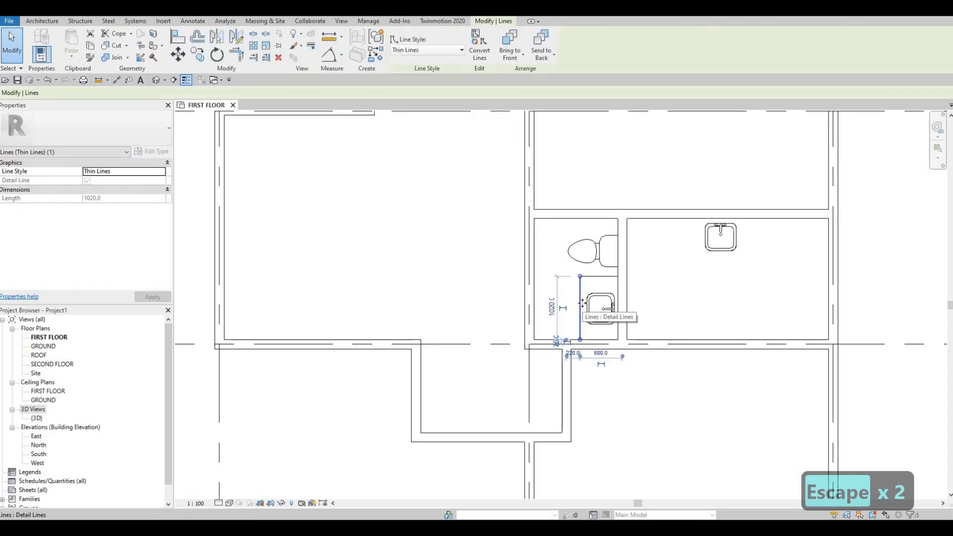
pyautogui.press('Right')
pyautogui.press('Right')
pyautogui.press('Escape')
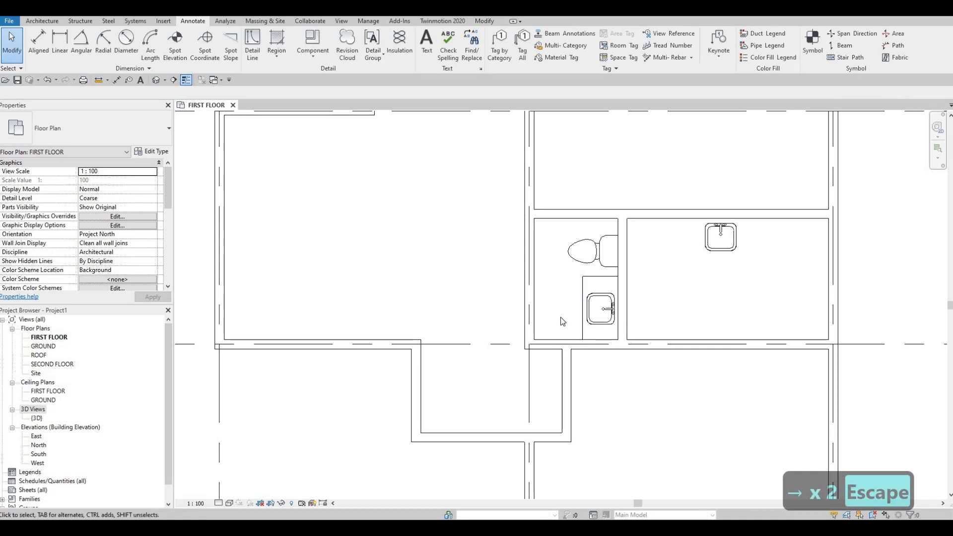
# Extend the lower end of the interior wall on grid 2 through the recess to its bottom wall.
pyautogui.scroll(-3, 561, 317)
pyautogui.scroll(2, 549, 299)
pyautogui.press('Escape')
pyautogui.click(550, 328)
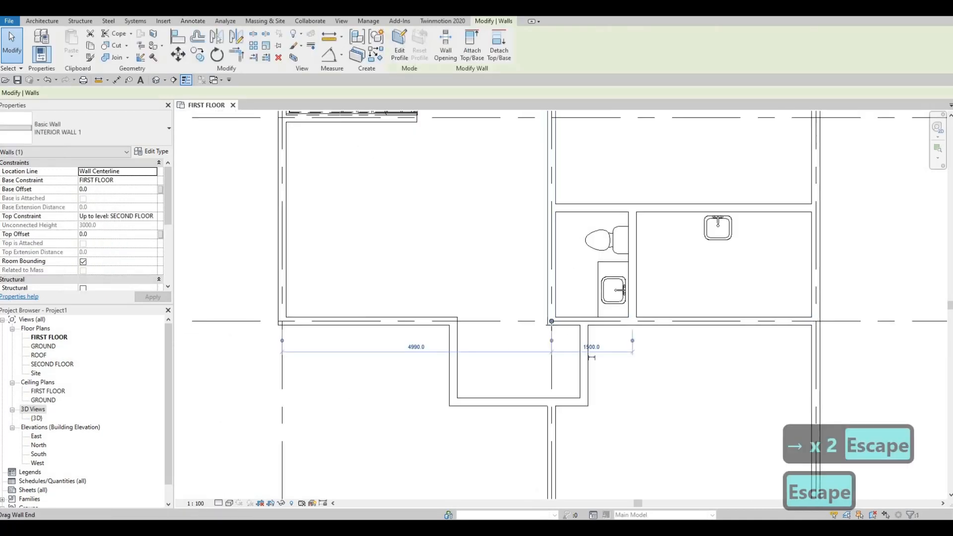
pyautogui.moveTo(550, 327); pyautogui.dragTo(551, 397)
pyautogui.press('Escape')
pyautogui.press('Escape')
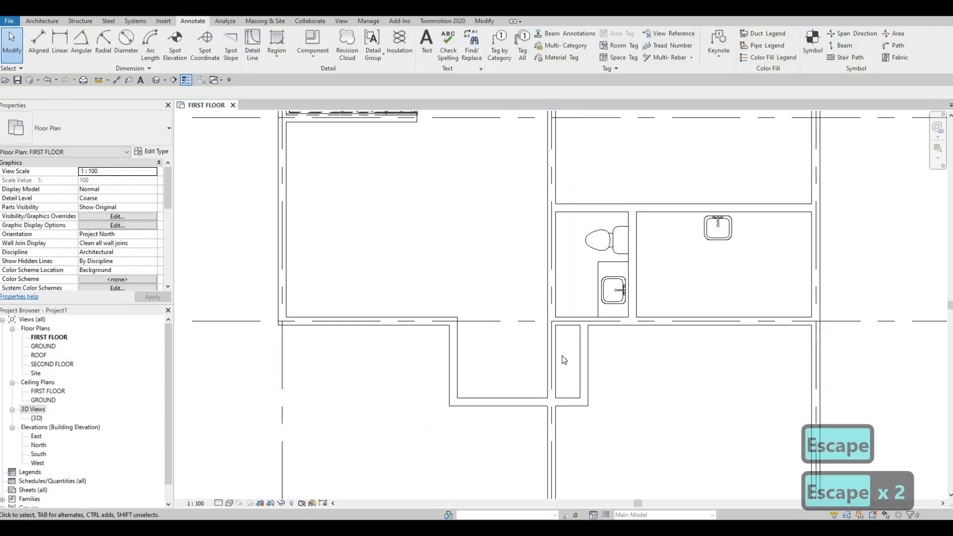
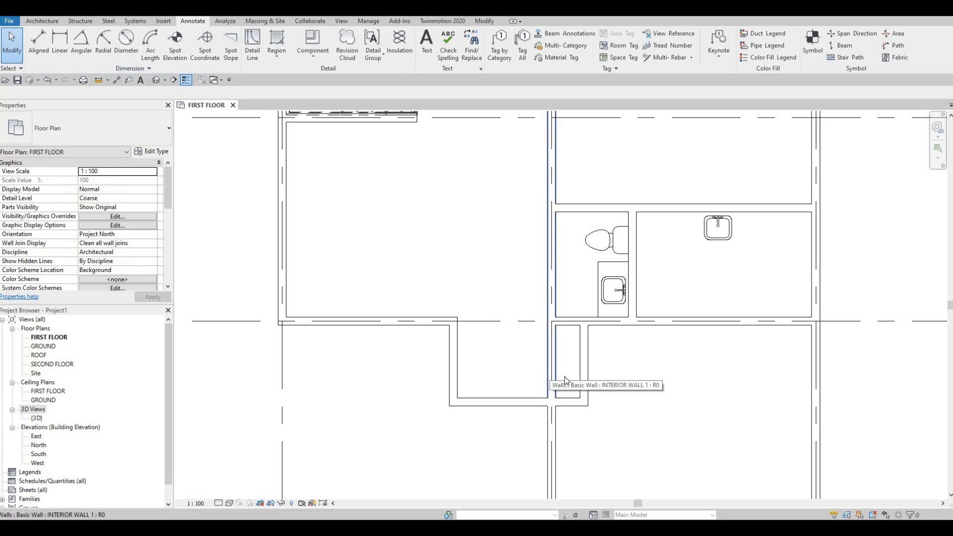
pyautogui.scroll(3, 570, 362)
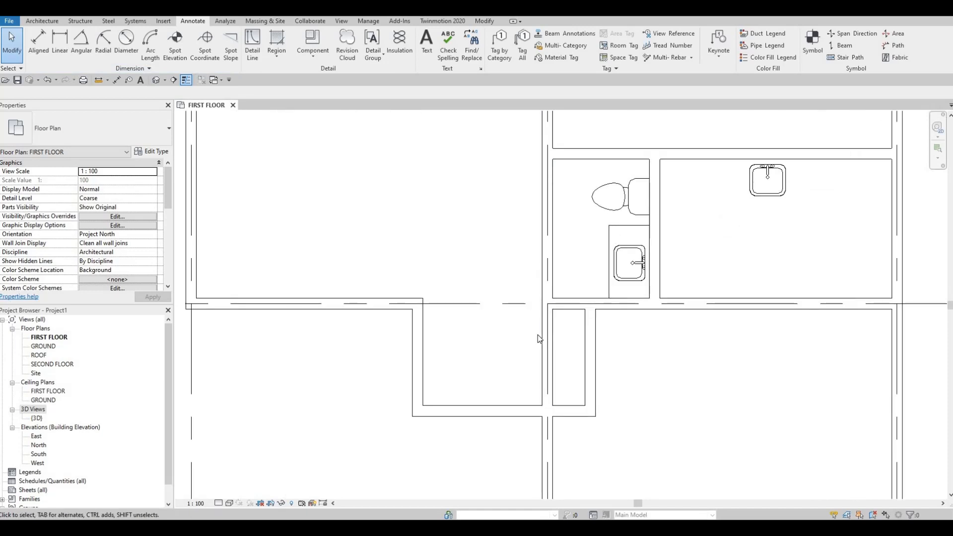
pyautogui.moveTo(561, 354); pyautogui.dragTo(561, 385, button='middle')
pyautogui.scroll(-1, 561, 385)
pyautogui.moveTo(565, 317); pyautogui.dragTo(562, 344, button='middle')
pyautogui.scroll(-1, 562, 344)
pyautogui.moveTo(463, 129); pyautogui.dragTo(456, 141, button='middle')
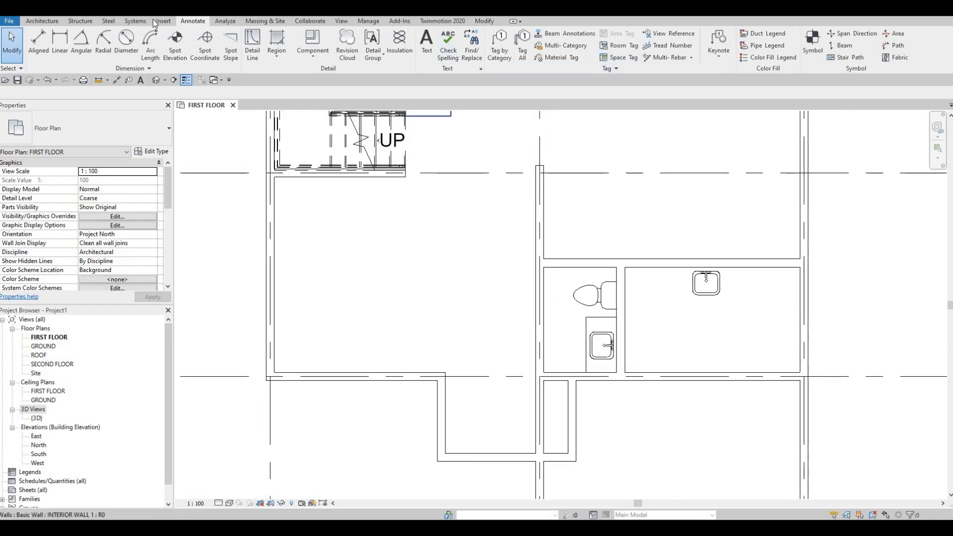
# Load the M_Washer_Dryer_Combo family from the Metric Library's Specialty Equipment > Domestic > Mid-Range folder.
pyautogui.click(163, 21)
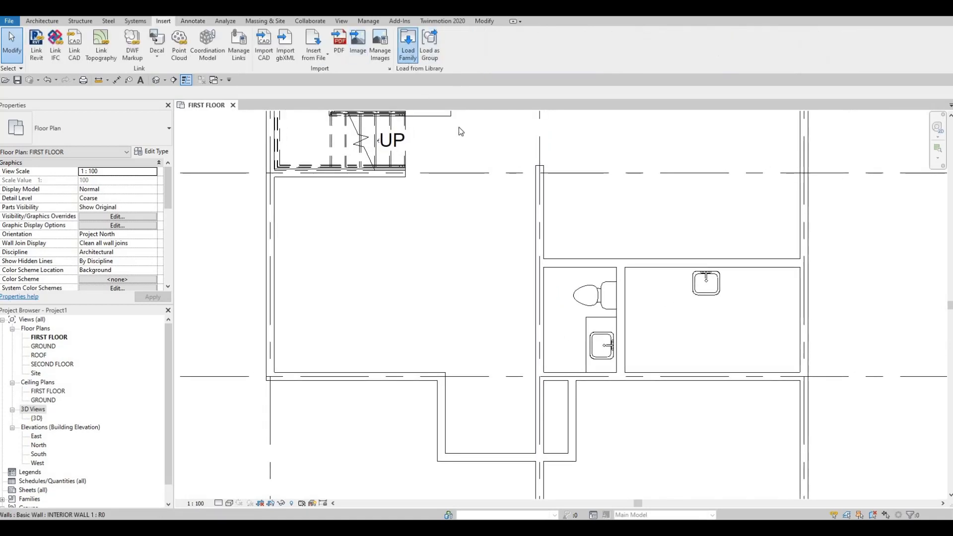
pyautogui.click(776, 80)
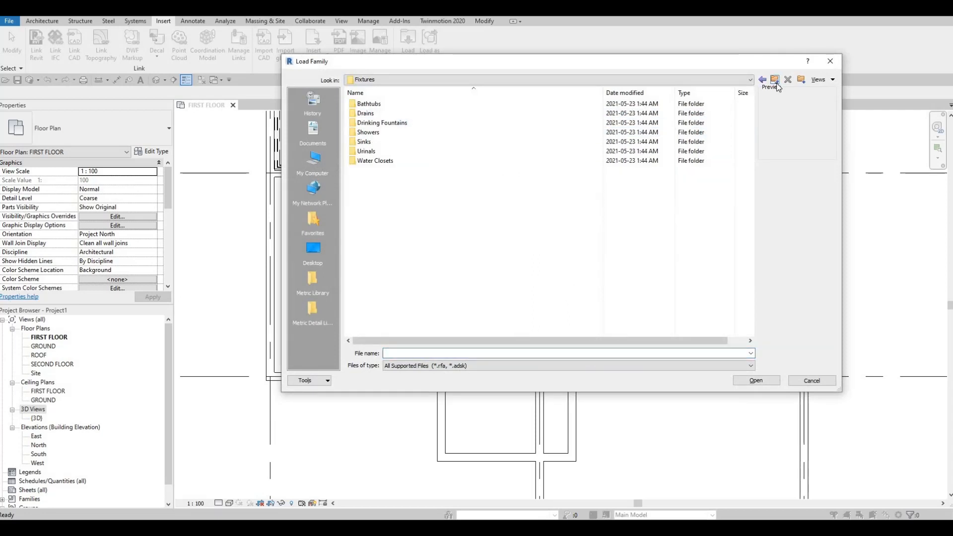
pyautogui.click(775, 79)
pyautogui.click(775, 80)
pyautogui.click(775, 79)
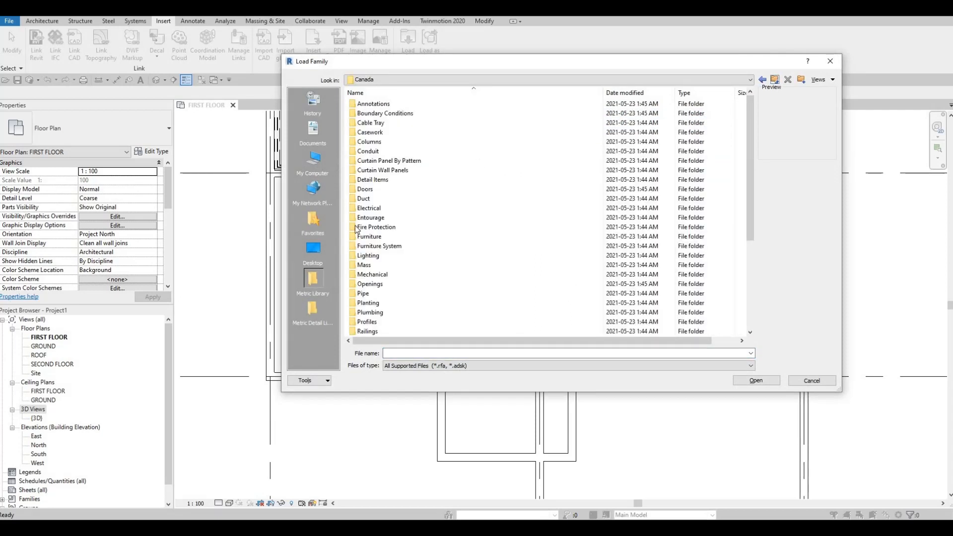
pyautogui.scroll(-4, 404, 276)
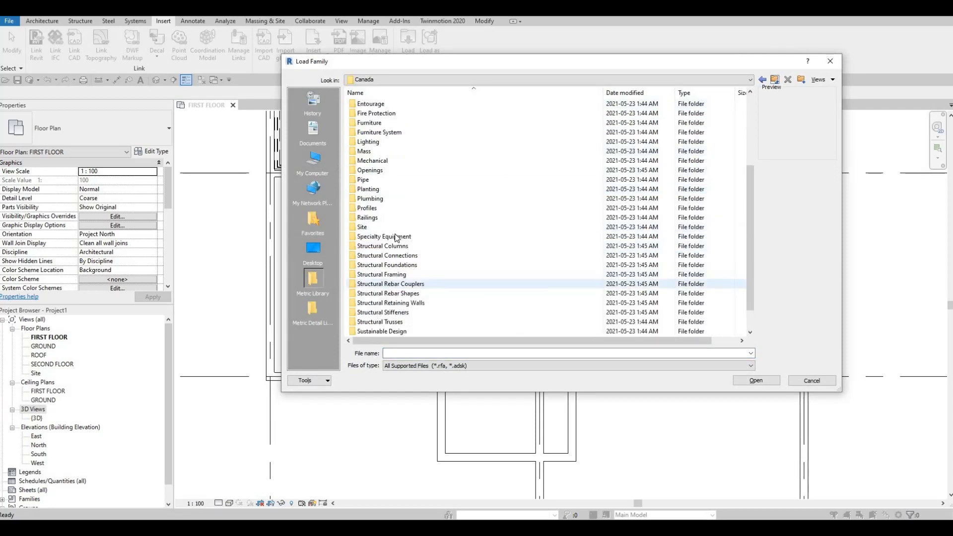
pyautogui.doubleClick(392, 238)
pyautogui.doubleClick(375, 113)
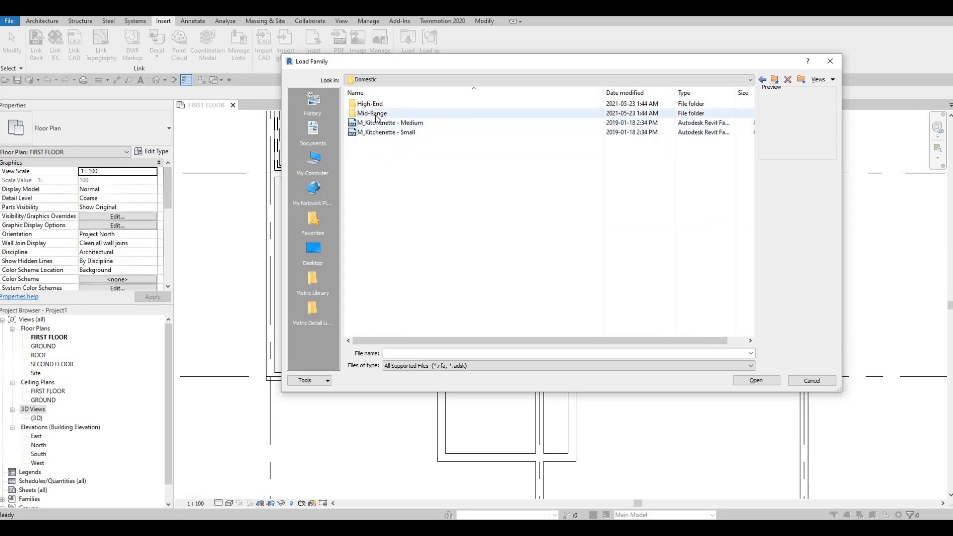
pyautogui.doubleClick(373, 114)
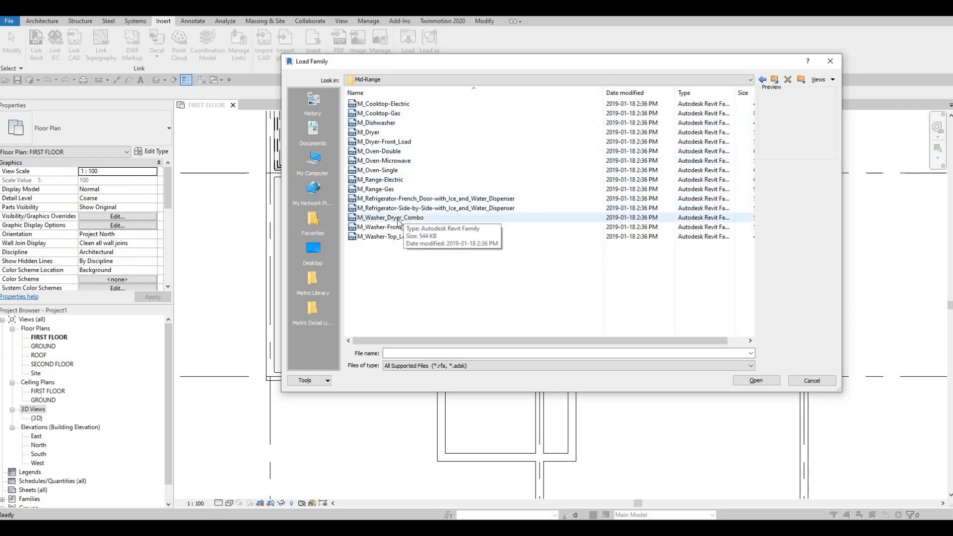
pyautogui.click(403, 217)
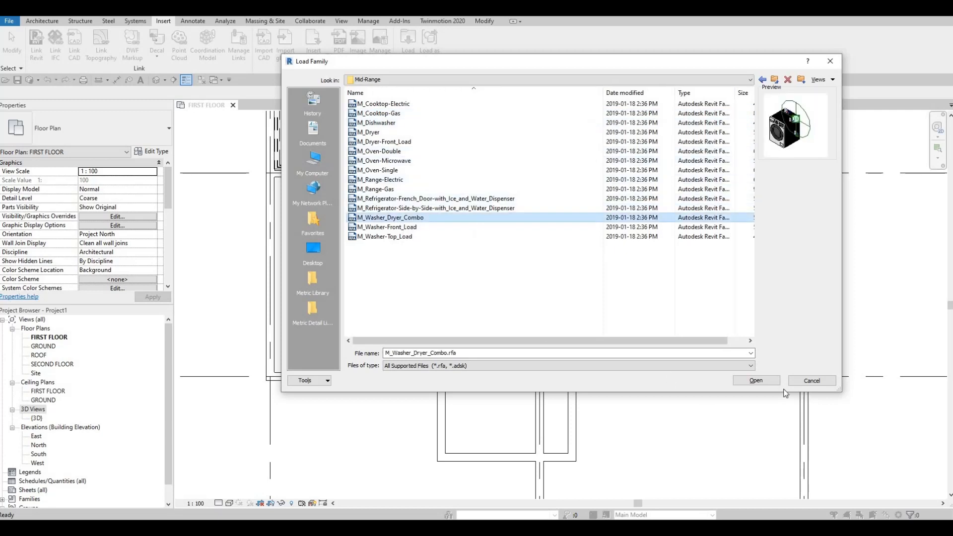
pyautogui.click(756, 380)
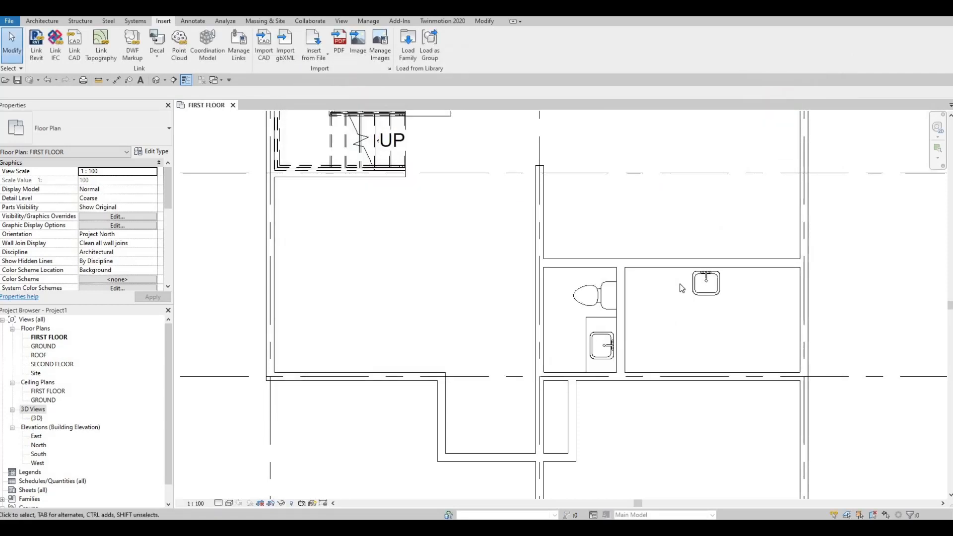
# Place a 600mm M_Washer_Dryer_Combo in the room right of the bathroom partition, near its upper-left corner with its back to the upper wall.
pyautogui.press('c')
pyautogui.press('m')
pyautogui.scroll(3, 645, 268)
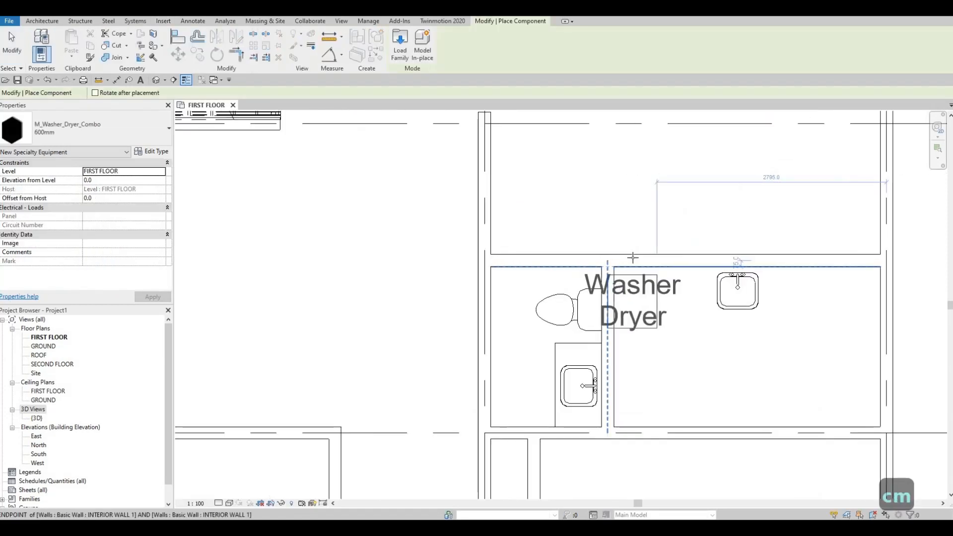
pyautogui.scroll(2, 636, 258)
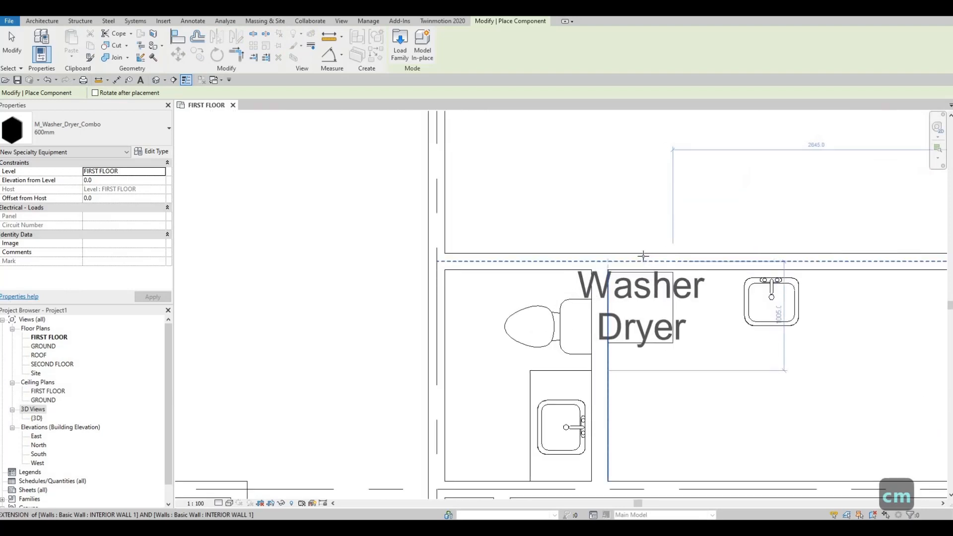
pyautogui.scroll(1, 644, 257)
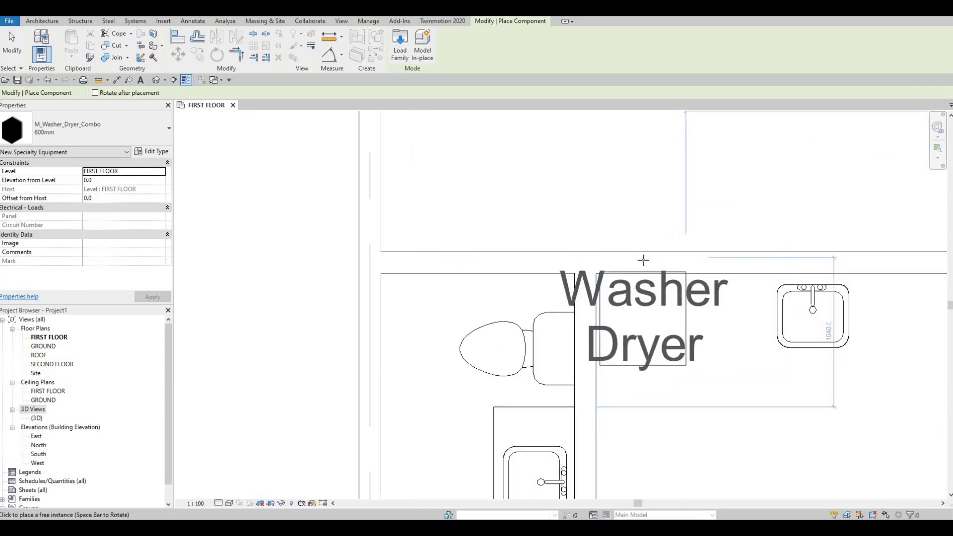
pyautogui.click(644, 265)
pyautogui.press('Escape')
pyautogui.press('Escape')
pyautogui.press('Escape')
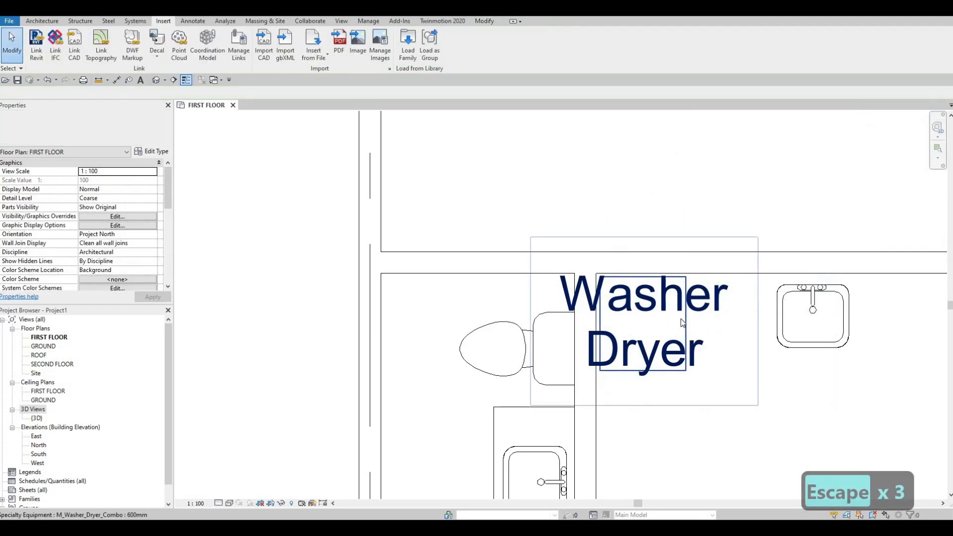
# Turn off Show Label in the type properties of the placed washer-dryer.
pyautogui.click(681, 313)
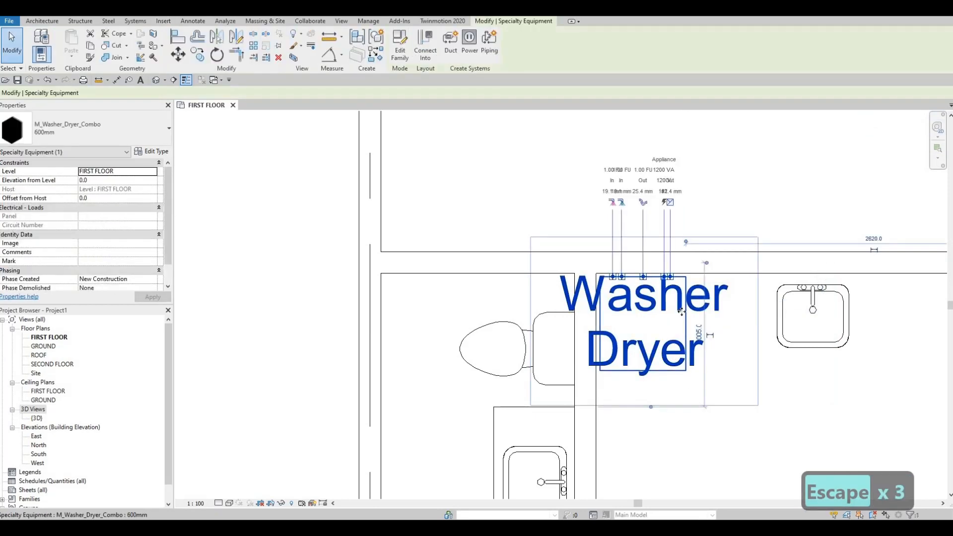
pyautogui.click(153, 152)
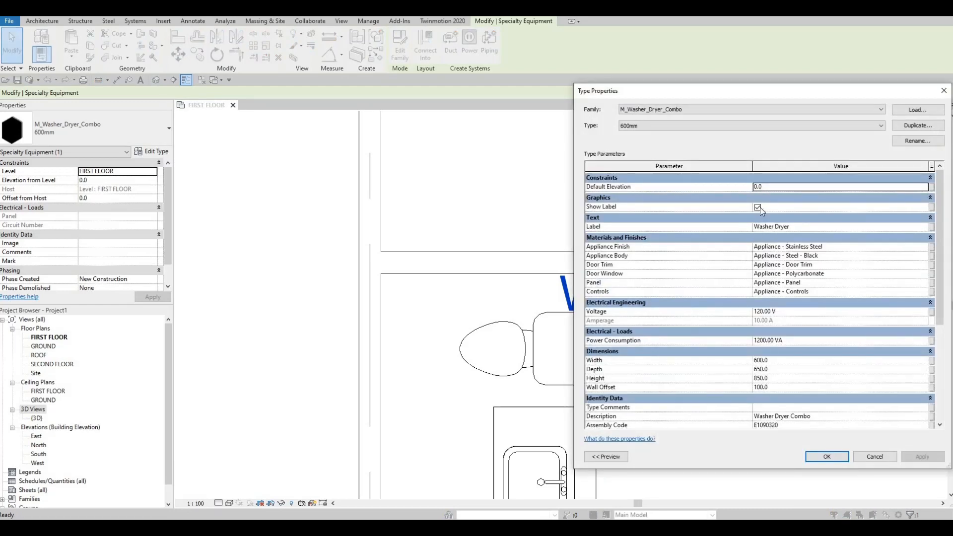
pyautogui.click(759, 208)
pyautogui.click(922, 457)
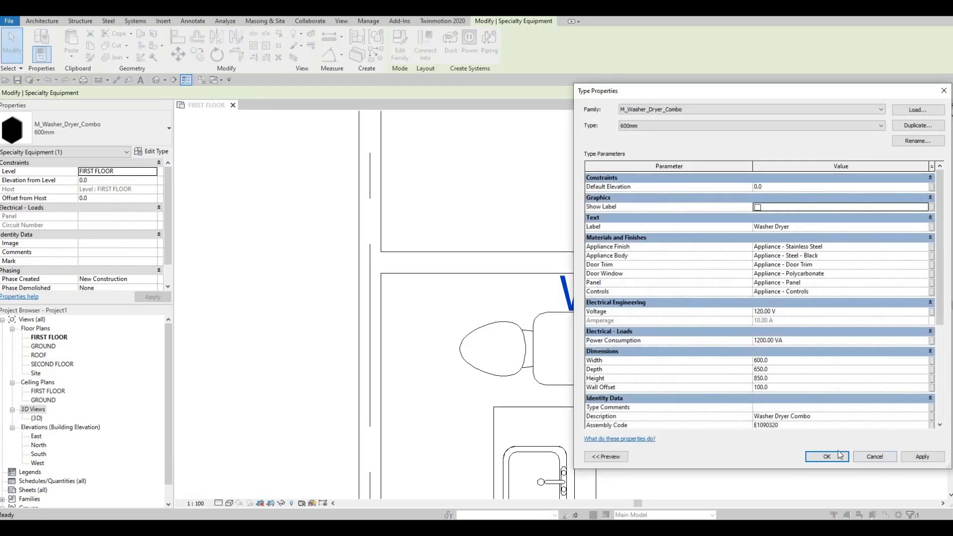
pyautogui.click(825, 456)
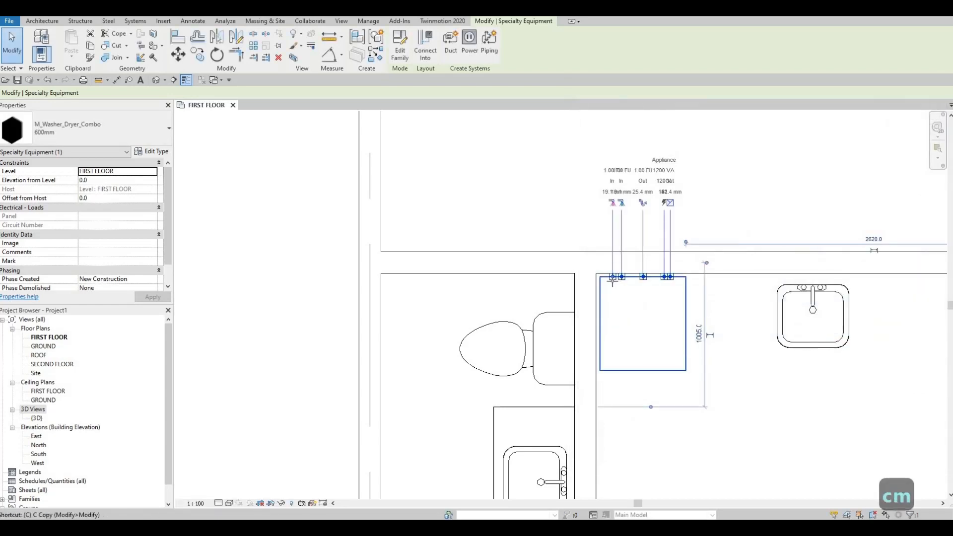
# Create a similar washer-dryer along the upper wall, between the first unit and the sink.
pyautogui.press('c')
pyautogui.press('s')
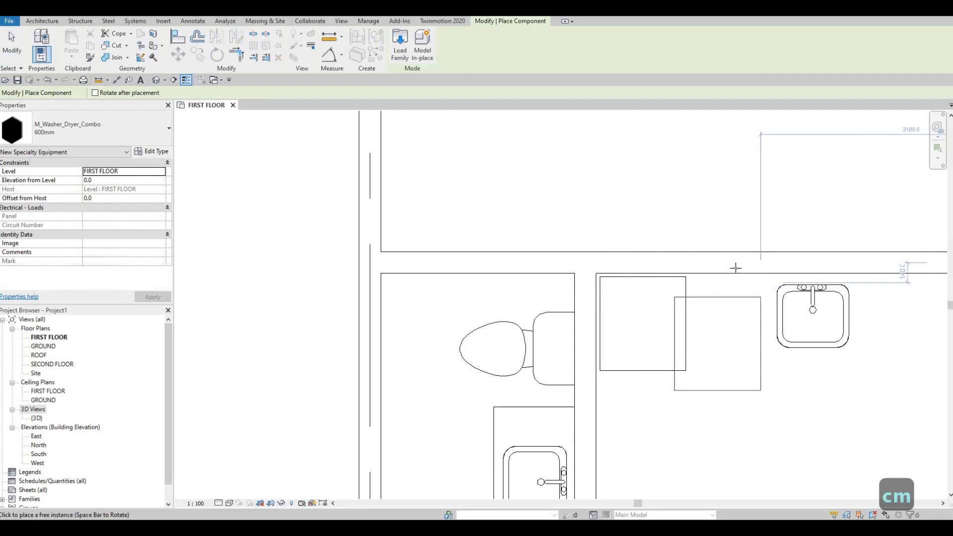
pyautogui.click(734, 270)
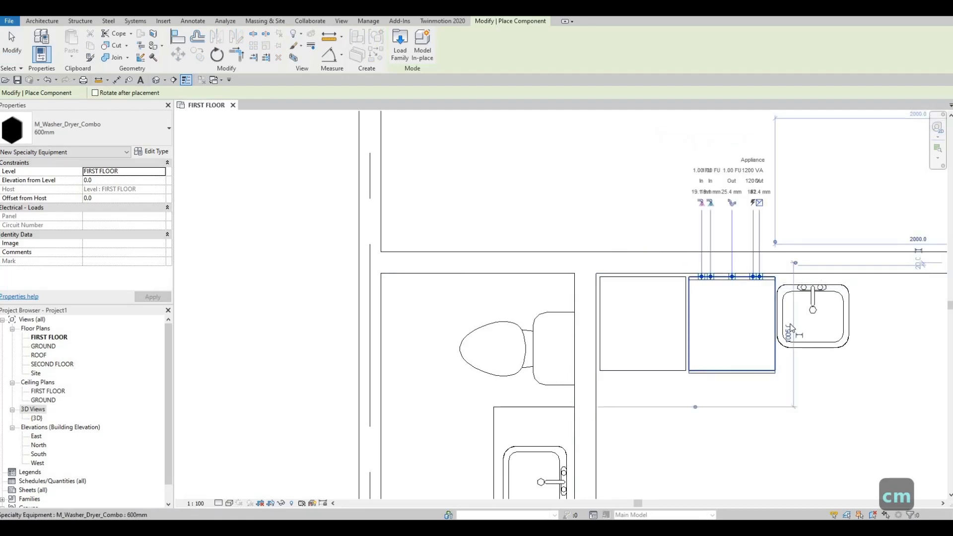
pyautogui.press('Escape')
pyautogui.press('Escape')
pyautogui.press('Escape')
# Move the first washer-dryer by its upper-left corner into the inner corner of the partition and upper wall.
pyautogui.scroll(-1, 754, 327)
pyautogui.scroll(-2, 549, 274)
pyautogui.moveTo(640, 296); pyautogui.dragTo(541, 281, button='middle')
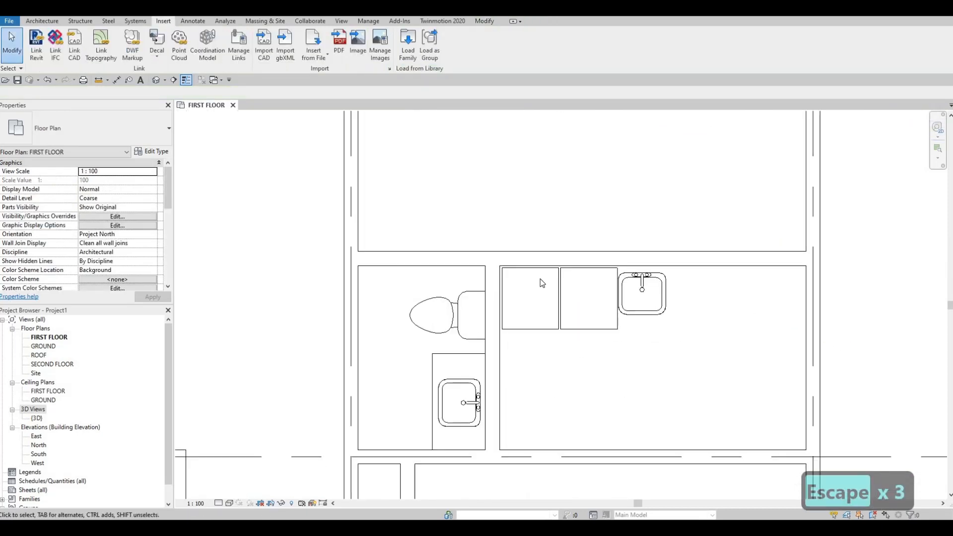
pyautogui.scroll(5, 541, 280)
pyautogui.click(543, 284)
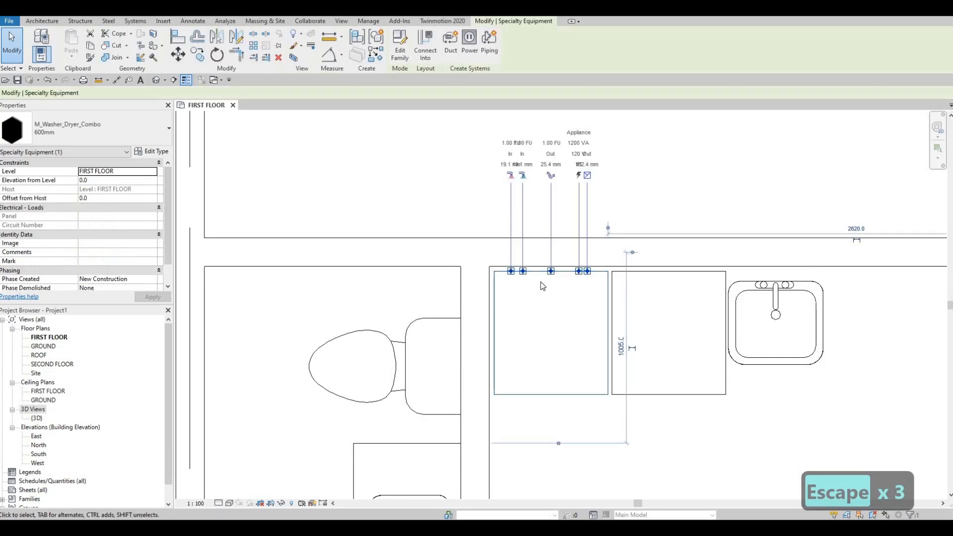
pyautogui.press('m')
pyautogui.press('v')
pyautogui.scroll(2, 494, 277)
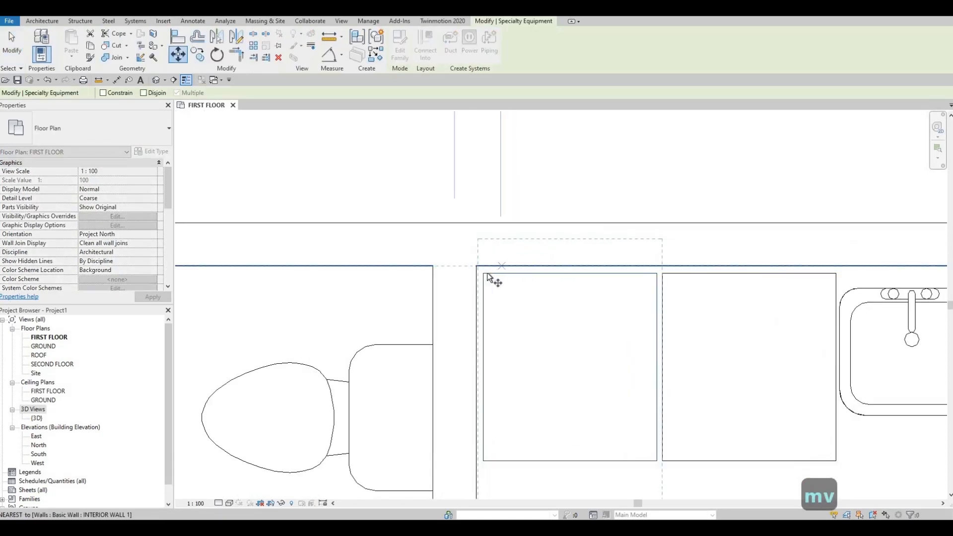
pyautogui.click(484, 273)
pyautogui.click(477, 266)
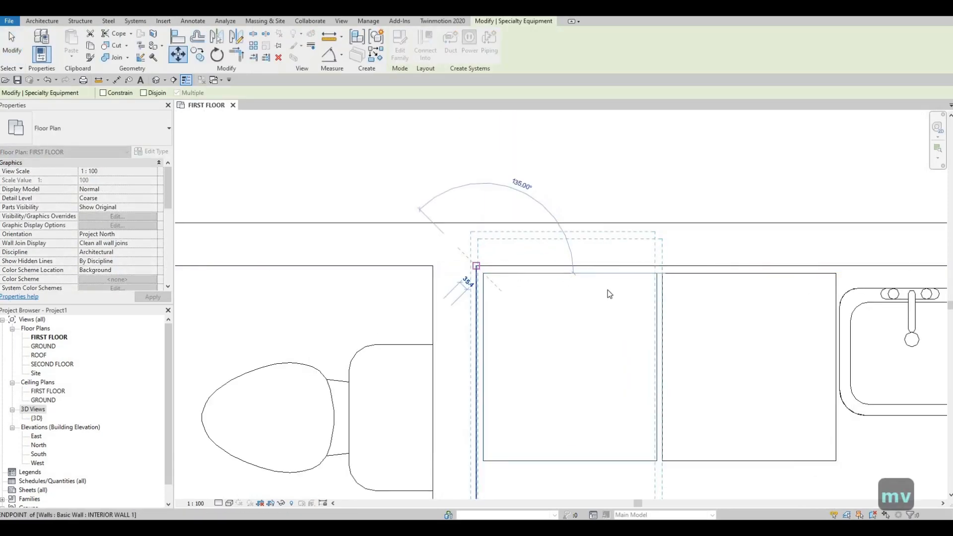
pyautogui.press('Escape')
pyautogui.press('Escape')
# Move the second washer-dryer by its upper-left corner onto the first unit's upper-right corner.
pyautogui.click(664, 285)
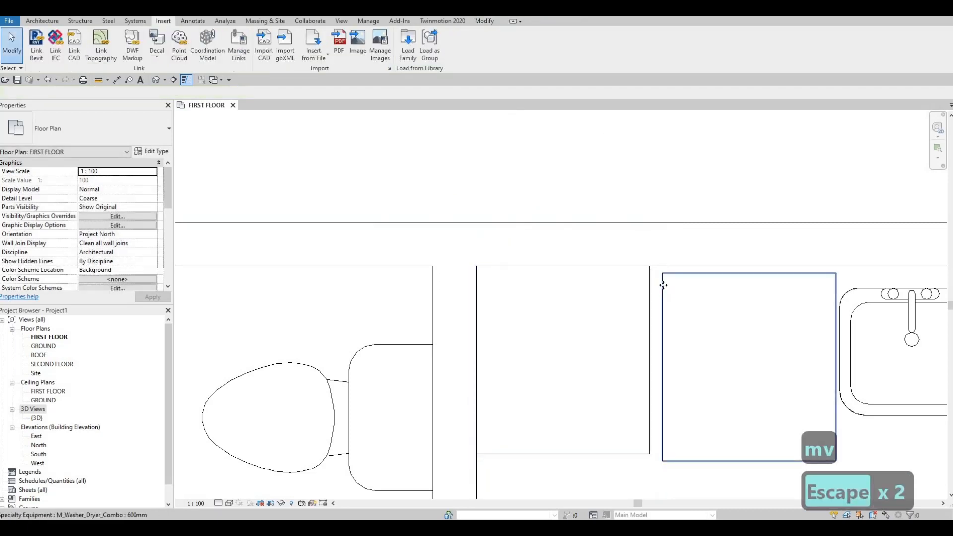
pyautogui.press('m')
pyautogui.press('v')
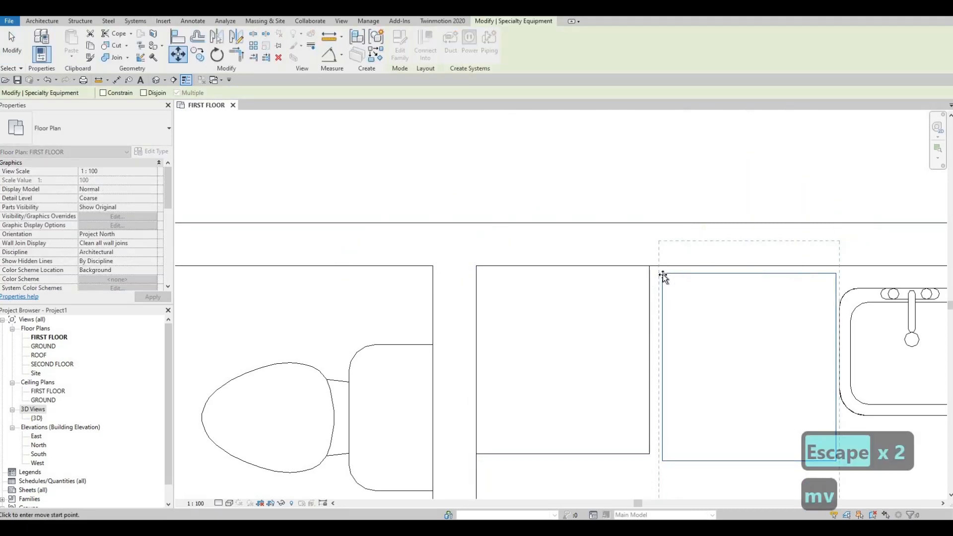
pyautogui.click(655, 268)
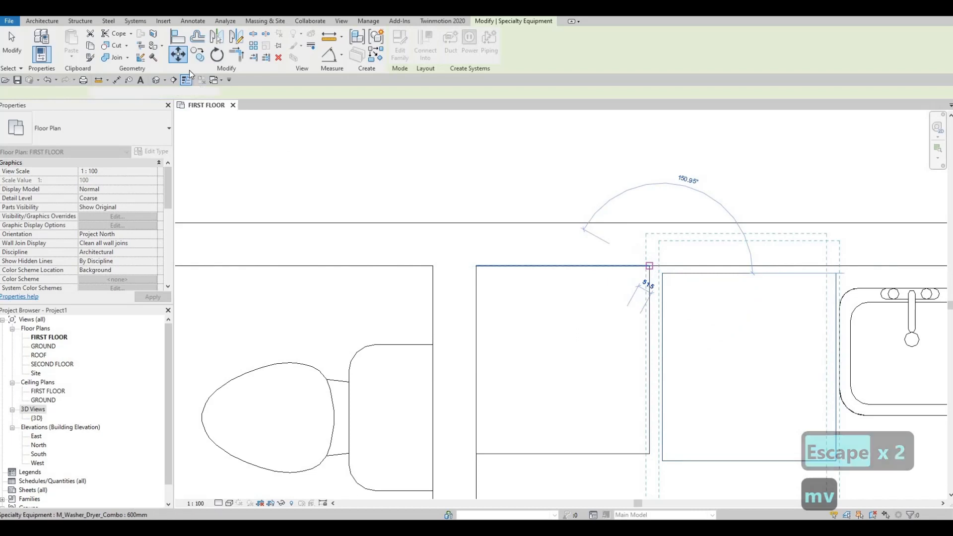
pyautogui.click(649, 266)
pyautogui.scroll(-5, 662, 325)
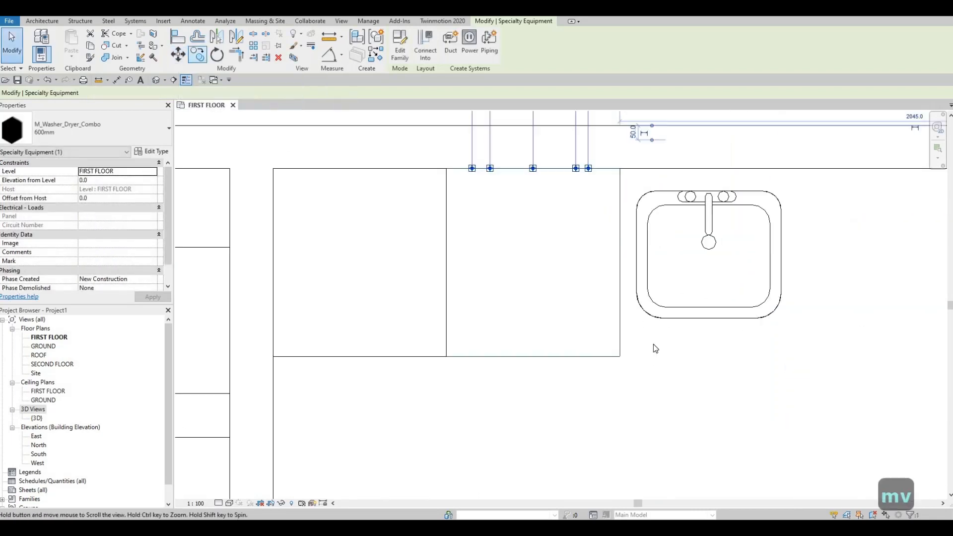
pyautogui.press('Escape')
# Shift the sink beside the washer-dryers right along the upper wall to about 1080 mm from the right exterior wall.
pyautogui.click(679, 306)
pyautogui.moveTo(679, 305)
pyautogui.keyDown('ctrl'); pyautogui.mouseDown()
pyautogui.moveTo(681, 292)
pyautogui.moveTo(693, 298)
pyautogui.mouseUp(); pyautogui.keyUp('ctrl')
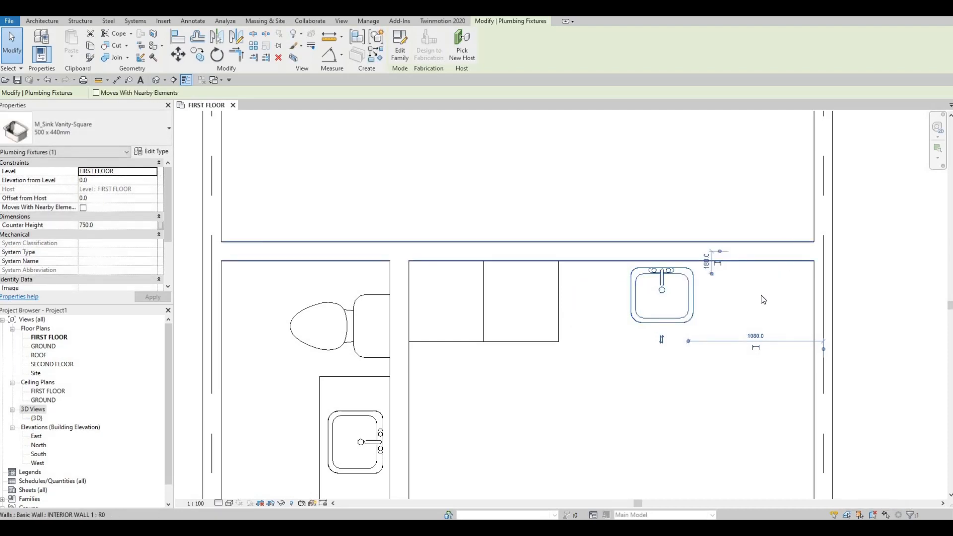
pyautogui.scroll(-2, 811, 413)
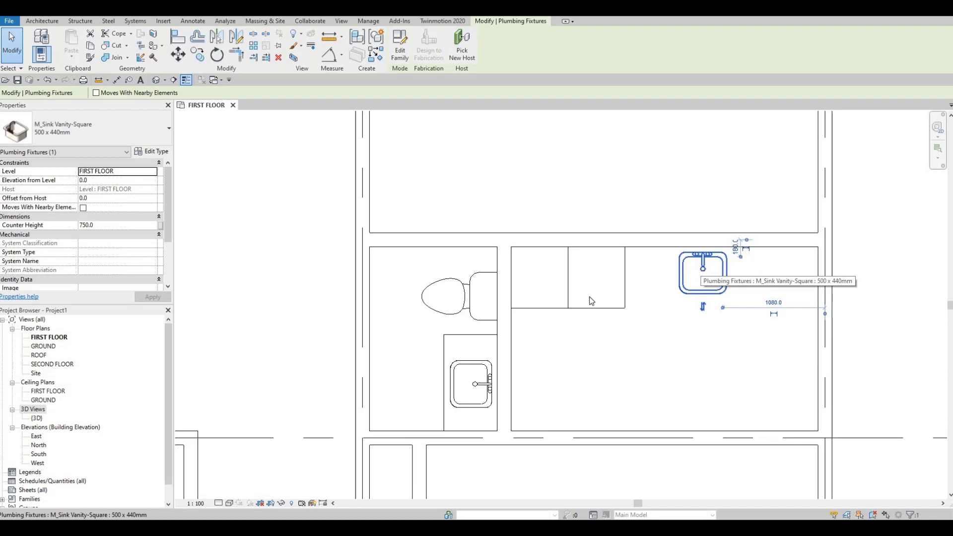
# Outline a counter about 605 mm deep with Thin Lines detail lines, from the partition across the washer-dryers to just past the sink and up to the wall.
pyautogui.click(446, 339)
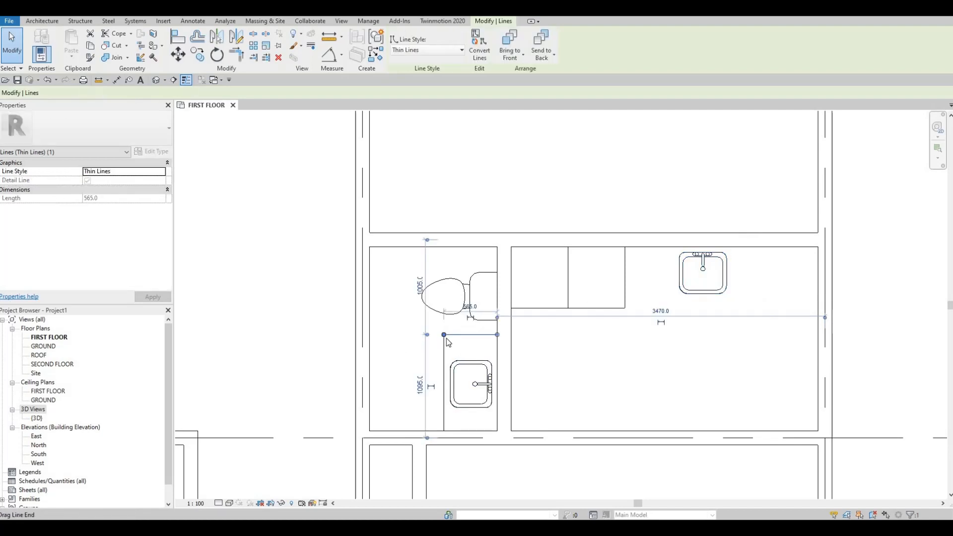
pyautogui.press('c')
pyautogui.press('d')
pyautogui.press('l')
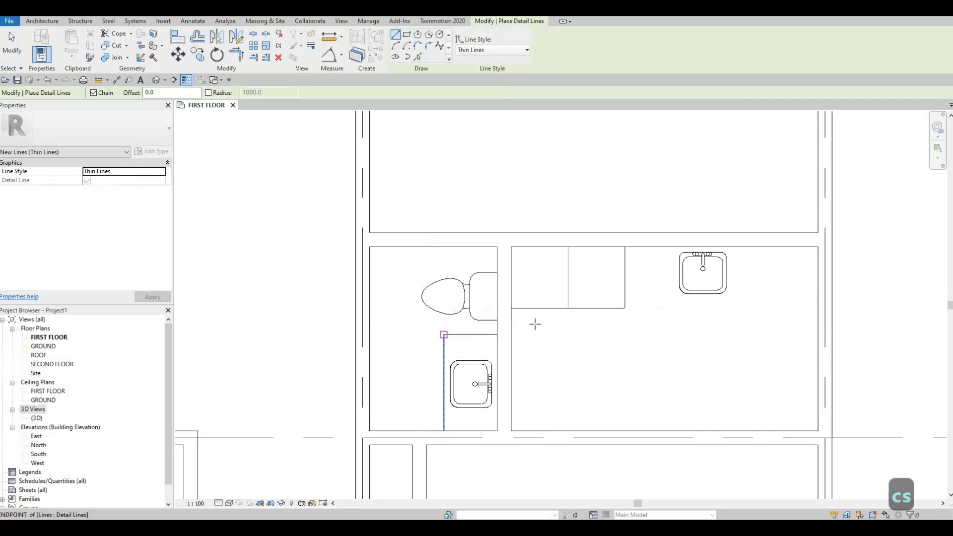
pyautogui.click(510, 307)
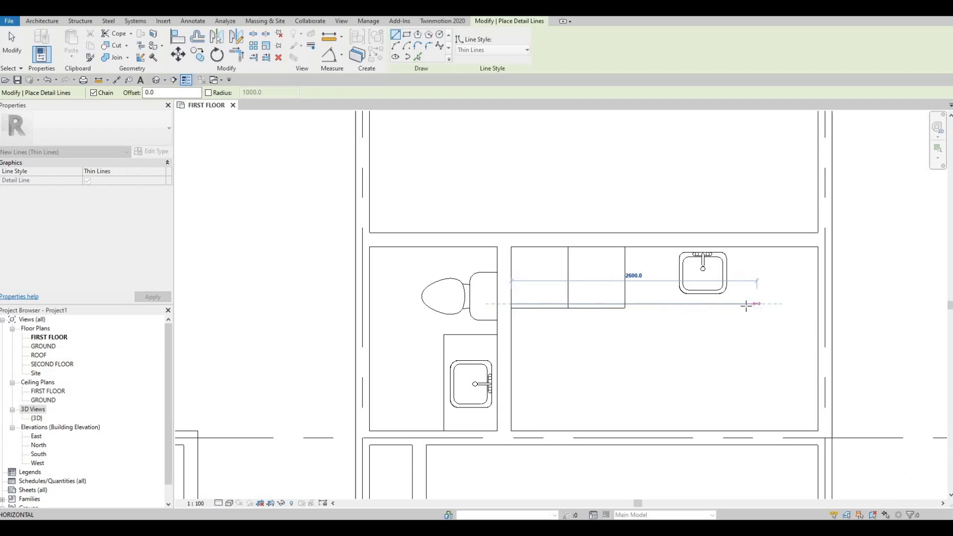
pyautogui.click(745, 260)
pyautogui.click(746, 247)
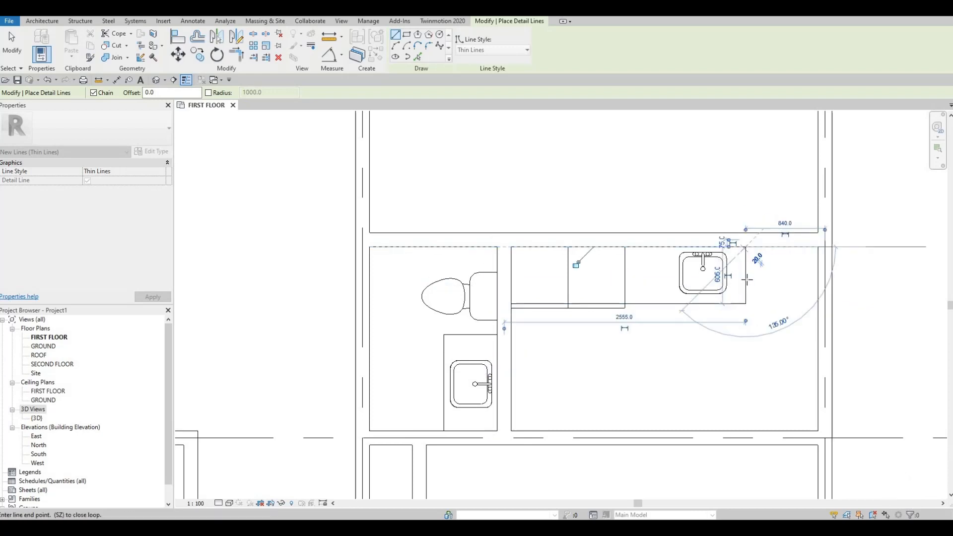
pyautogui.press('Escape')
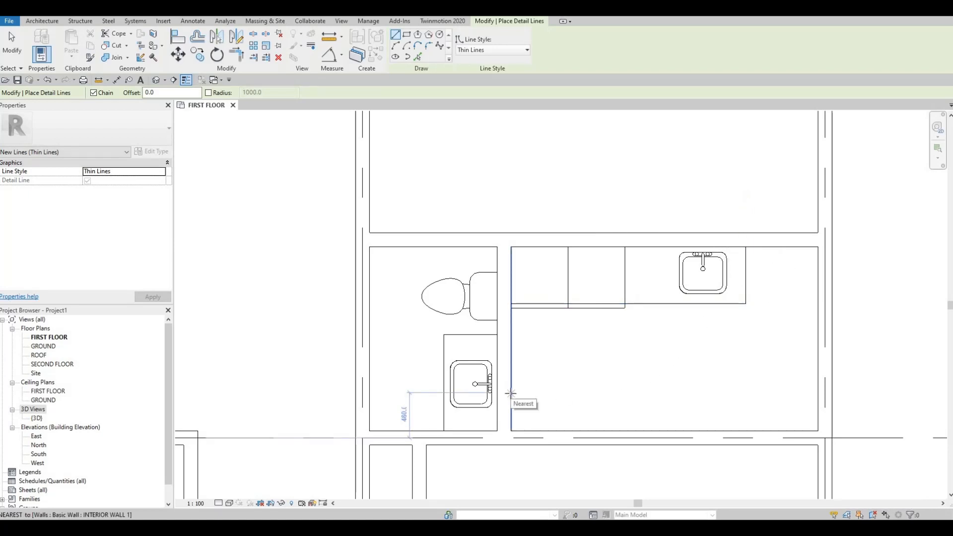
# Draw a horizontal detail line about 3245 mm long across the laundry room, from partition to exterior wall, about 480 mm above the lower wall's grid line.
pyautogui.click(581, 397)
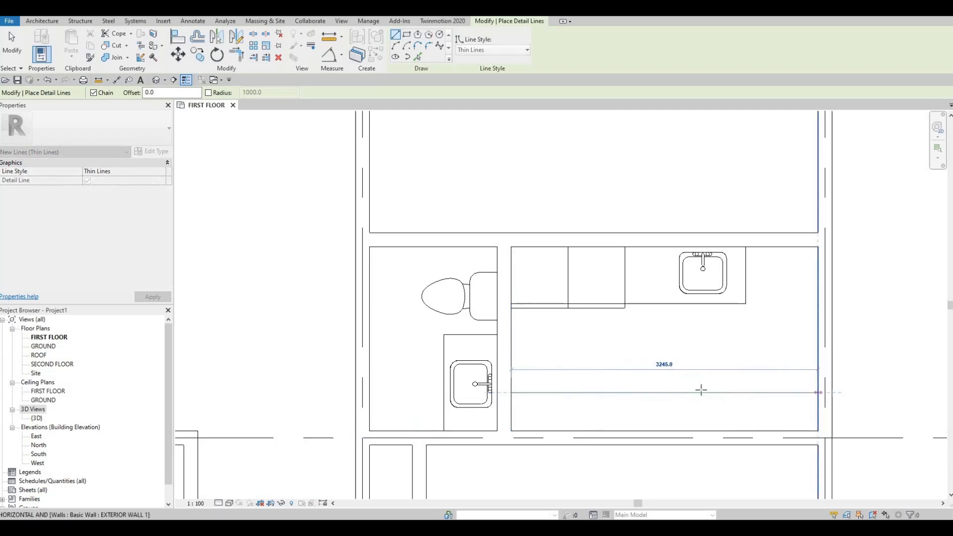
pyautogui.click(819, 393)
pyautogui.press('Escape')
pyautogui.press('Escape')
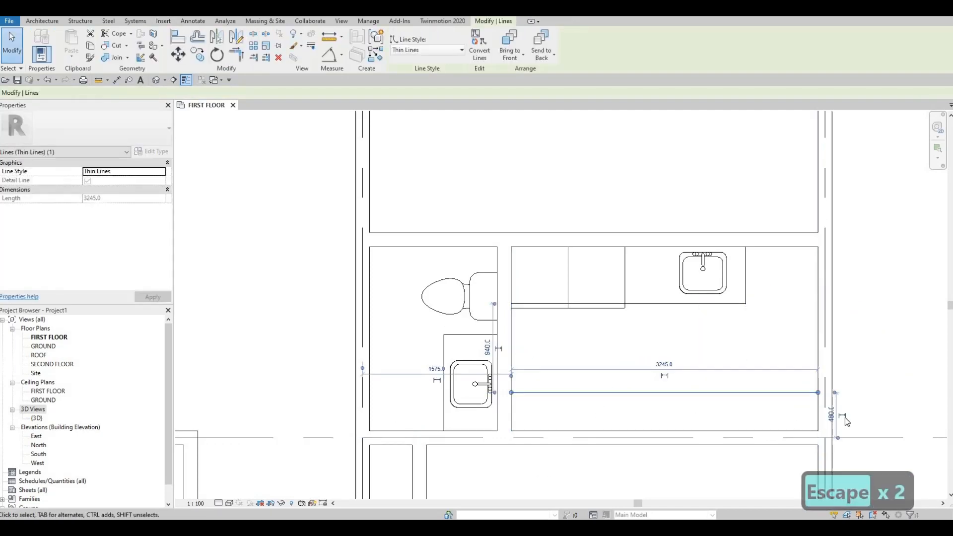
# Set the laundry room's horizontal detail line to 500 mm above the lower wall's grid line.
pyautogui.click(832, 416)
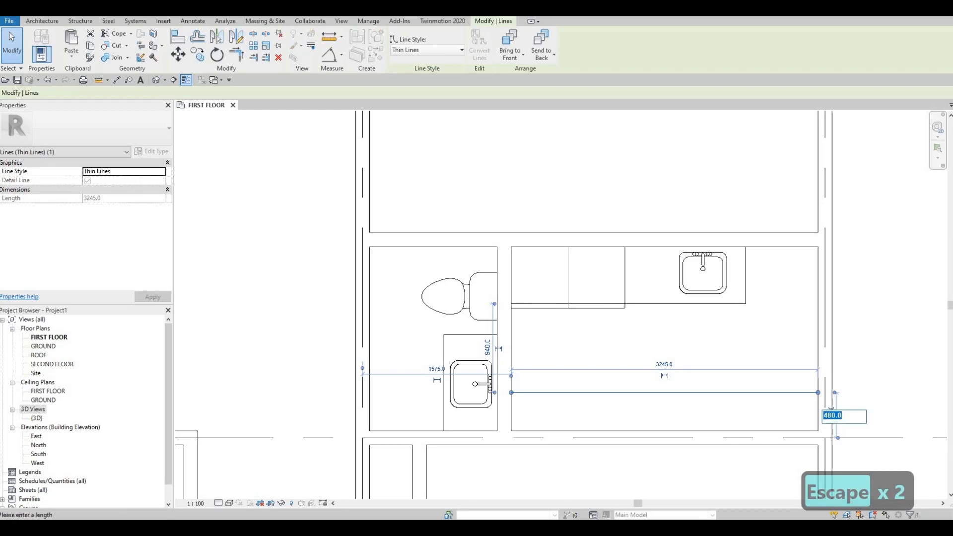
pyautogui.write('500')
pyautogui.press('Return')
pyautogui.press('Escape')
pyautogui.press('Escape')
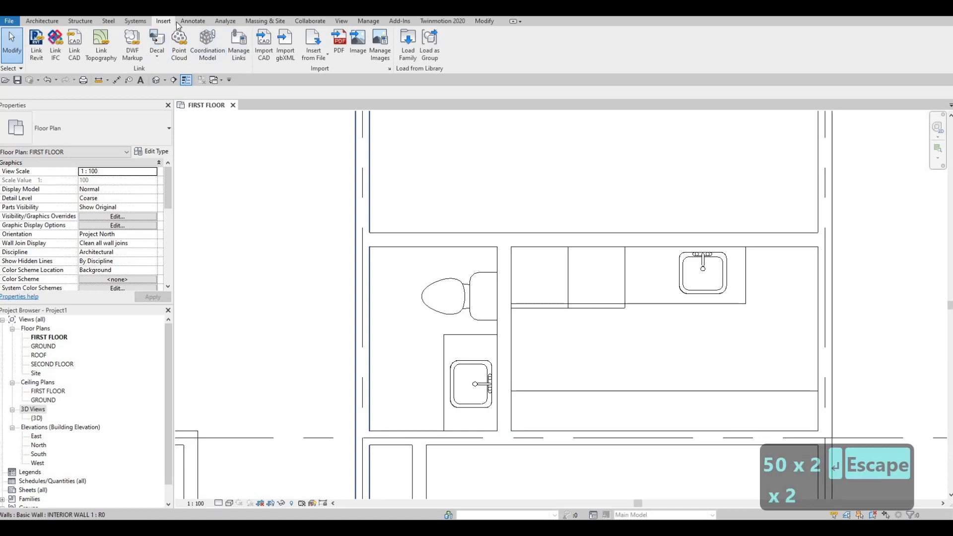
# Draw a <Demolished> style detail line about 3245 mm long across the laundry room, just below the existing horizontal line.
pyautogui.scroll(-1, 205, 60)
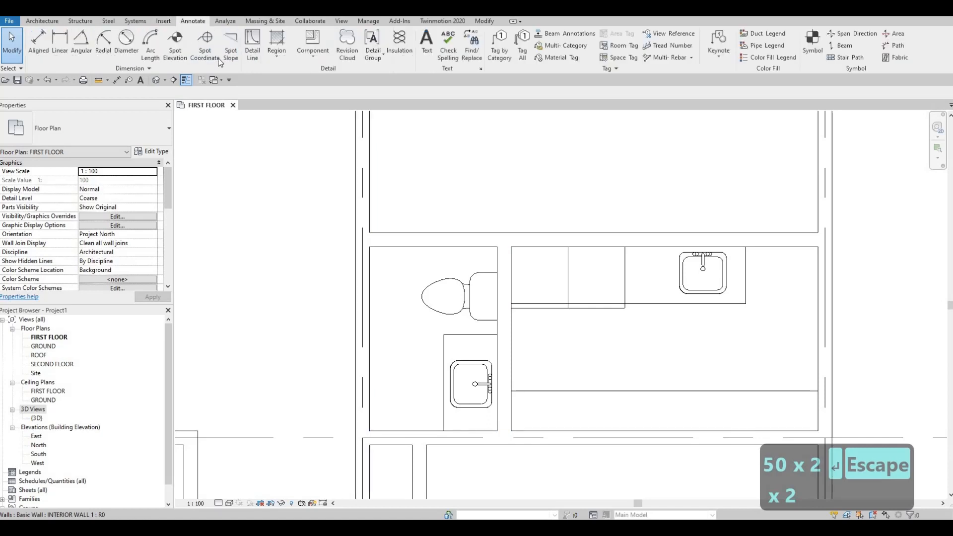
pyautogui.click(252, 43)
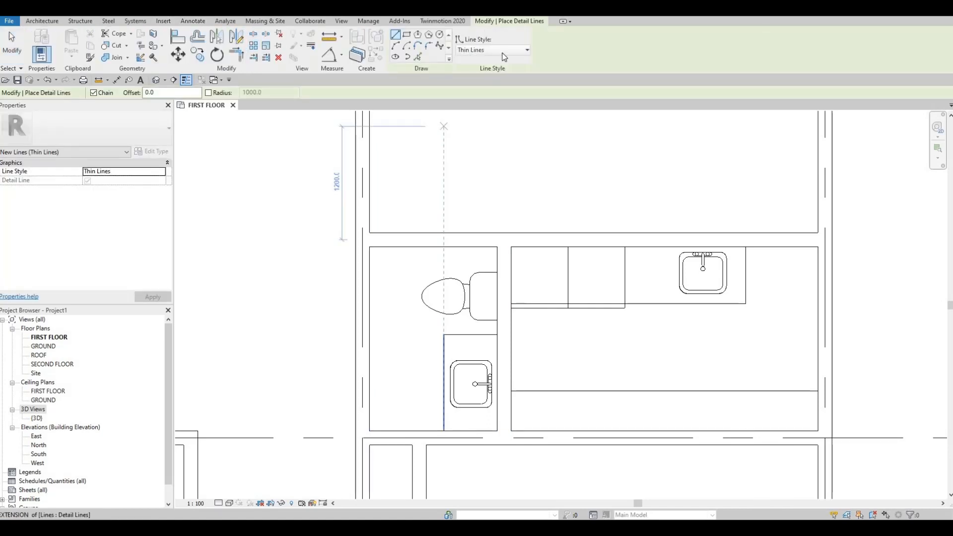
pyautogui.click(516, 49)
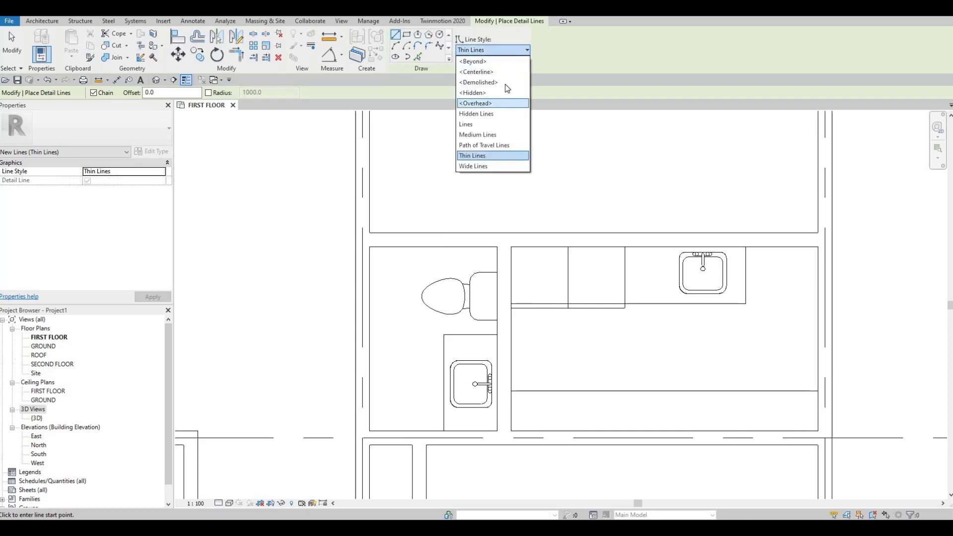
pyautogui.click(591, 384)
pyautogui.scroll(3, 510, 389)
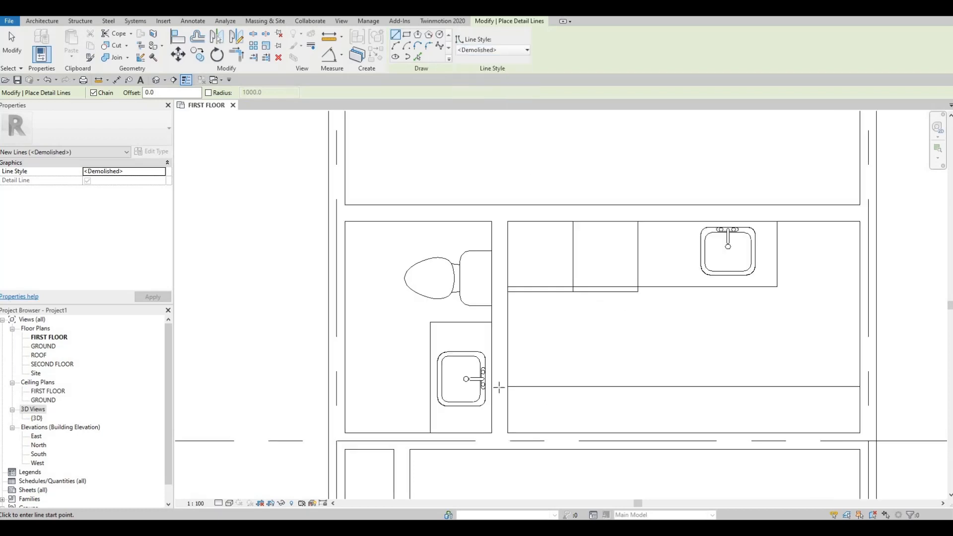
pyautogui.click(501, 387)
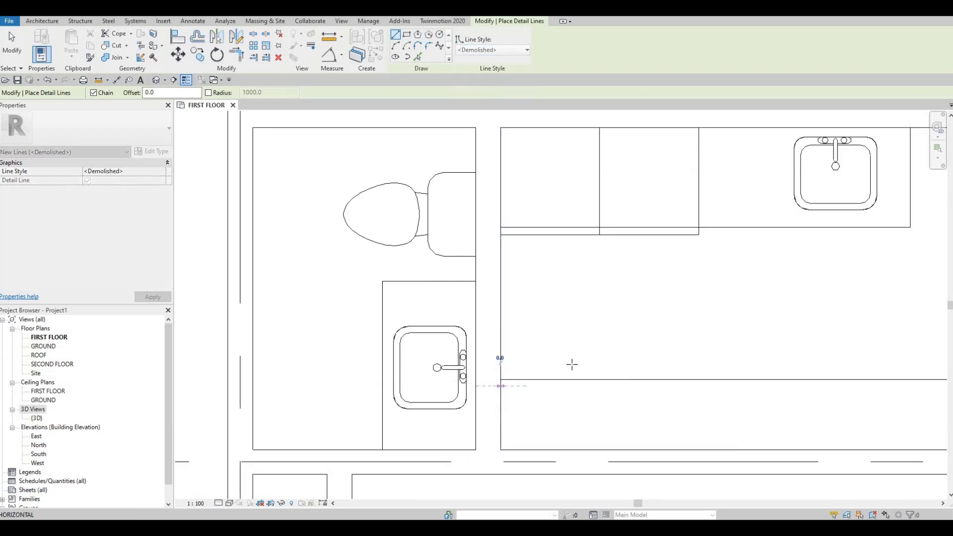
pyautogui.click(831, 365)
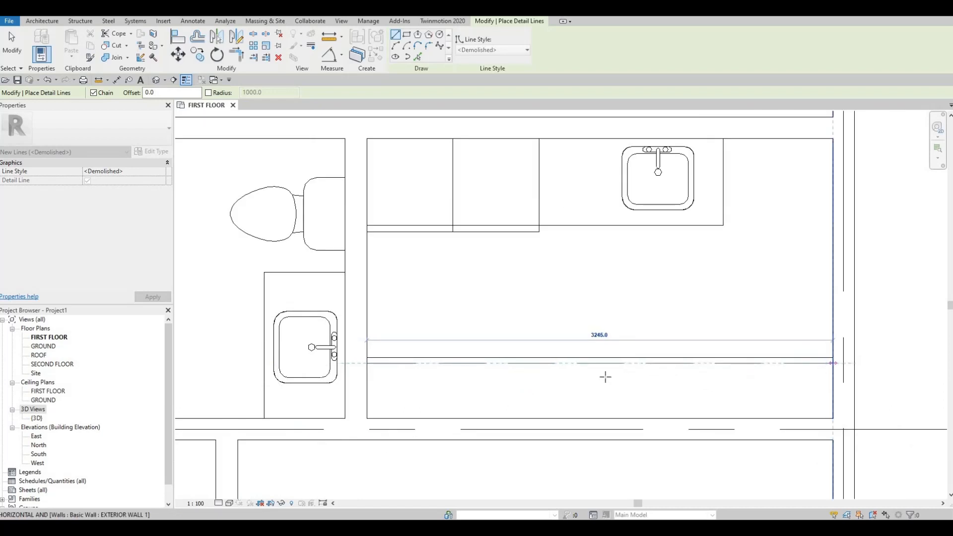
pyautogui.press('Escape')
# Draw a vertical <Demolished> detail line about 1350 mm long through the narrow closet below the bathroom, from wall to wall.
pyautogui.scroll(-3, 614, 327)
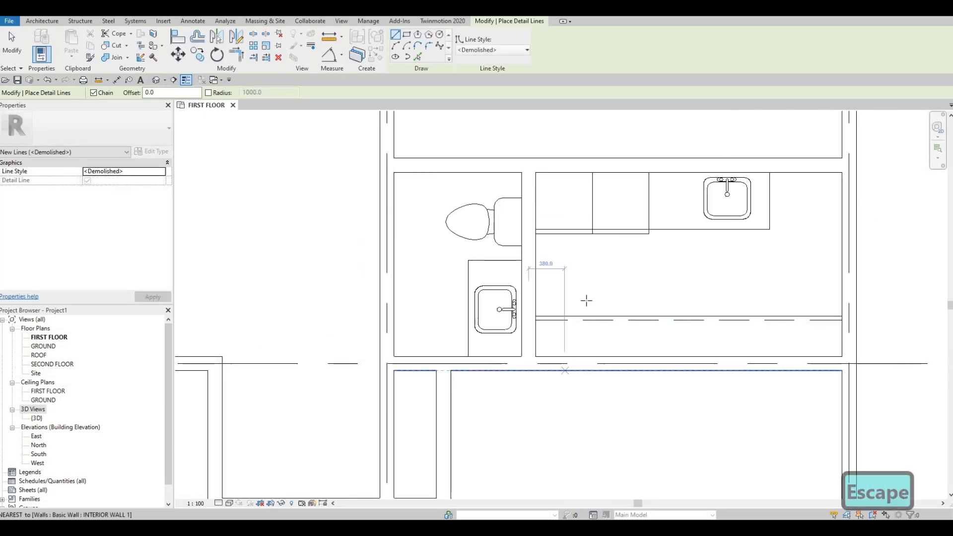
pyautogui.scroll(-1, 585, 300)
pyautogui.moveTo(586, 300); pyautogui.dragTo(617, 241, button='middle')
pyautogui.click(396, 34)
pyautogui.scroll(4, 491, 271)
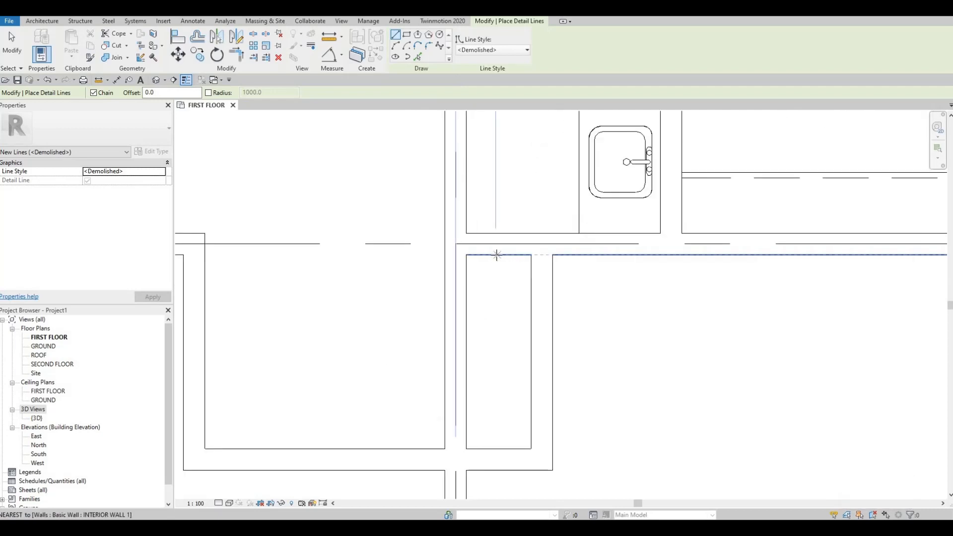
pyautogui.click(496, 254)
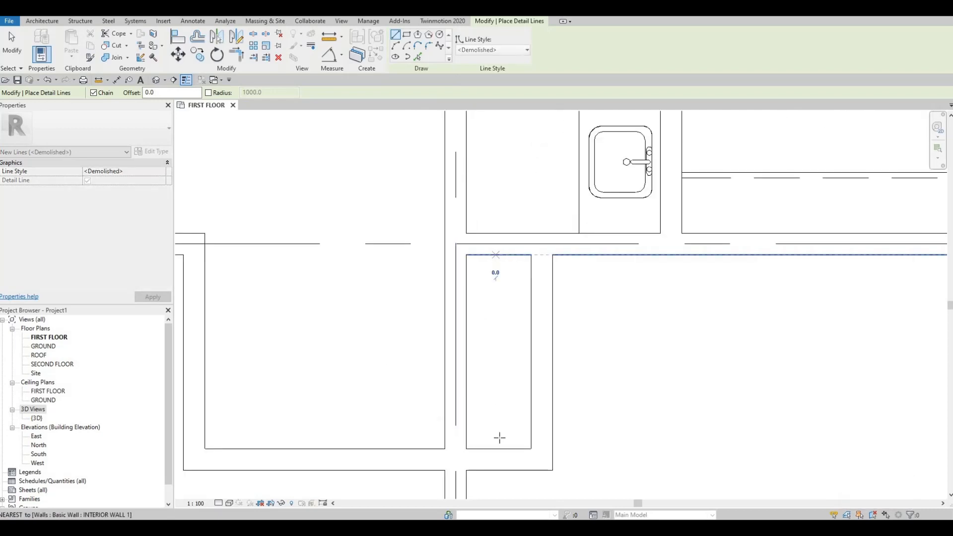
pyautogui.click(501, 449)
pyautogui.press('Escape')
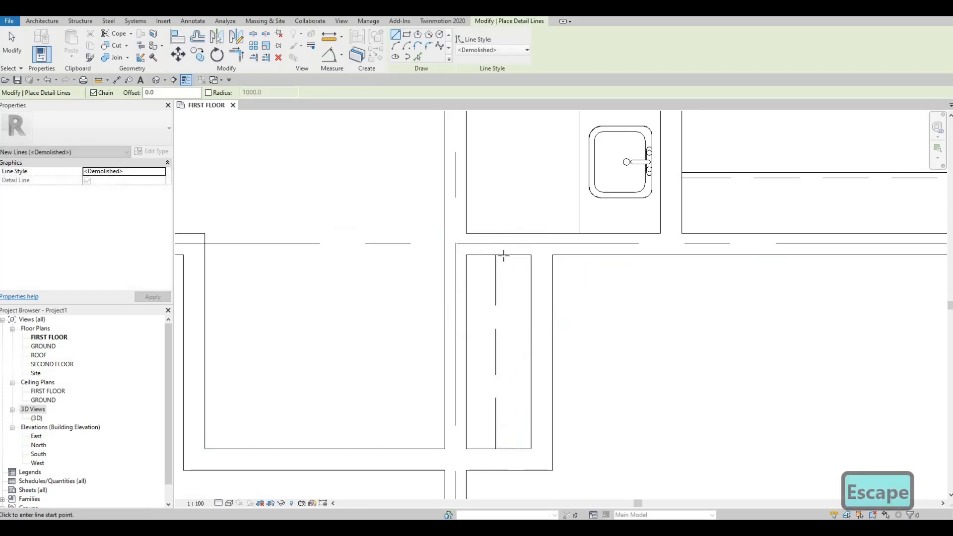
# Draw a second vertical <Demolished> line about 1350 mm long in the closet and nudge it to about 45 mm from the first.
pyautogui.click(504, 255)
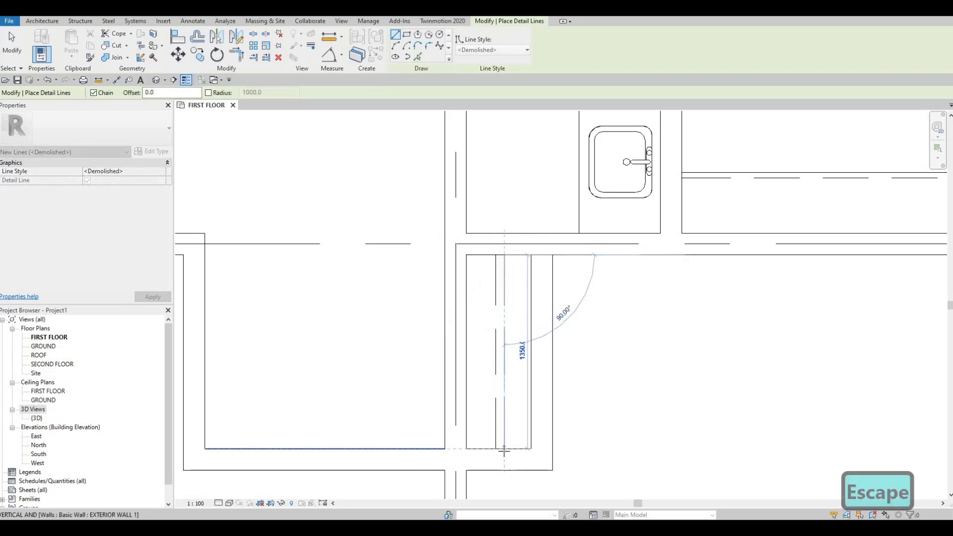
pyautogui.click(503, 425)
pyautogui.press('Escape')
pyautogui.press('Escape')
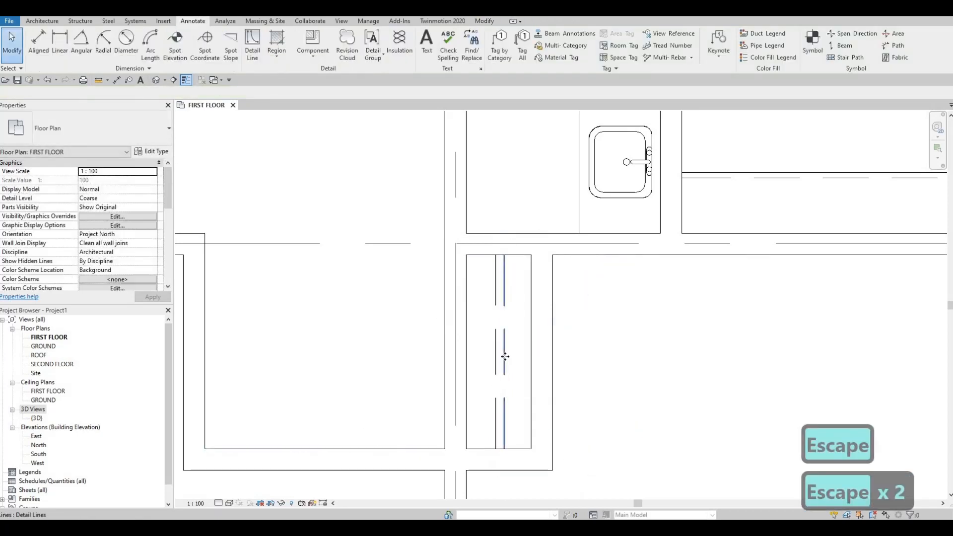
pyautogui.click(504, 357)
pyautogui.press('BackSpace')
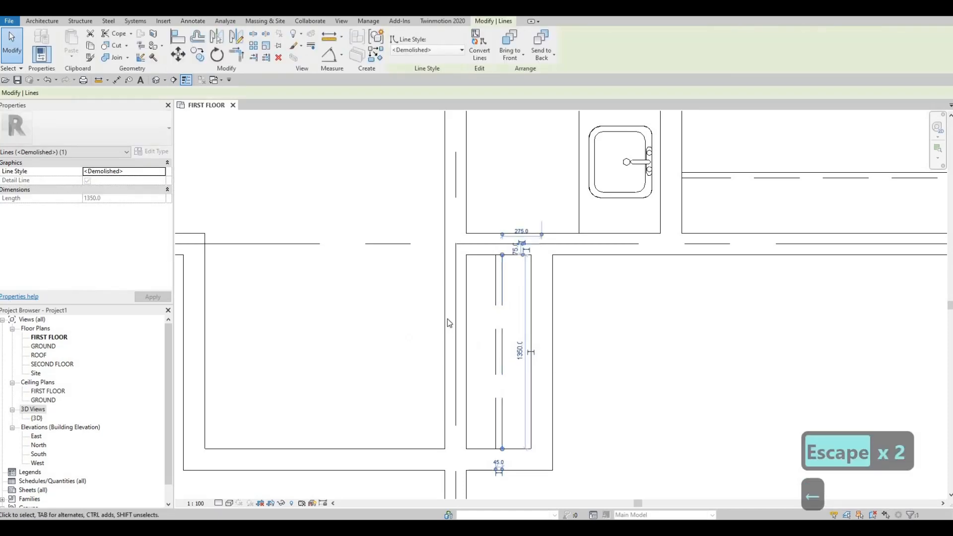
pyautogui.scroll(-2, 475, 338)
pyautogui.press('Escape')
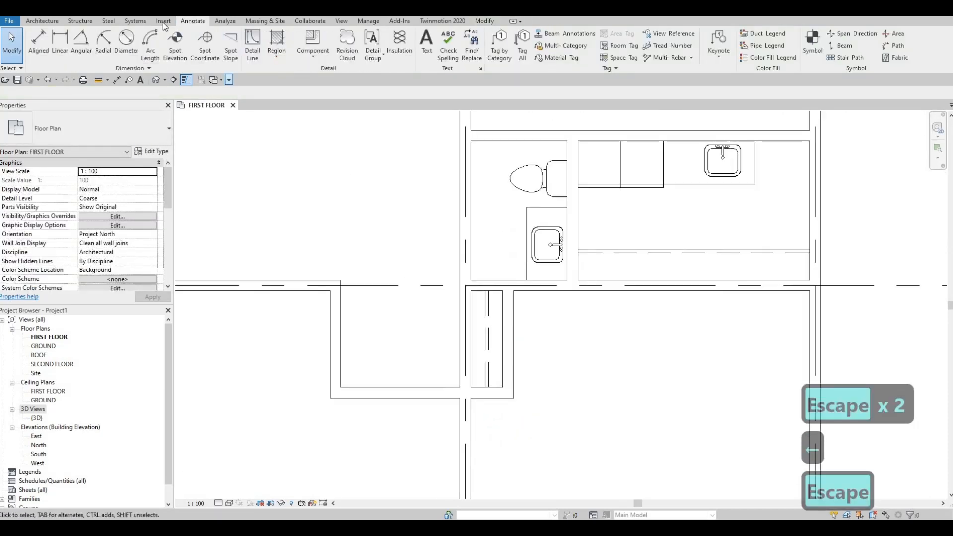
# Open the M_Door-Interior-Double-Sliding-2_Panel-Wood family from the library's residential doors for loading.
pyautogui.click(164, 21)
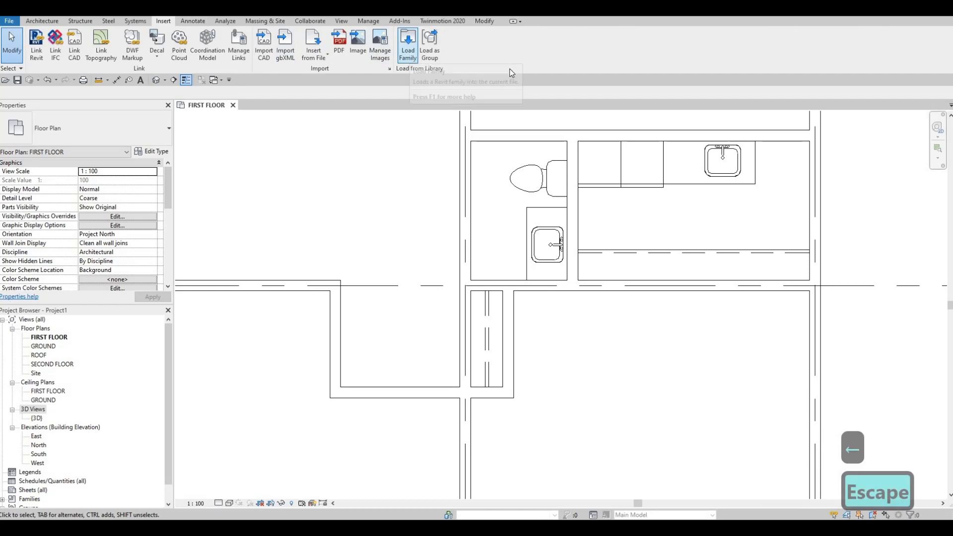
pyautogui.click(408, 44)
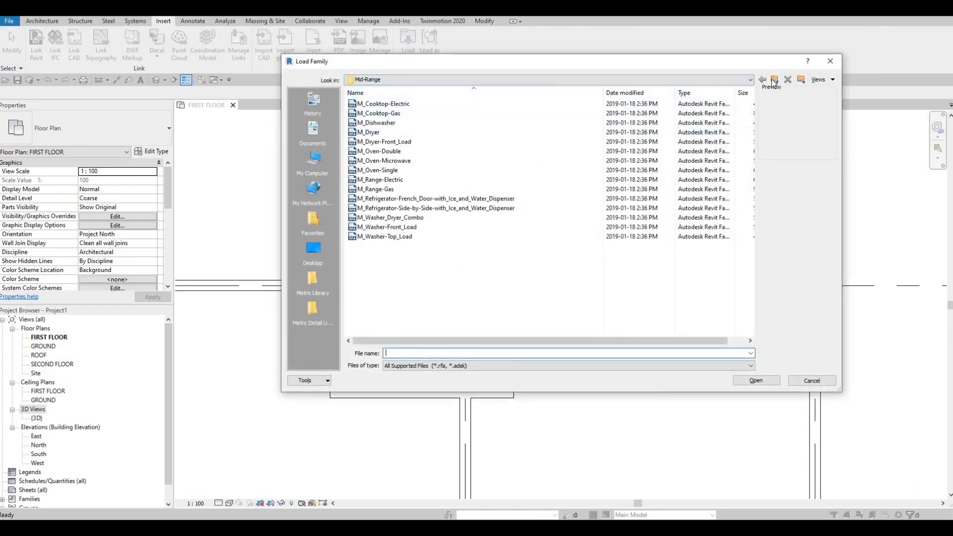
pyautogui.click(775, 80)
pyautogui.click(775, 80)
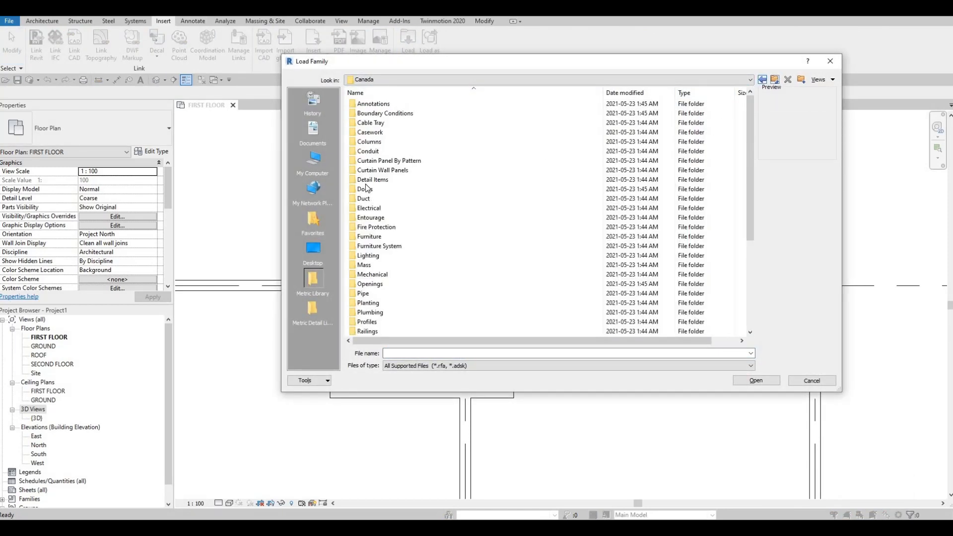
pyautogui.doubleClick(365, 189)
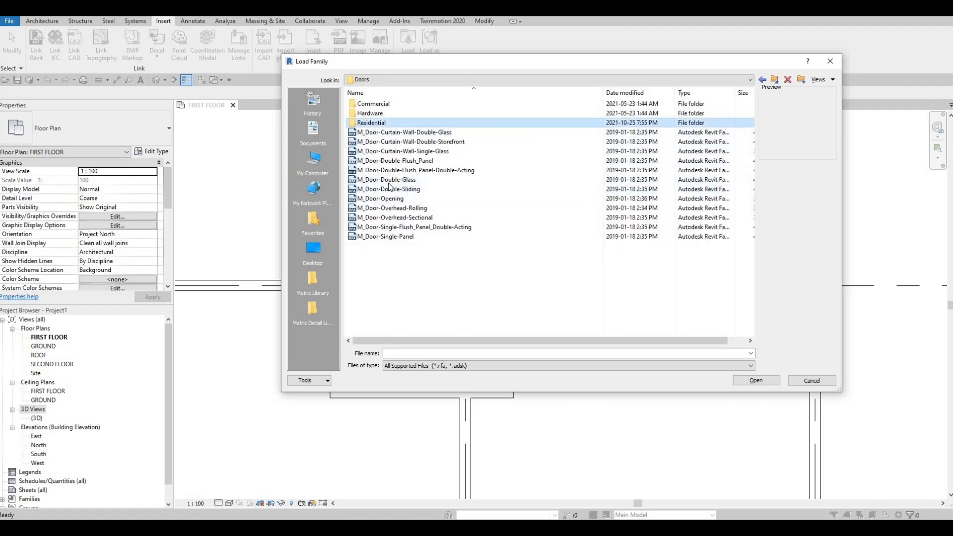
pyautogui.doubleClick(372, 123)
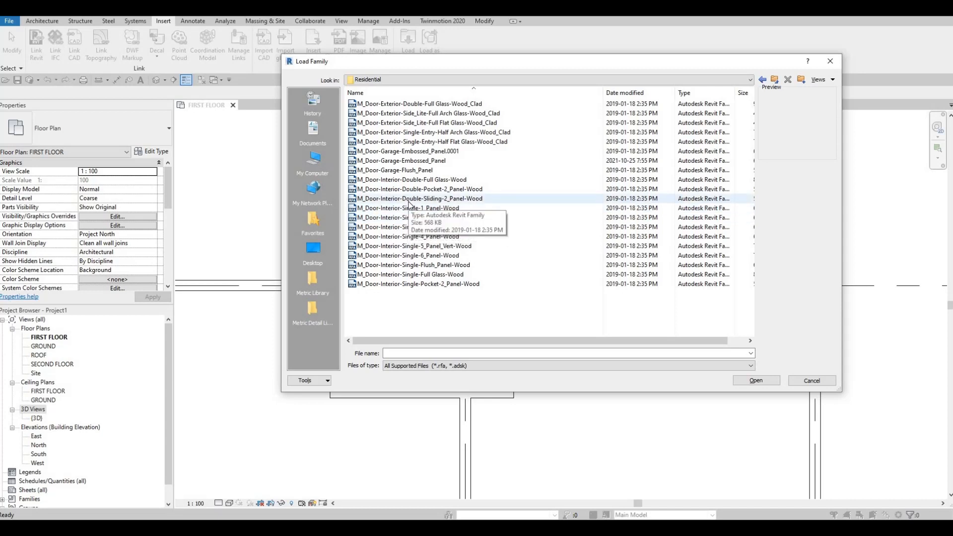
pyautogui.click(408, 201)
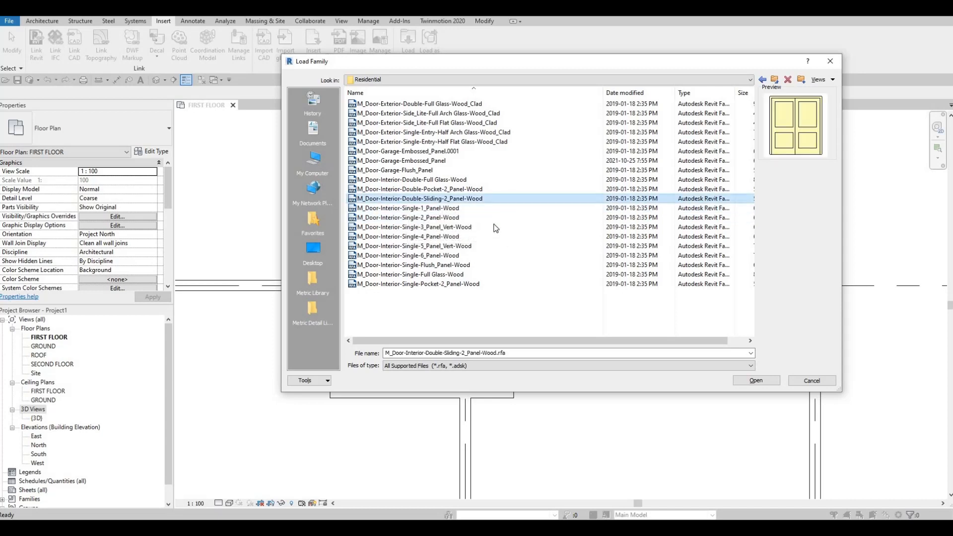
pyautogui.click(755, 381)
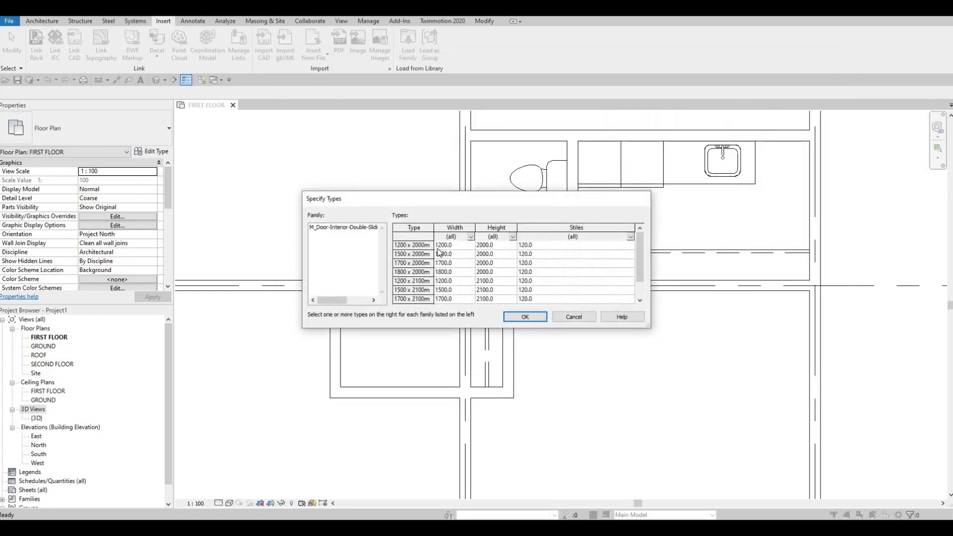
# Load all of the sliding door's types, from 1200 x 2000mm through 1800 x 2100mm.
pyautogui.scroll(-1, 430, 251)
pyautogui.scroll(1, 422, 253)
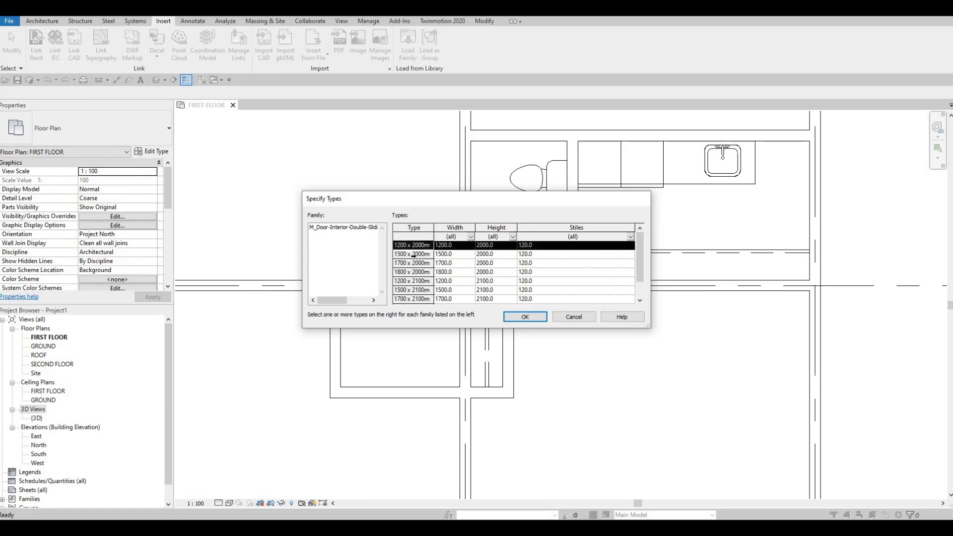
pyautogui.scroll(-1, 413, 263)
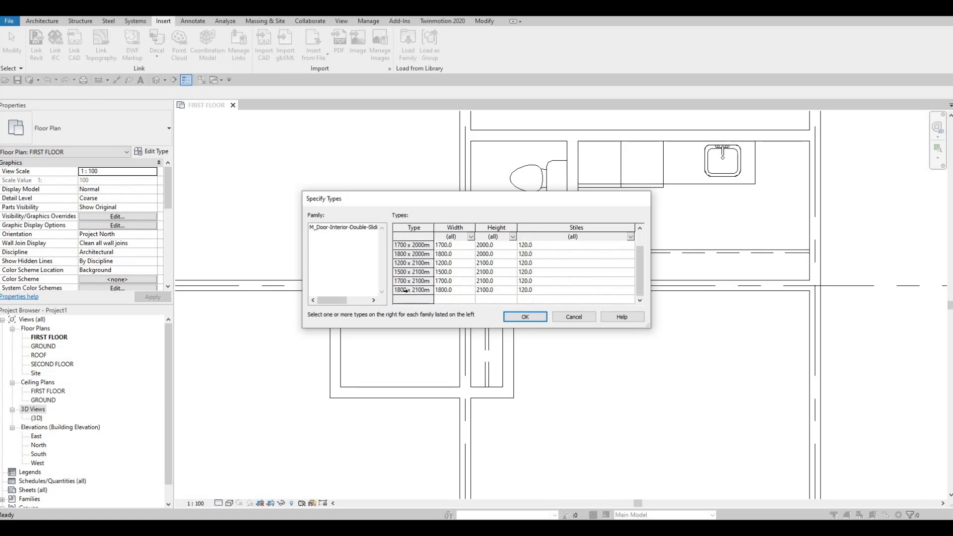
pyautogui.keyDown('shift'); pyautogui.click(416, 290); pyautogui.keyUp('shift')
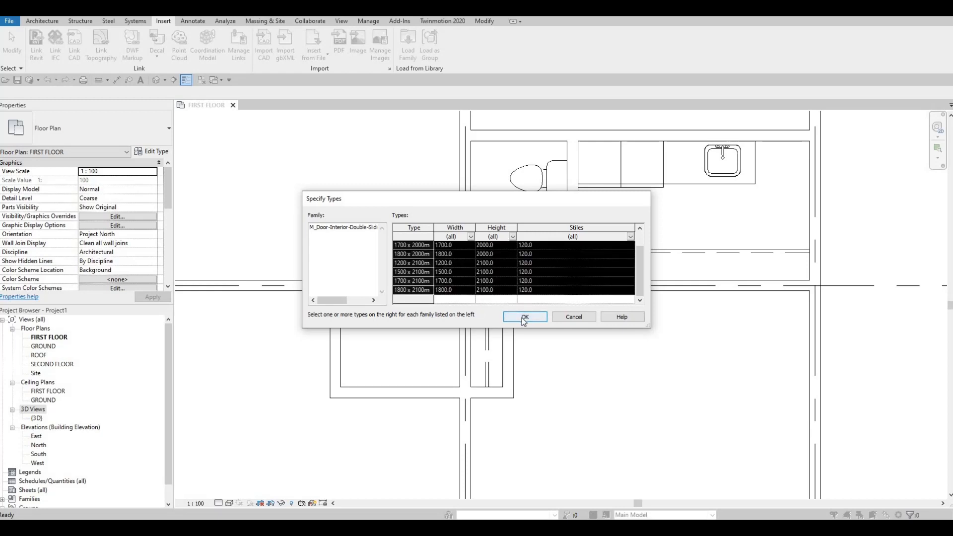
pyautogui.click(524, 318)
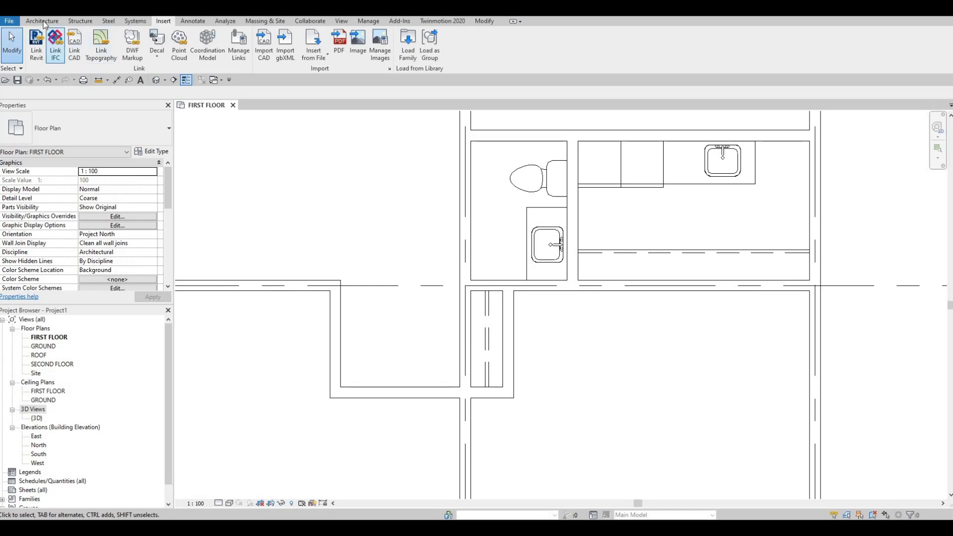
# Place a 1200 x 2000mm double sliding door in the left wall of the narrow closet below the bathroom.
pyautogui.scroll(4, 112, 62)
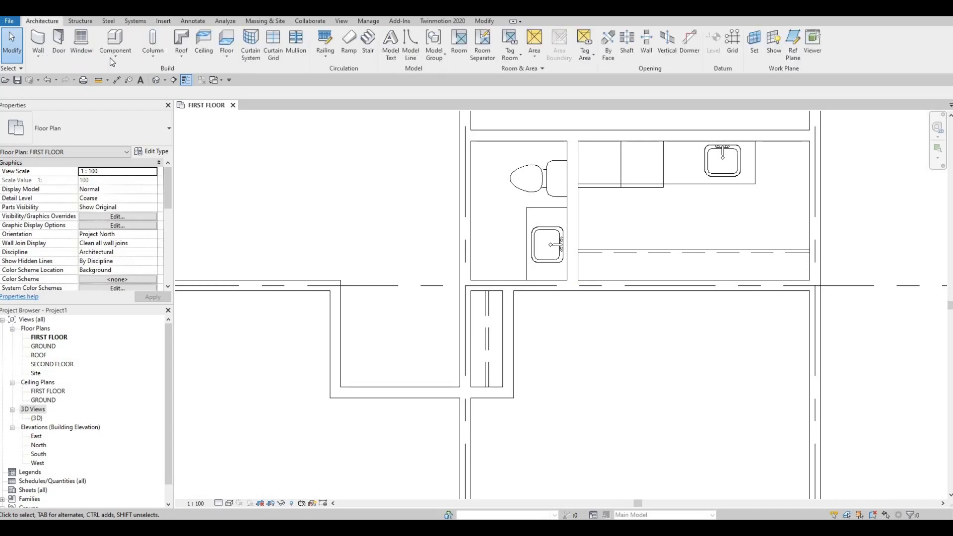
pyautogui.click(58, 42)
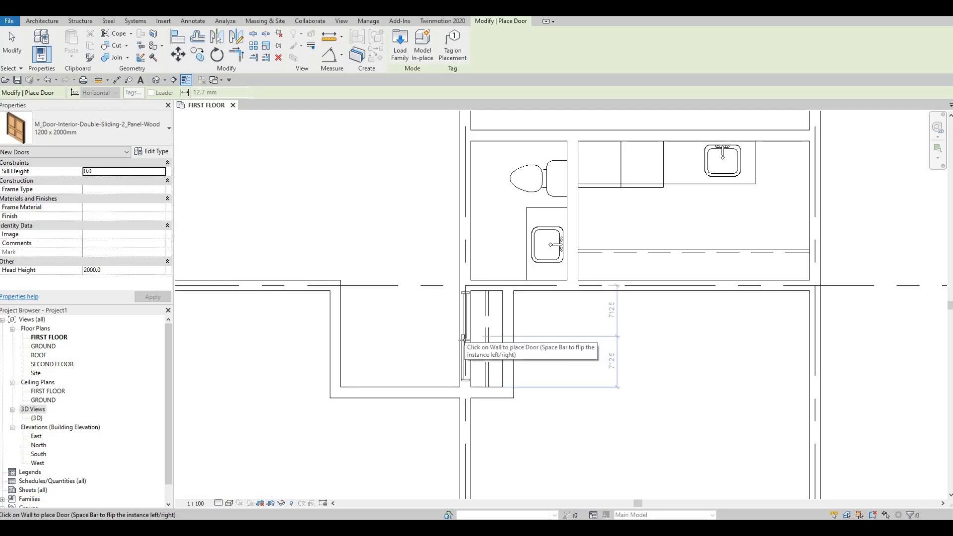
pyautogui.scroll(2, 465, 338)
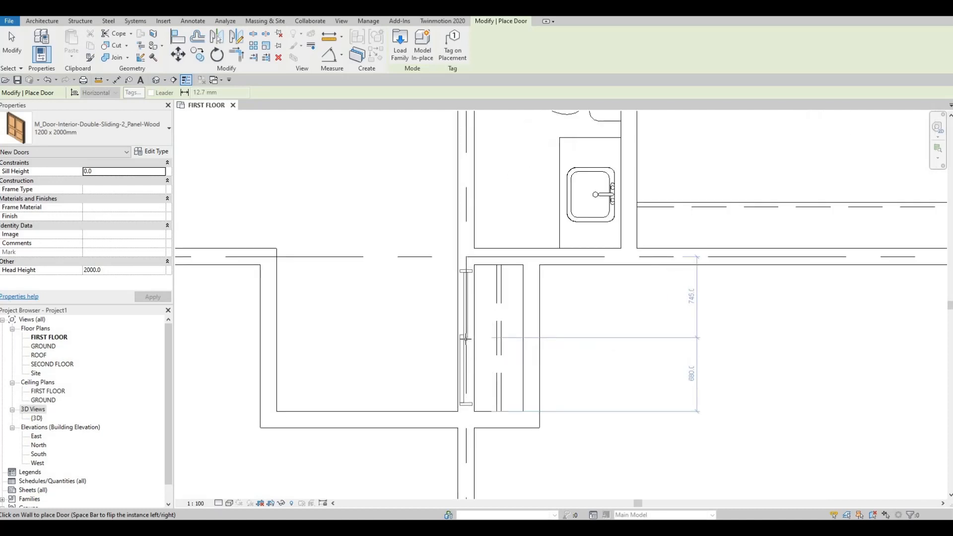
pyautogui.press('Escape')
pyautogui.press('Escape')
pyautogui.scroll(-3, 523, 302)
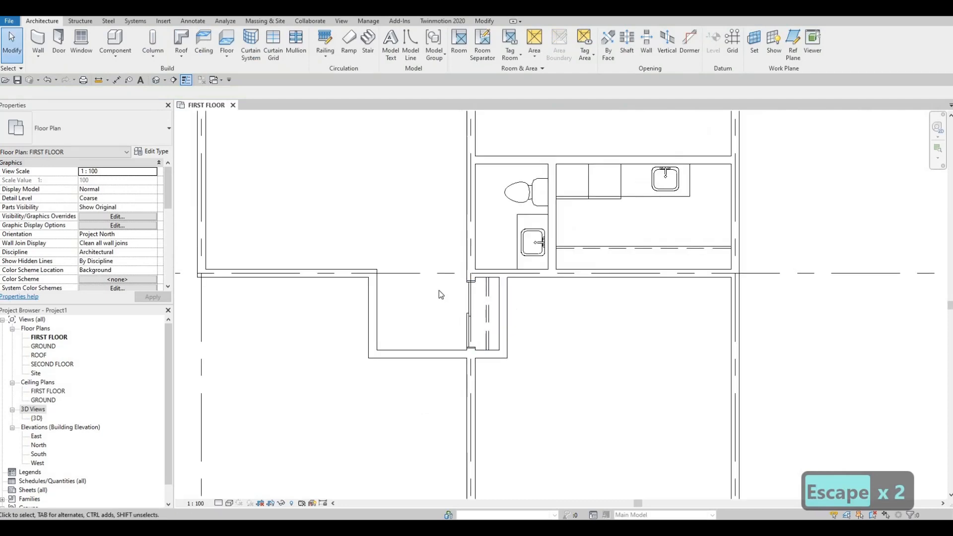
pyautogui.scroll(-1, 436, 362)
pyautogui.moveTo(436, 363); pyautogui.dragTo(491, 336, button='middle')
pyautogui.scroll(-2, 466, 227)
pyautogui.moveTo(466, 227); pyautogui.dragTo(515, 321, button='middle')
pyautogui.moveTo(453, 265); pyautogui.dragTo(461, 330, button='middle')
pyautogui.scroll(-1, 485, 334)
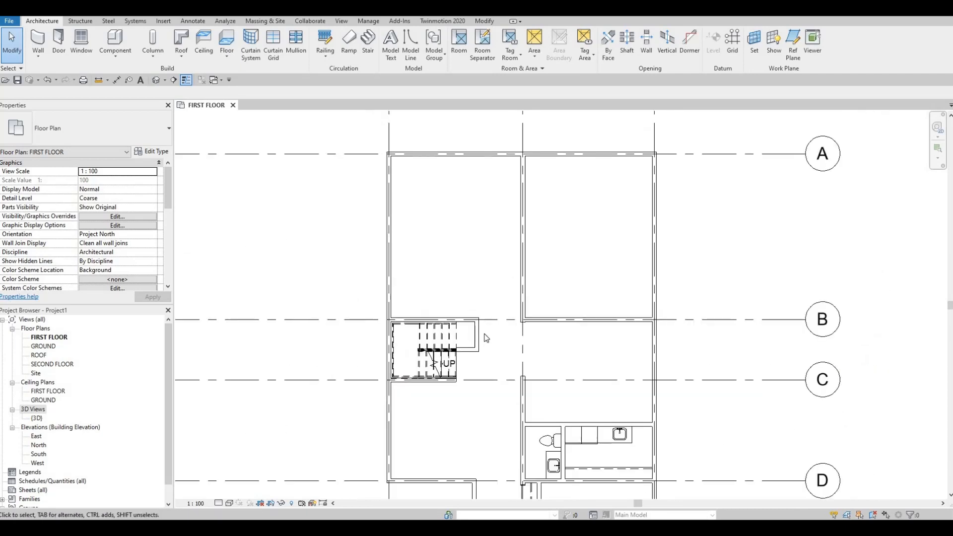
pyautogui.scroll(4, 428, 203)
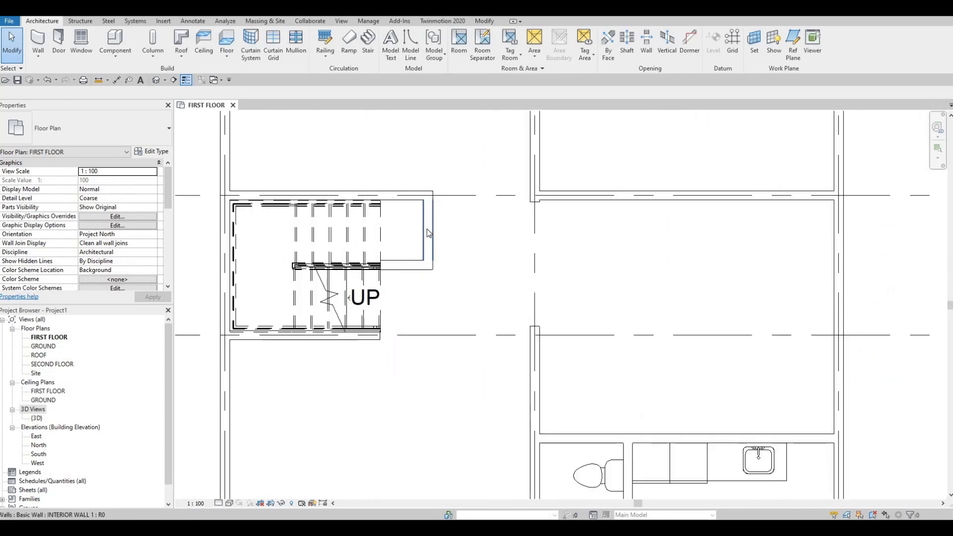
pyautogui.press('c')
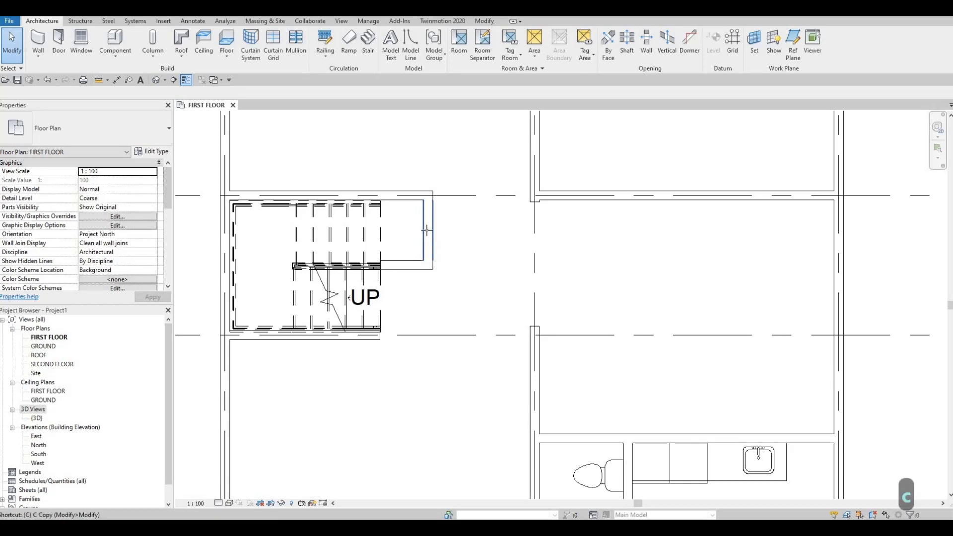
pyautogui.press('m')
pyautogui.press('Escape')
pyautogui.press('Escape')
pyautogui.scroll(-1, 535, 394)
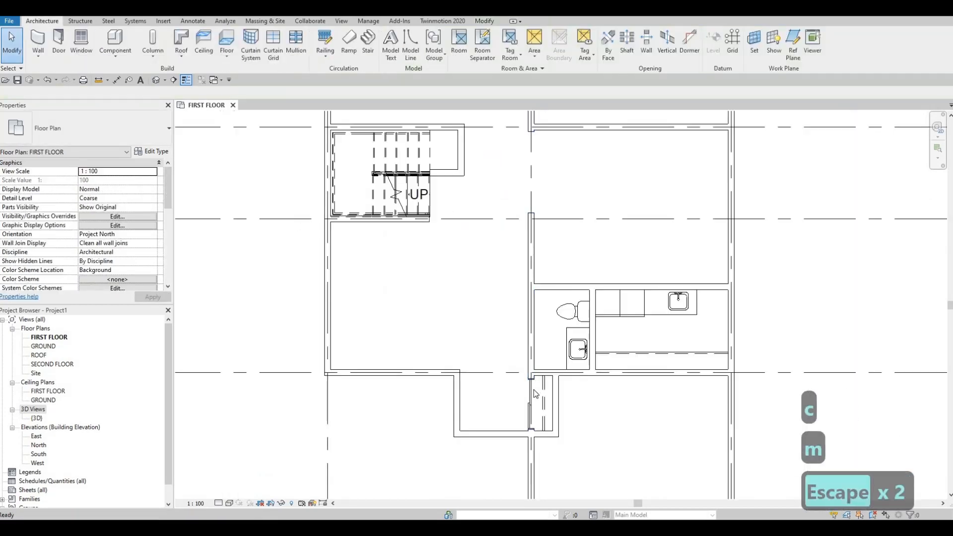
pyautogui.press('Escape')
pyautogui.click(533, 397)
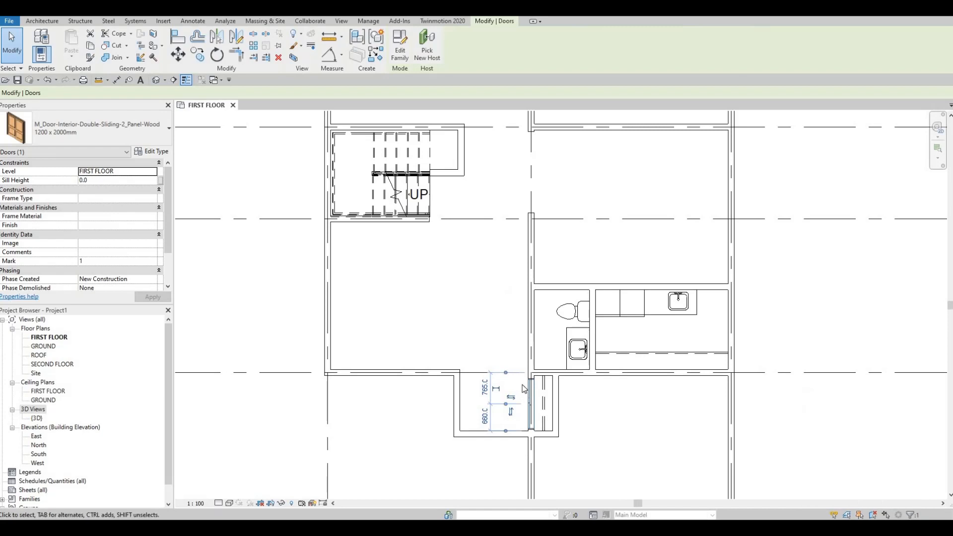
pyautogui.press('c')
pyautogui.press('s')
pyautogui.scroll(3, 463, 121)
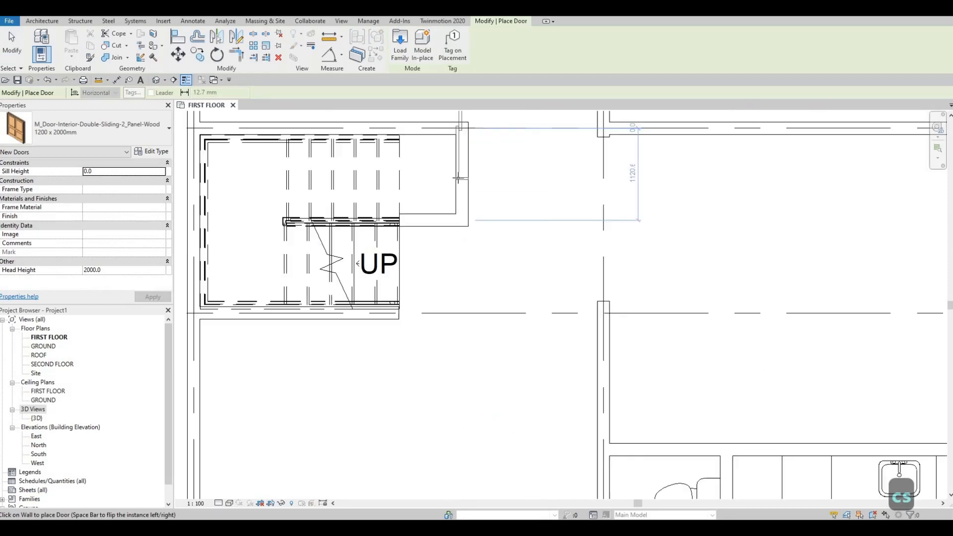
pyautogui.moveTo(468, 244); pyautogui.dragTo(471, 311, button='middle')
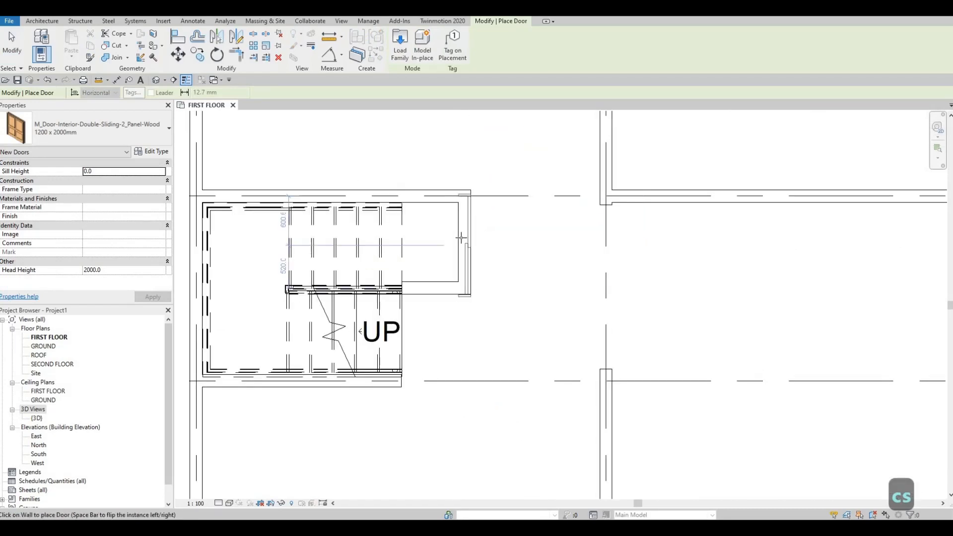
pyautogui.press('Escape')
pyautogui.scroll(-4, 459, 243)
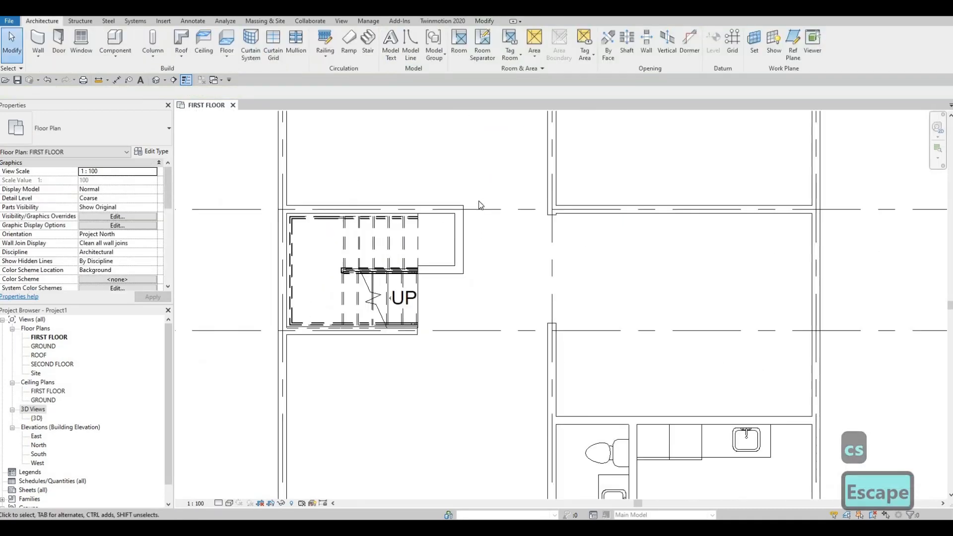
pyautogui.moveTo(463, 169); pyautogui.dragTo(457, 198, button='middle')
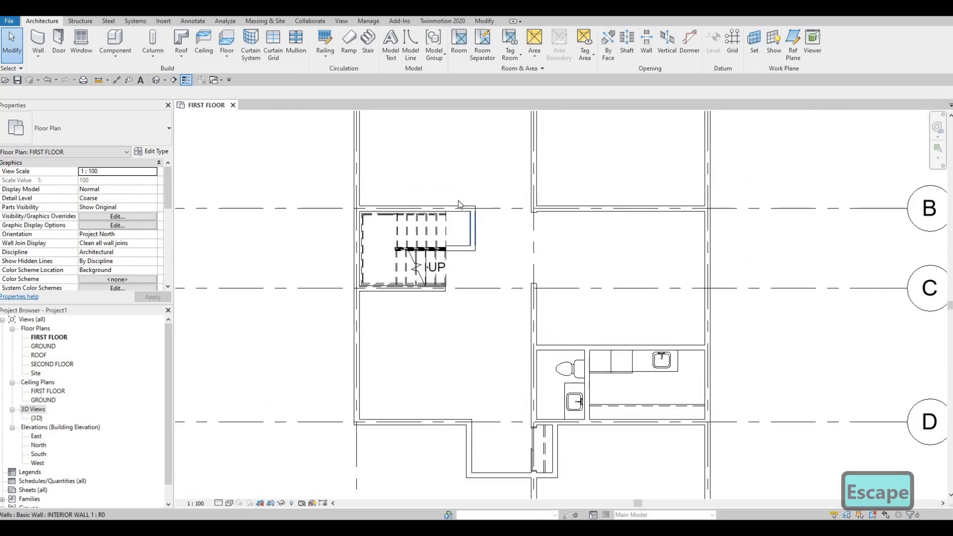
pyautogui.scroll(1, 456, 195)
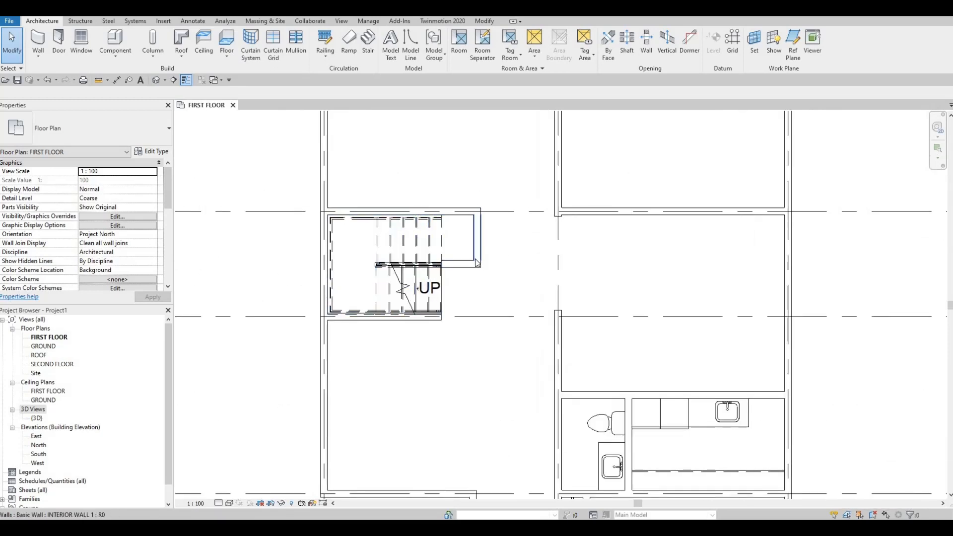
pyautogui.scroll(-1, 486, 269)
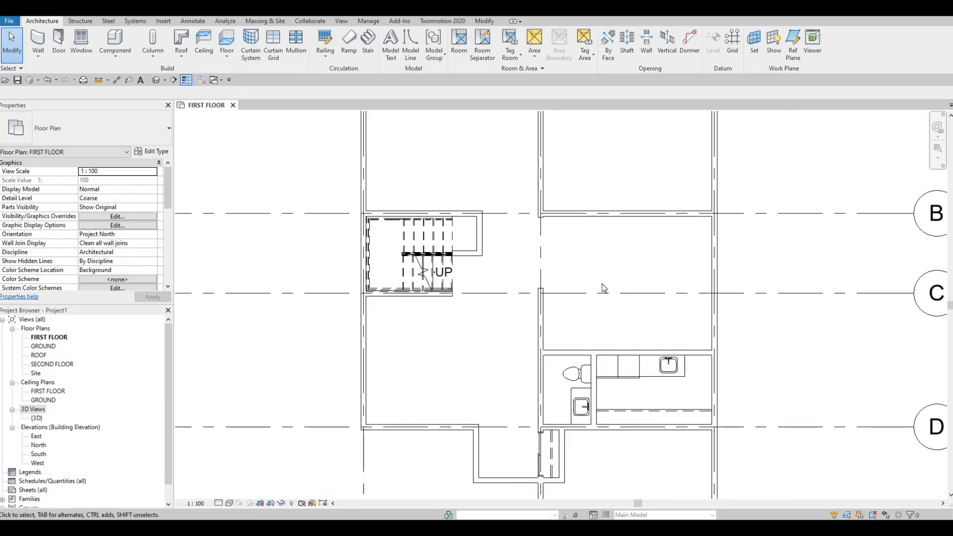
pyautogui.scroll(-2, 597, 306)
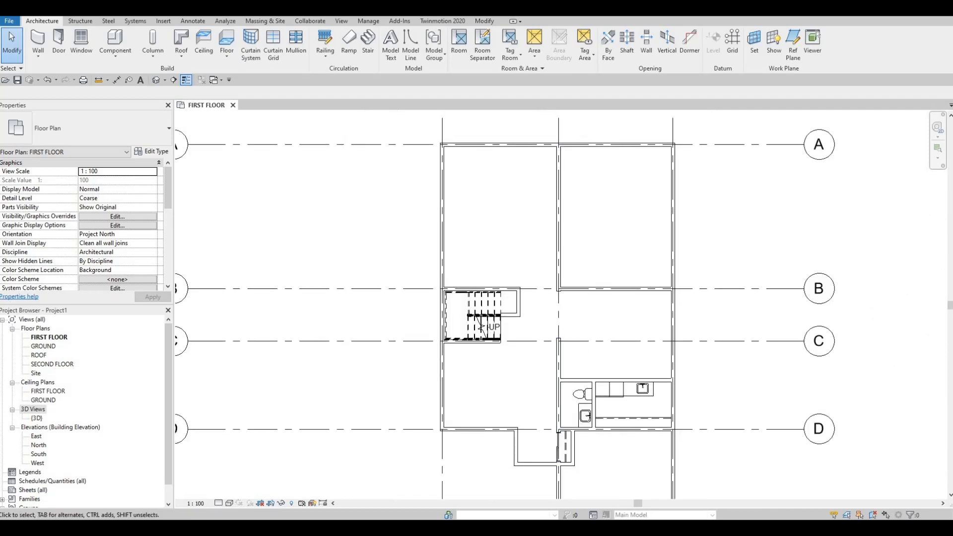
pyautogui.moveTo(451, 333); pyautogui.dragTo(431, 387, button='middle')
pyautogui.scroll(-1, 431, 387)
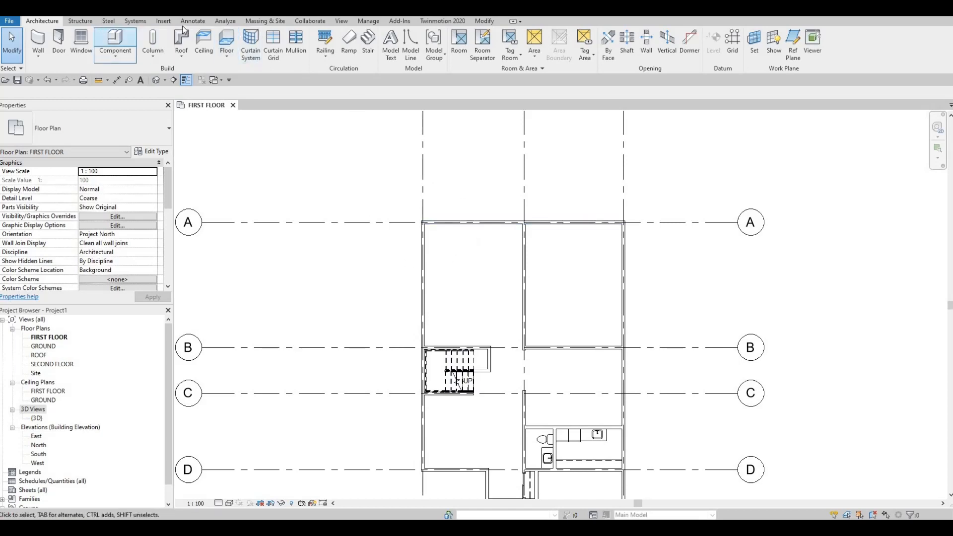
# Load the M_Table-Dining family from the metric library's Furniture > Tables folder.
pyautogui.click(168, 22)
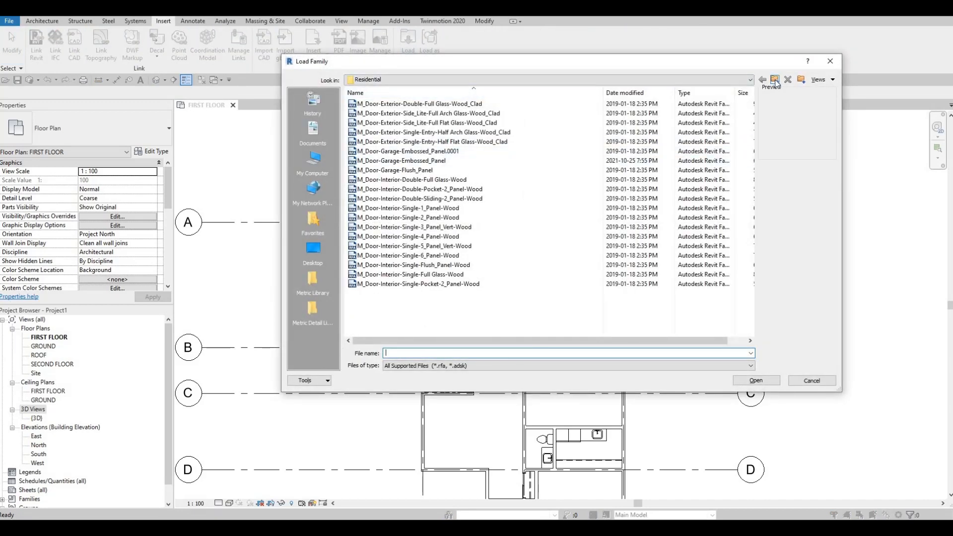
pyautogui.click(775, 80)
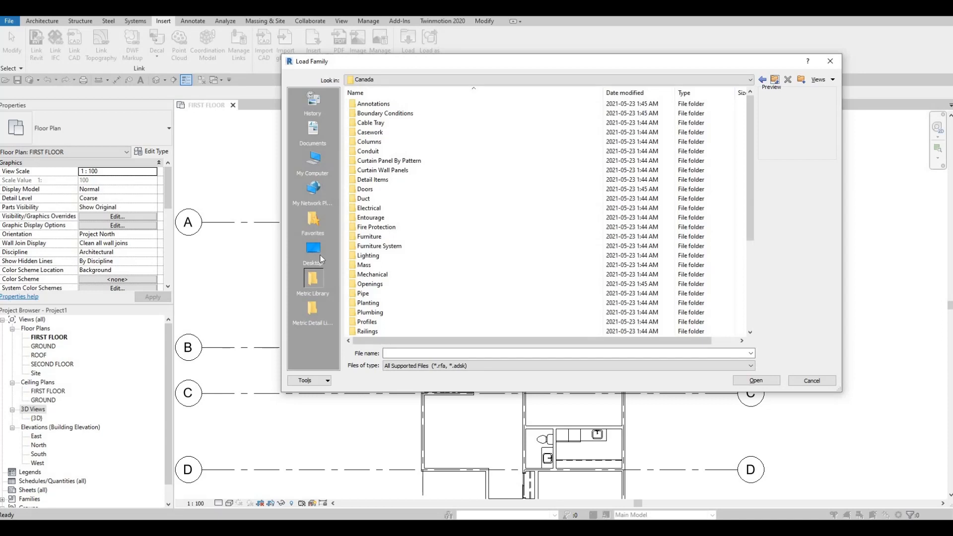
pyautogui.doubleClick(371, 236)
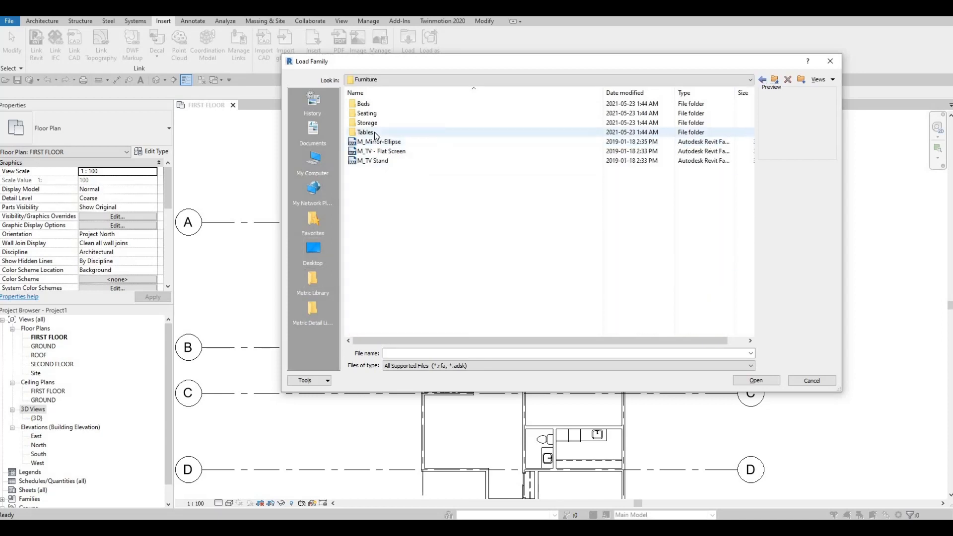
pyautogui.doubleClick(375, 132)
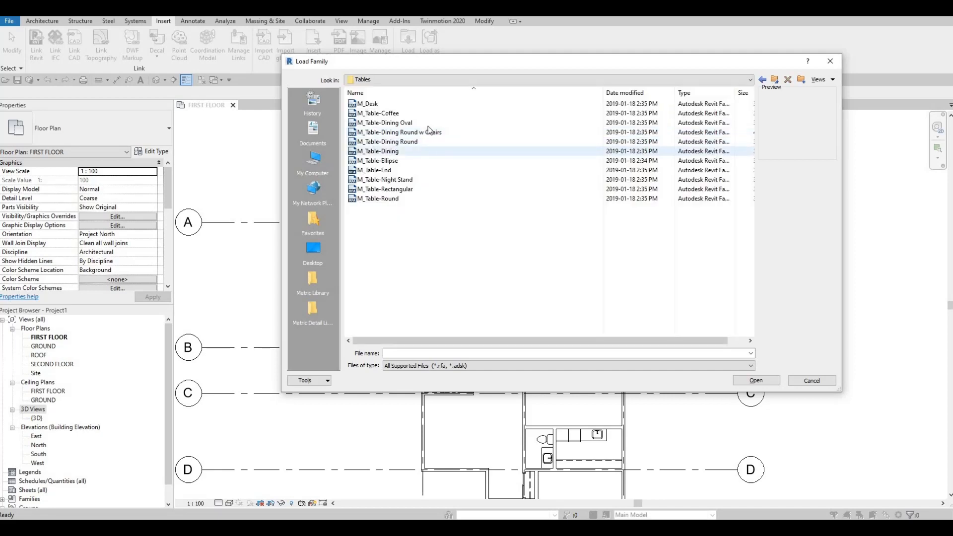
pyautogui.click(382, 143)
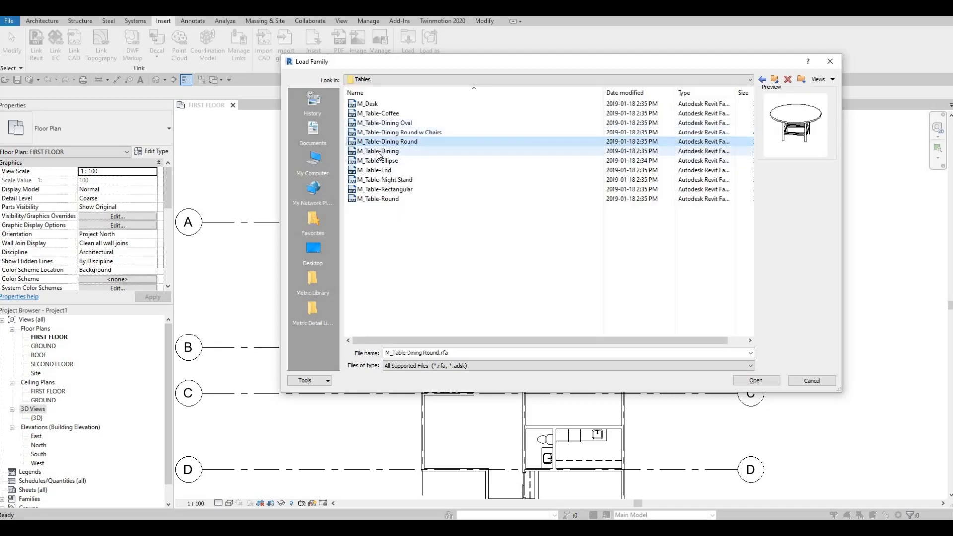
pyautogui.click(379, 152)
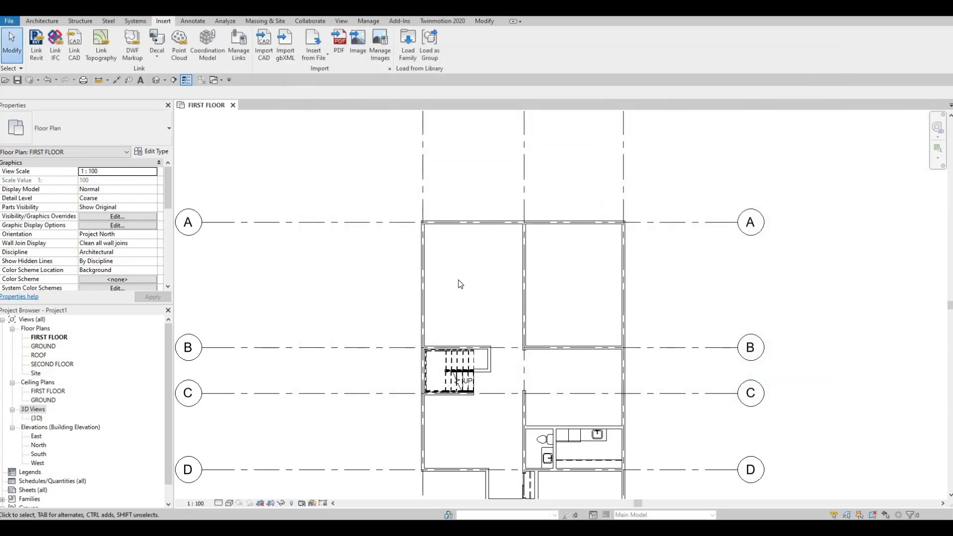
# Place a 0762 x 2134mm M_Table-Dining horizontally just above the stair, in the left room between grids A and B.
pyautogui.press('c')
pyautogui.press('m')
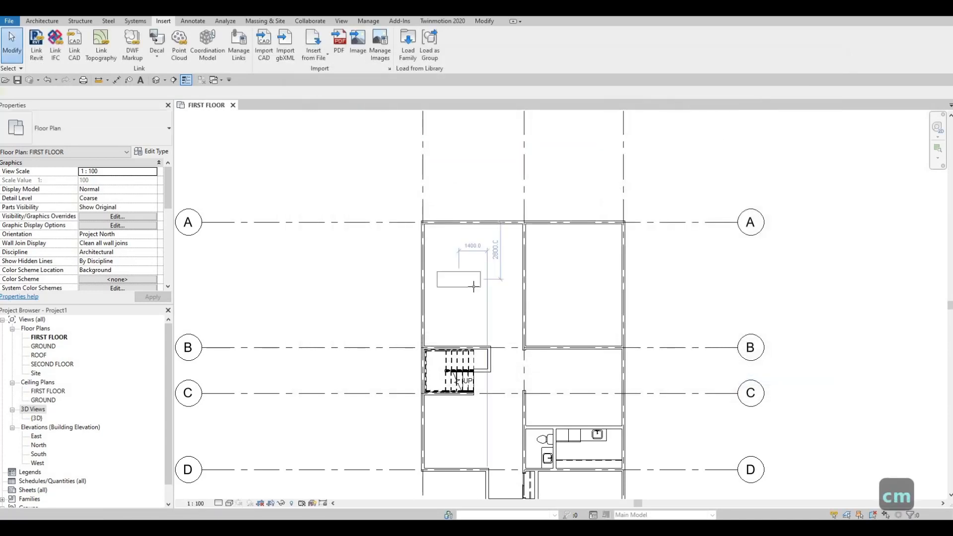
pyautogui.scroll(1, 463, 302)
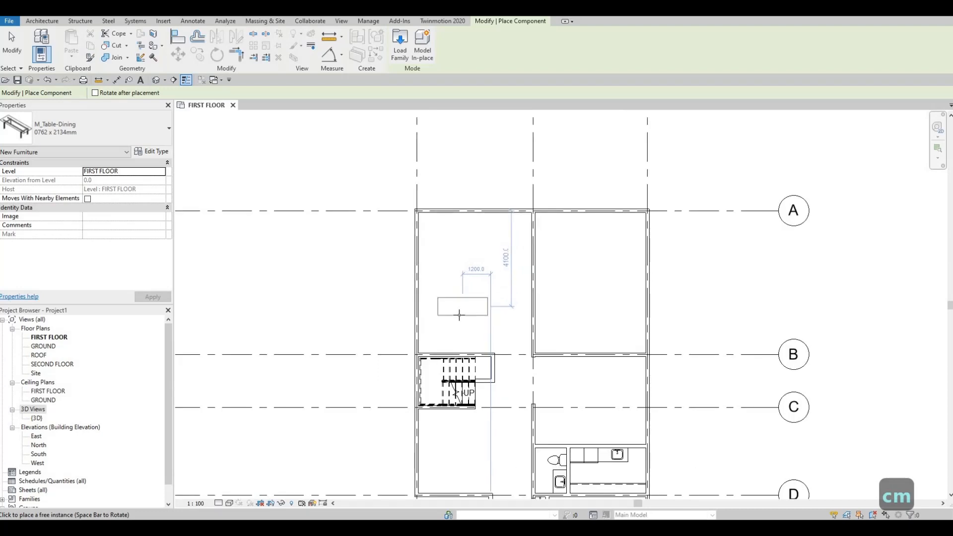
pyautogui.scroll(2, 462, 318)
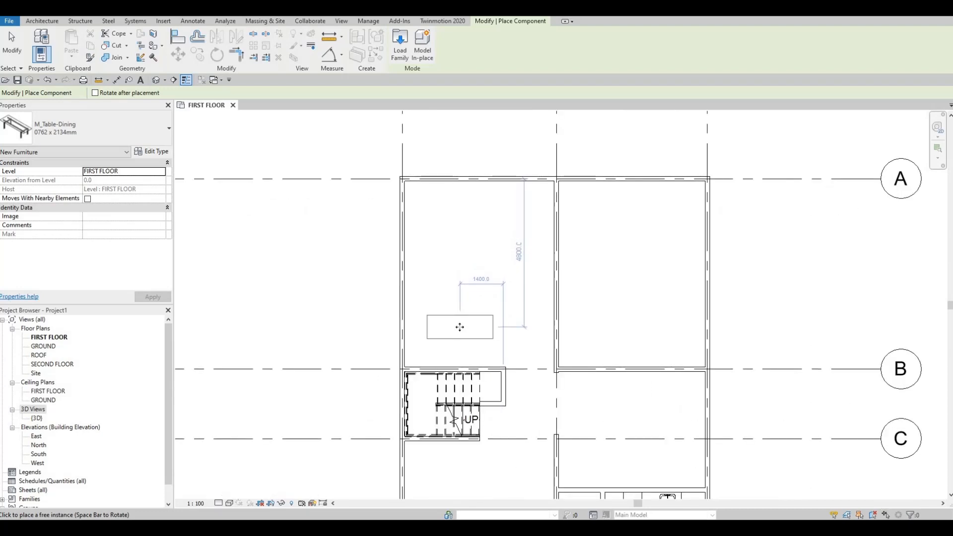
pyautogui.click(460, 328)
pyautogui.scroll(2, 460, 328)
pyautogui.press('Escape')
pyautogui.press('Escape')
pyautogui.press('Escape')
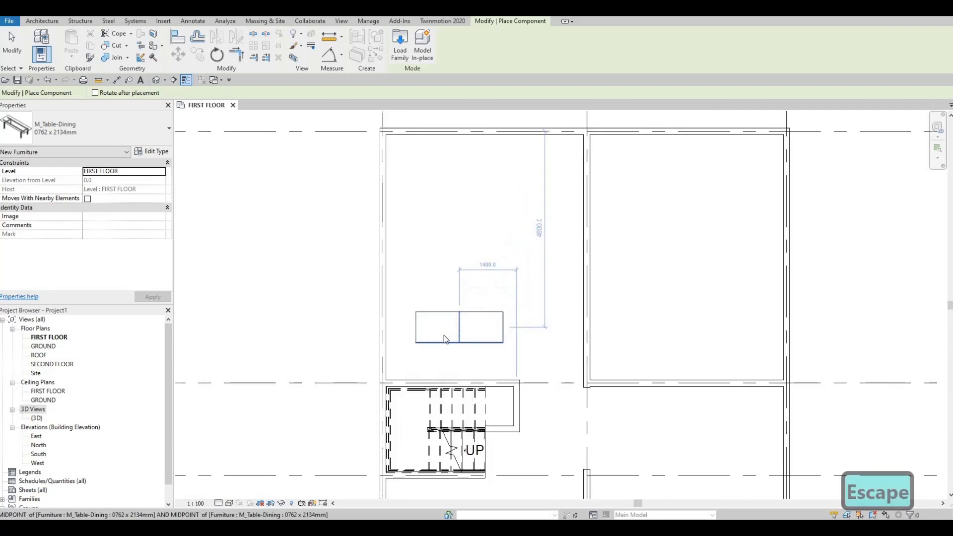
pyautogui.scroll(2, 454, 321)
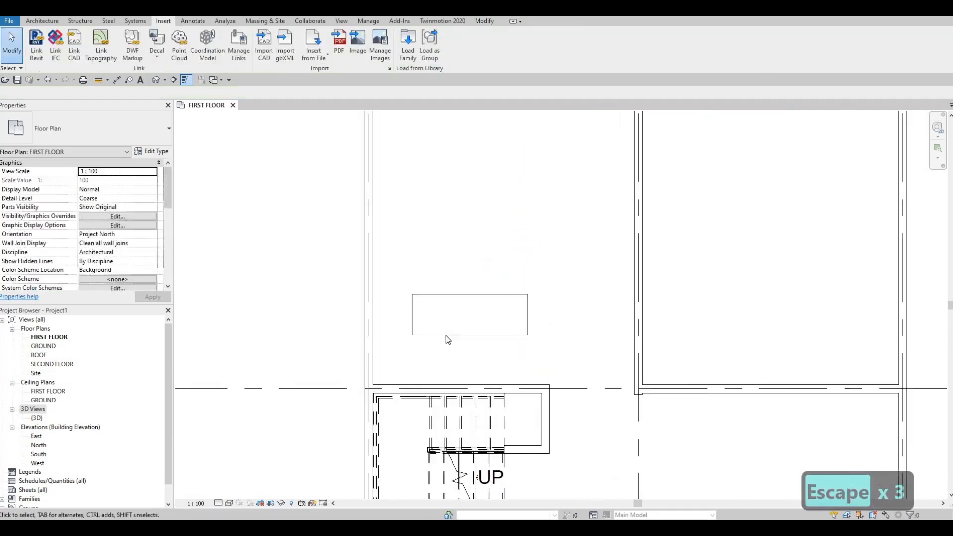
pyautogui.click(446, 334)
pyautogui.scroll(1, 446, 334)
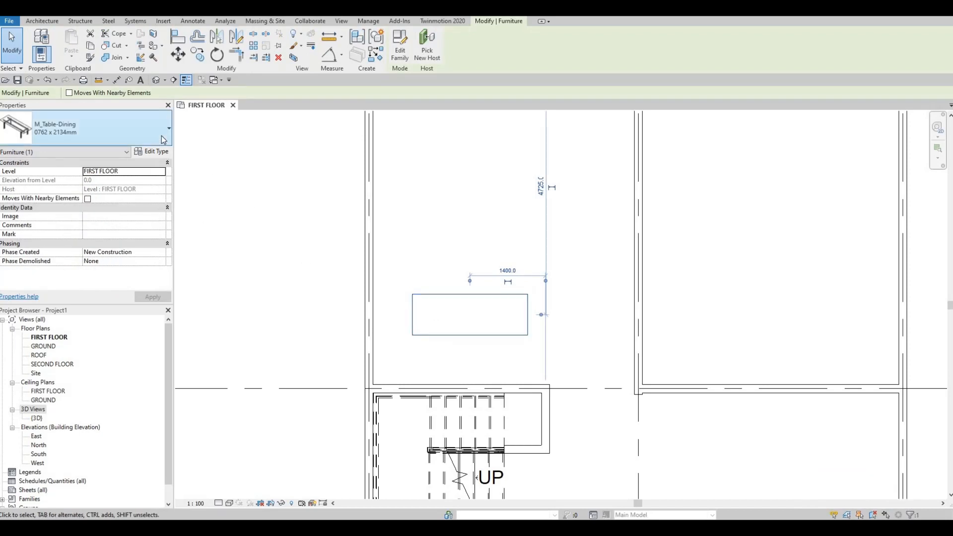
pyautogui.click(87, 128)
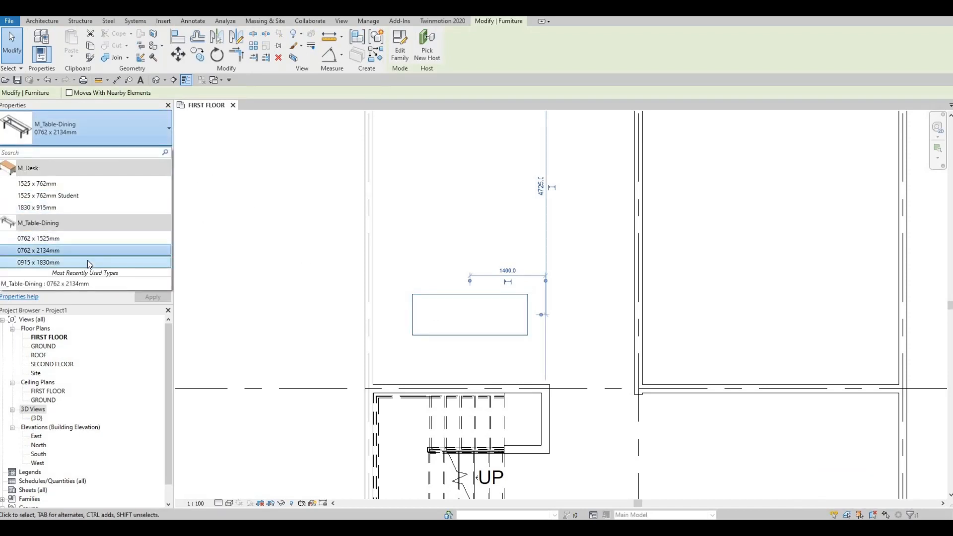
pyautogui.press('Escape')
pyautogui.press('Escape')
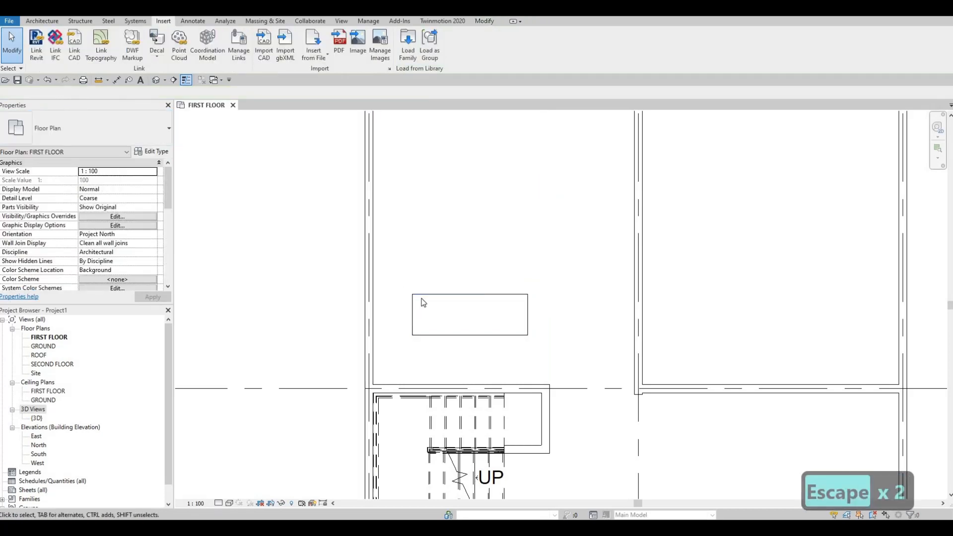
# Duplicate the placed table's 0762 x 2134mm type as a new type named DINING TABLE.
pyautogui.click(425, 298)
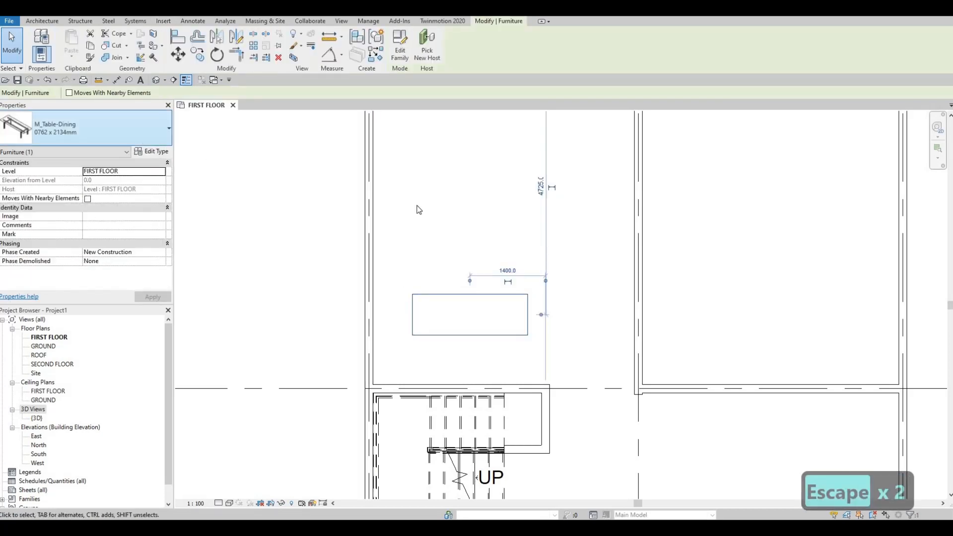
pyautogui.click(154, 154)
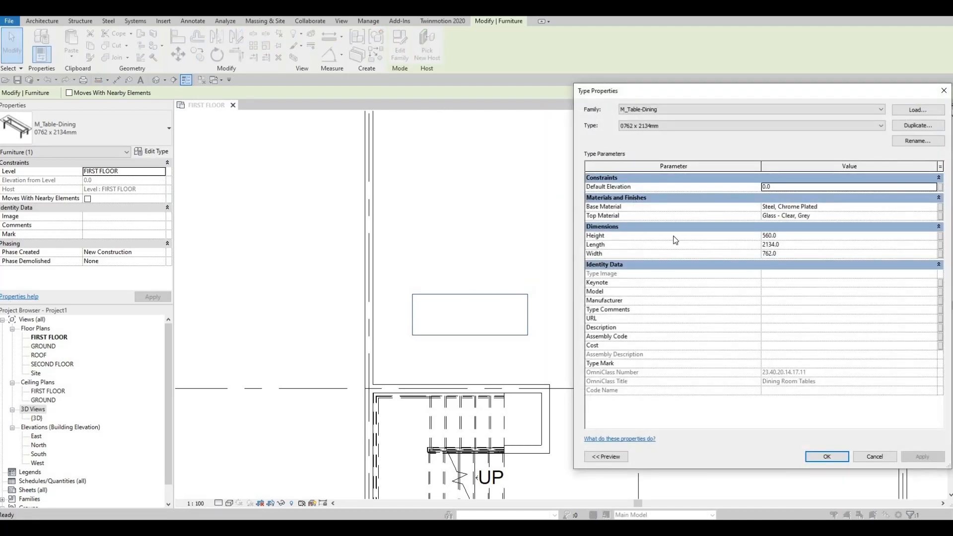
pyautogui.click(913, 126)
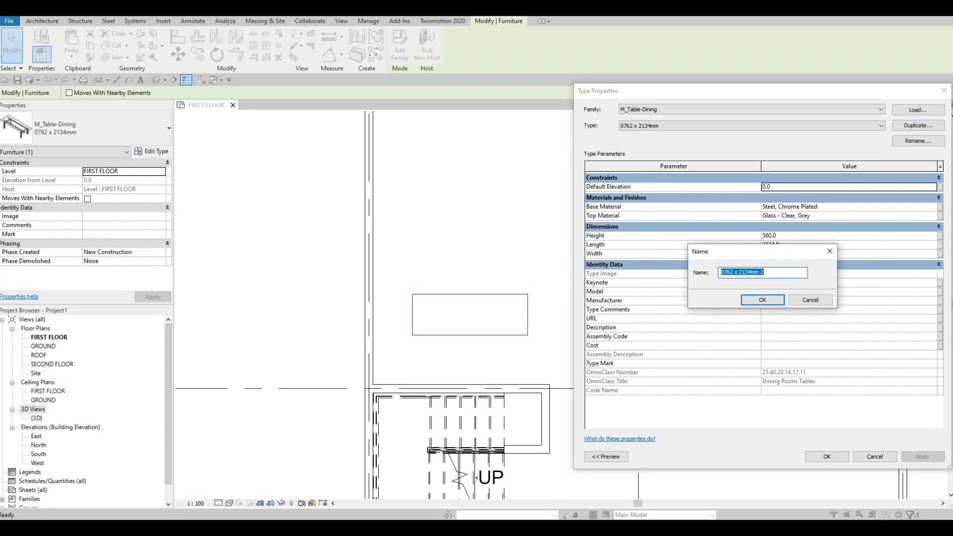
pyautogui.write('DININ')
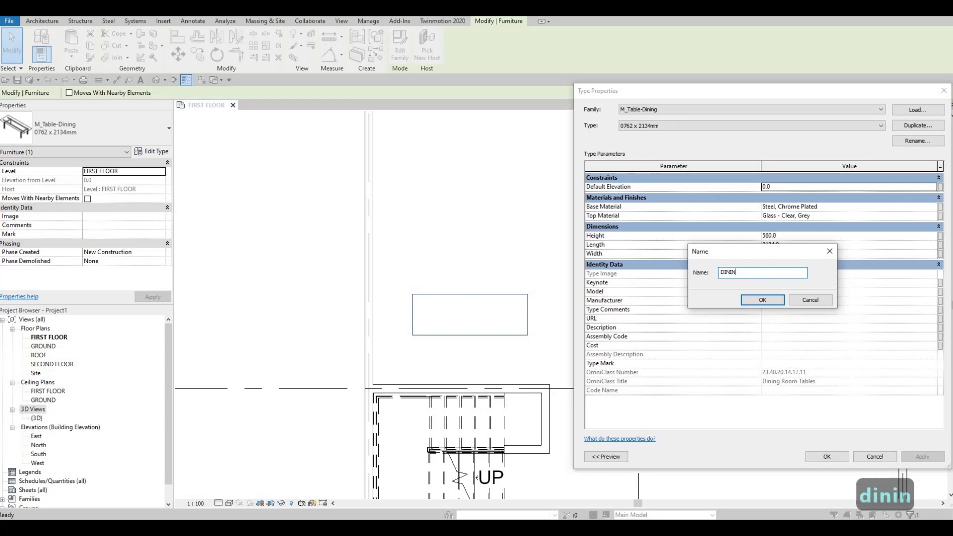
pyautogui.write('G TABLE')
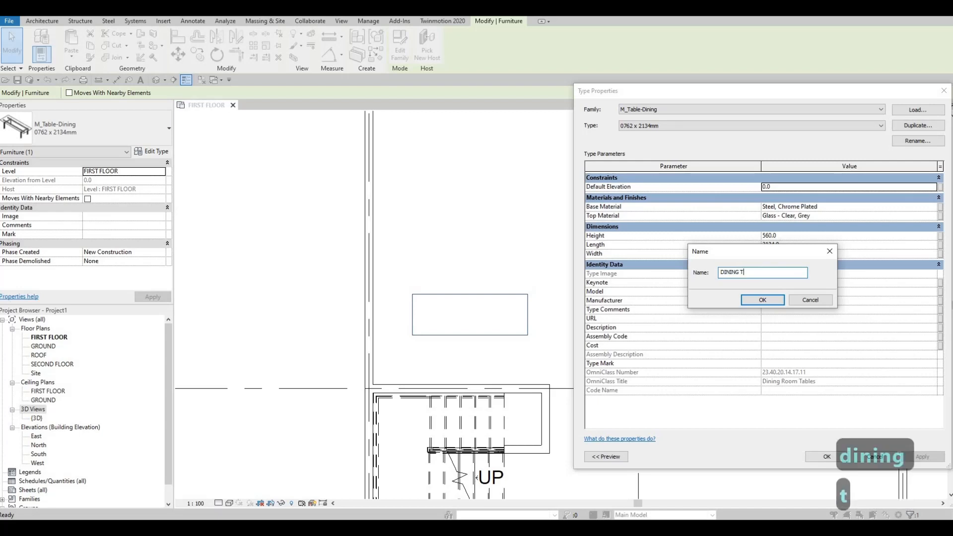
pyautogui.click(764, 300)
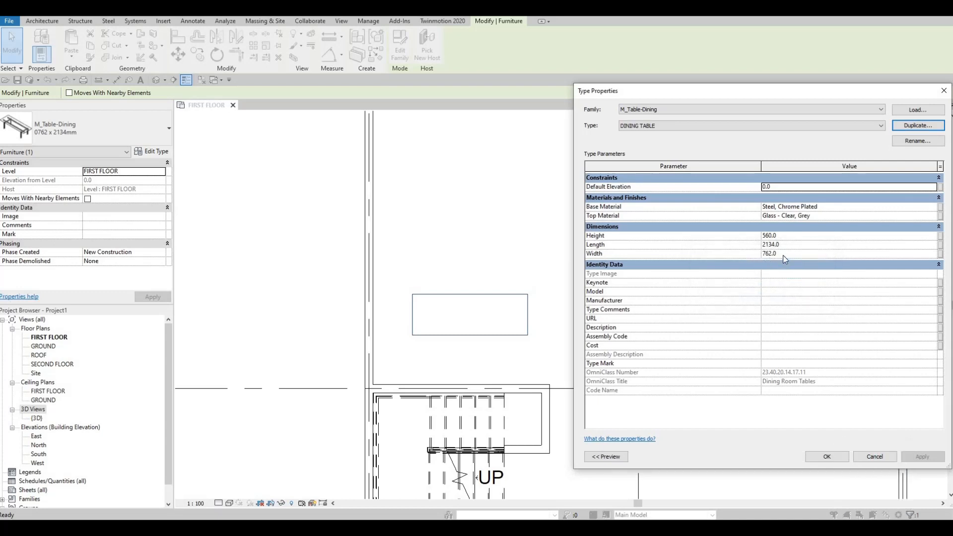
# Set the width of the DINING TABLE type to 900 mm and apply it to the placed table.
pyautogui.click(780, 258)
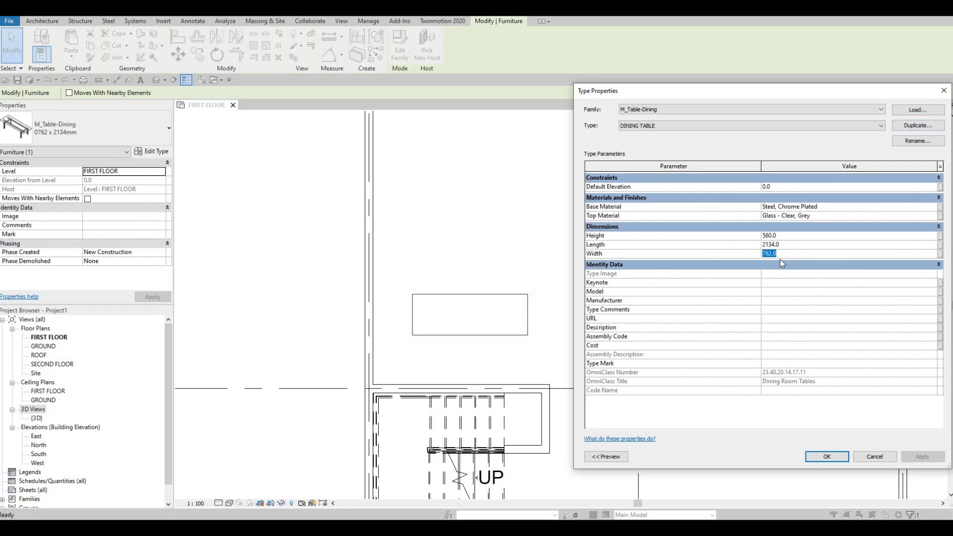
pyautogui.write('900')
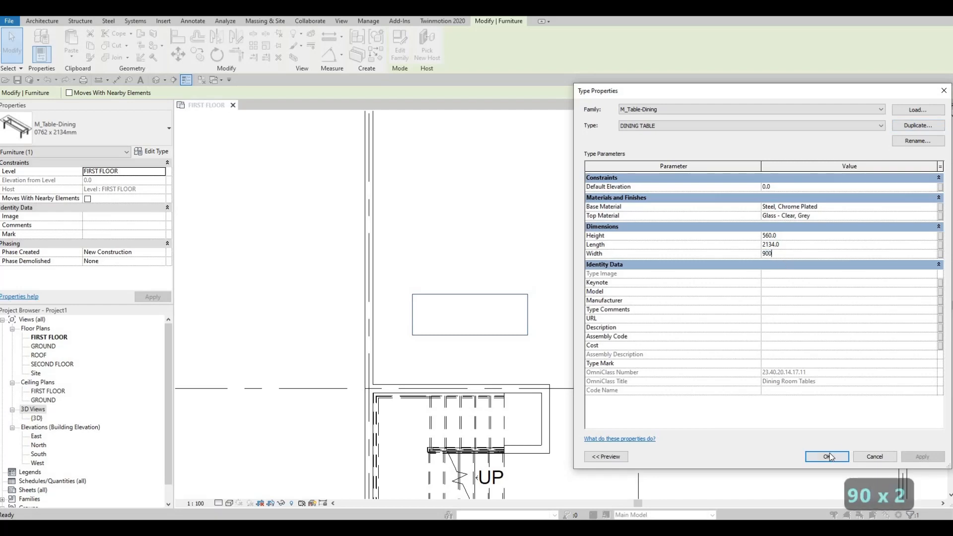
pyautogui.click(830, 456)
pyautogui.moveTo(527, 277); pyautogui.dragTo(560, 282, button='middle')
pyautogui.press('Escape')
# Set the width of the DINING TABLE type to 1200 mm and apply it to the placed table.
pyautogui.click(526, 287)
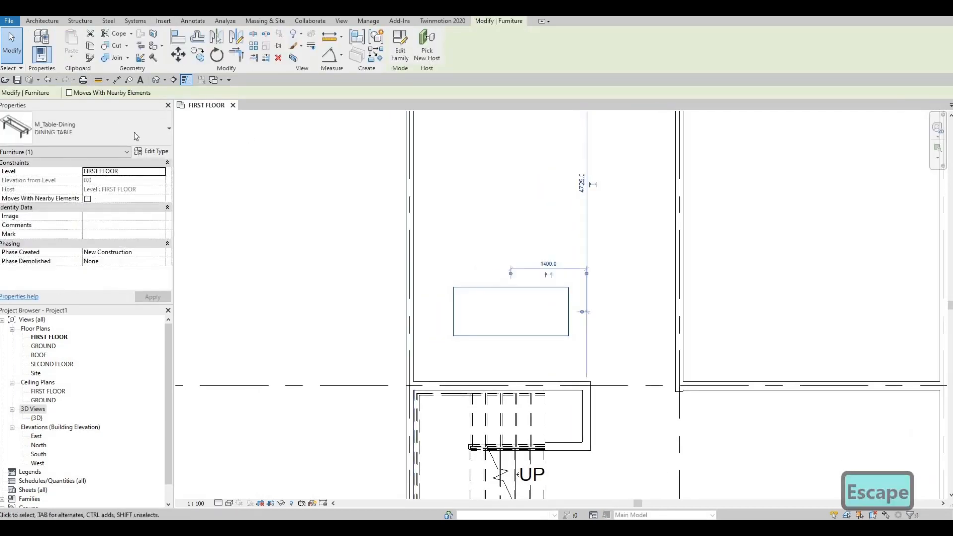
pyautogui.click(761, 264)
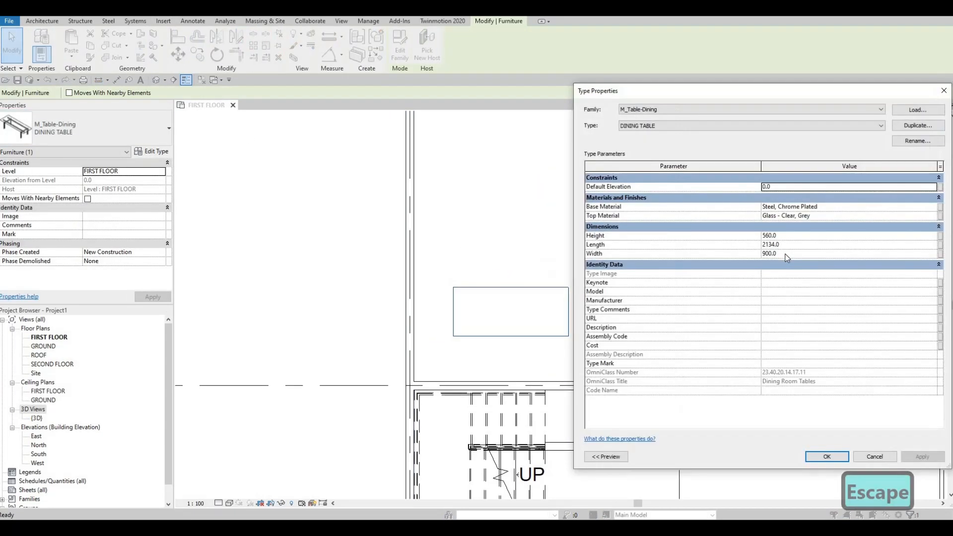
pyautogui.click(786, 254)
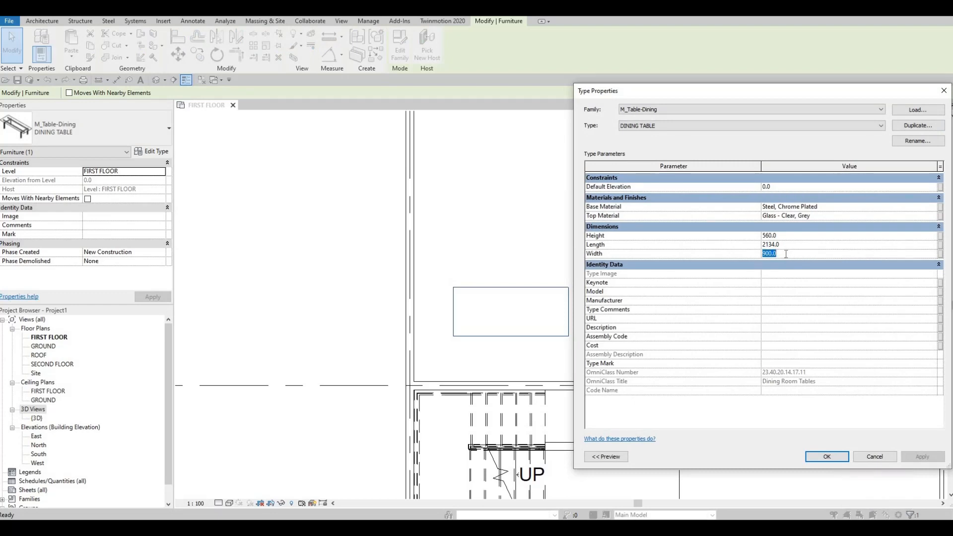
pyautogui.write('1200')
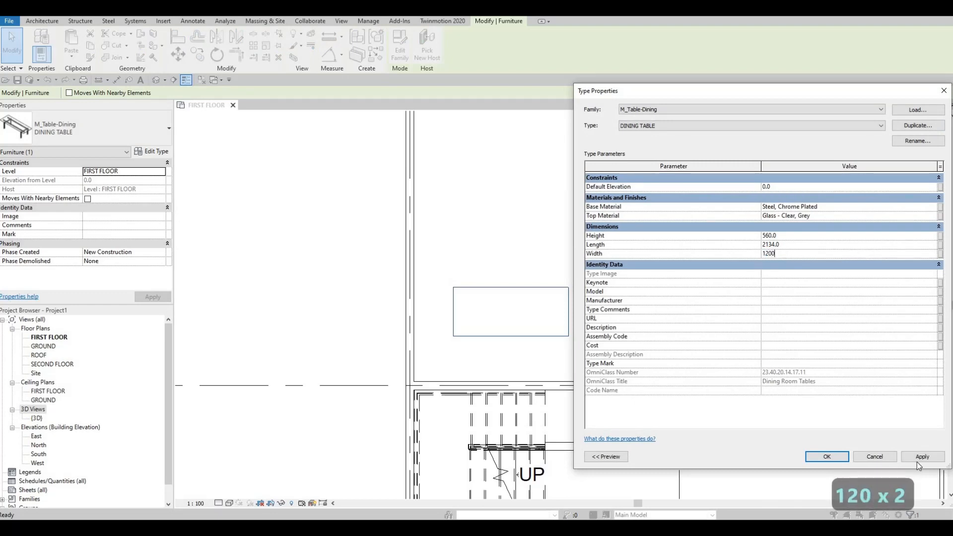
pyautogui.click(828, 456)
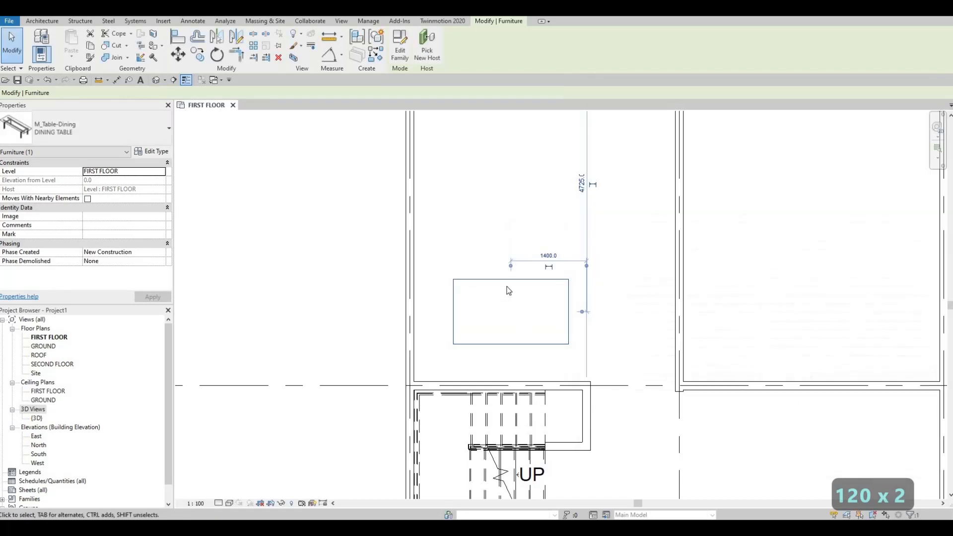
# Nudge the dining table about 80 mm up, away from the stair wall, keeping its horizontal position.
pyautogui.moveTo(528, 282); pyautogui.dragTo(539, 283, button='middle')
pyautogui.press('Escape')
pyautogui.scroll(-2, 539, 283)
pyautogui.click(537, 281)
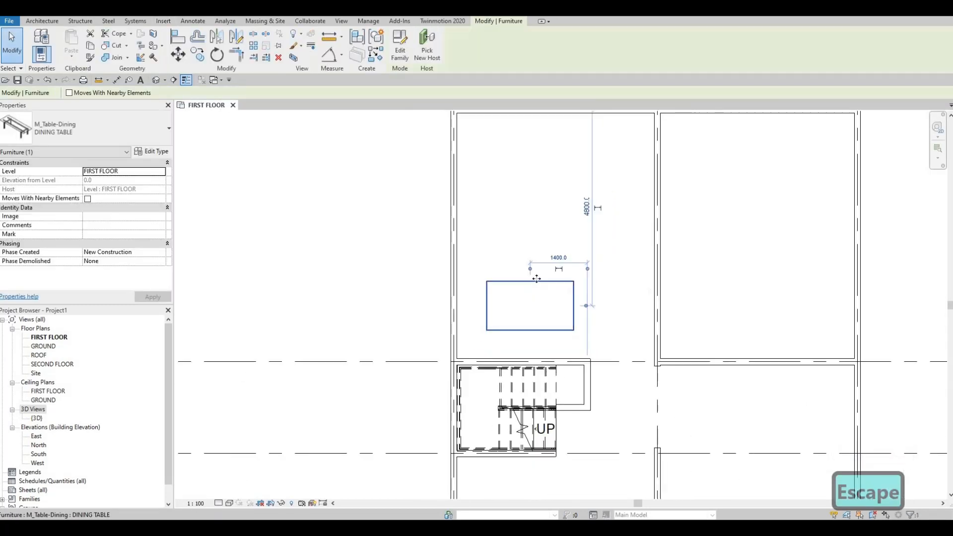
pyautogui.press('Up')
pyautogui.press('Up')
pyautogui.press('Right')
pyautogui.press('Right')
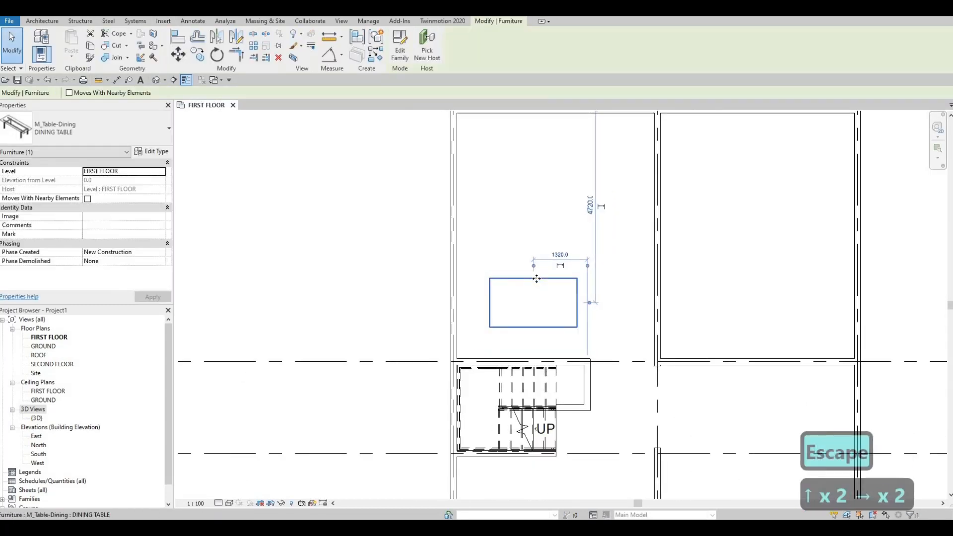
pyautogui.press('Left')
pyautogui.press('Left')
pyautogui.press('Escape')
pyautogui.press('Escape')
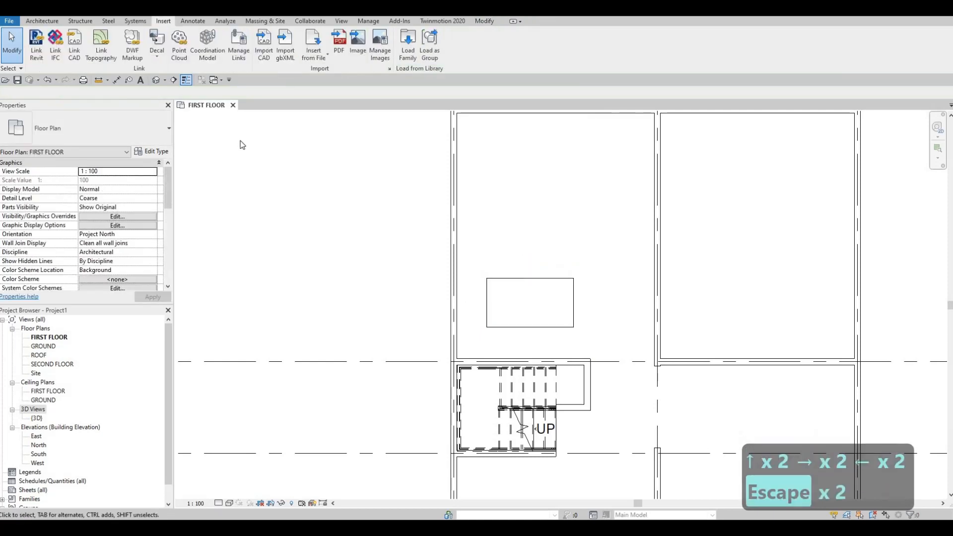
# Load the M_Chair-Breuer family from the metric library's Furniture > Seating folder.
pyautogui.click(407, 58)
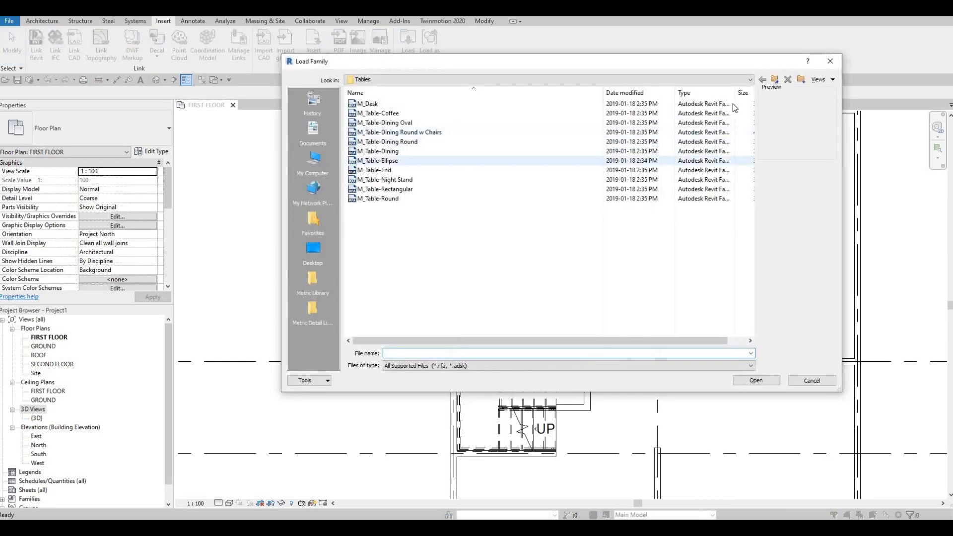
pyautogui.click(778, 80)
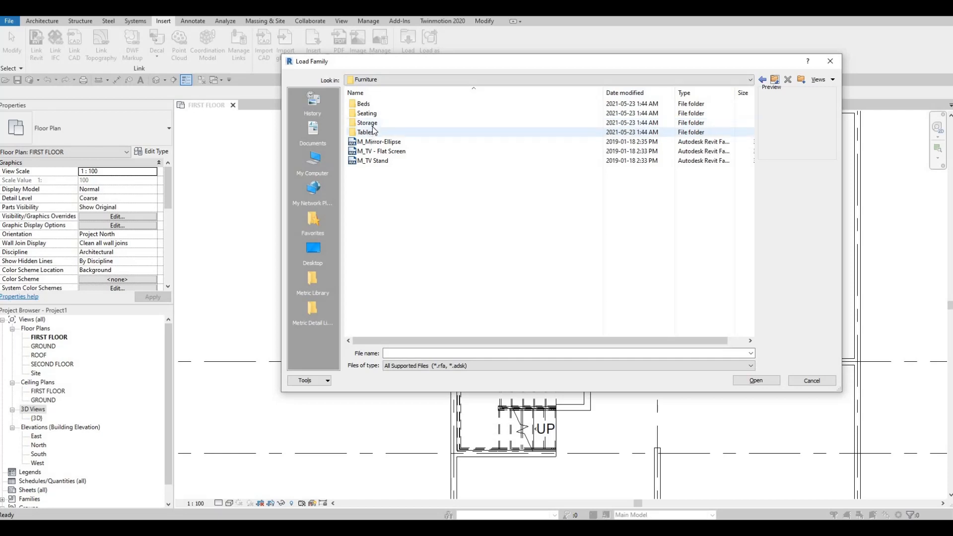
pyautogui.doubleClick(375, 117)
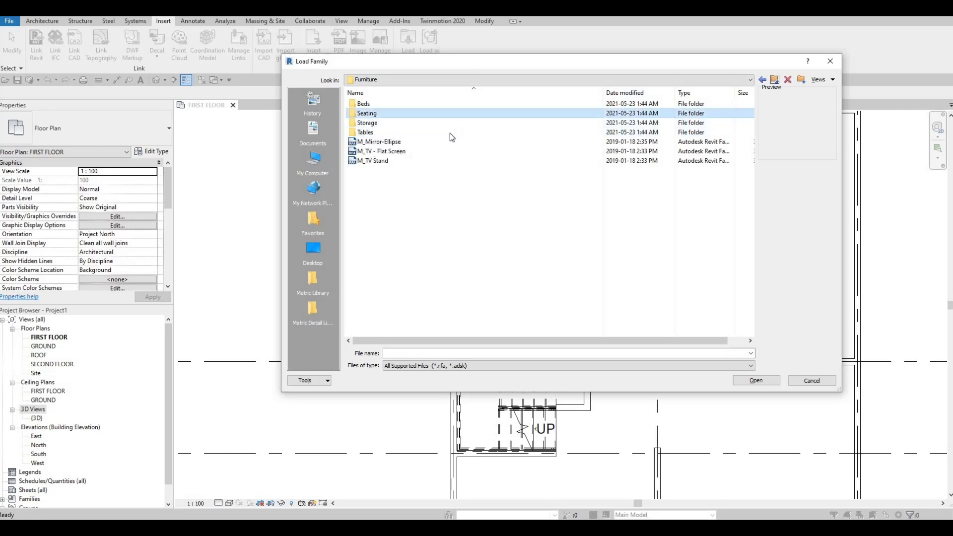
pyautogui.click(374, 114)
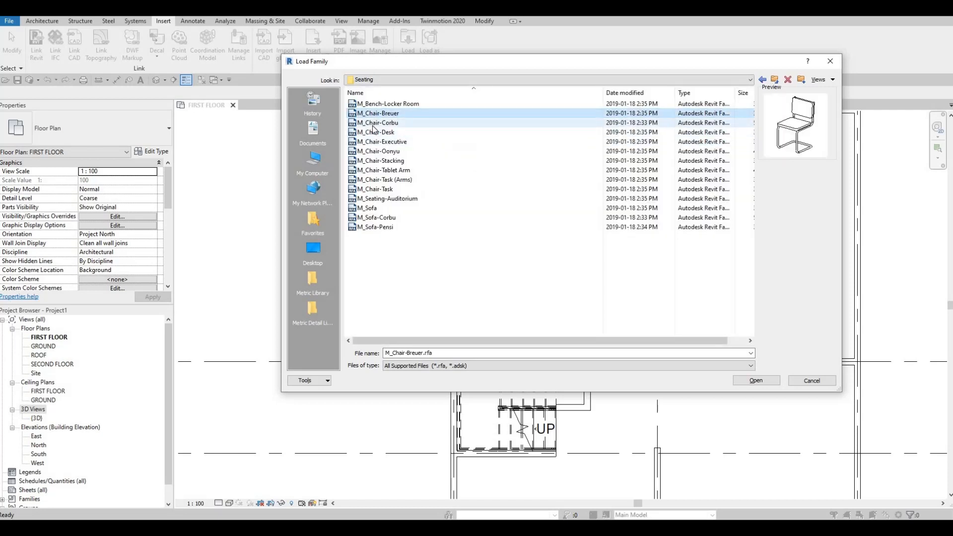
pyautogui.click(375, 123)
pyautogui.click(388, 115)
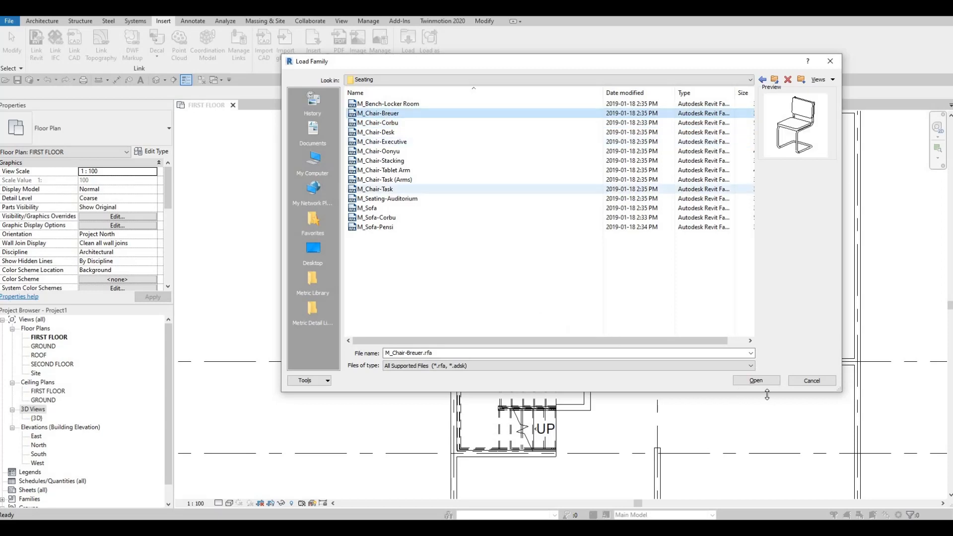
pyautogui.press('Return')
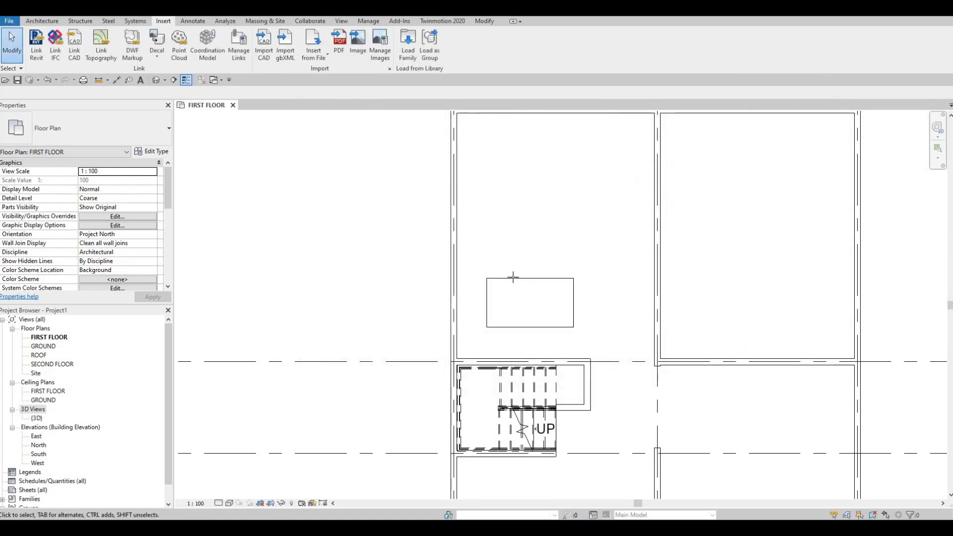
# Place an M_Chair-Breuer at the middle of the dining table's left short end, seat facing the table.
pyautogui.press('c')
pyautogui.press('m')
pyautogui.scroll(2, 480, 301)
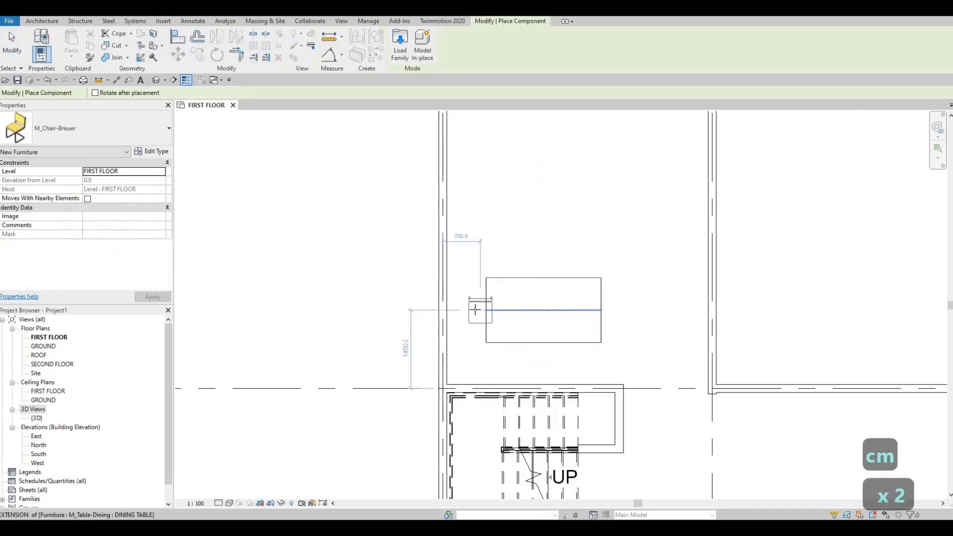
pyautogui.scroll(2, 483, 311)
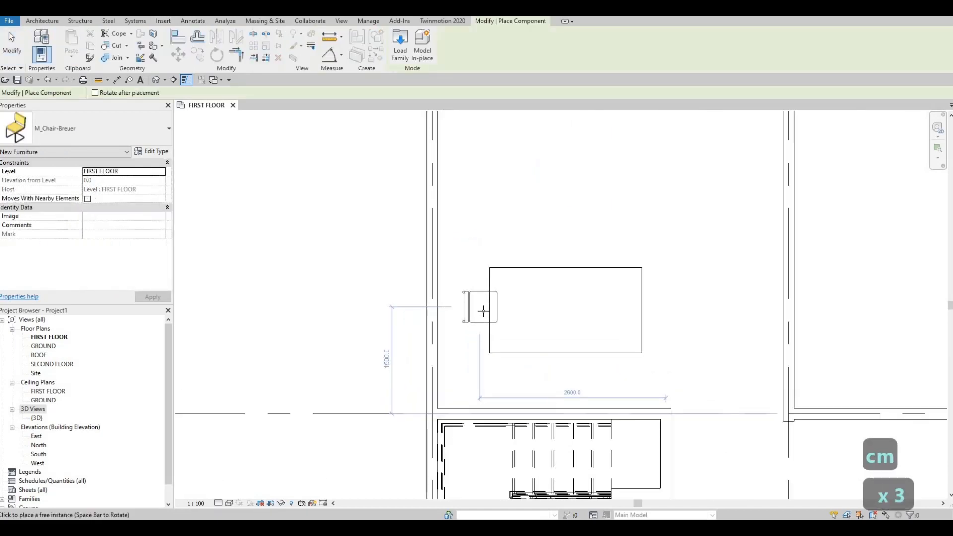
pyautogui.scroll(1, 485, 311)
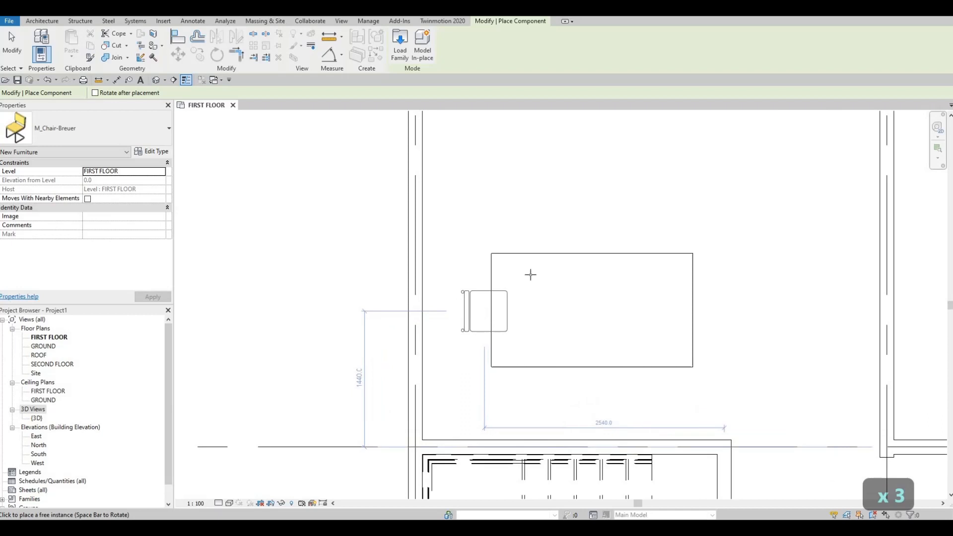
pyautogui.click(485, 311)
# Place three M_Chair-Breuer chairs in a row along the dining table's upper long side, rotated so their seats face the table.
pyautogui.press('space')
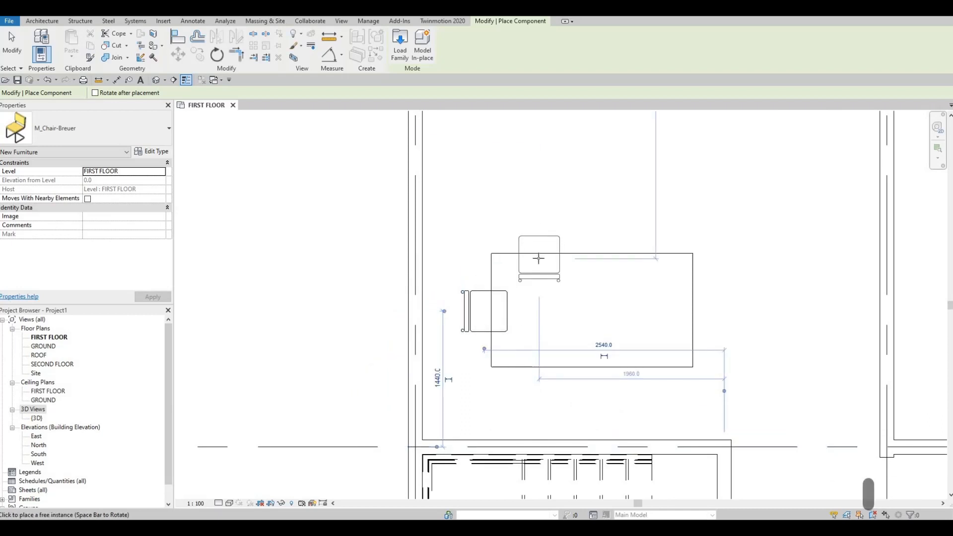
pyautogui.press('space')
pyautogui.press('space')
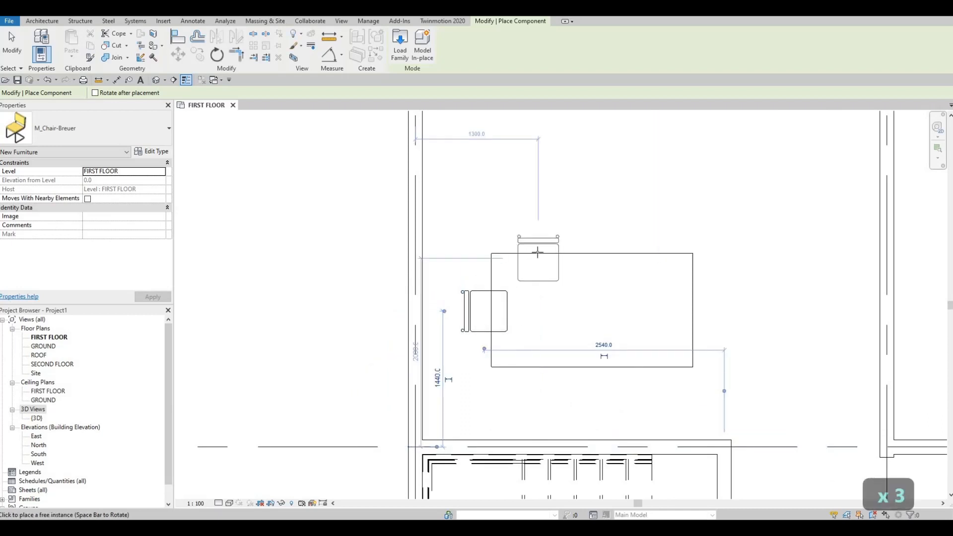
pyautogui.click(586, 252)
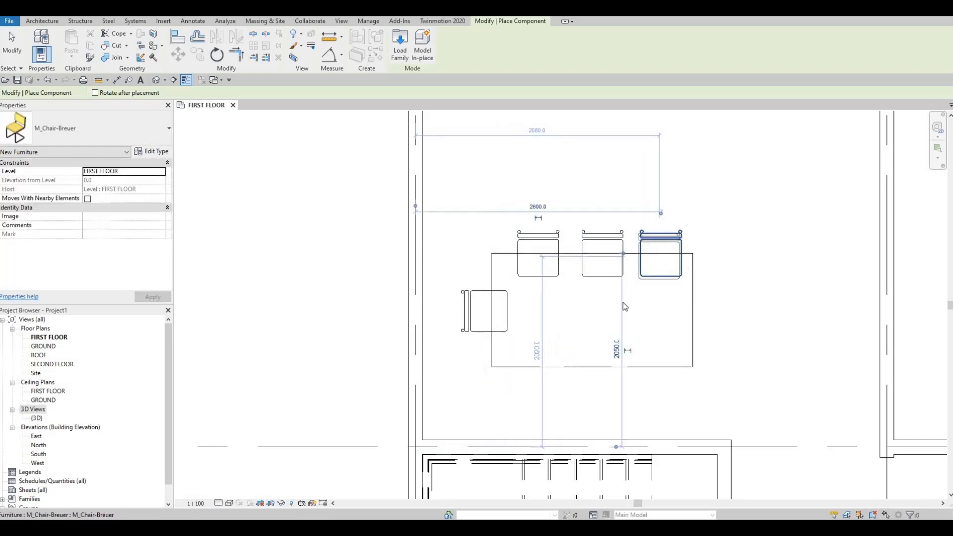
pyautogui.press('Escape')
pyautogui.press('Escape')
pyautogui.press('Escape')
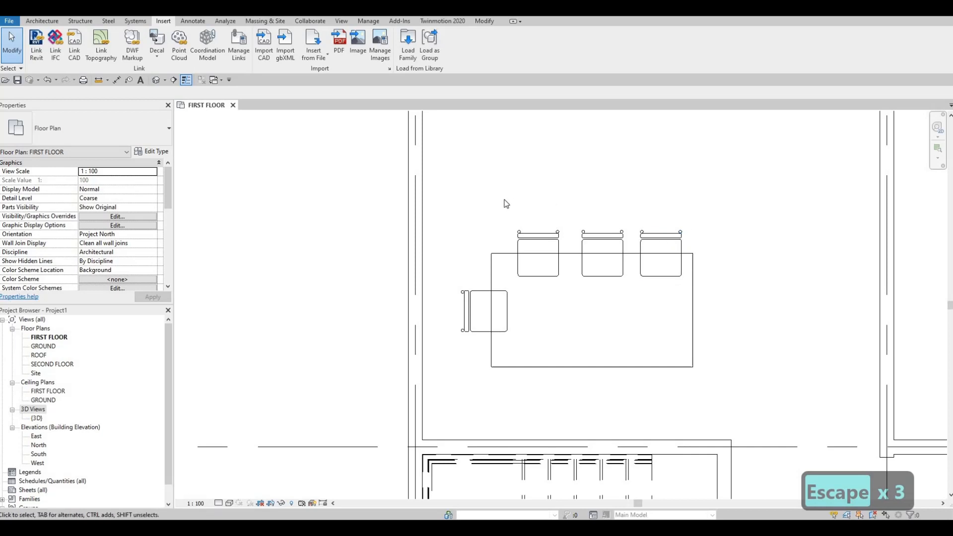
# Nudge the three upper chairs slightly left as a group, and the middle chair a little further left to even the spacing.
pyautogui.moveTo(706, 240); pyautogui.dragTo(504, 201)
pyautogui.press('Left')
pyautogui.press('Left')
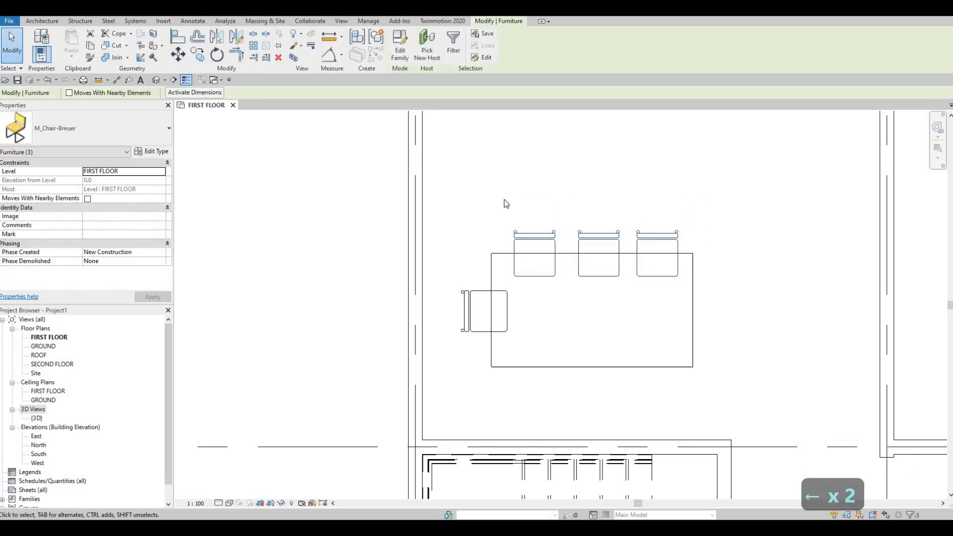
pyautogui.press('Left')
pyautogui.press('Right')
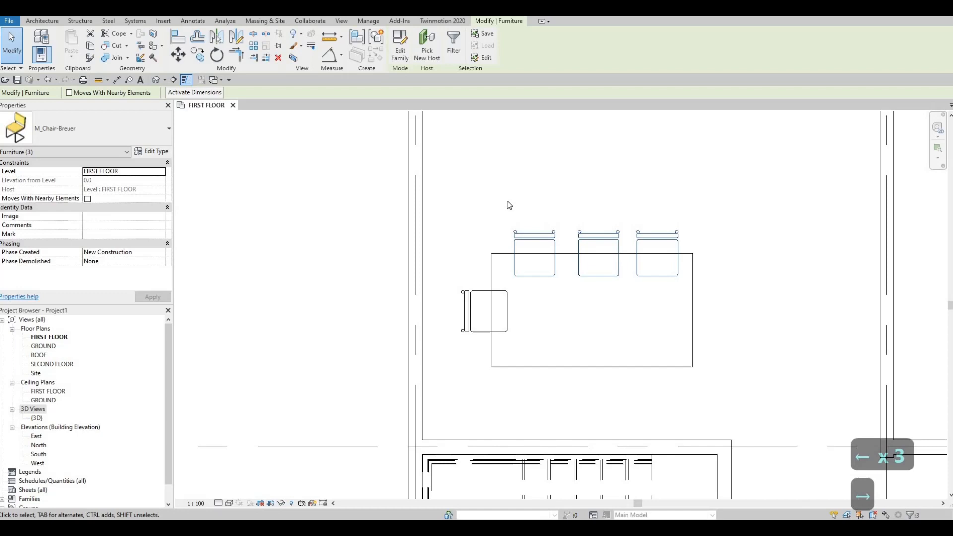
pyautogui.press('Escape')
pyautogui.press('Escape')
pyautogui.click(584, 240)
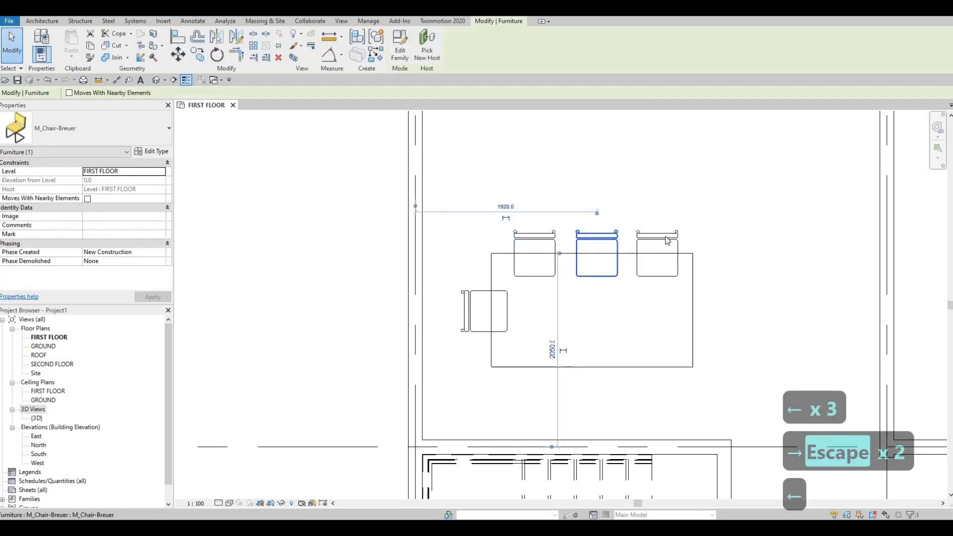
pyautogui.press('Escape')
pyautogui.press('Escape')
# Mirror the three upper chairs as copies across the dining table's horizontal centre line to its lower long side.
pyautogui.moveTo(707, 244); pyautogui.dragTo(471, 192)
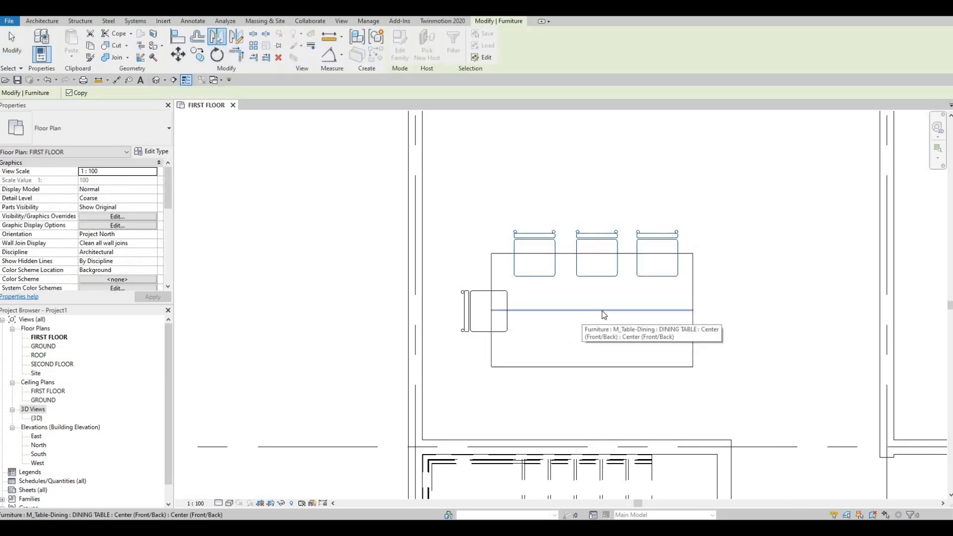
pyautogui.click(605, 310)
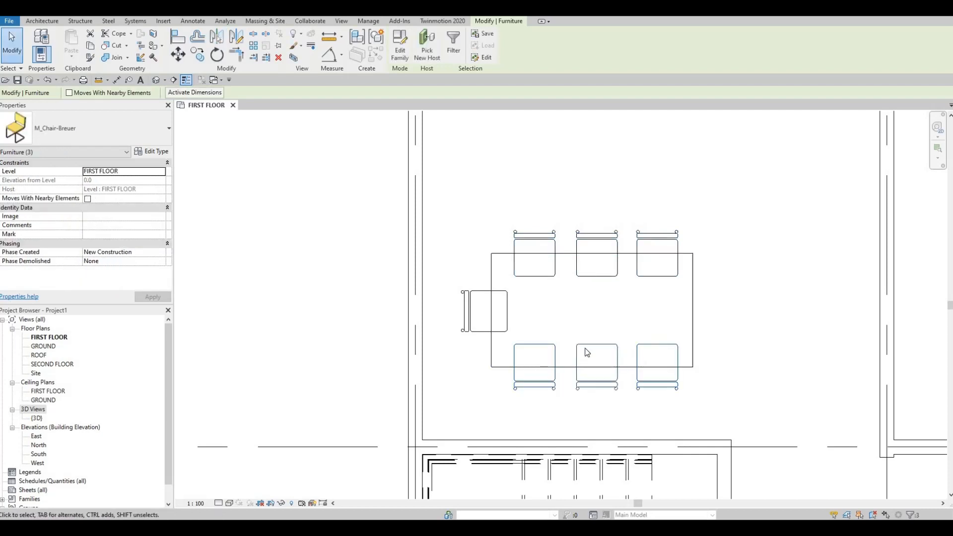
pyautogui.press('Escape')
pyautogui.press('Escape')
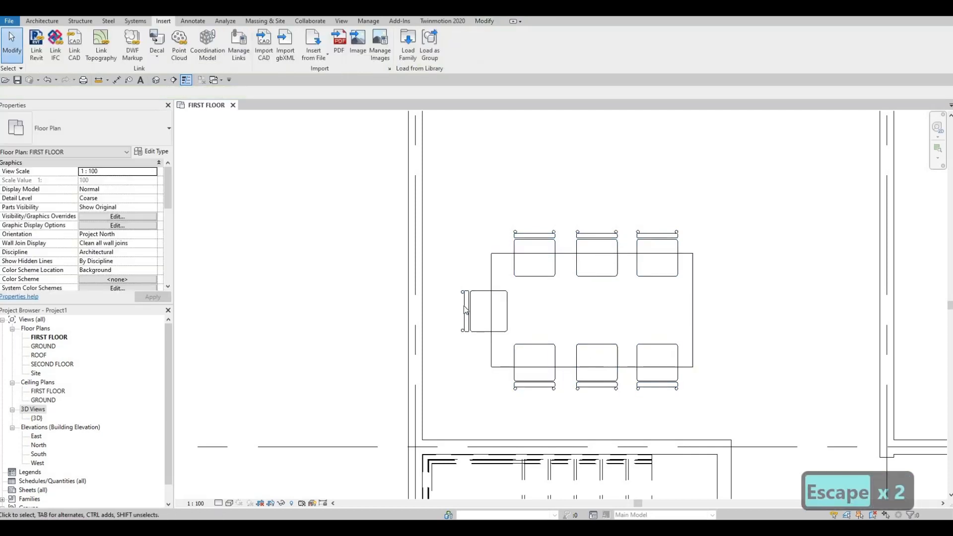
# Try mirroring the left end chair about a vertical axis drawn through the middle upper chair, and undo the copy.
pyautogui.click(484, 311)
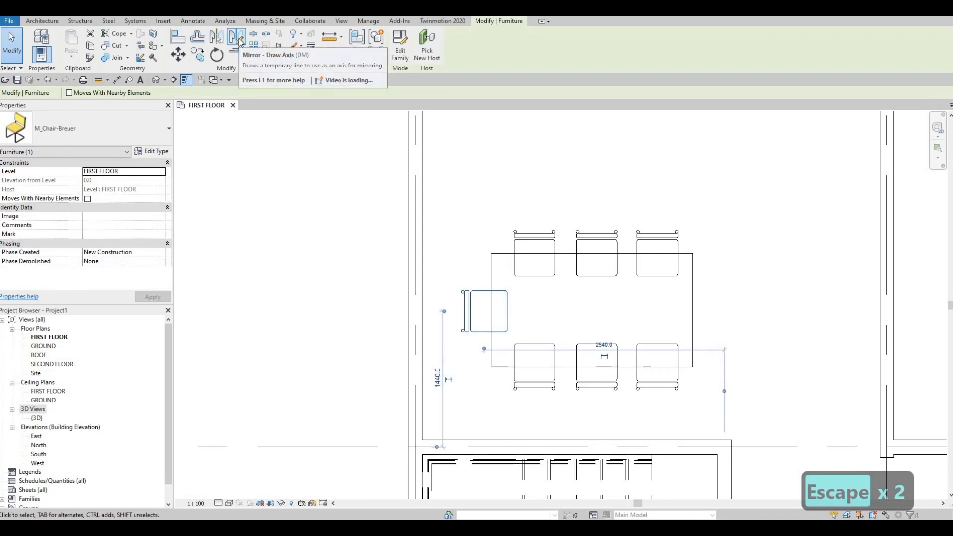
pyautogui.click(240, 40)
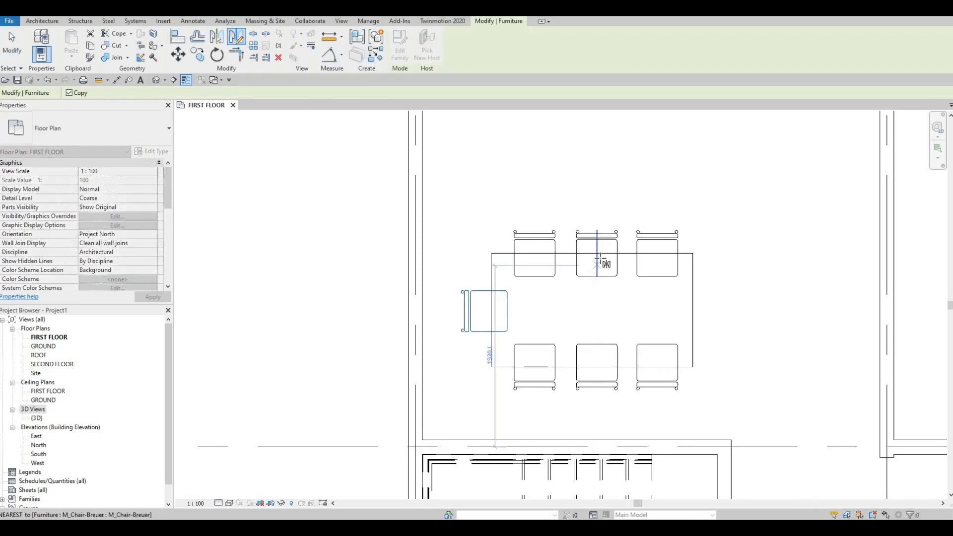
pyautogui.click(602, 278)
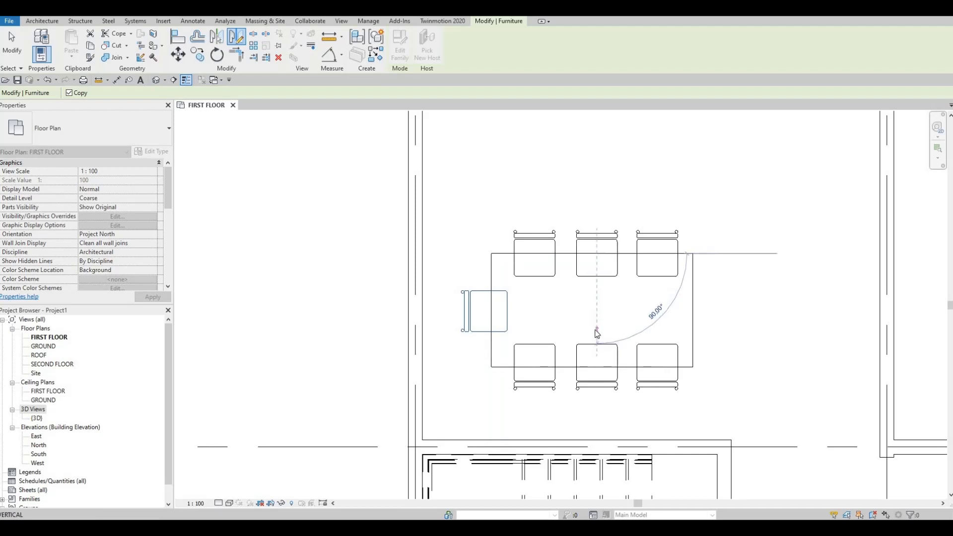
pyautogui.click(596, 330)
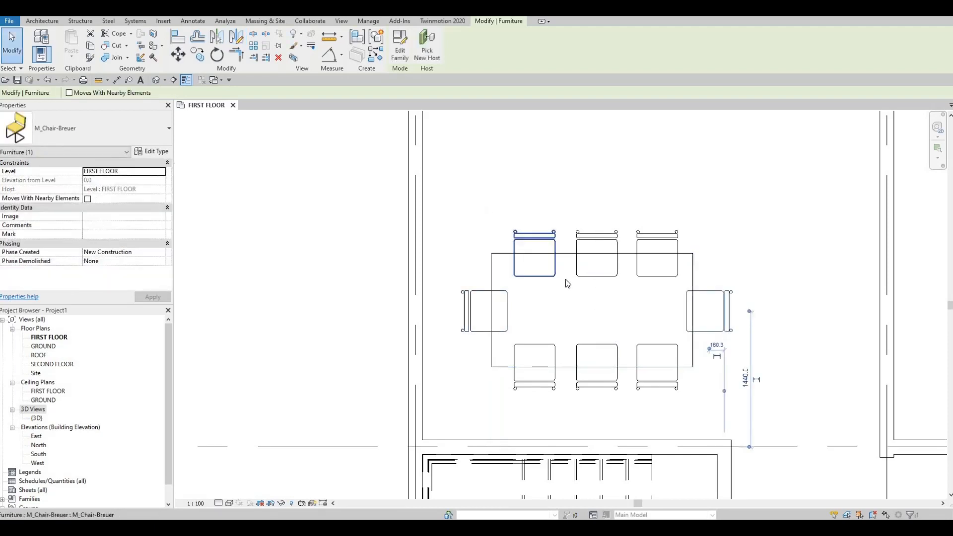
pyautogui.press('Escape')
pyautogui.press('Escape')
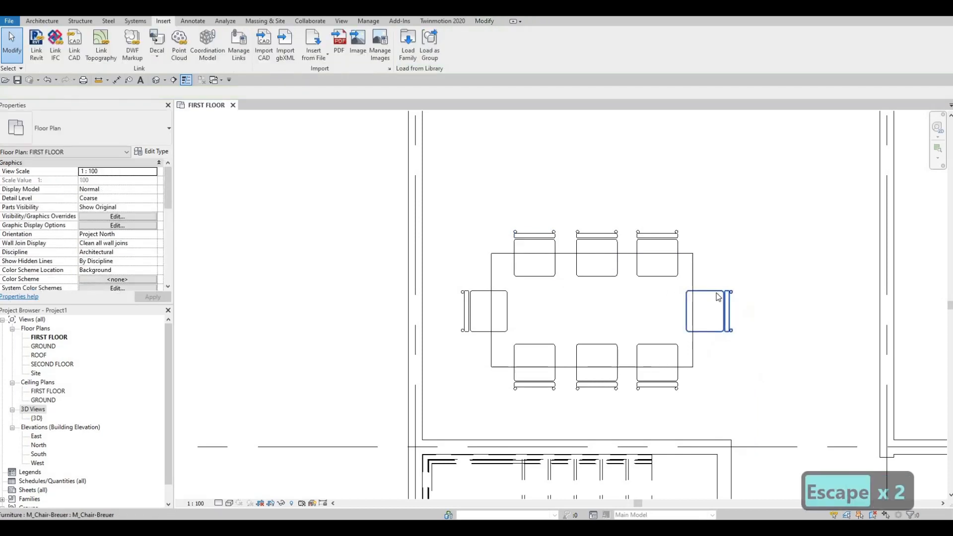
pyautogui.hotkey('ctrl', 'z')
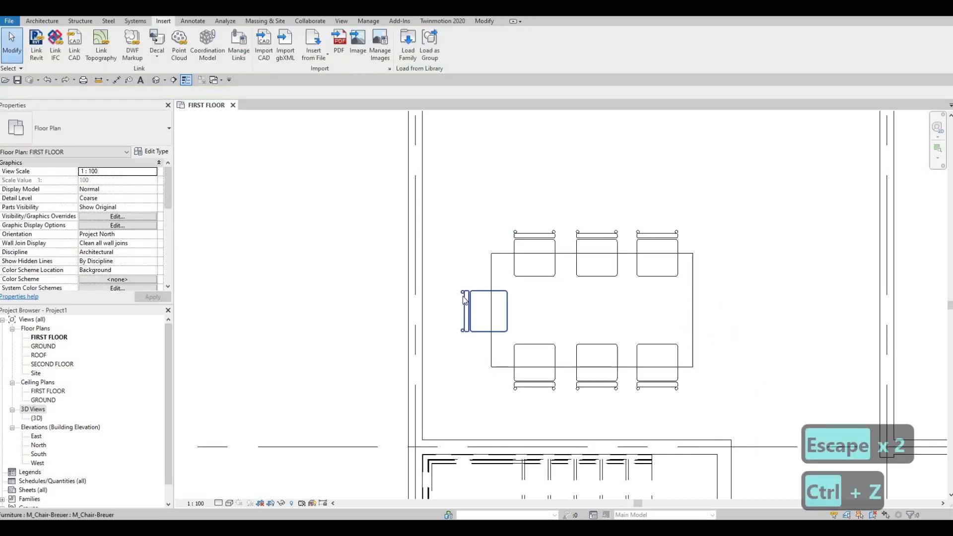
# Mirror the left end chair as a copy across the dining table's vertical centre line to the opposite short side.
pyautogui.click(464, 297)
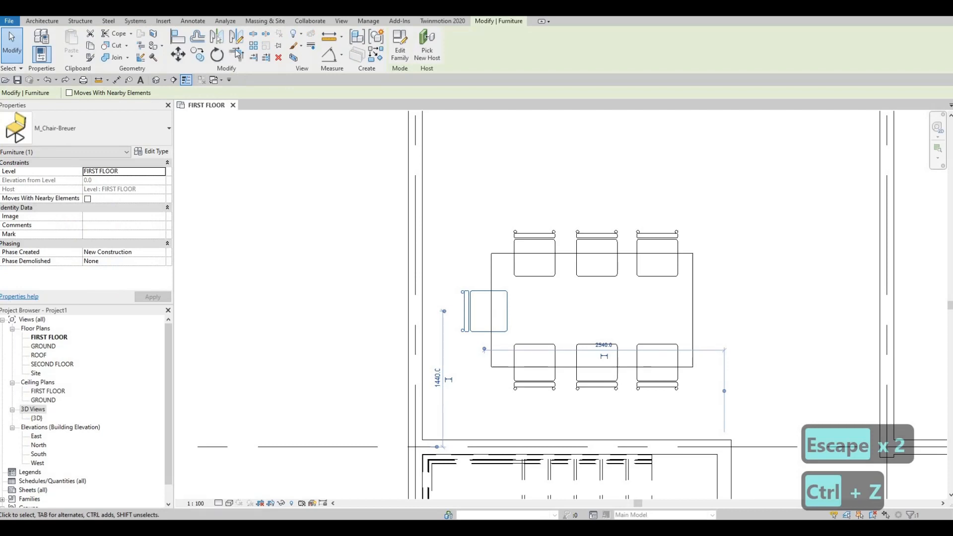
pyautogui.click(236, 36)
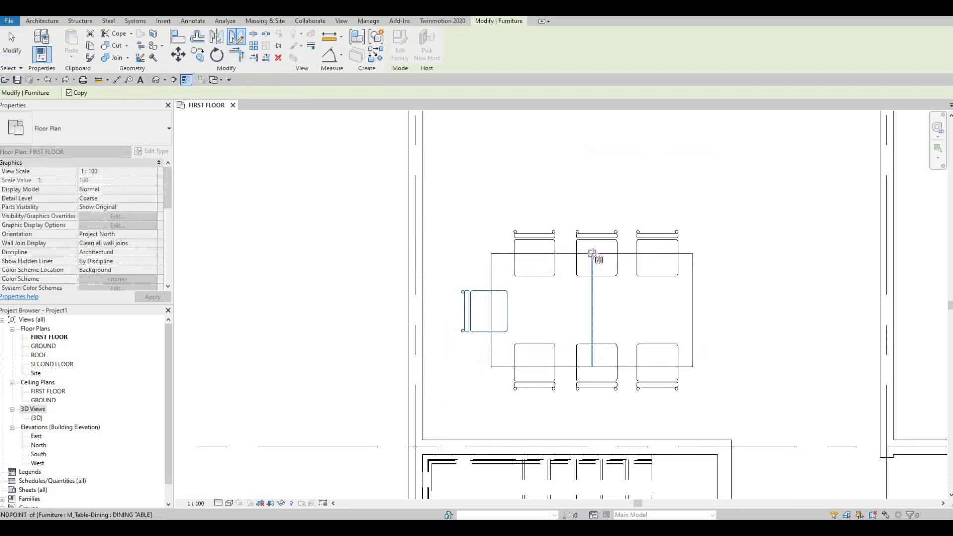
pyautogui.click(592, 253)
pyautogui.click(591, 313)
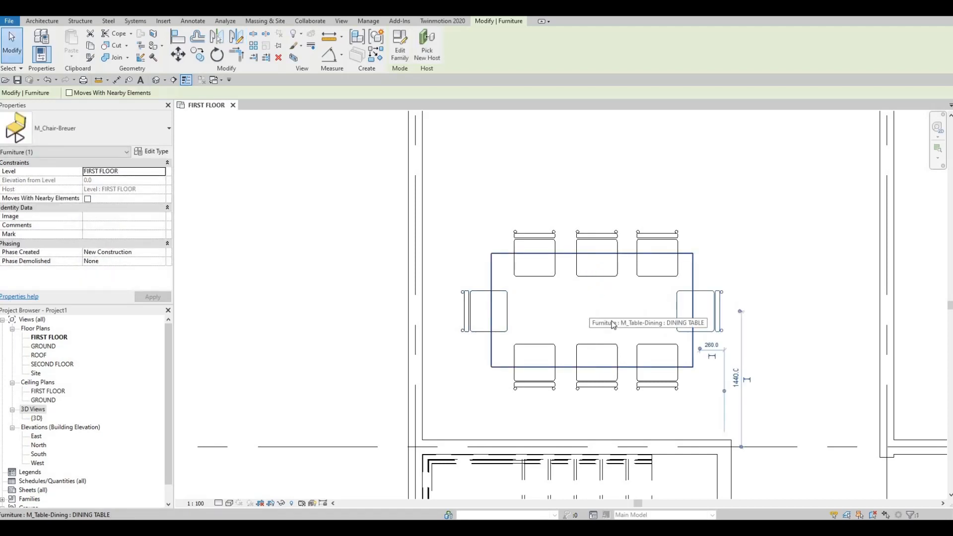
pyautogui.press('Escape')
pyautogui.press('Escape')
pyautogui.press('Escape')
# Nudge the dining table and all its chairs together slightly down and left within the room.
pyautogui.scroll(-1, 667, 318)
pyautogui.moveTo(475, 229); pyautogui.dragTo(737, 396)
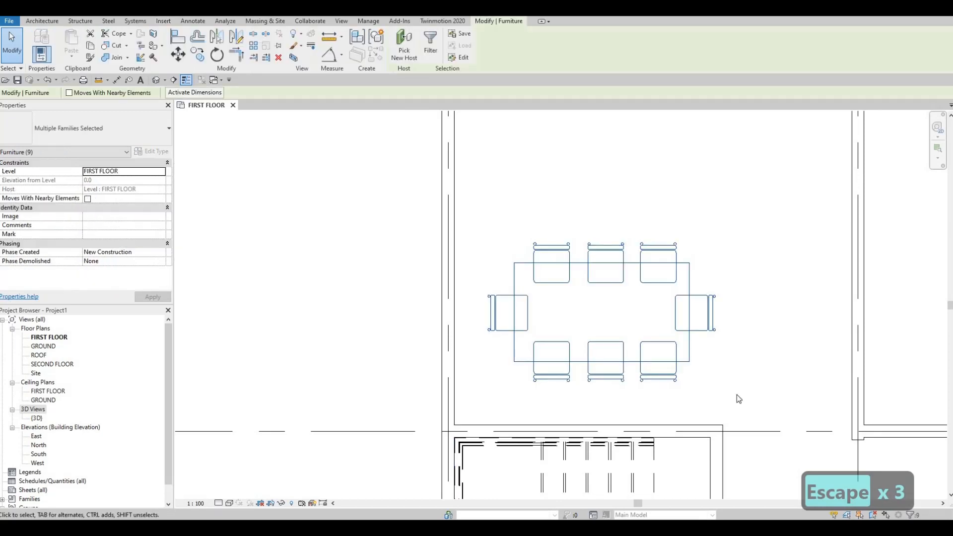
pyautogui.press('Left')
pyautogui.press('Left')
pyautogui.press('Down')
pyautogui.press('Down')
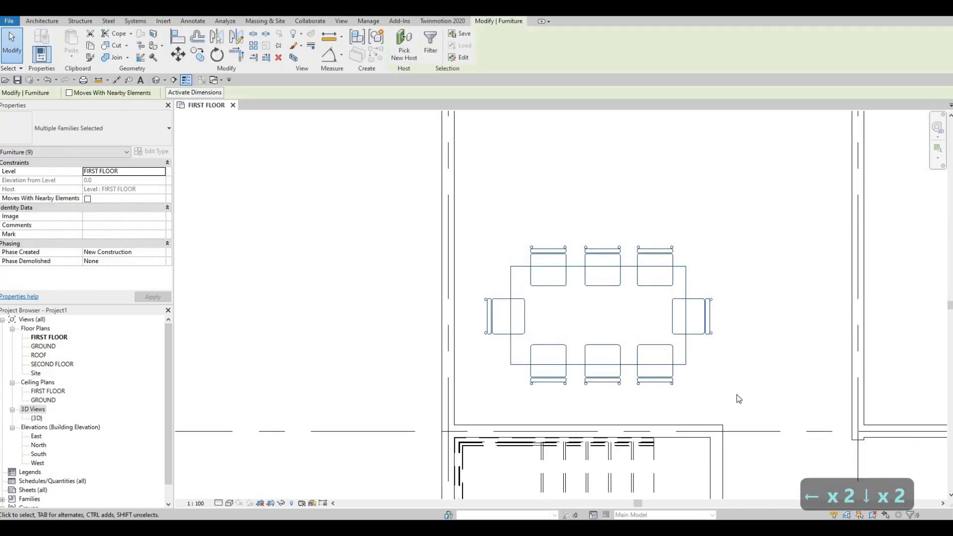
pyautogui.press('Right')
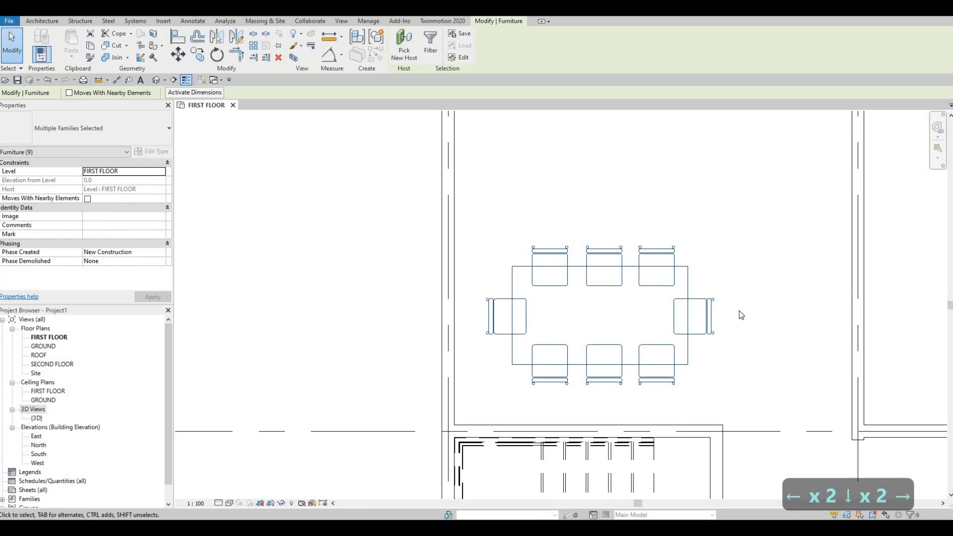
pyautogui.scroll(-2, 547, 258)
pyautogui.press('Escape')
pyautogui.press('Escape')
pyautogui.scroll(-2, 543, 253)
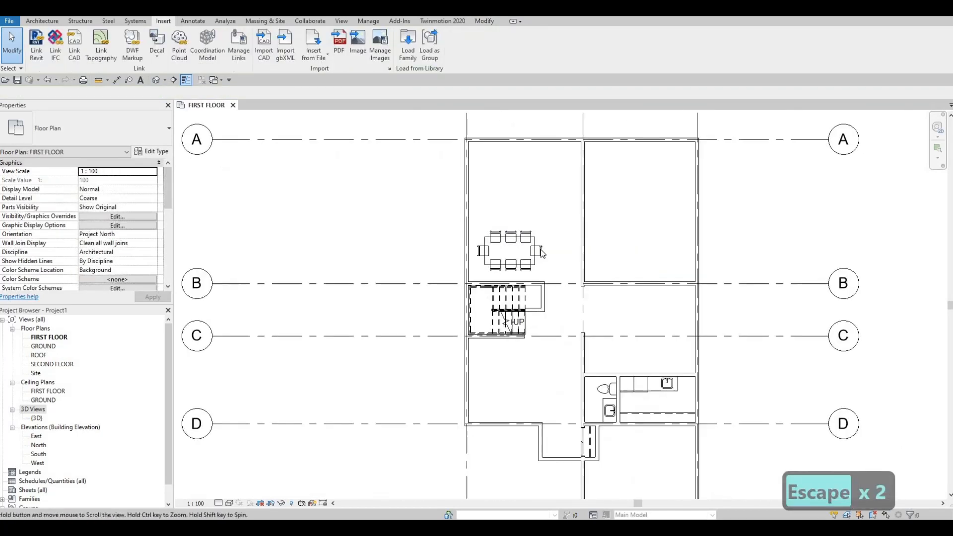
pyautogui.scroll(-3, 547, 293)
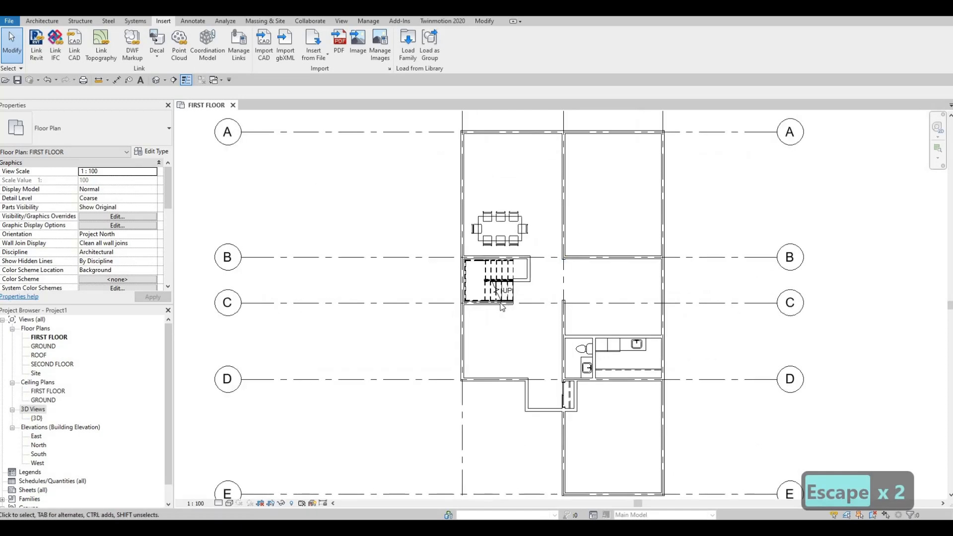